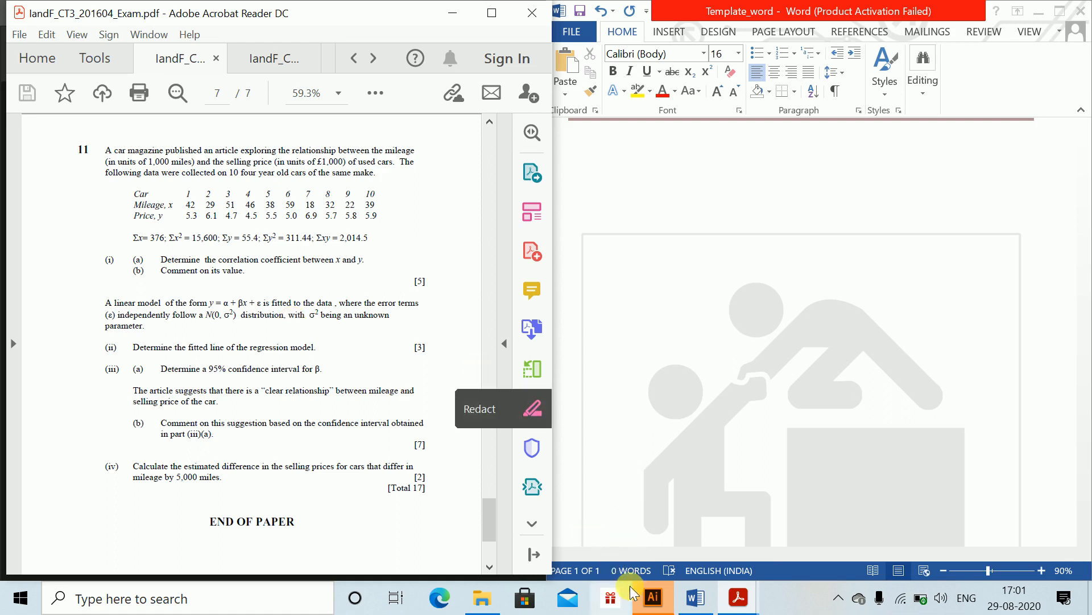
{"action": "left_click", "coordinate": [654, 597]}
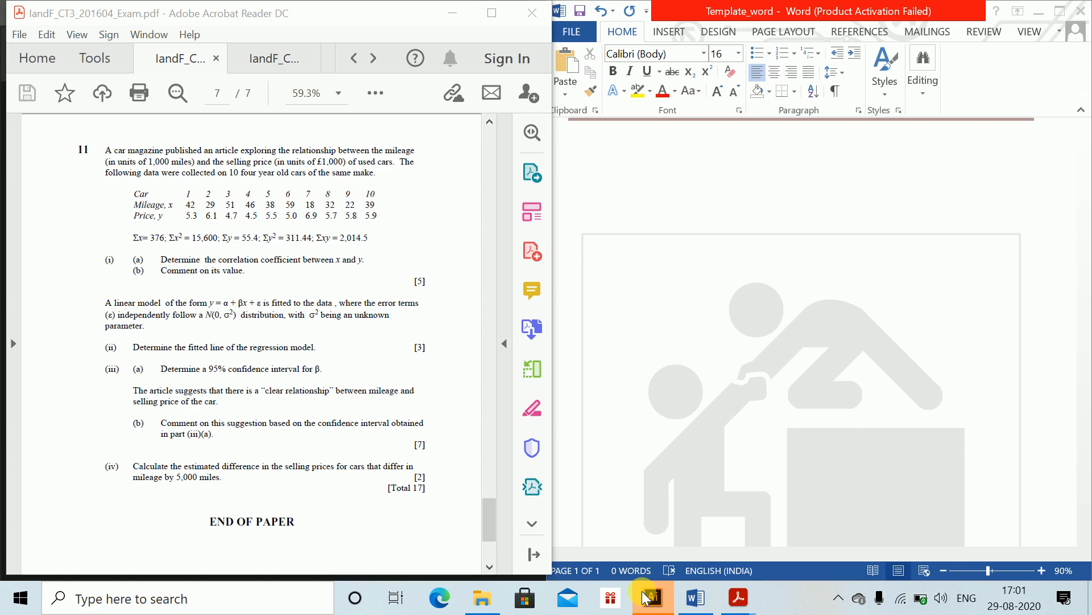
{"action": "right_click", "coordinate": [653, 595]}
{"action": "left_click", "coordinate": [630, 564]}
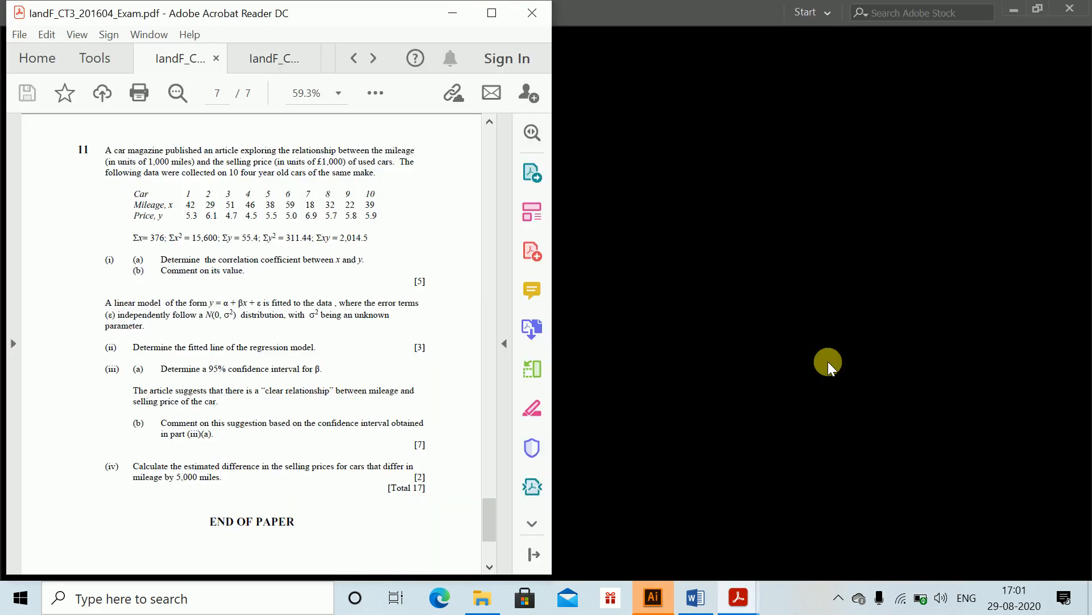
{"action": "key", "text": "alt+Tab"}
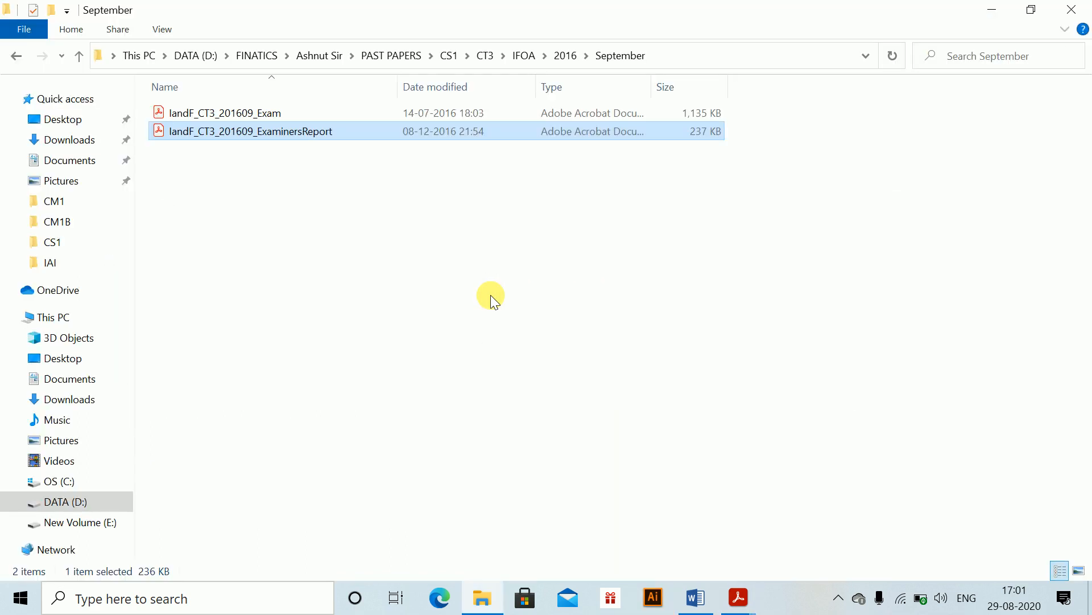
{"action": "key", "text": "alt+Tab"}
{"action": "key", "text": "alt+Tab"}
{"action": "key", "text": "alt+Tab"}
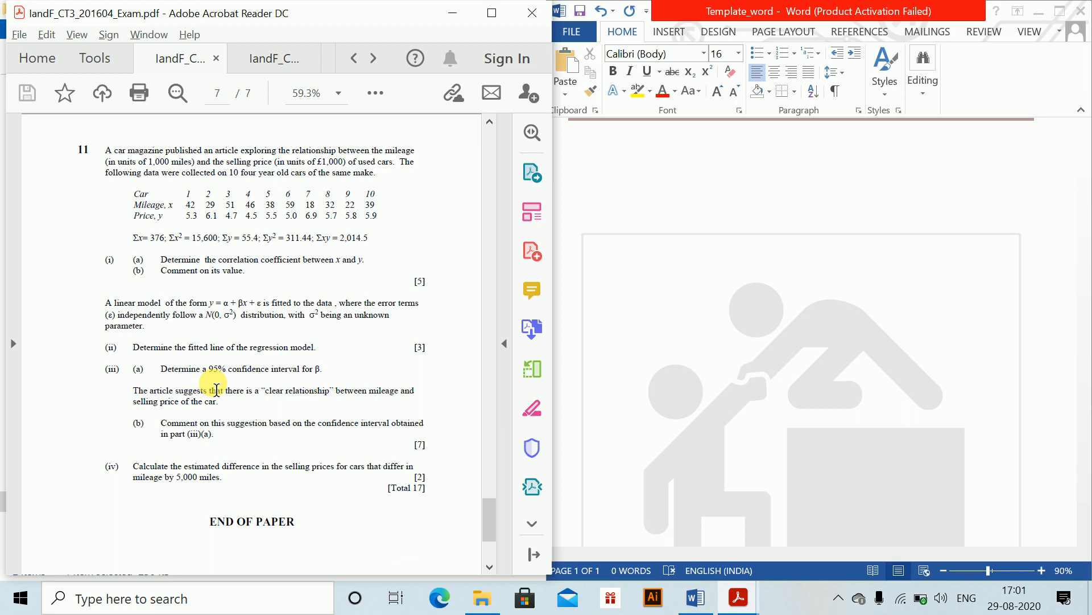
- Open the examiners report tab and write the heading Question 1. with sub-labels (i) and (a) in the Word document
{"action": "left_click", "coordinate": [264, 67]}
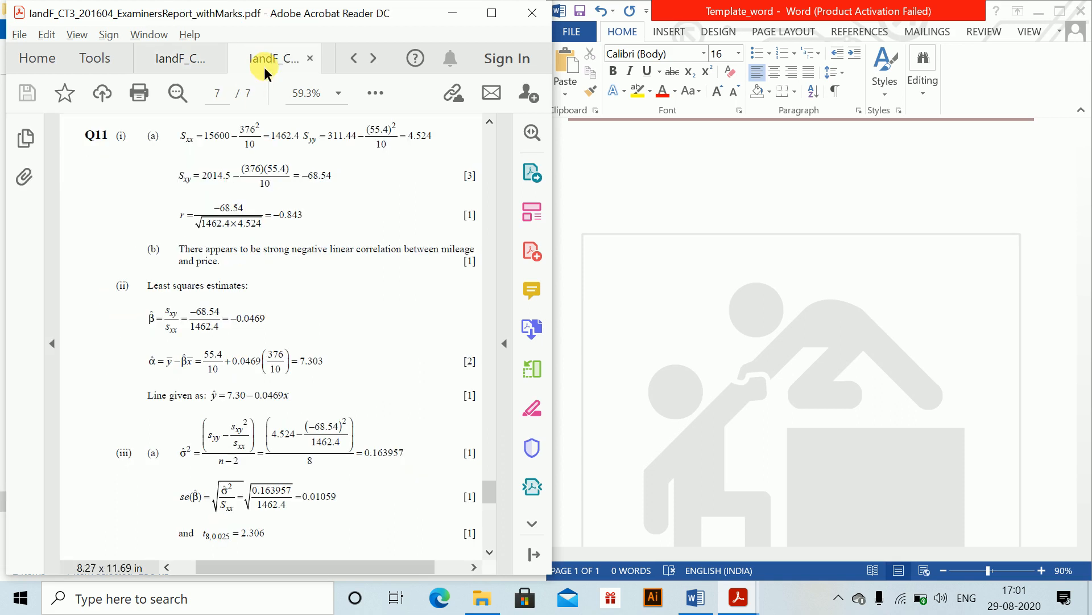
{"action": "left_click", "coordinate": [594, 241]}
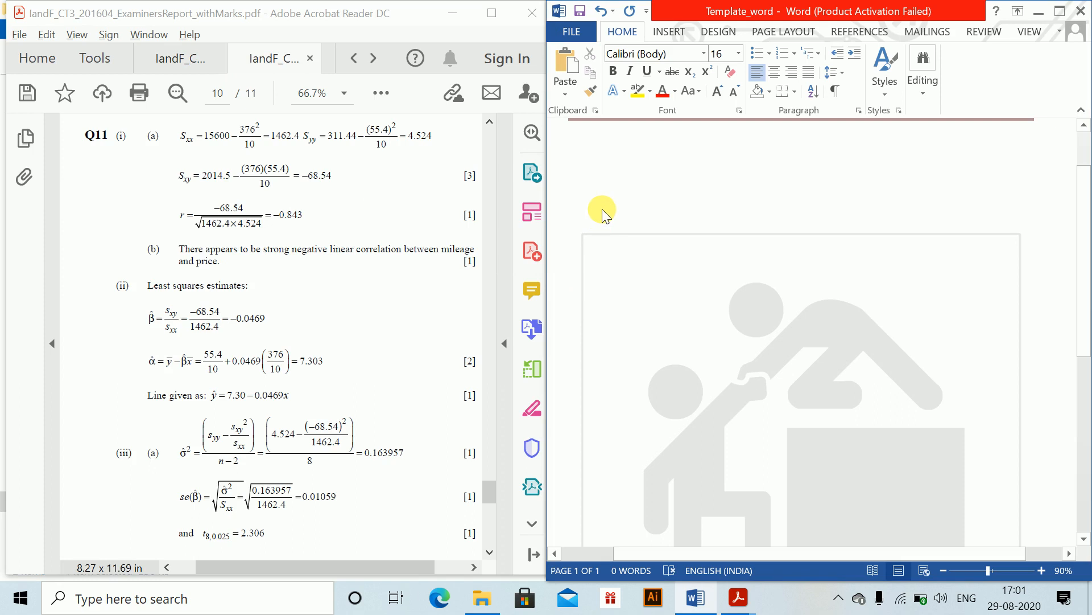
{"action": "type", "text": "Qyes"}
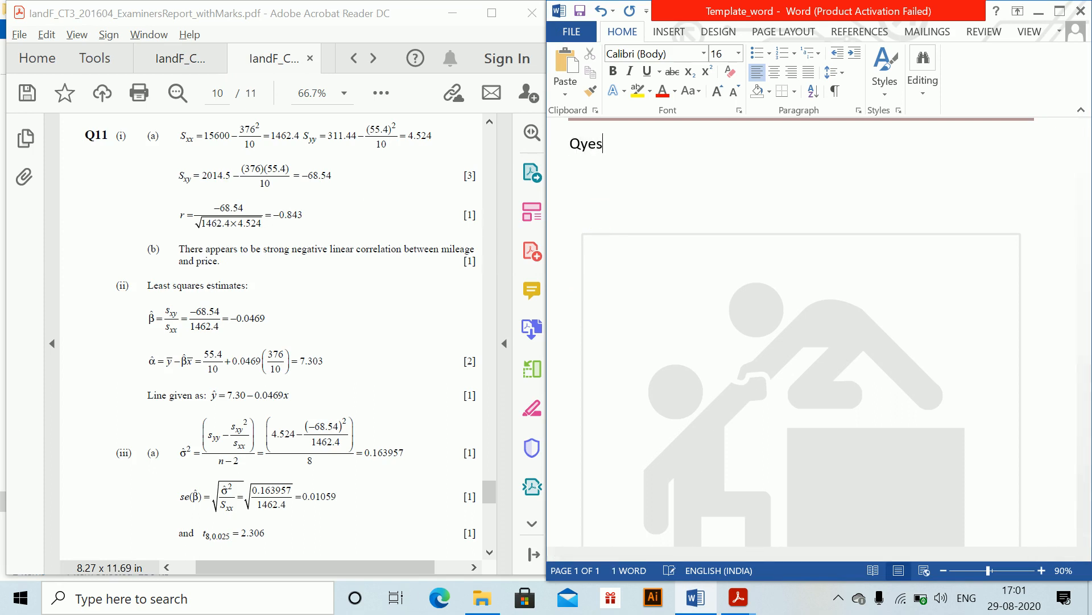
{"action": "key", "text": "BackSpace"}
{"action": "key", "text": "BackSpace"}
{"action": "key", "text": "BackSpace"}
{"action": "type", "text": "us"}
{"action": "key", "text": "BackSpace"}
{"action": "type", "text": "estion 1. "}
{"action": "type", "text": "(i) "}
{"action": "type", "text": "(a)"}
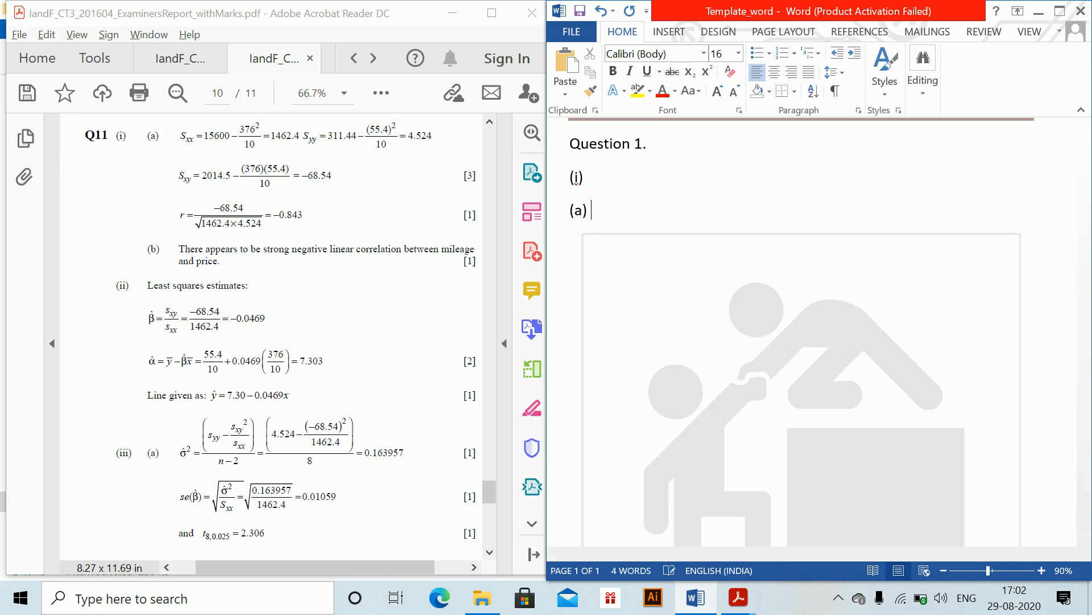
- Insert an equation S_xx = 15600 − 376²/10 = 1462.4 after the (a) label and start a new line
{"action": "key", "text": "alt+equal"}
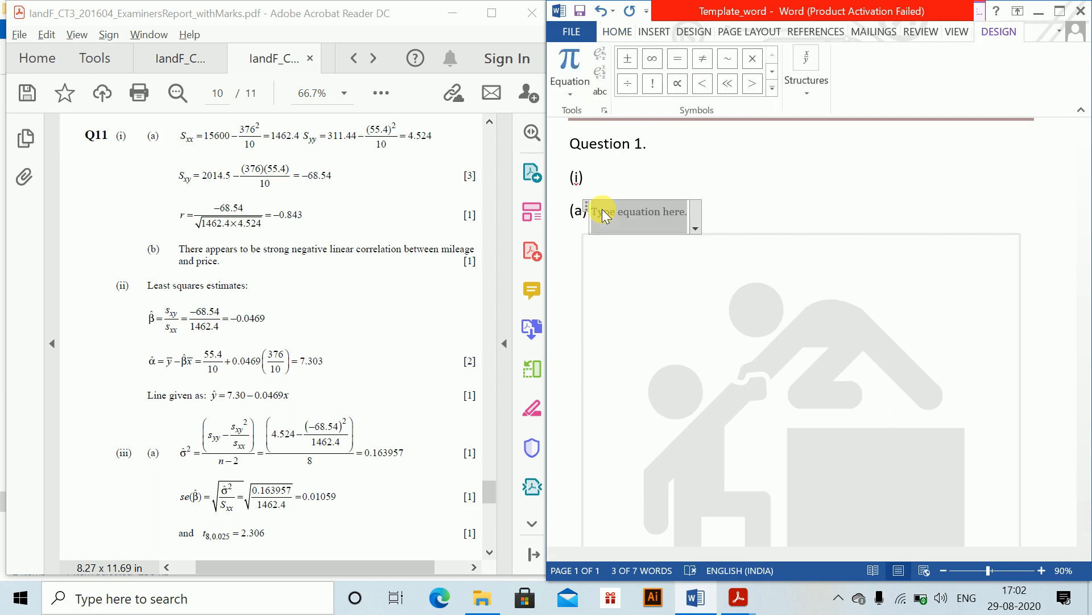
{"action": "type", "text": "S_xx "}
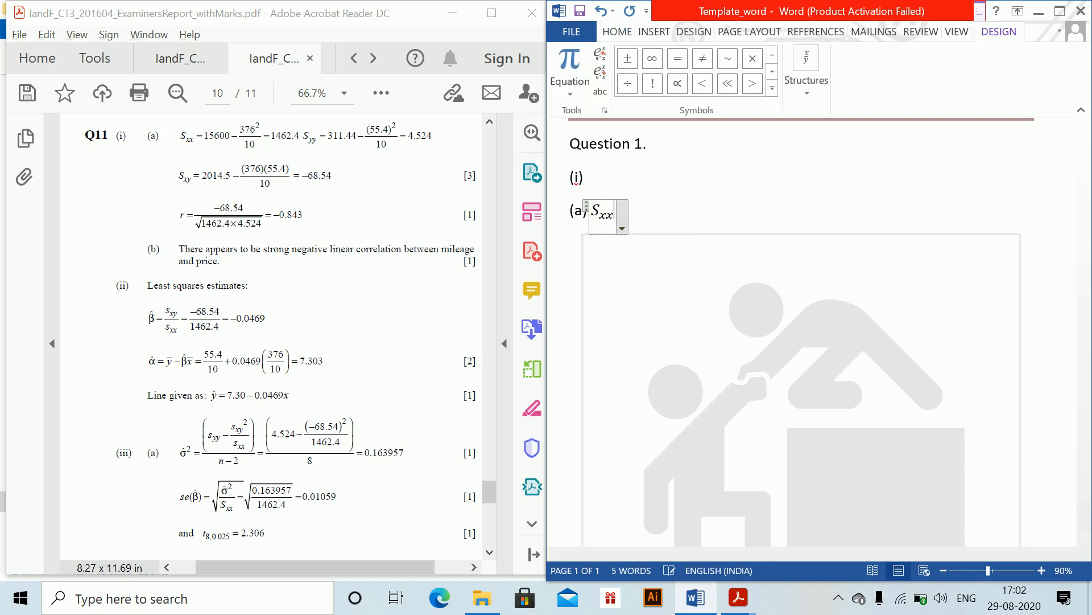
{"action": "type", "text": "=15600"}
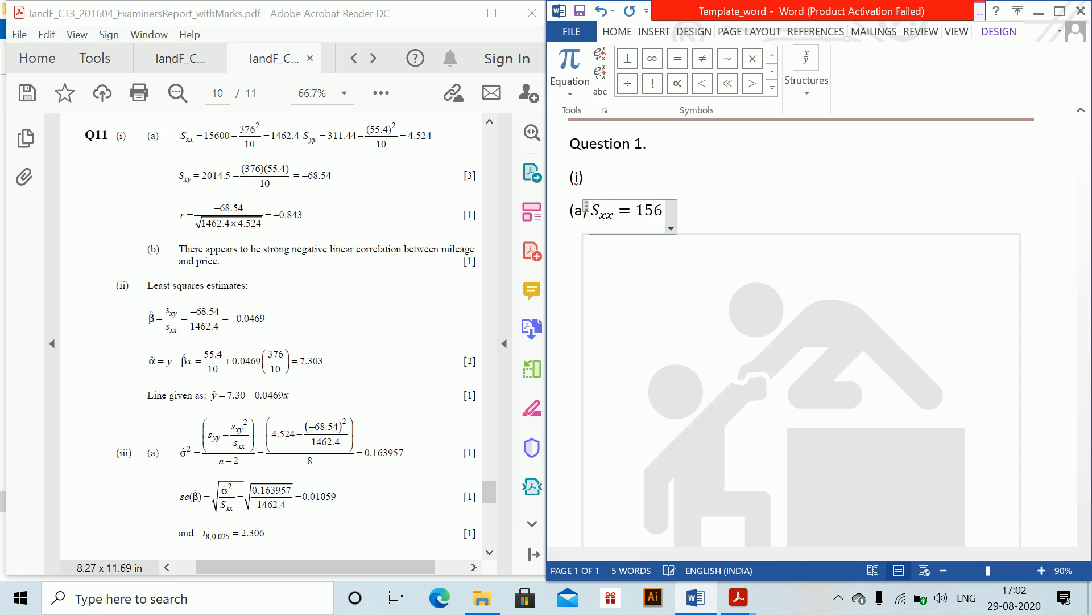
{"action": "type", "text": "-37"}
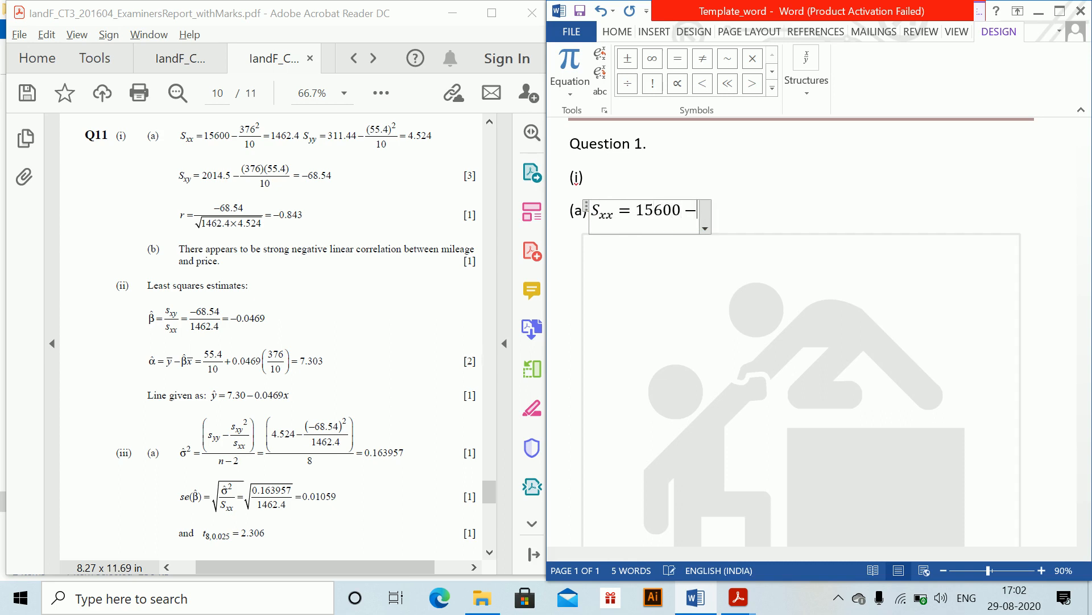
{"action": "type", "text": "6^2 "}
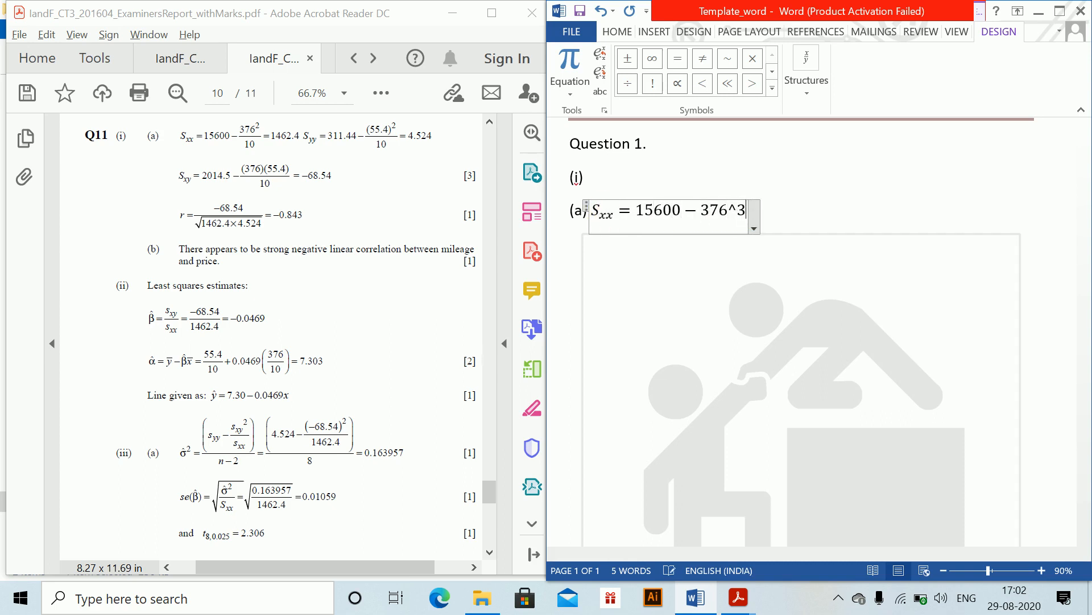
{"action": "type", "text": "/10 ="}
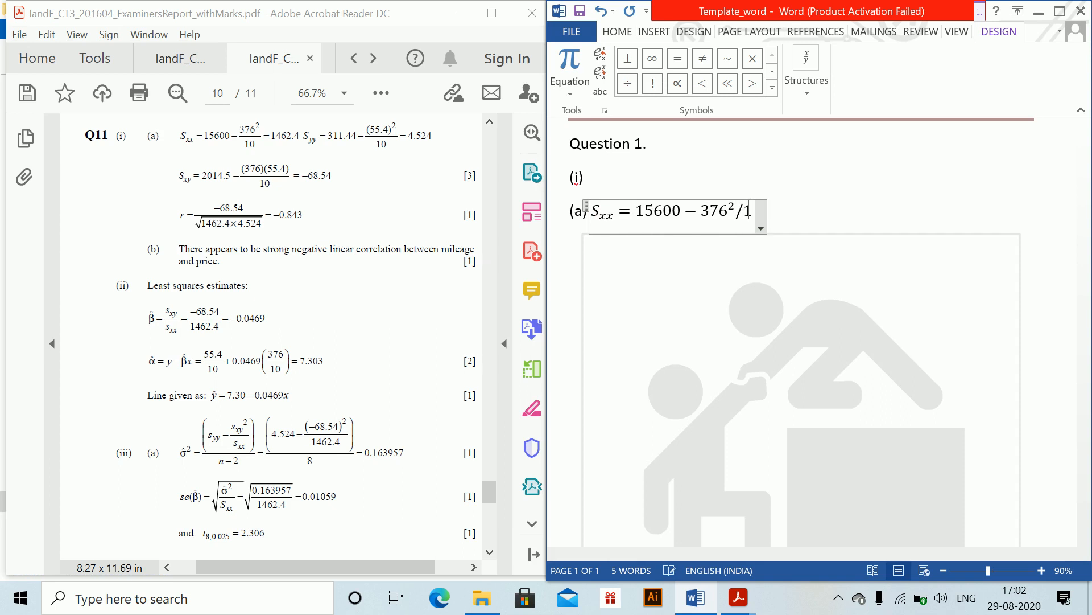
{"action": "type", "text": "1462"}
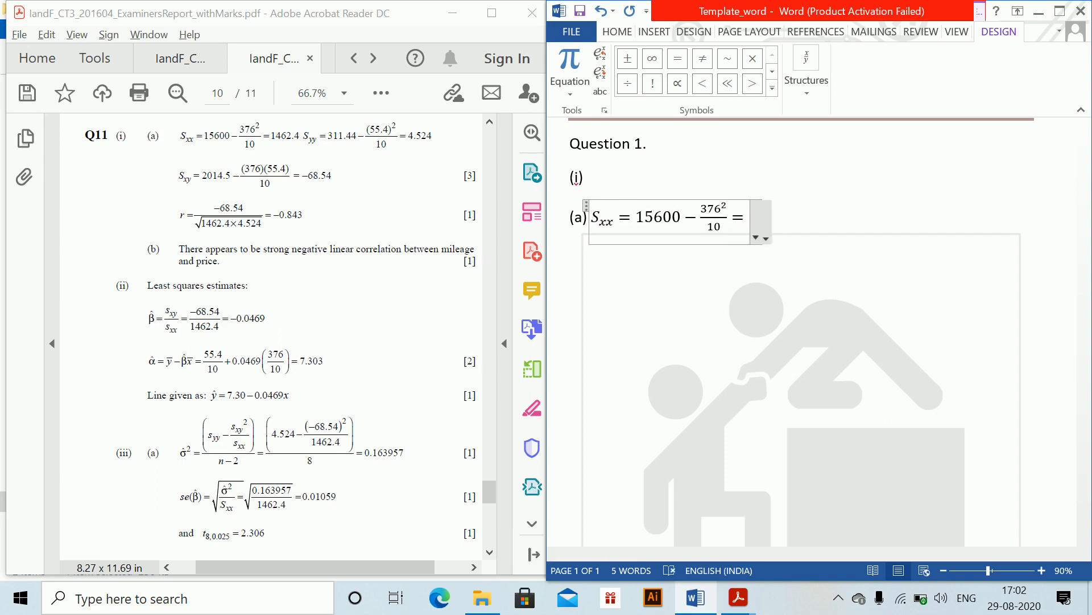
{"action": "type", "text": ".4"}
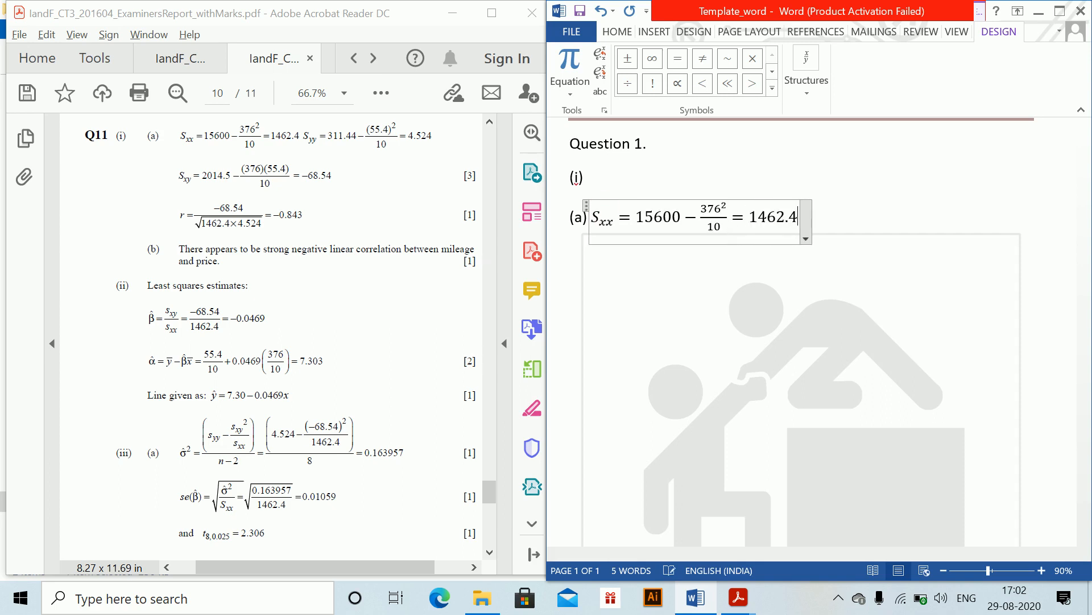
{"action": "key", "text": "Return"}
- Insert an equation S_yy = 311.44 − (55.4)²/10 = 4.524 on the new line
{"action": "key", "text": "alt+equal"}
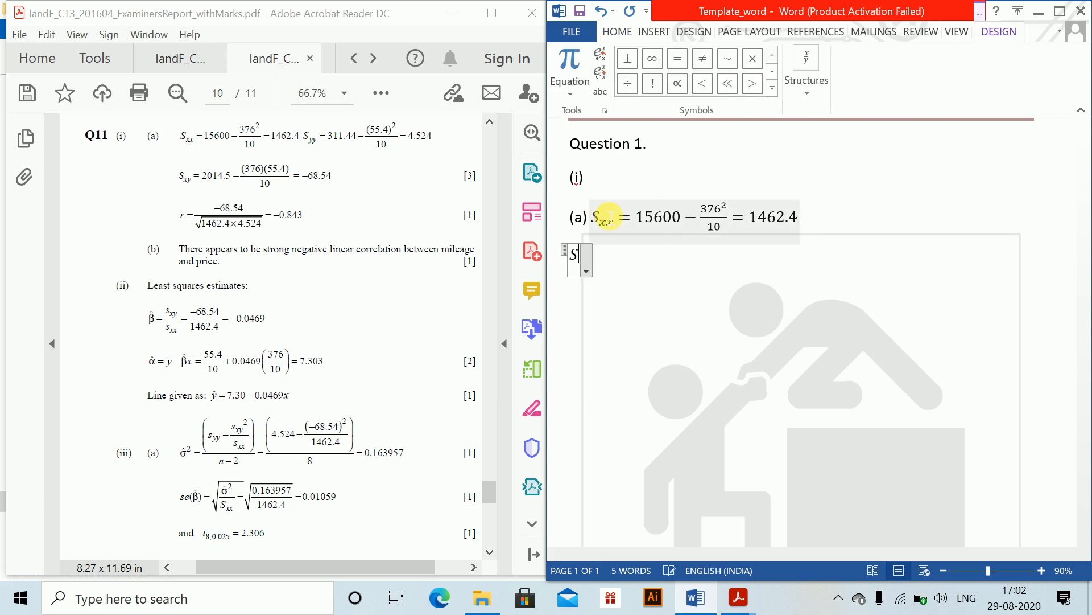
{"action": "type", "text": "S_yy = "}
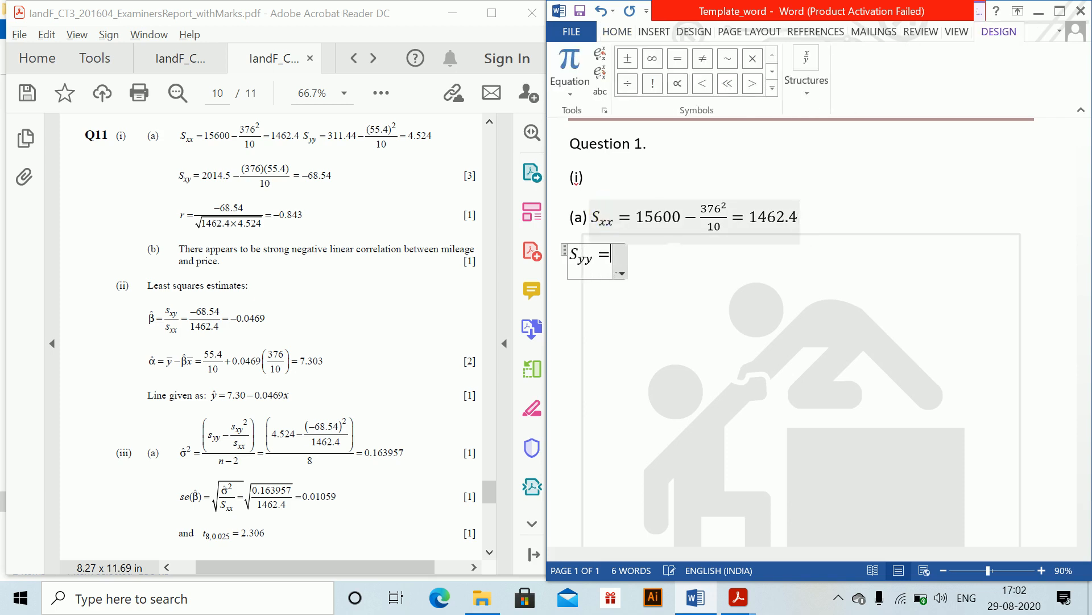
{"action": "type", "text": "311"}
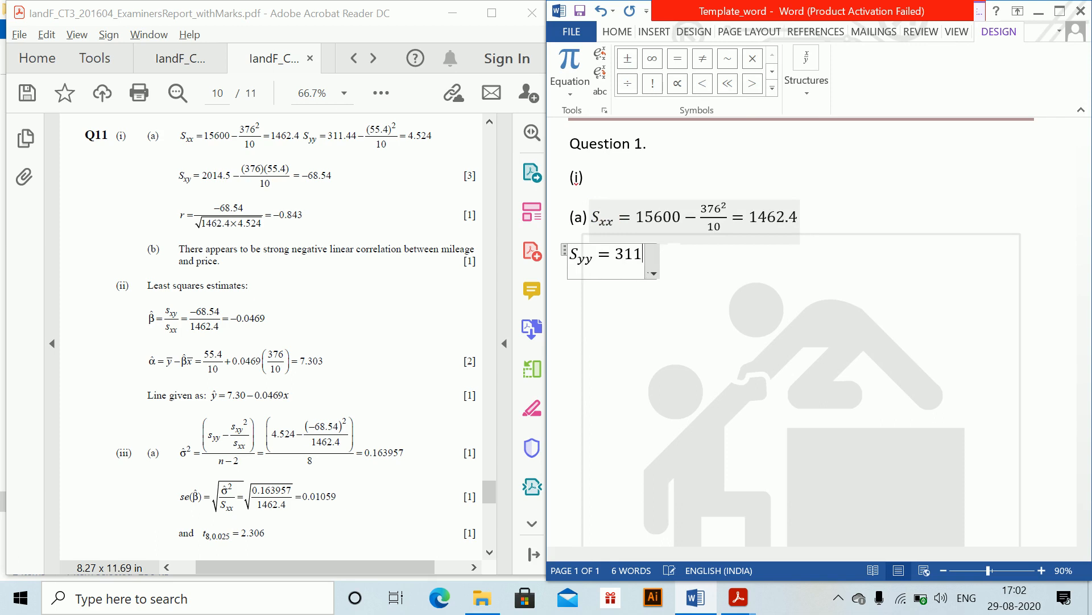
{"action": "type", "text": ".44-(6"}
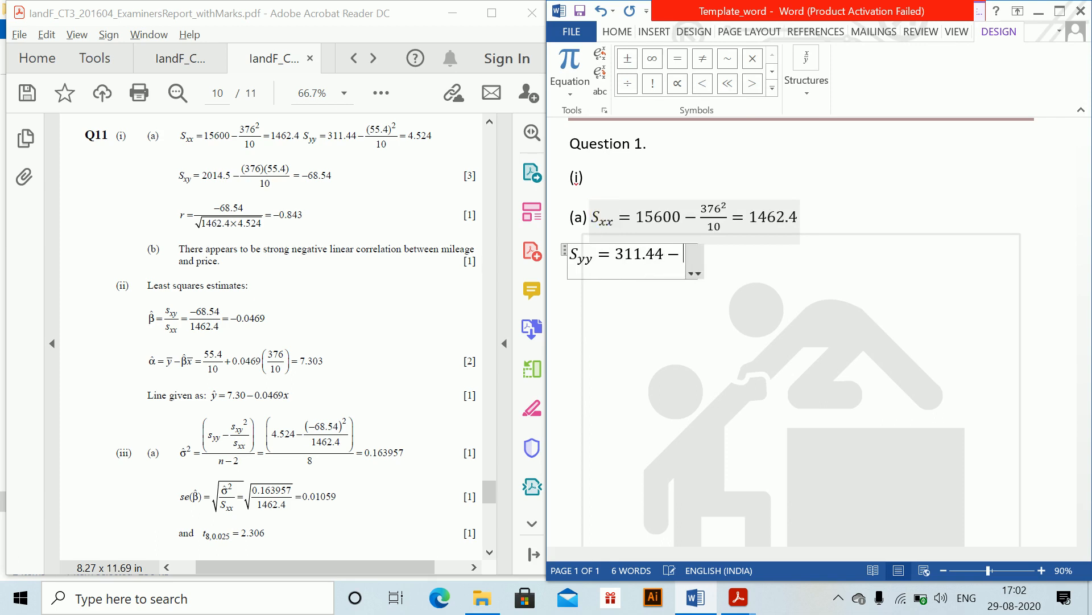
{"action": "key", "text": "BackSpace"}
{"action": "type", "text": "55"}
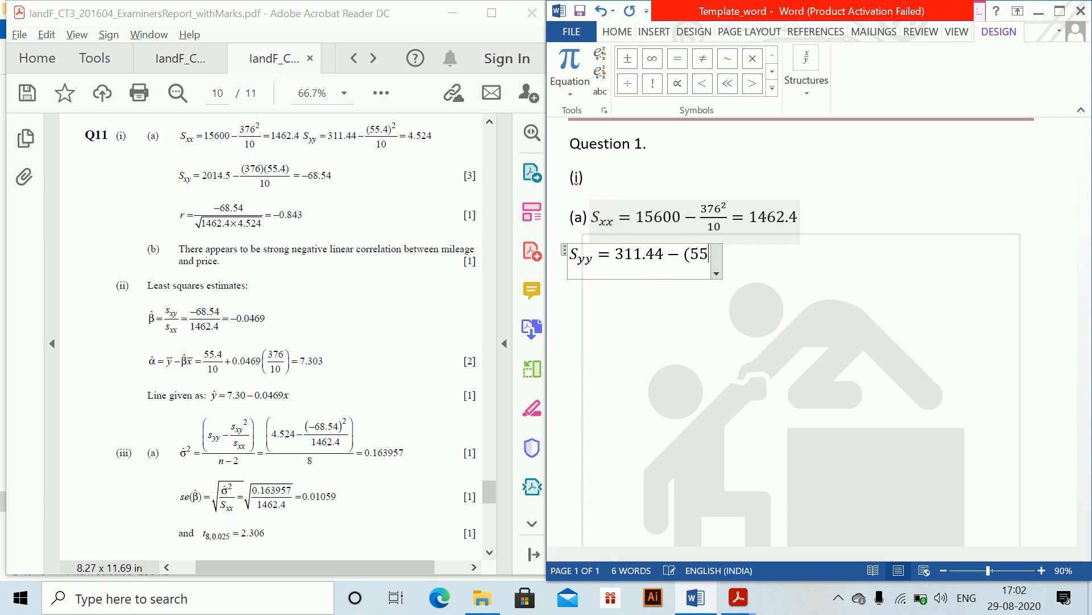
{"action": "type", "text": ".4)^2"}
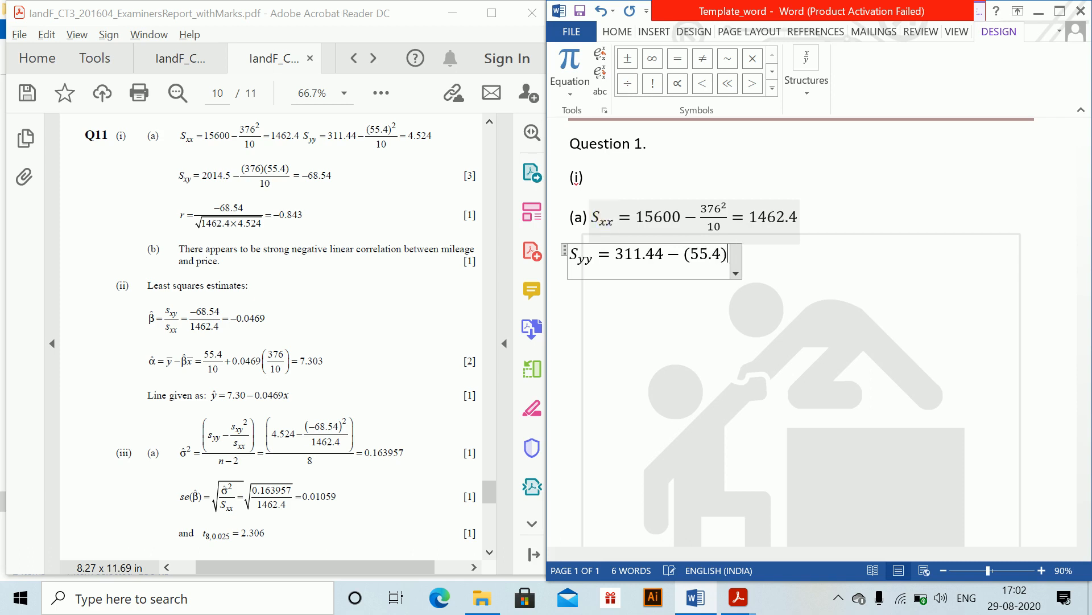
{"action": "type", "text": "/10 "}
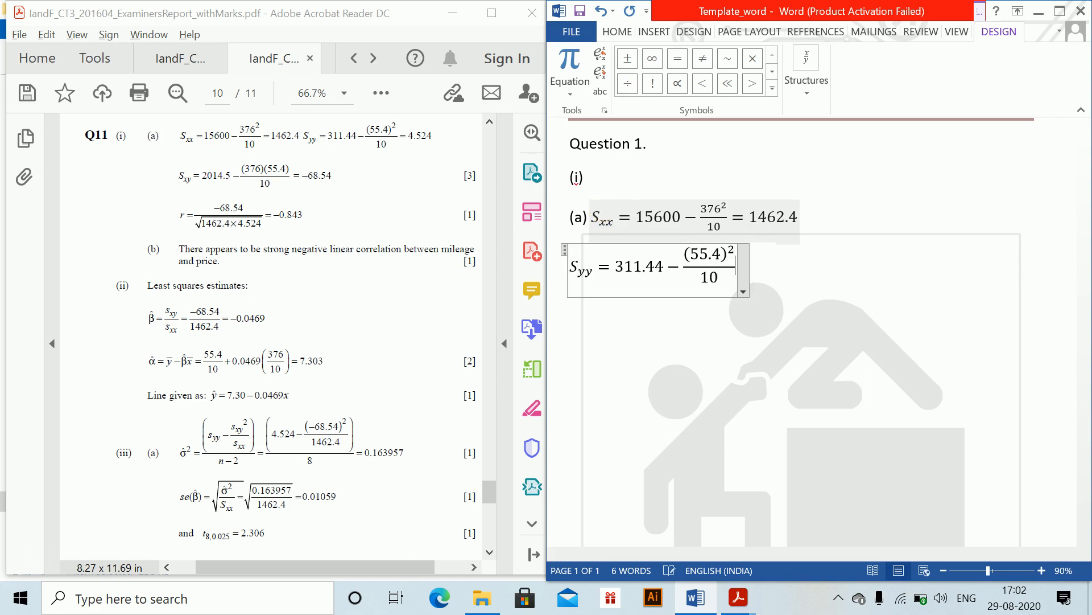
{"action": "type", "text": "= "}
{"action": "type", "text": "4.524"}
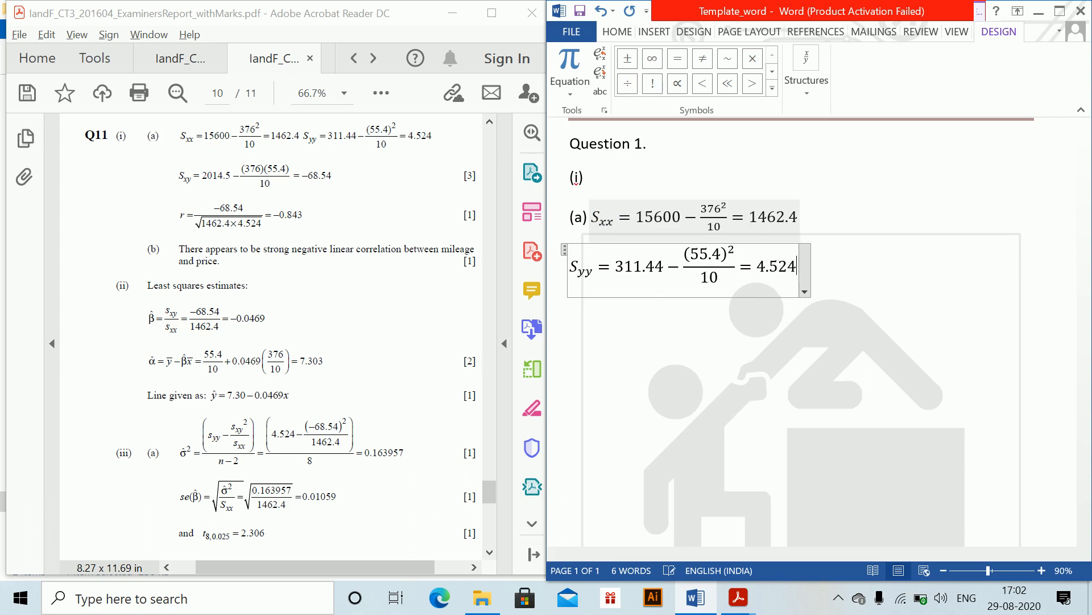
{"action": "key", "text": "Right"}
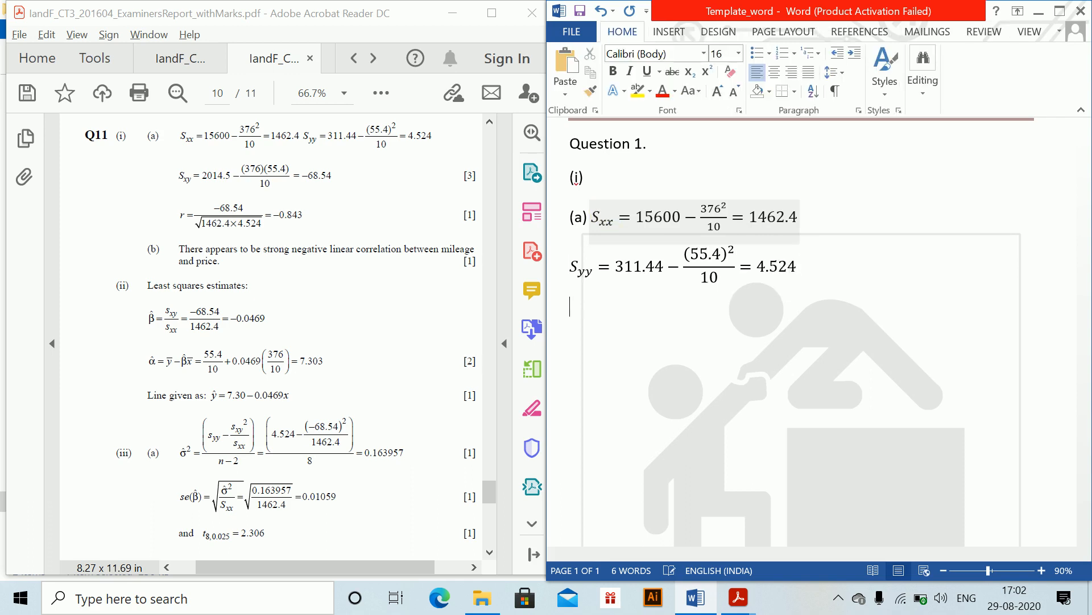
- Insert an equation S_xy = 2014.5 − (376)(55.4)/10 = −68.54 on the new line
{"action": "key", "text": "alt+equal"}
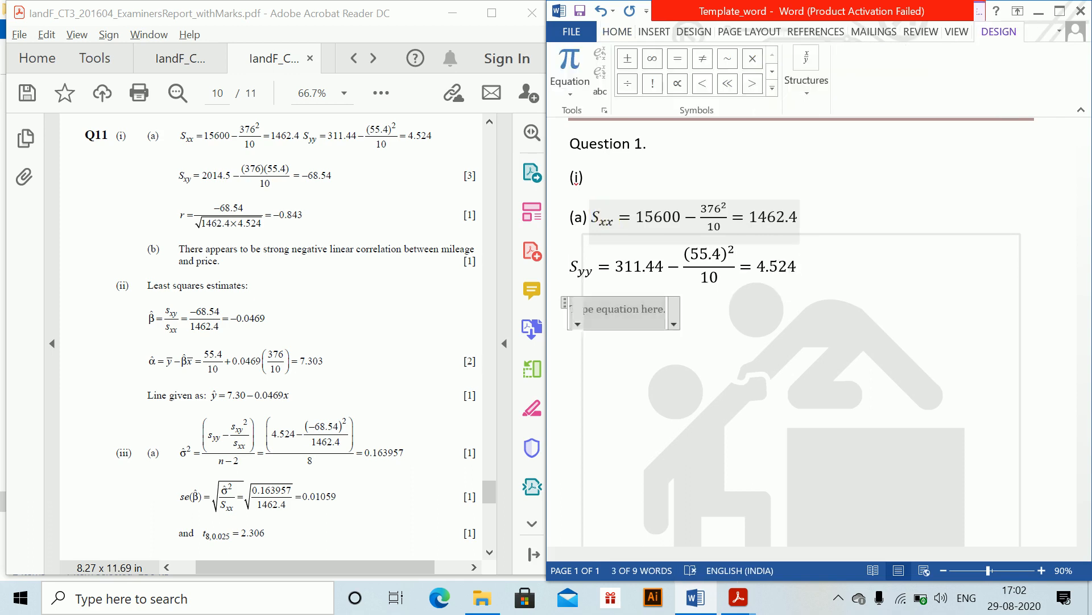
{"action": "type", "text": "S_xy = "}
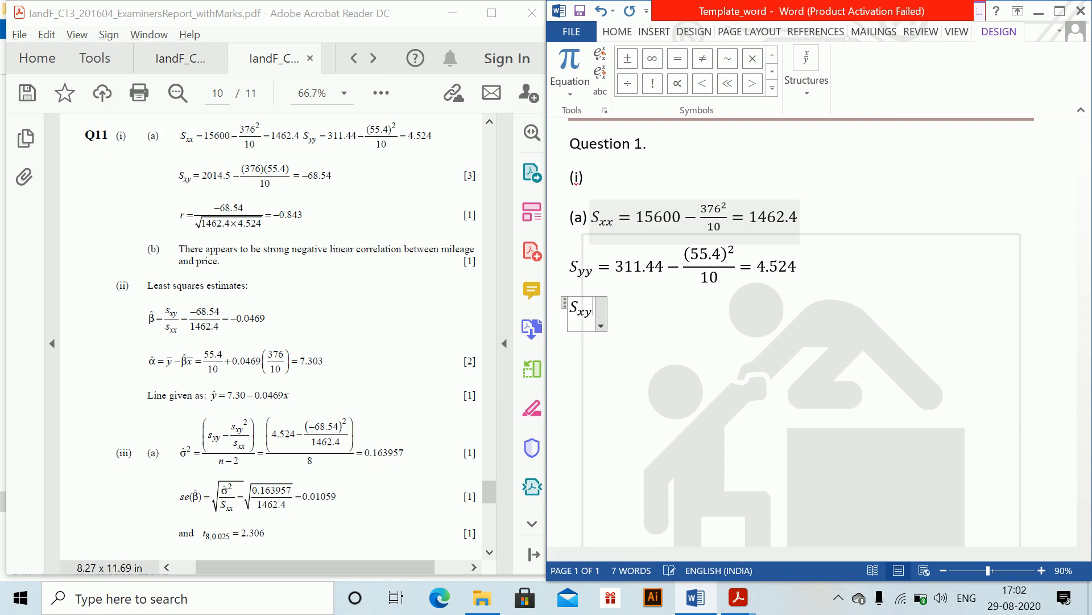
{"action": "type", "text": "20"}
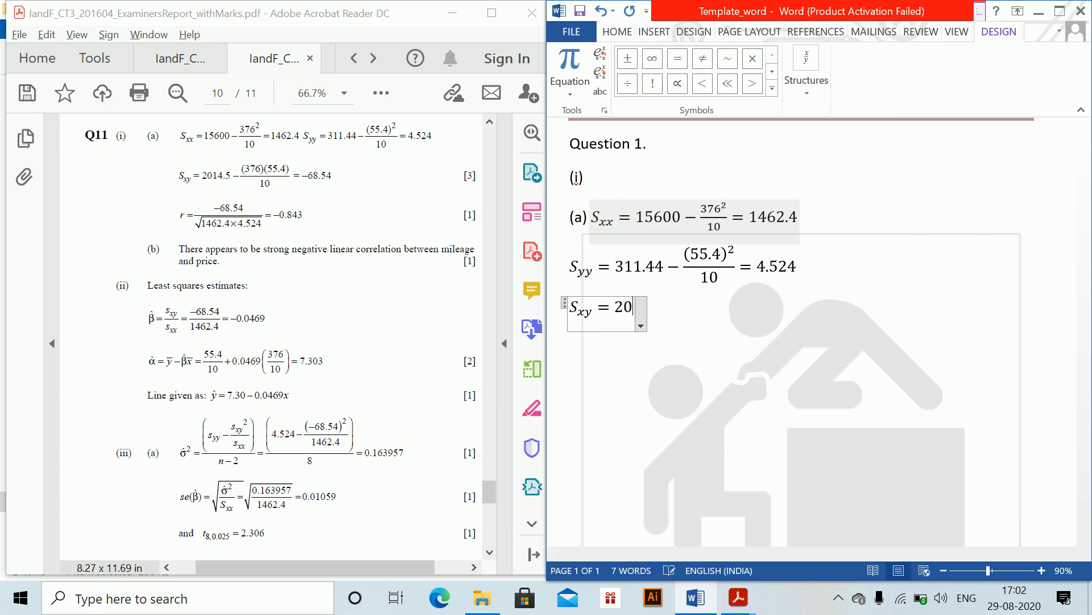
{"action": "type", "text": "14.5"}
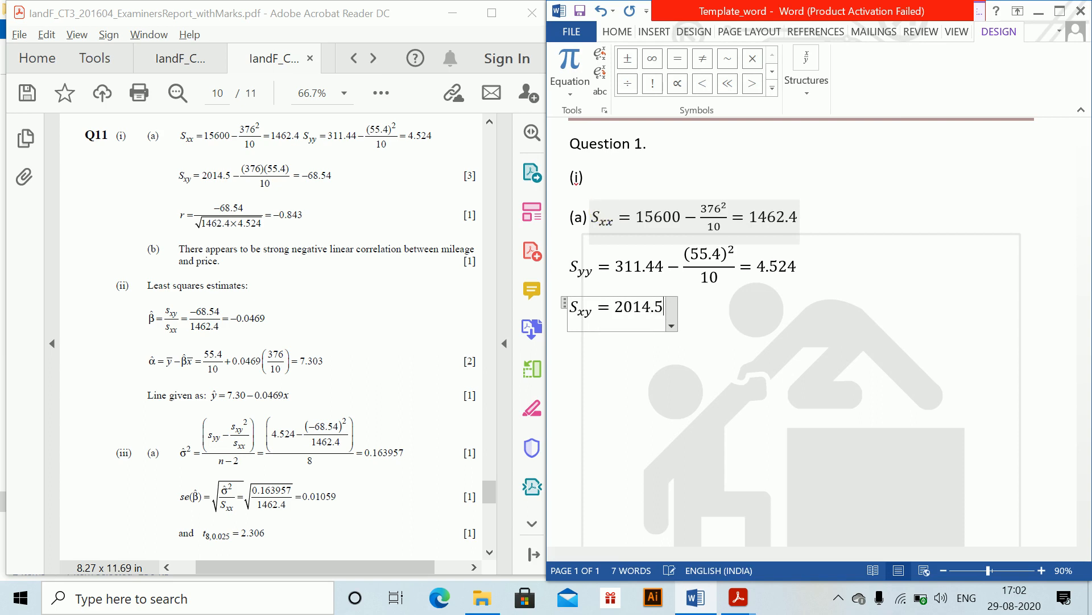
{"action": "type", "text": "-(365"}
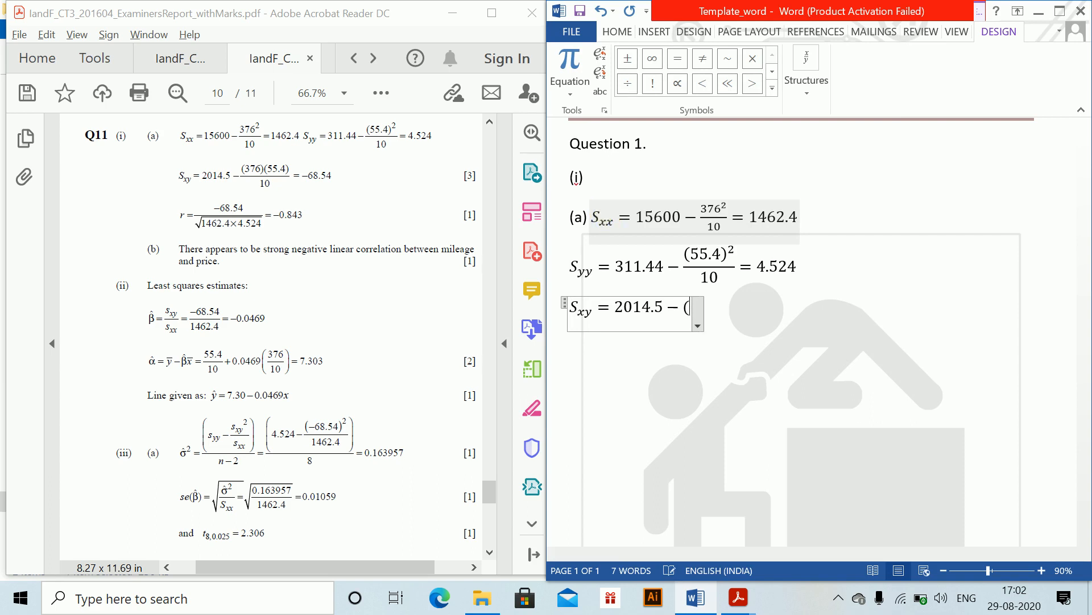
{"action": "key", "text": "BackSpace"}
{"action": "key", "text": "BackSpace"}
{"action": "type", "text": "7"}
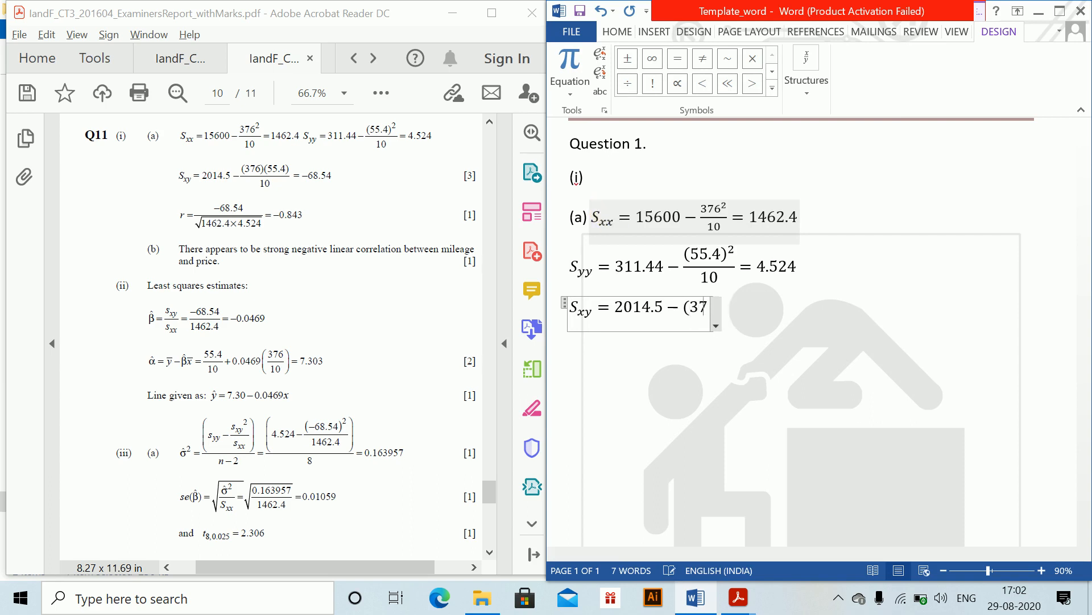
{"action": "type", "text": "6))"}
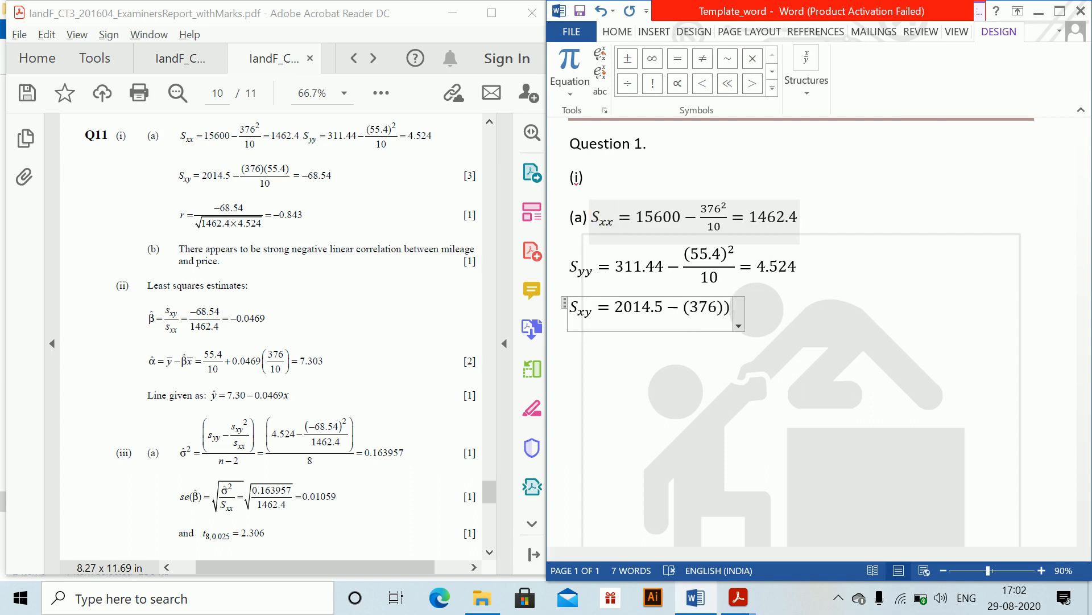
{"action": "key", "text": "BackSpace"}
{"action": "type", "text": "(55.5"}
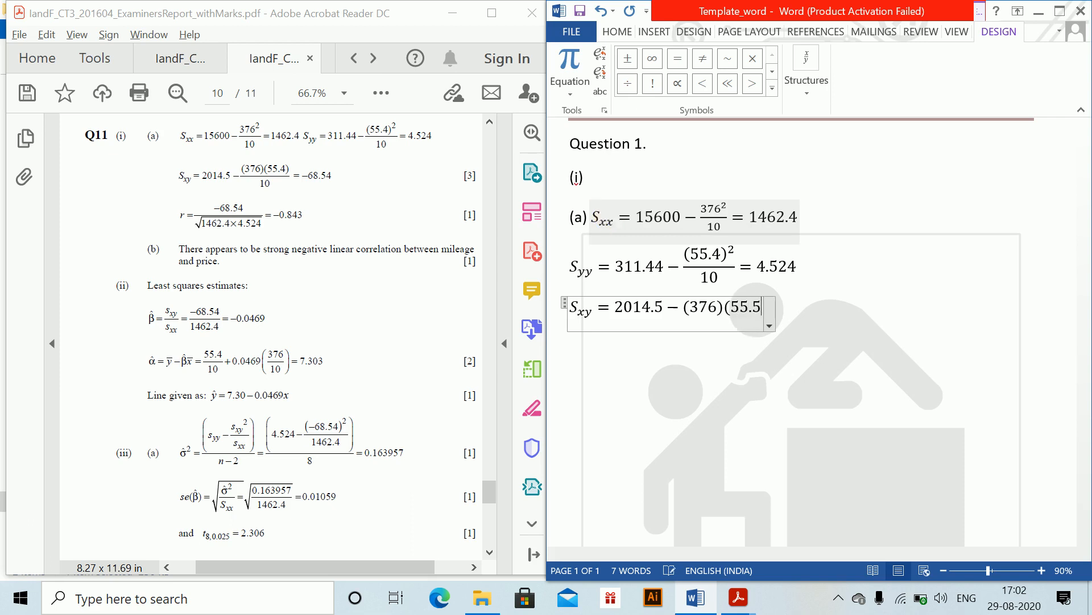
{"action": "key", "text": "BackSpace"}
{"action": "type", "text": "4)/"}
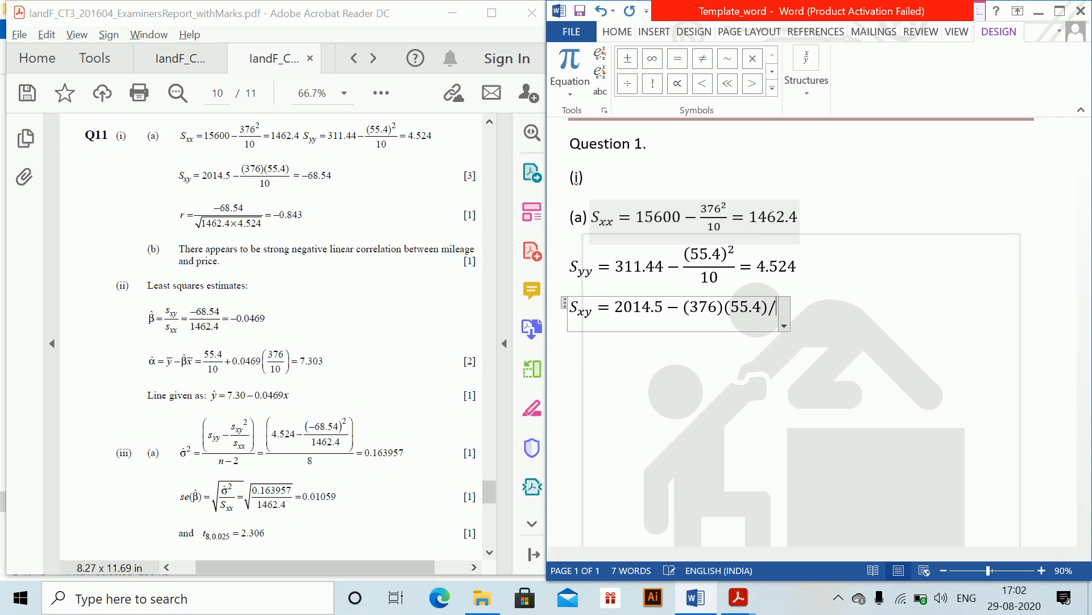
{"action": "type", "text": "10"}
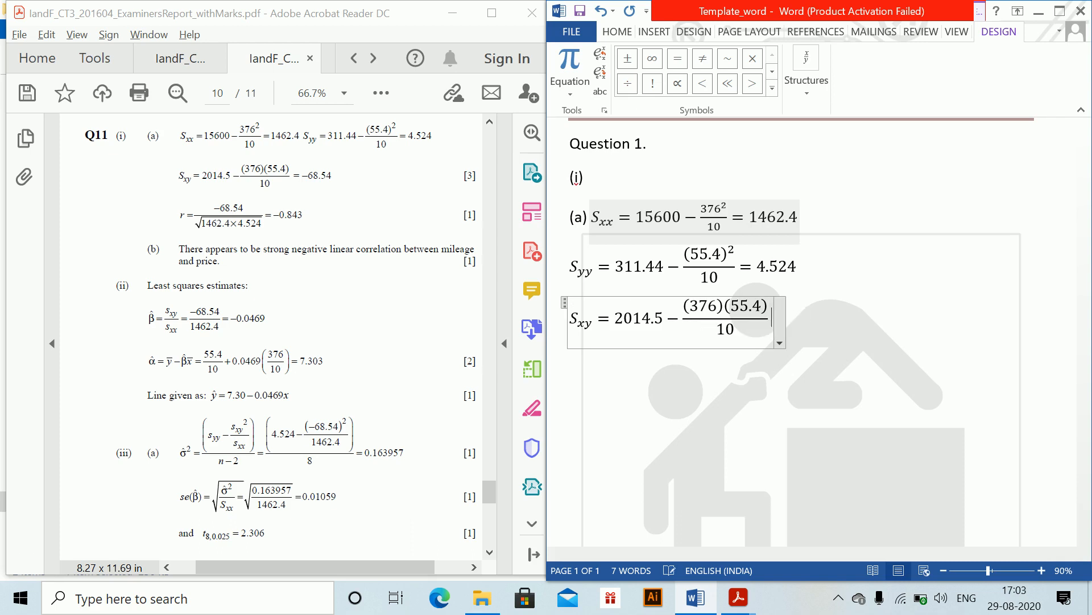
{"action": "type", "text": " ="}
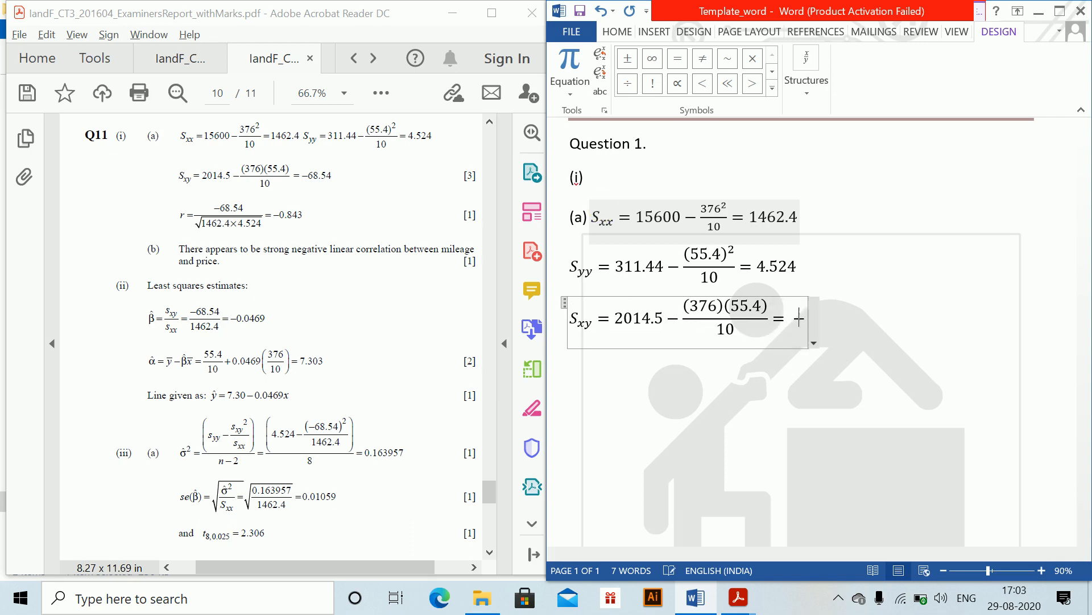
{"action": "type", "text": " -68.54"}
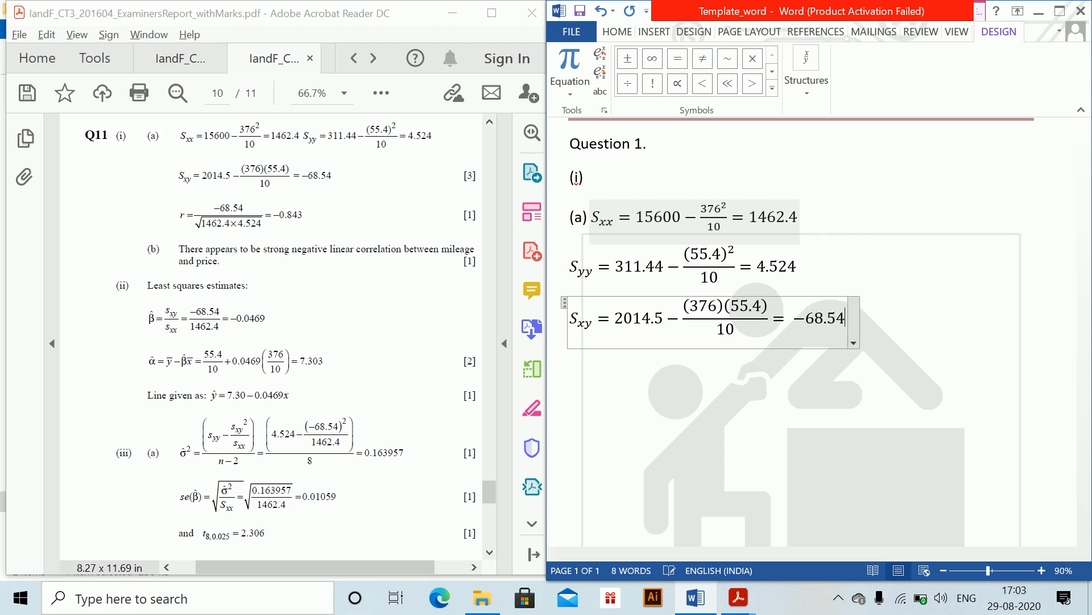
{"action": "key", "text": "Right"}
- Insert an equation r = −68.54/√(1462.4 * 4.4524) = −0.843 below it and leave the equation
{"action": "key", "text": "alt+equal"}
{"action": "type", "text": "r"}
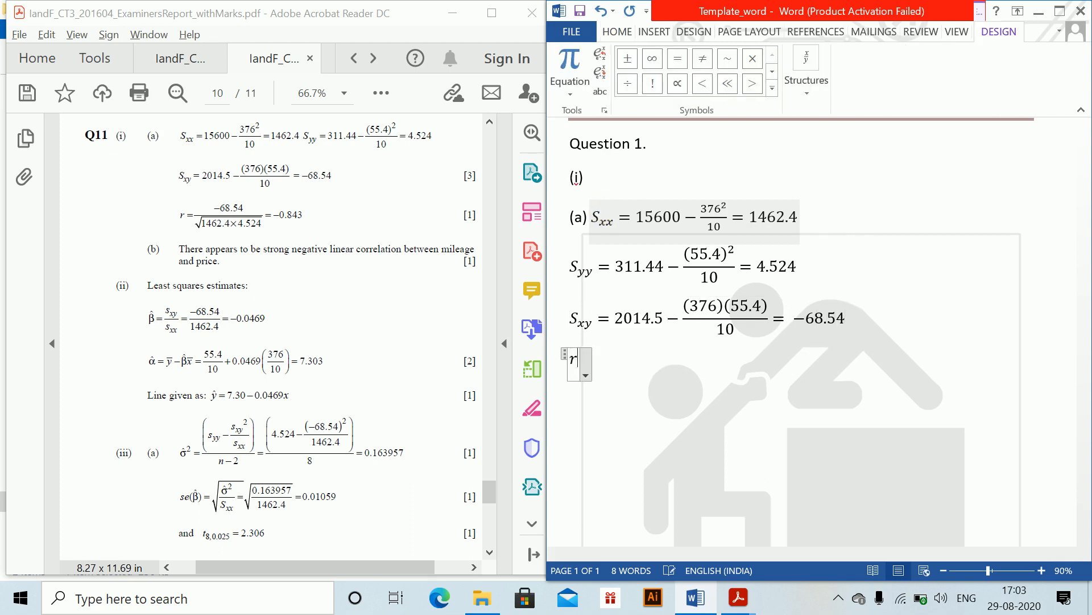
{"action": "type", "text": " =-68."}
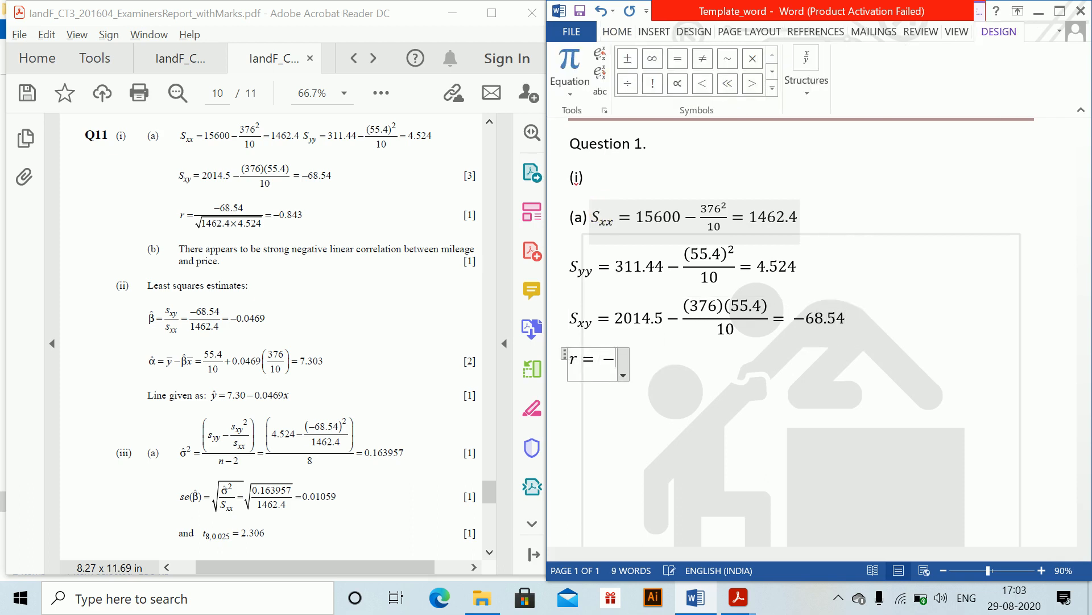
{"action": "type", "text": "64"}
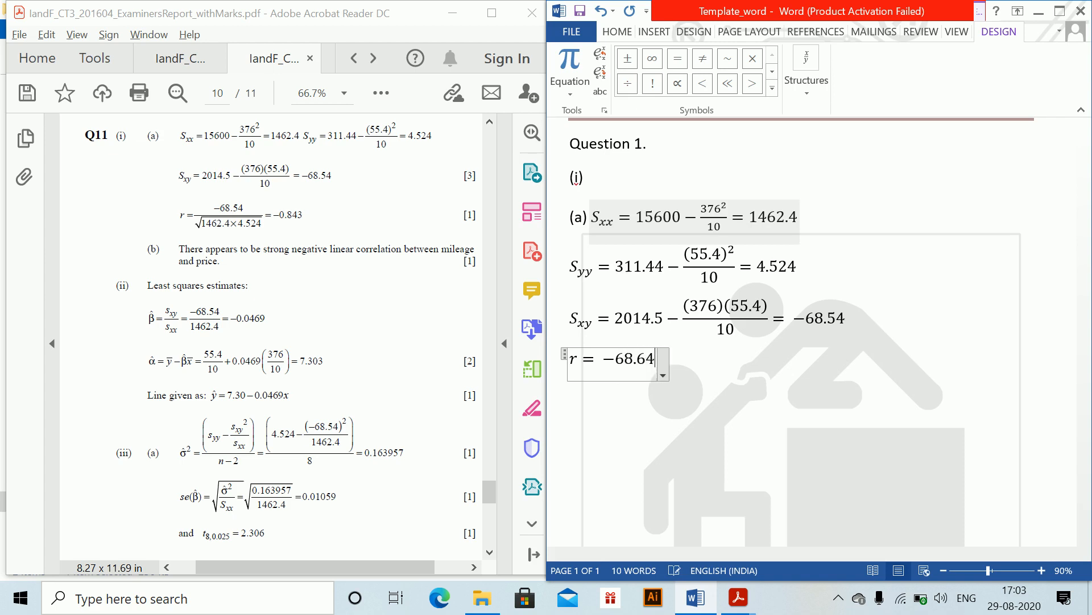
{"action": "key", "text": "BackSpace"}
{"action": "key", "text": "BackSpace"}
{"action": "type", "text": "54/\\srt"}
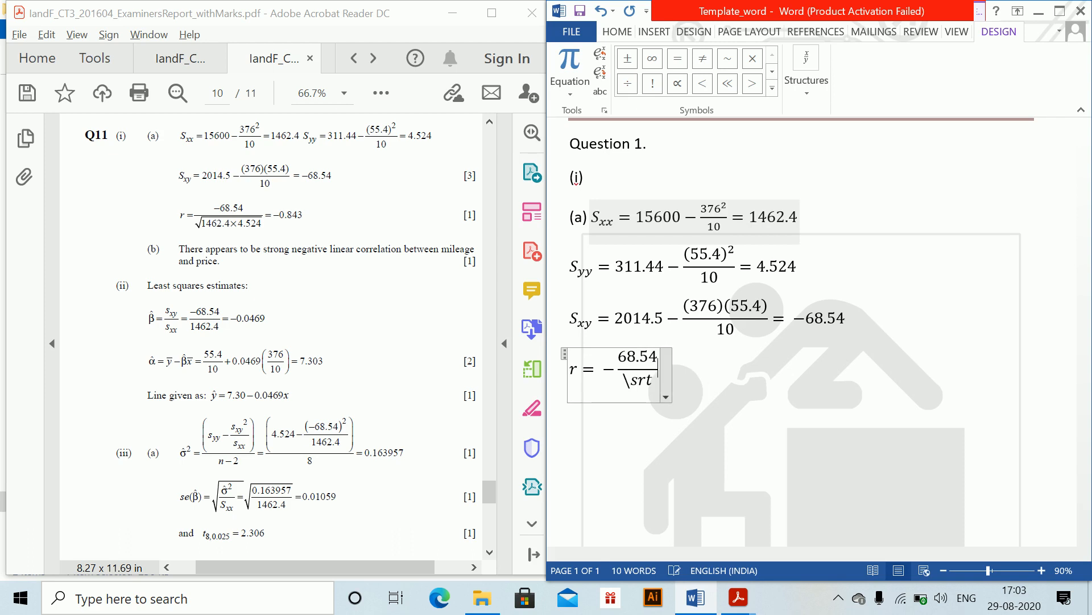
{"action": "key", "text": "Left"}
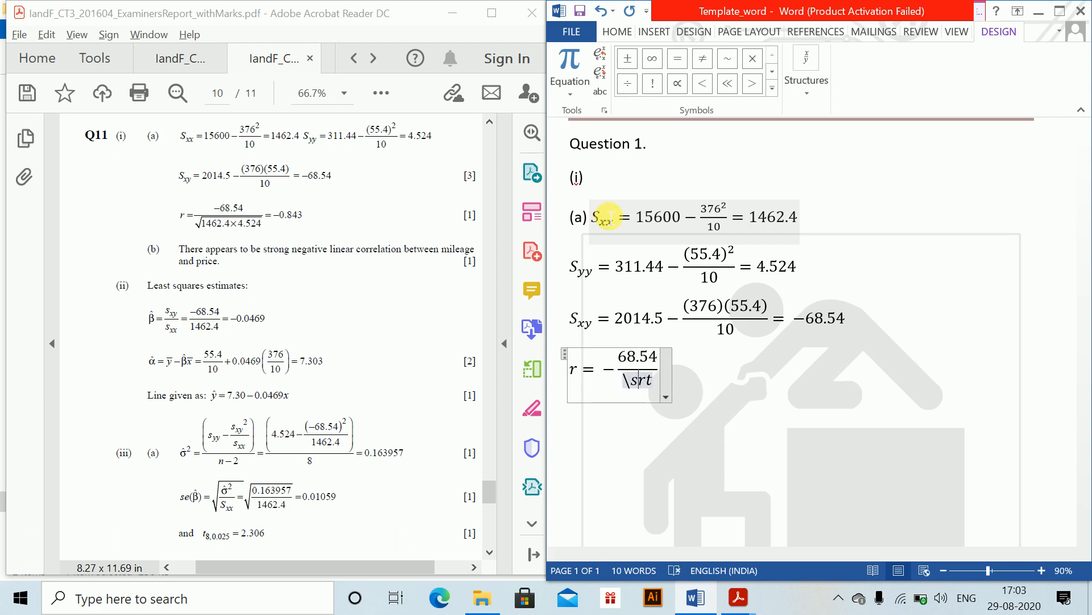
{"action": "type", "text": "q"}
{"action": "type", "text": "("}
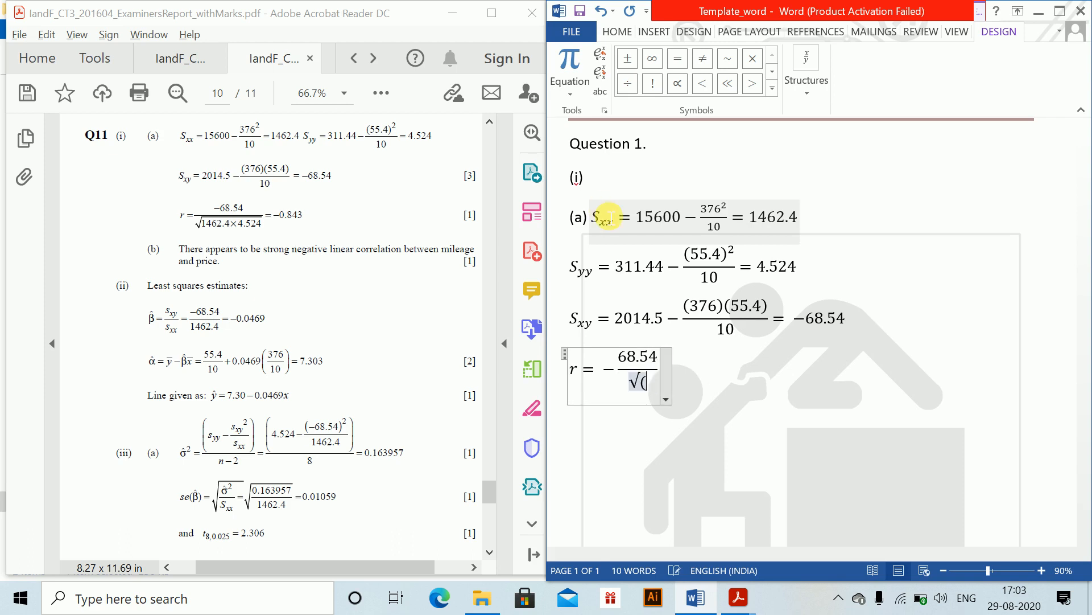
{"action": "type", "text": "14"}
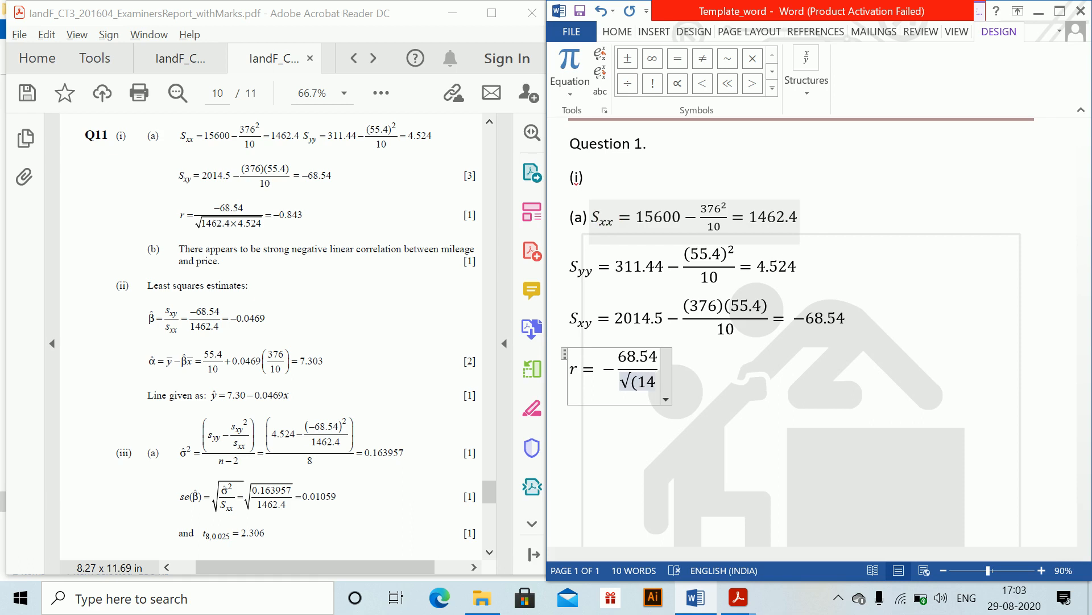
{"action": "type", "text": "62."}
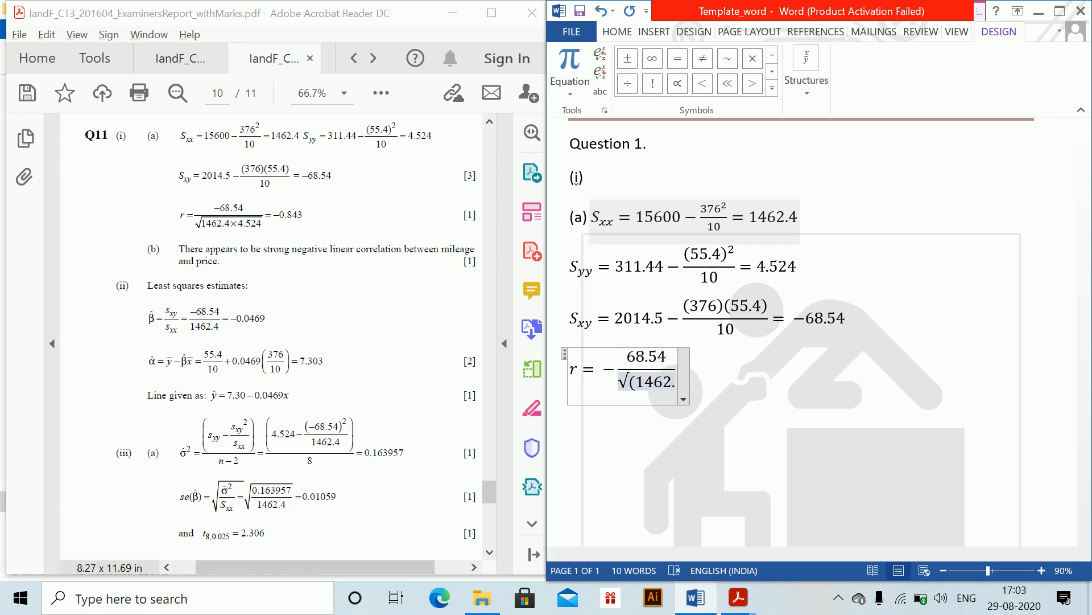
{"action": "type", "text": "4*"}
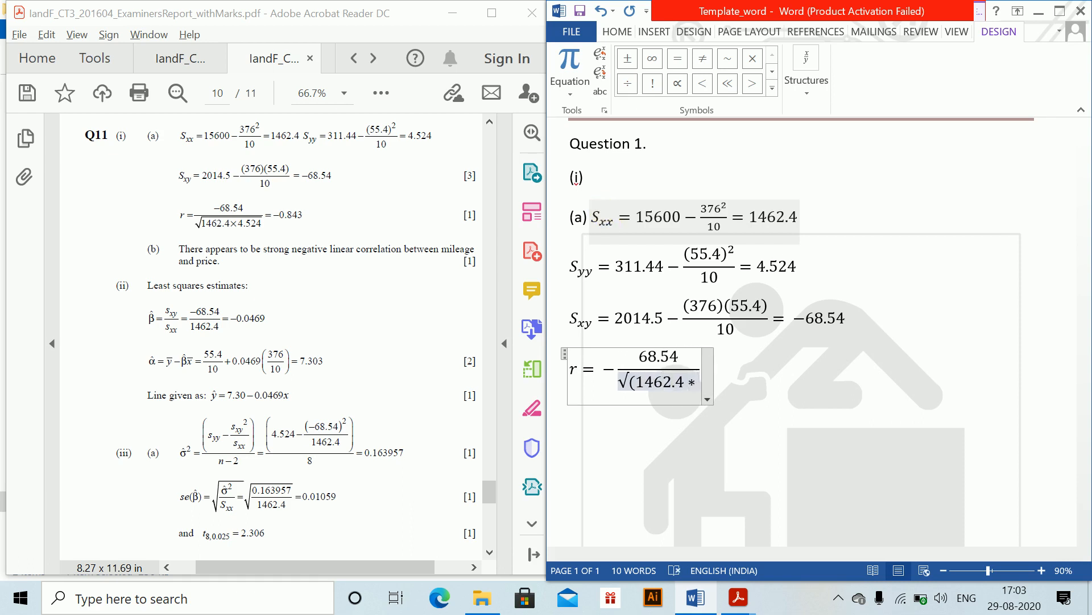
{"action": "type", "text": "4.452"}
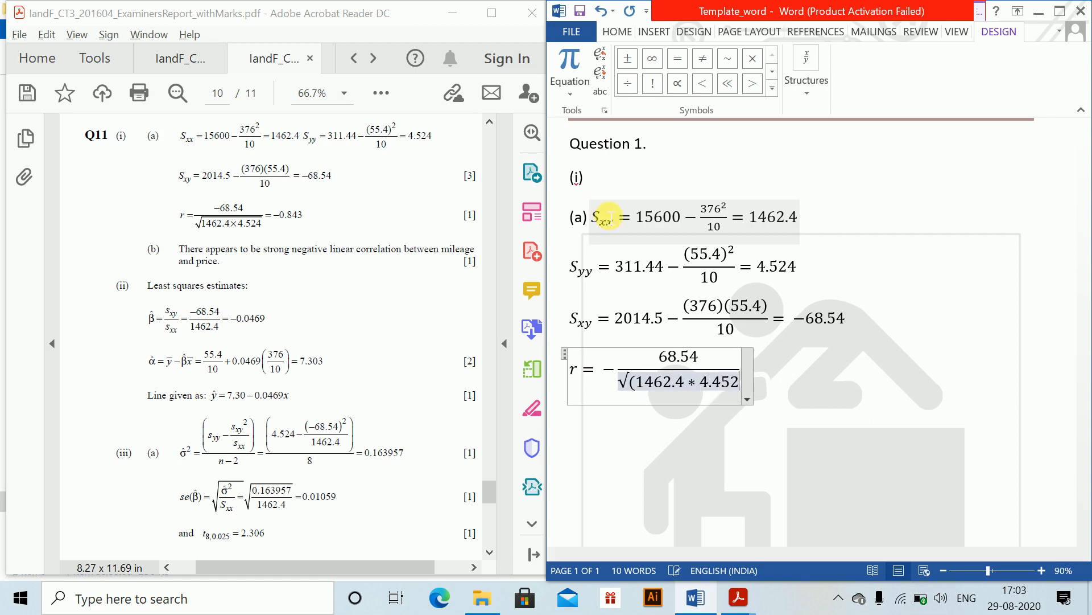
{"action": "type", "text": "4)"}
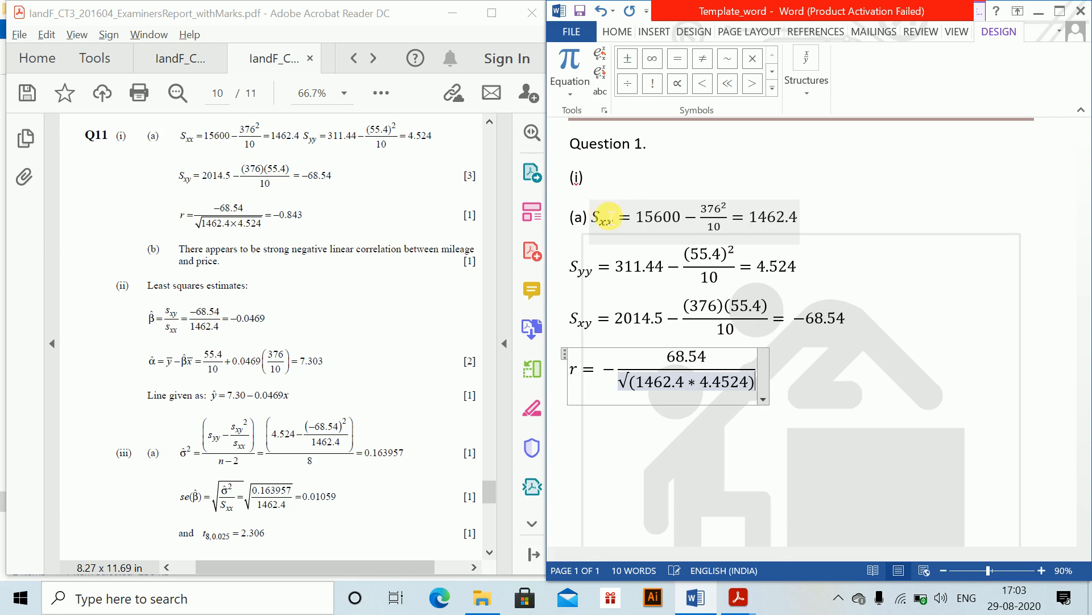
{"action": "key", "text": "space"}
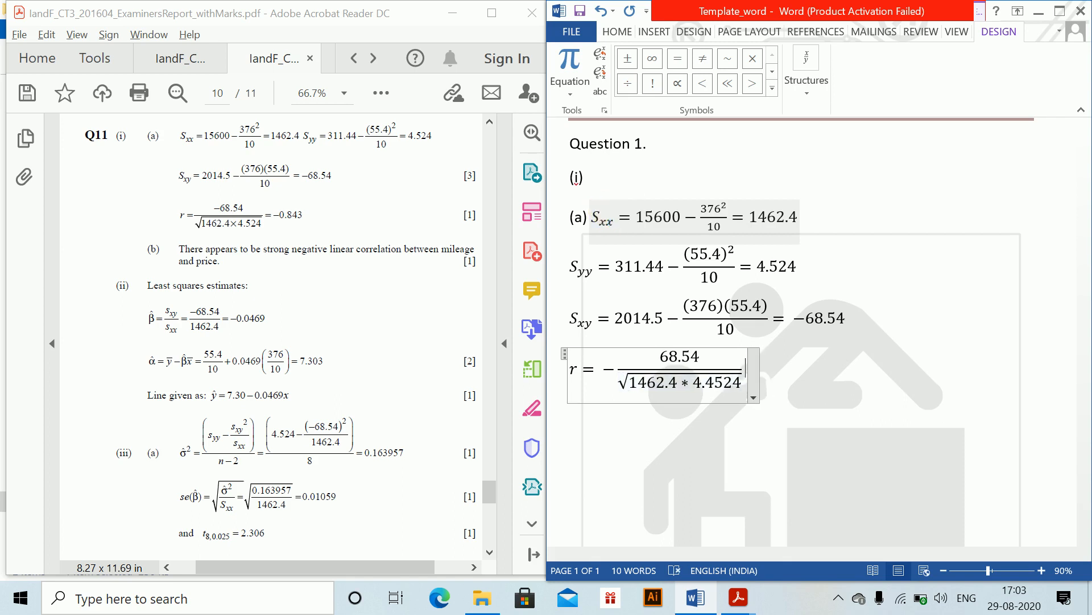
{"action": "type", "text": "=-0."}
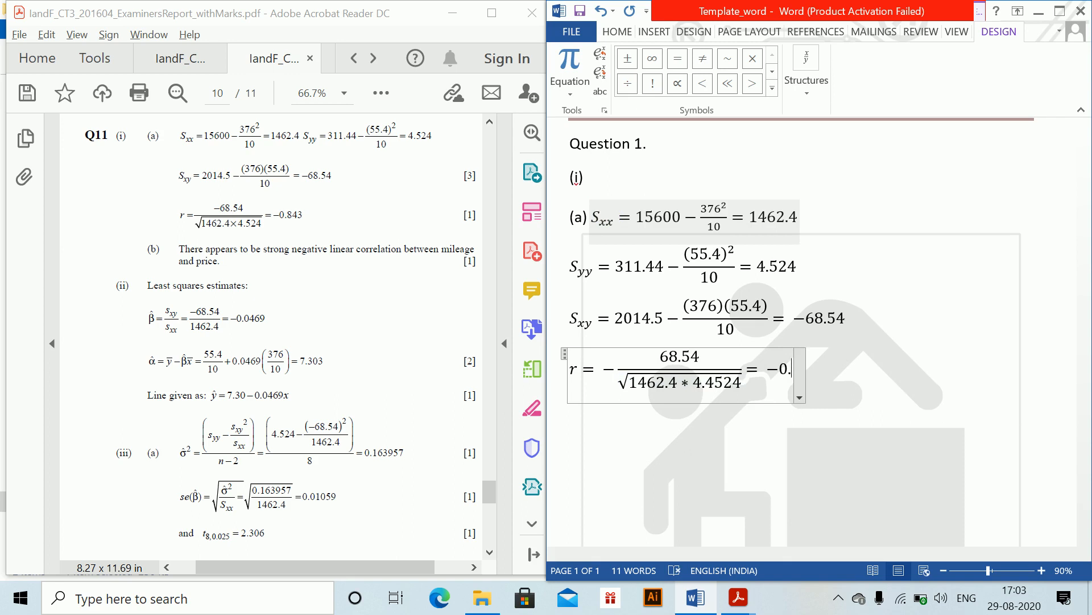
{"action": "type", "text": "43"}
{"action": "left_click", "coordinate": [607, 216]}
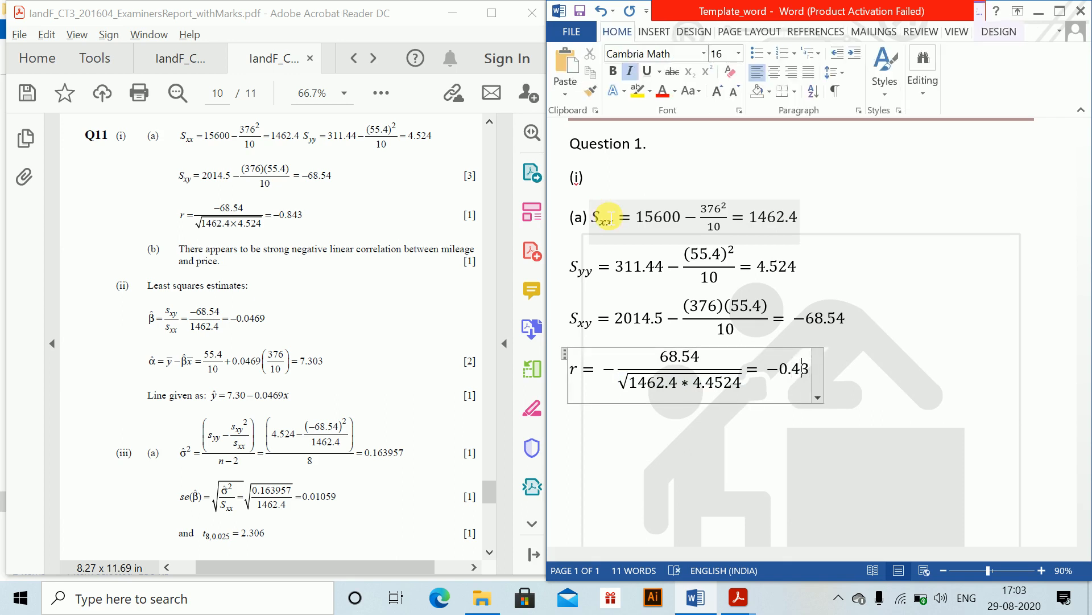
{"action": "type", "text": "8"}
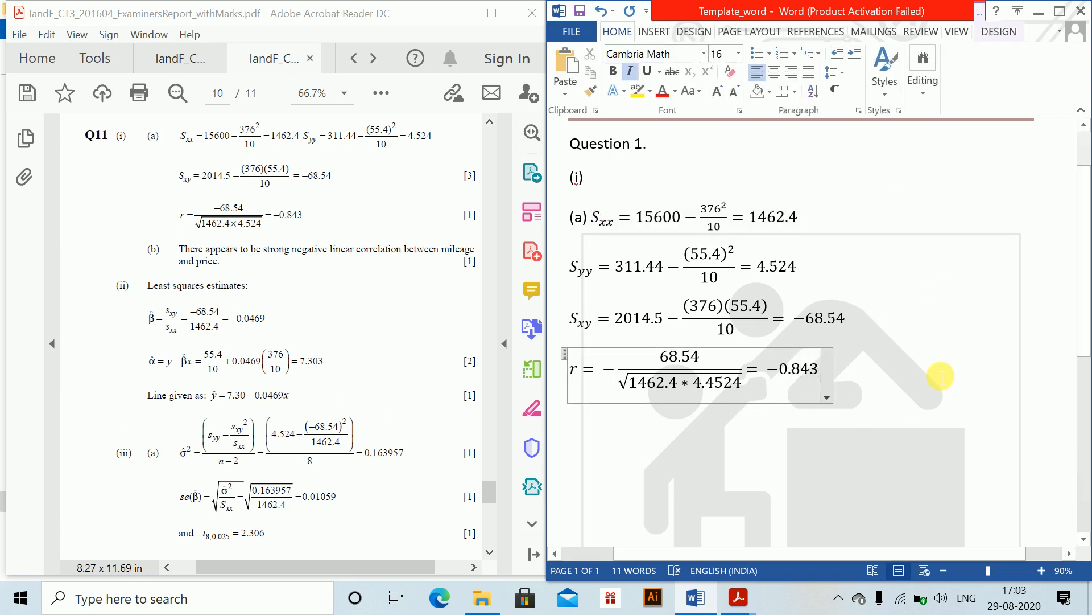
{"action": "left_click", "coordinate": [949, 405]}
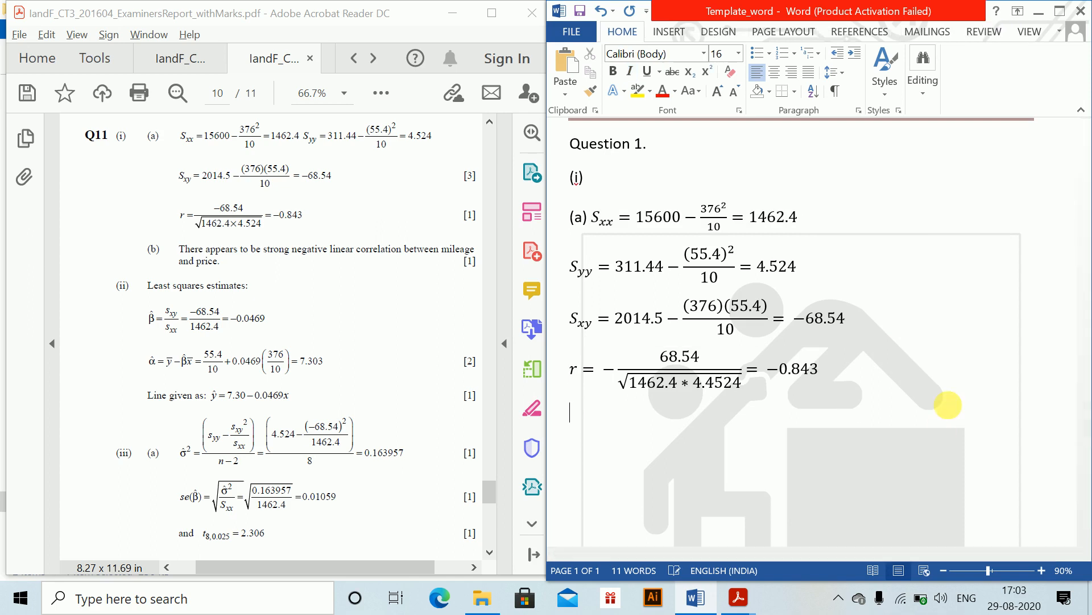
- Write part (b): There appears to be a strong negative correlation between price and mileage, then start a new line
{"action": "type", "text": "(b) There apper"}
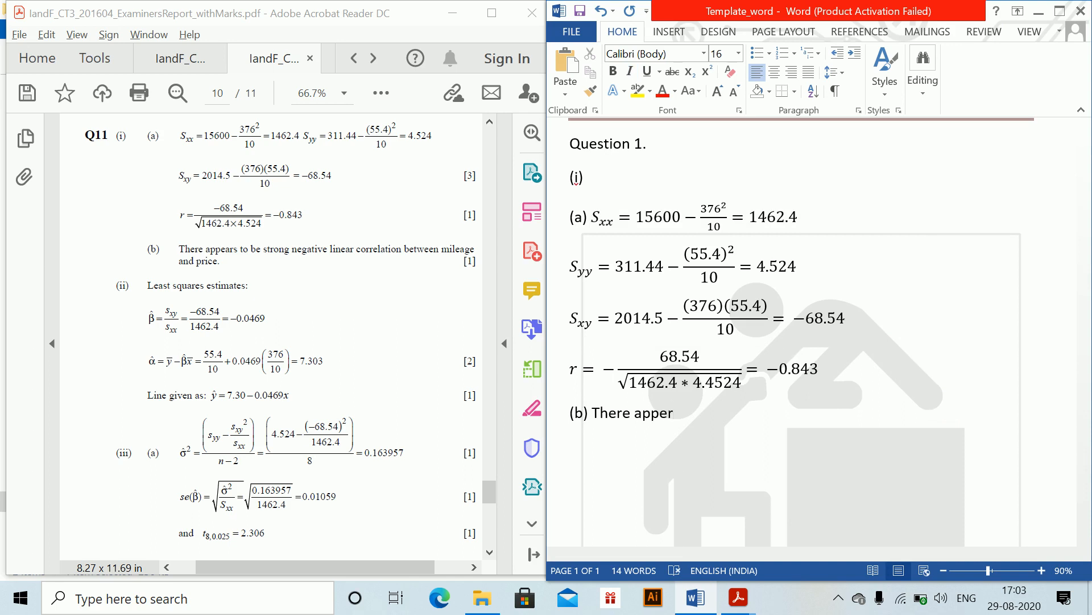
{"action": "key", "text": "BackSpace"}
{"action": "type", "text": "ars to be a strong negative "}
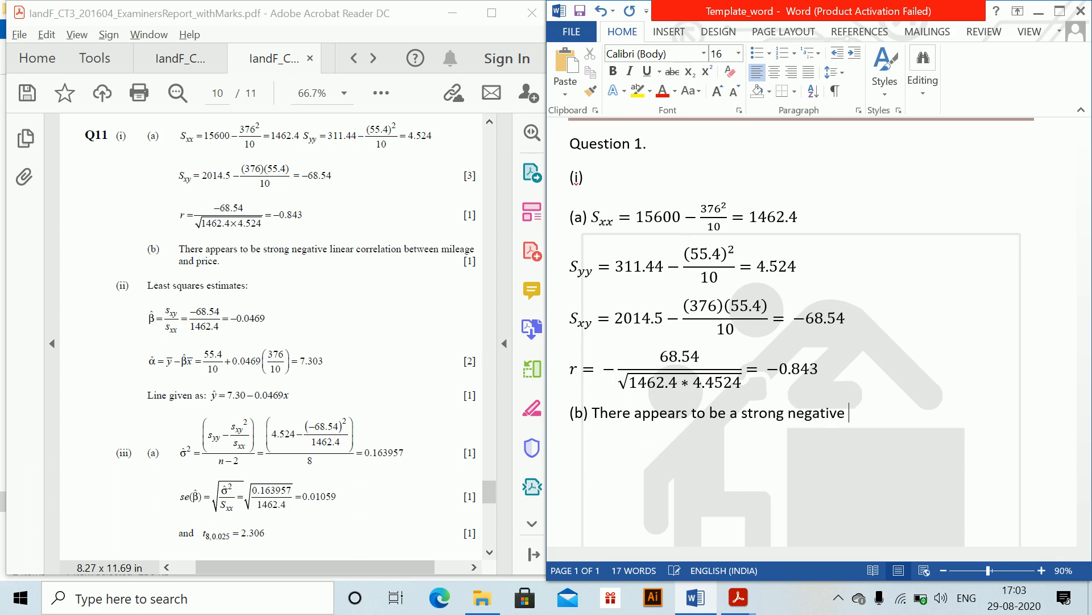
{"action": "type", "text": "correlation between"}
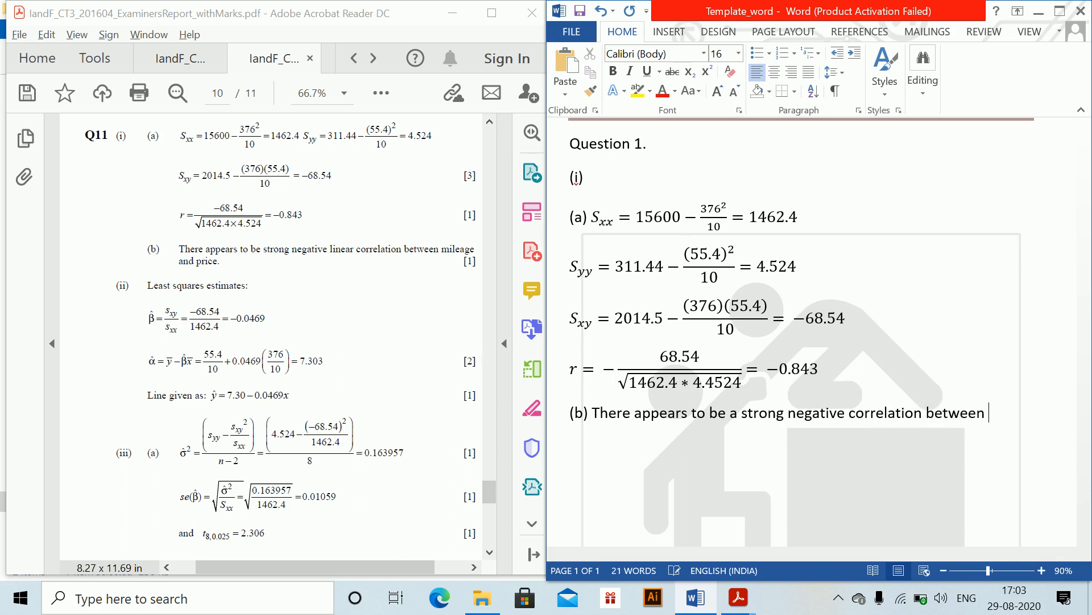
{"action": "type", "text": " price and mileag"}
{"action": "type", "text": "e"}
{"action": "key", "text": "Return"}
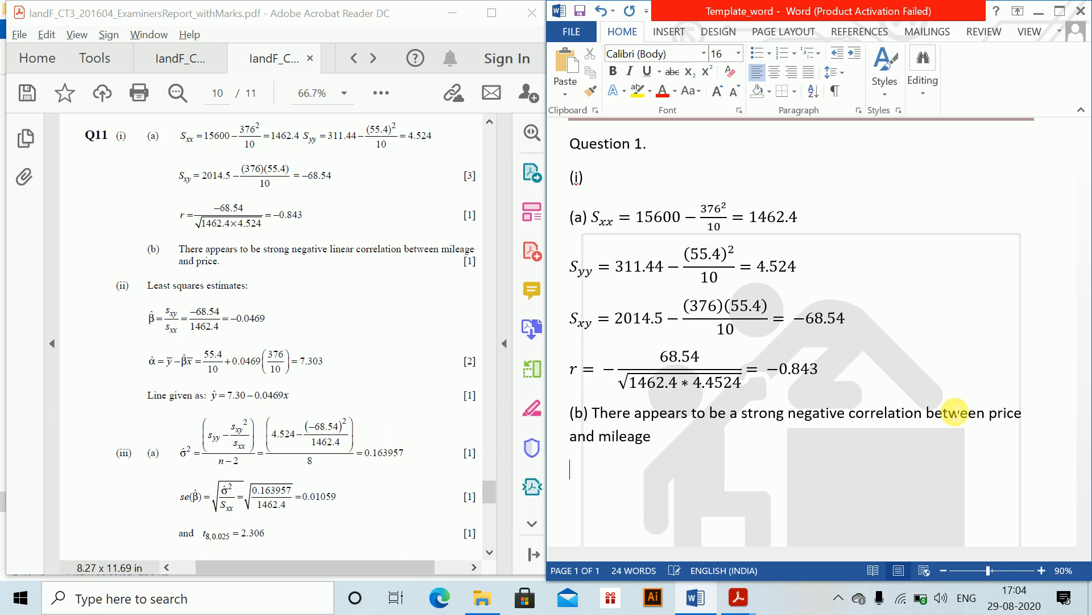
- Add the sub-label (ii) and the line Least squares estimates beneath it
{"action": "type", "text": "(ii)"}
{"action": "key", "text": "Return"}
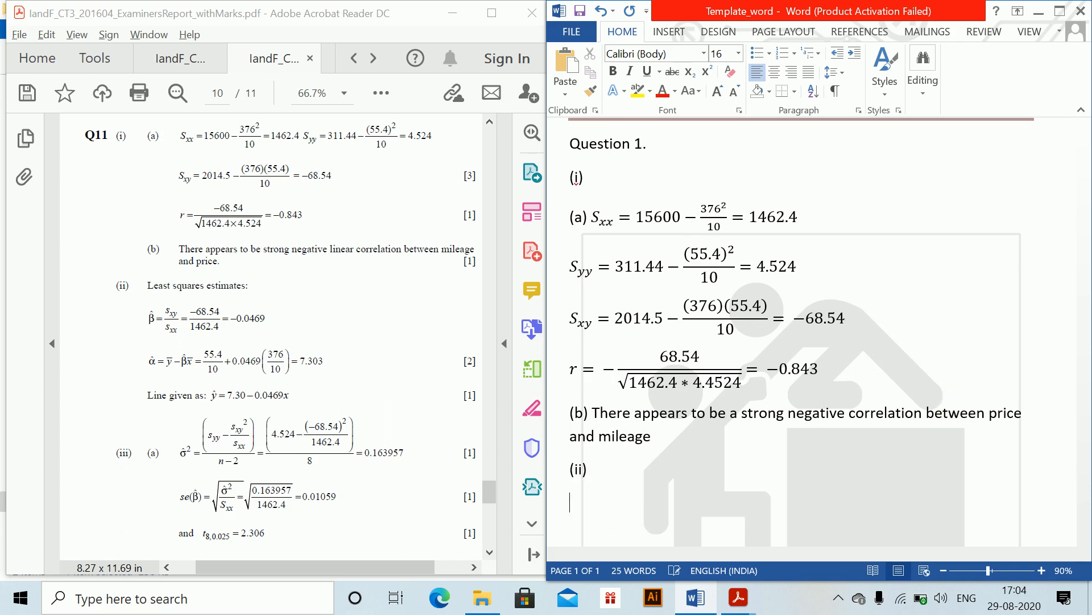
{"action": "type", "text": "Leasst"}
{"action": "key", "text": "BackSpace"}
{"action": "key", "text": "BackSpace"}
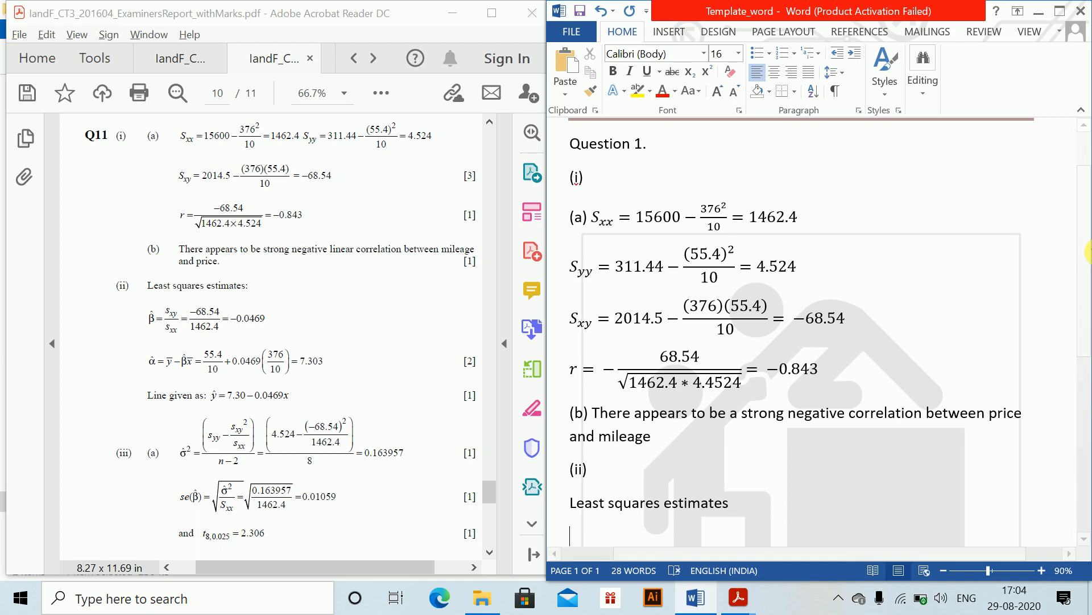
{"action": "left_click_drag", "start_coordinate": [1085, 249], "coordinate": [1086, 375]}
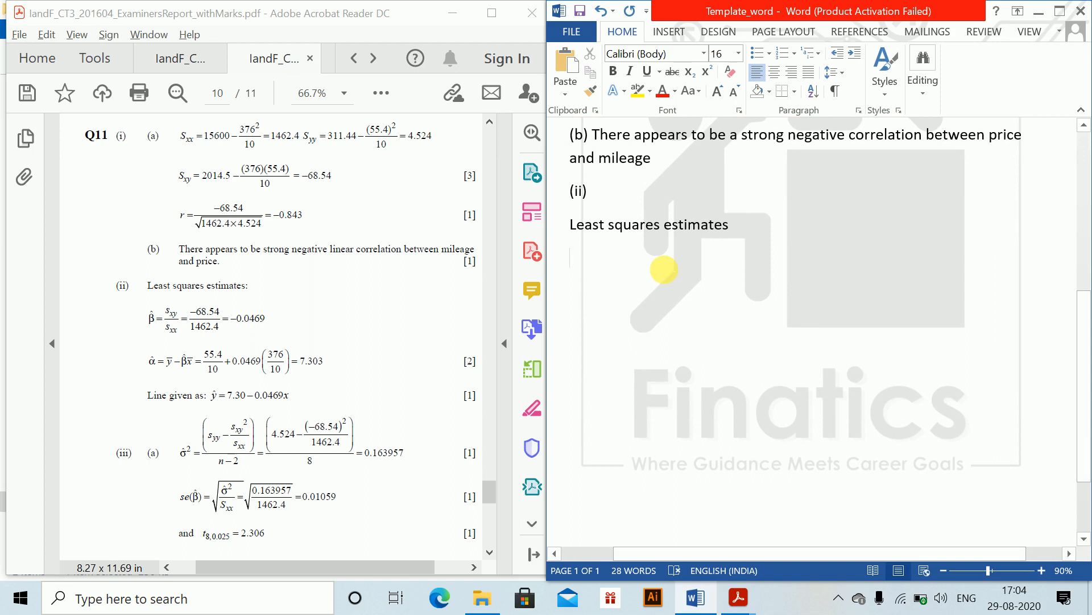
{"action": "key", "text": "alt+equal"}
{"action": "type", "text": "b\\hat"}
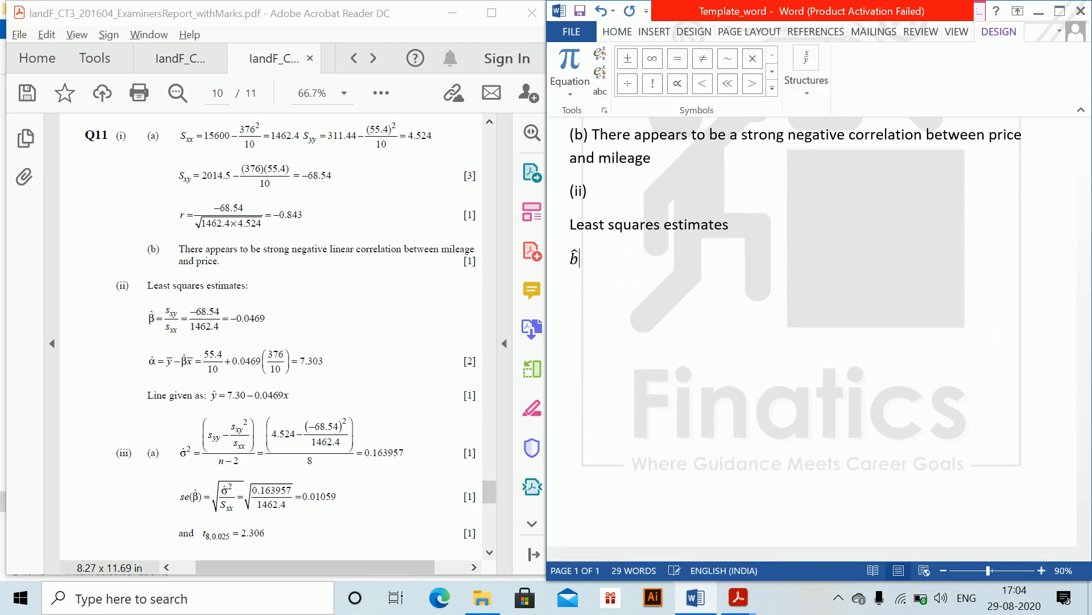
{"action": "key", "text": "BackSpace"}
{"action": "key", "text": "BackSpace"}
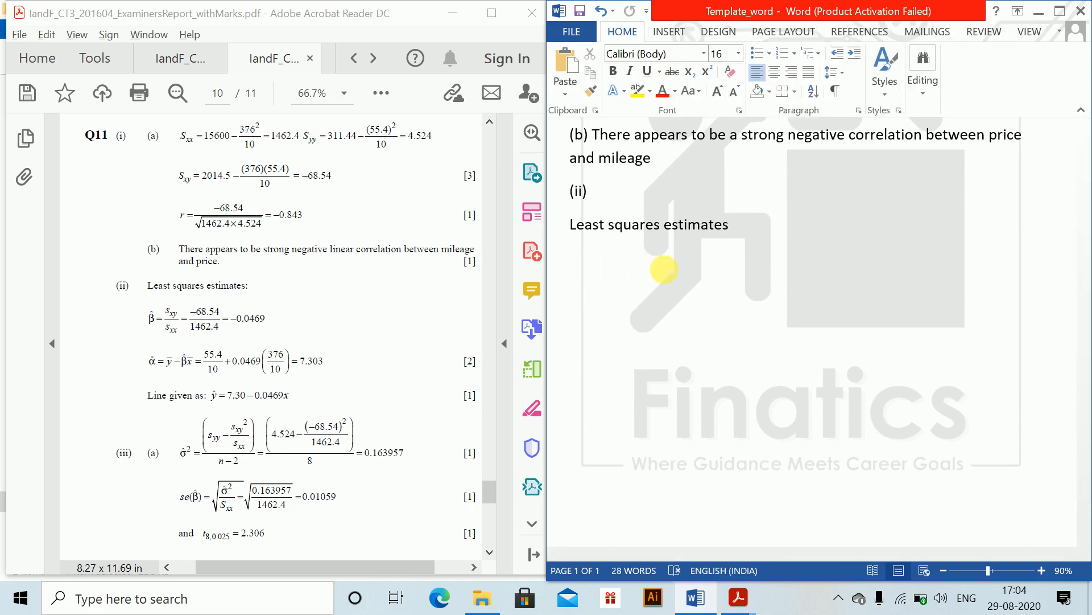
- Insert an equation β̂ = s_xy/s_xx = −68.54/1462.4 = −0.0469 below Least squares estimates and start a new line
{"action": "key", "text": "alt+equal"}
{"action": "type", "text": "\beta "}
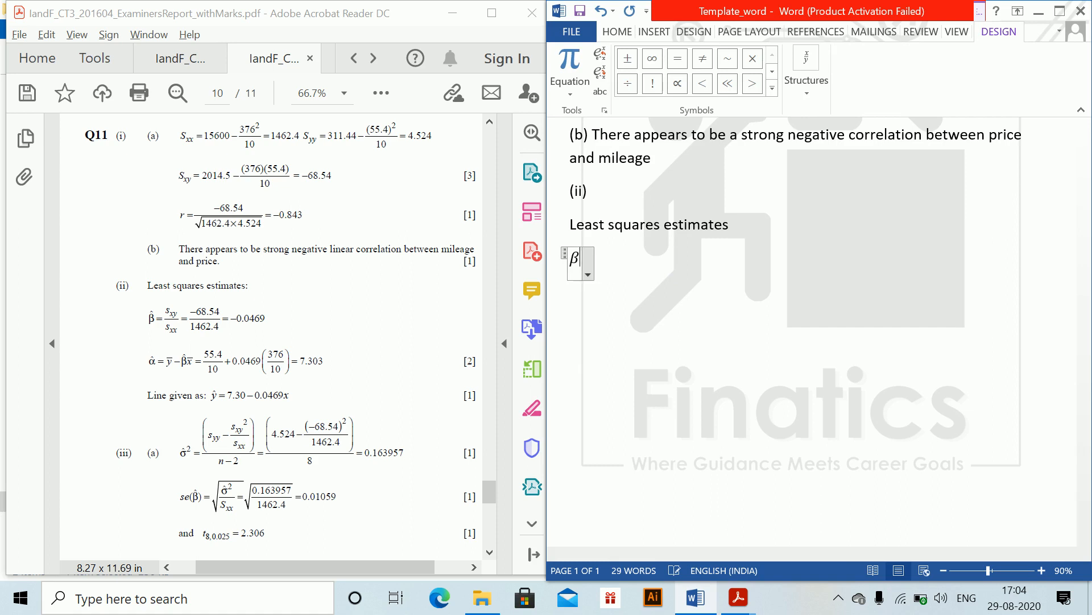
{"action": "type", "text": "\\hat = s"}
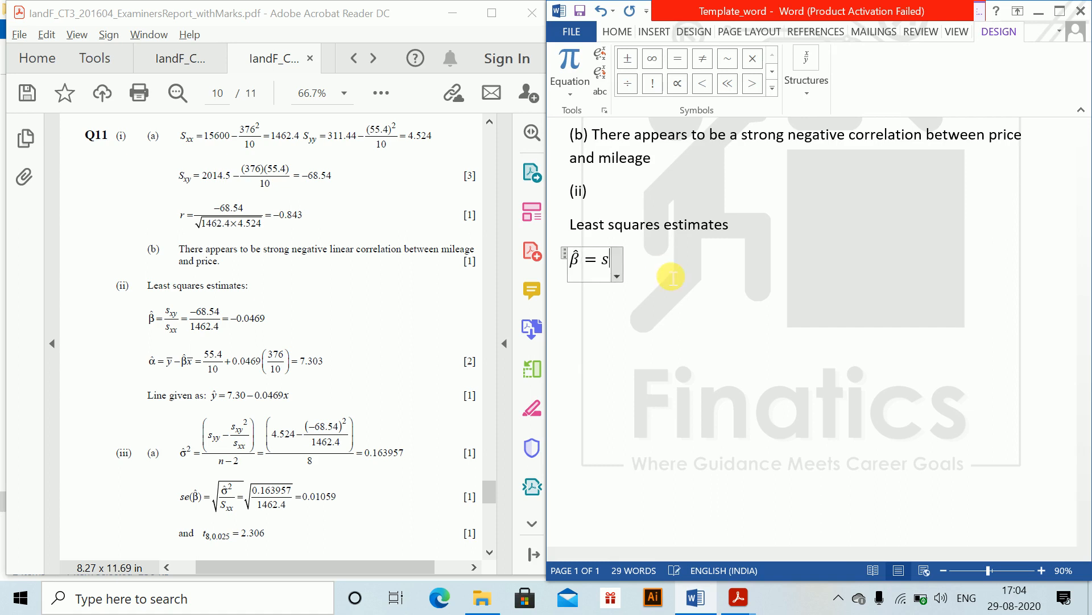
{"action": "type", "text": "_xy/"}
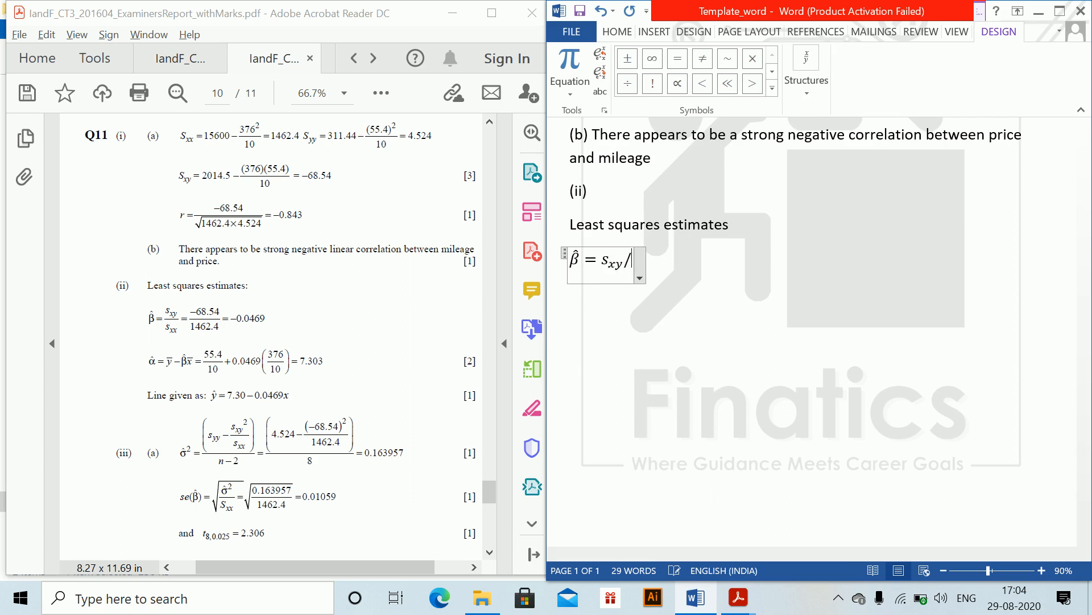
{"action": "type", "text": "s_x"}
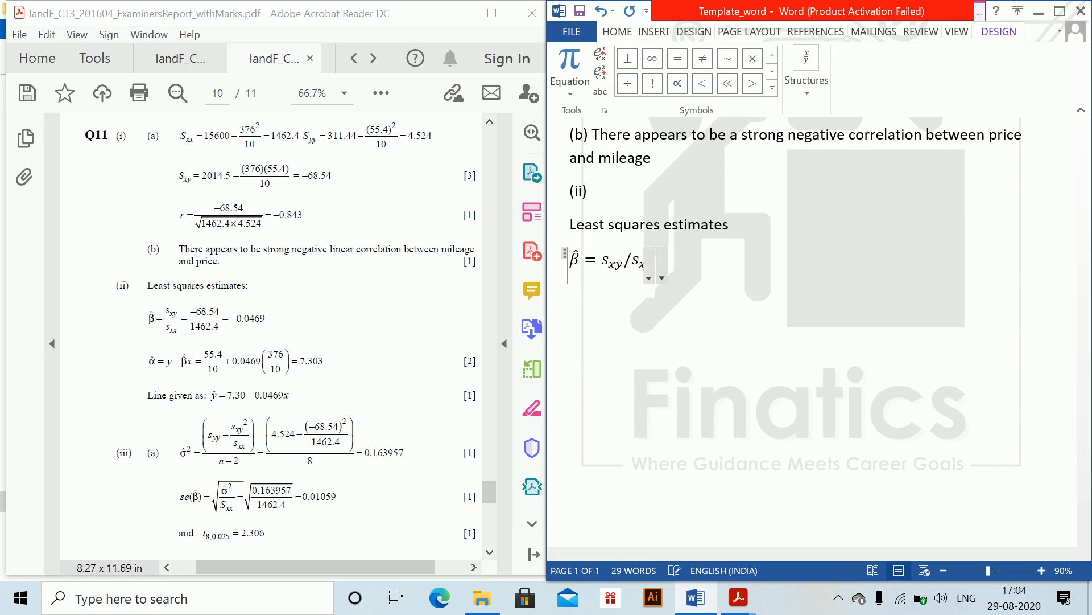
{"action": "type", "text": "x =-68"}
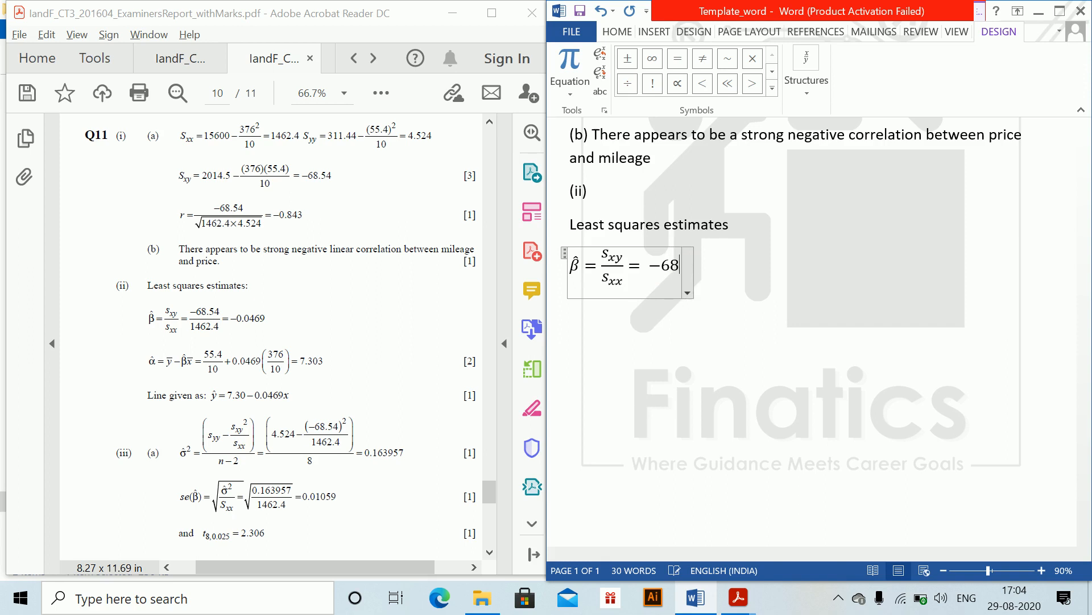
{"action": "type", "text": ".54/1"}
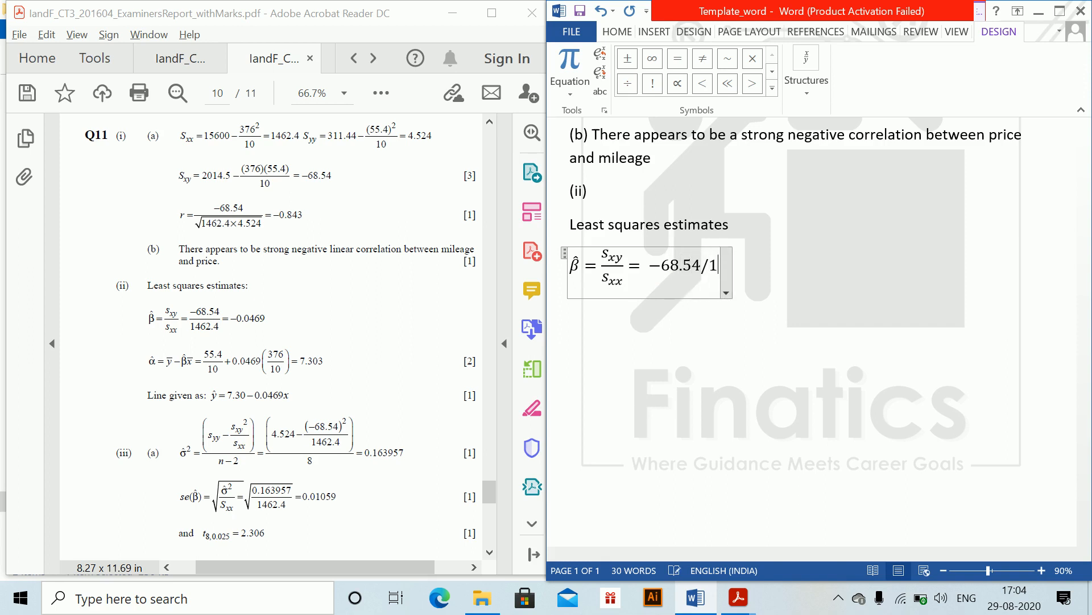
{"action": "type", "text": "462.4 ="}
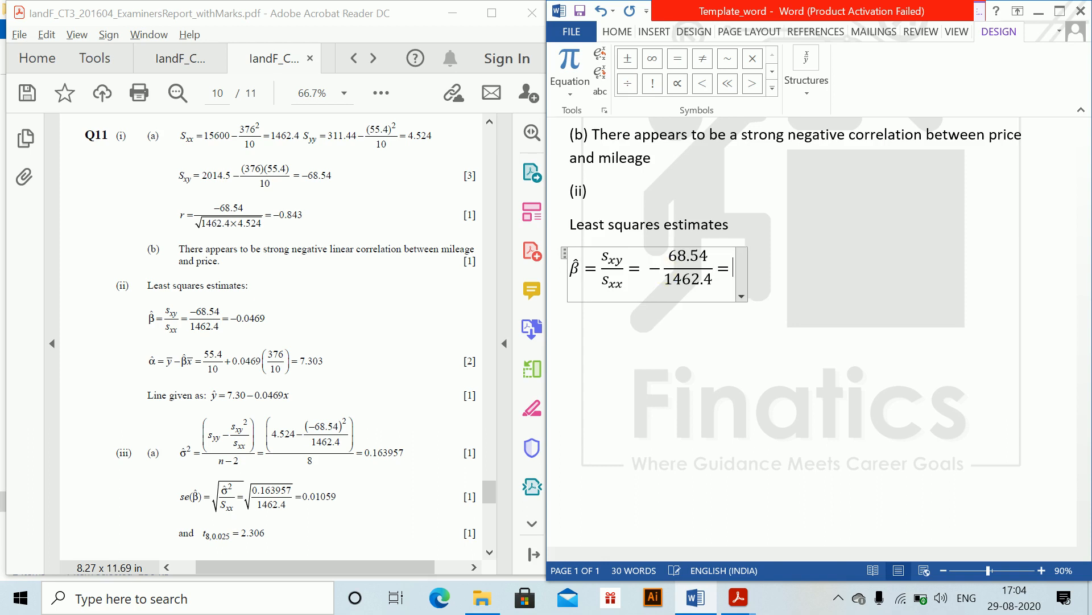
{"action": "type", "text": " -0.04"}
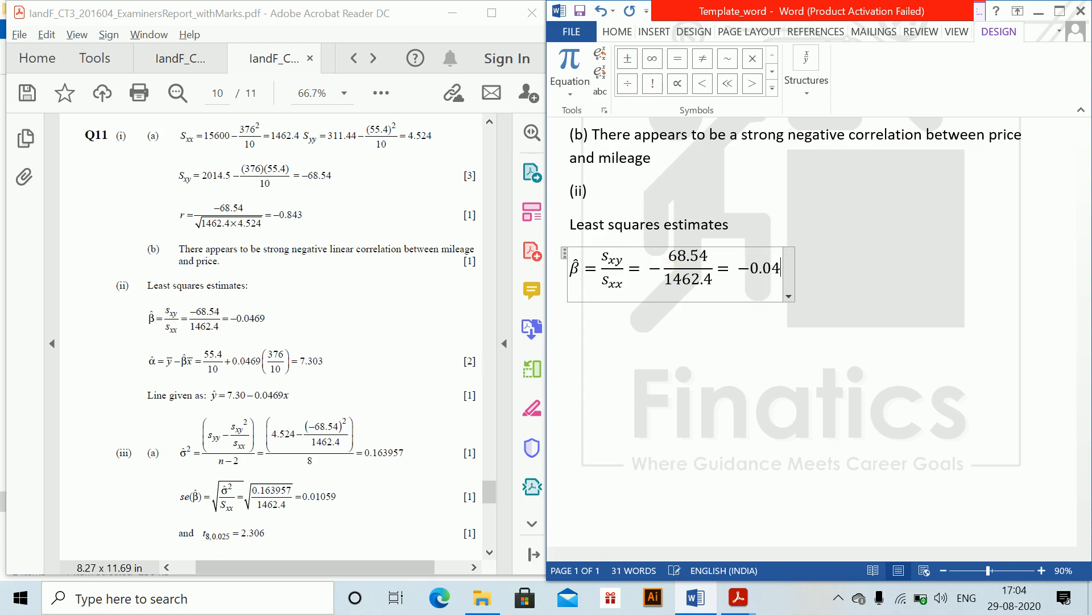
{"action": "type", "text": "69"}
{"action": "key", "text": "Return"}
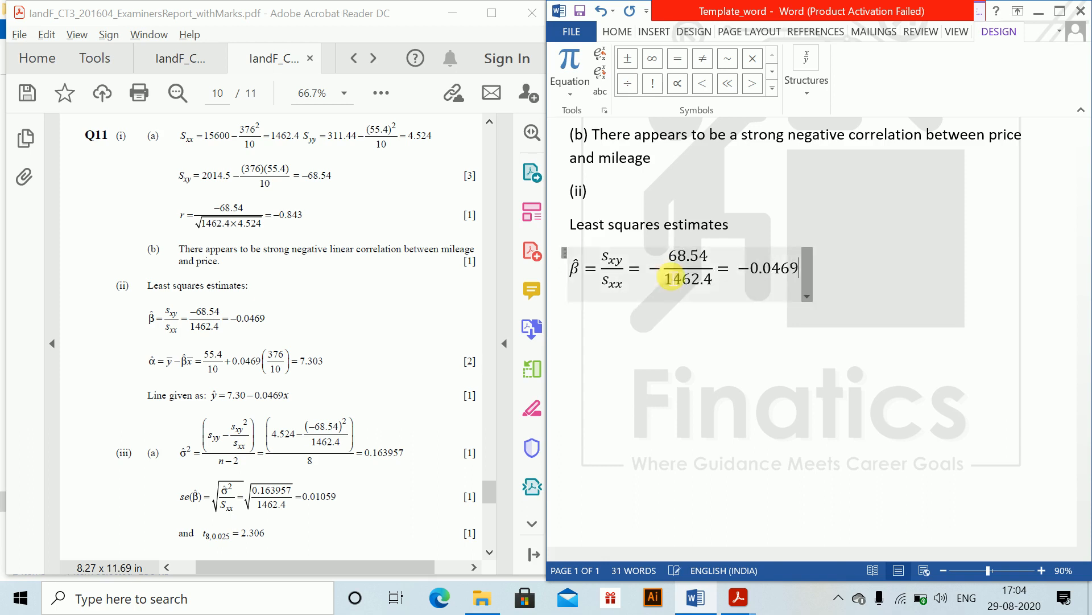
- Insert an equation α̂ = ȳ − βx̄ = 55.4/10 + 0.0469(376/10) = 7.303 on the next line and start a new line
{"action": "key", "text": "alt+equal"}
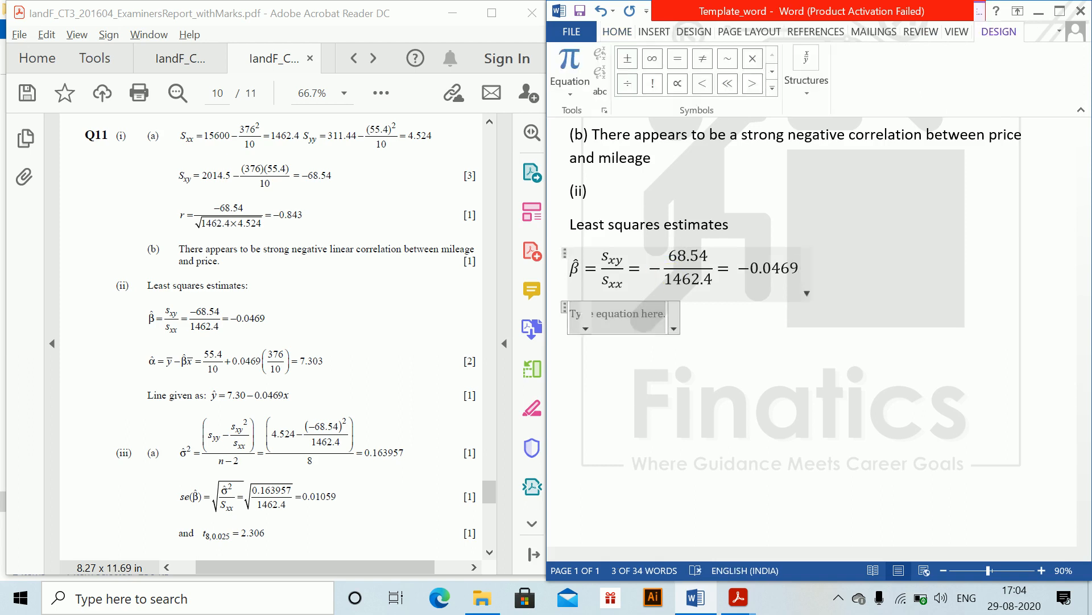
{"action": "type", "text": "\\alpha \\ha"}
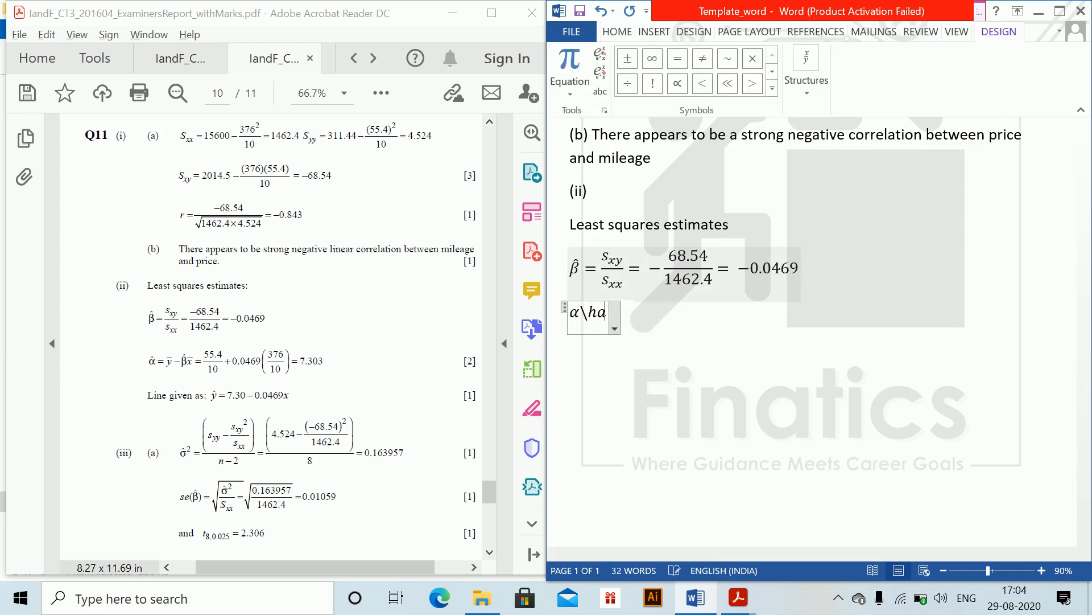
{"action": "type", "text": "t ="}
{"action": "type", "text": "y\bar "}
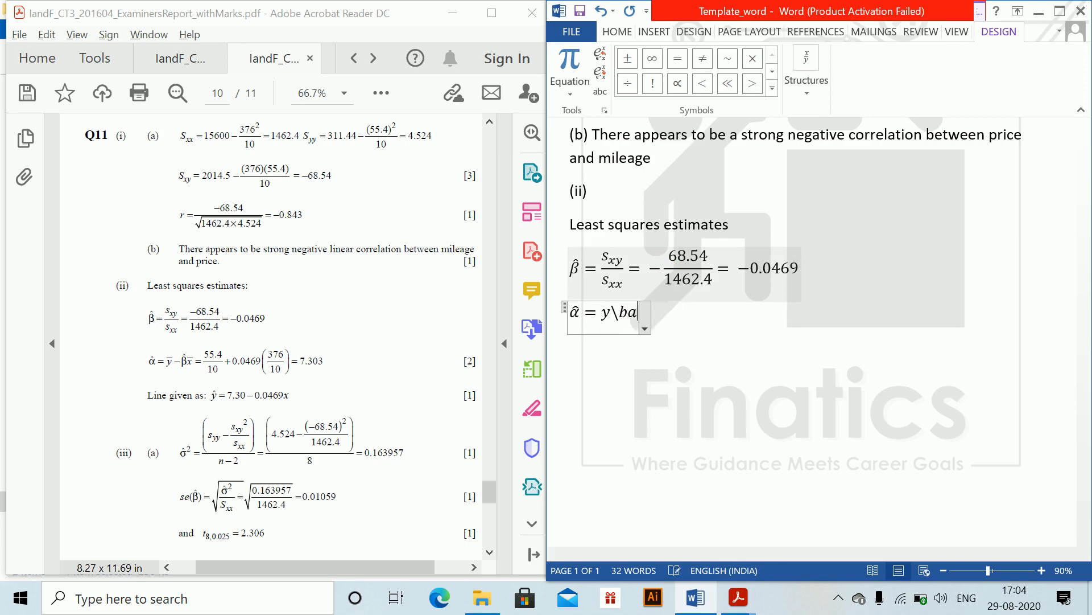
{"action": "type", "text": "-\beta x\bar "}
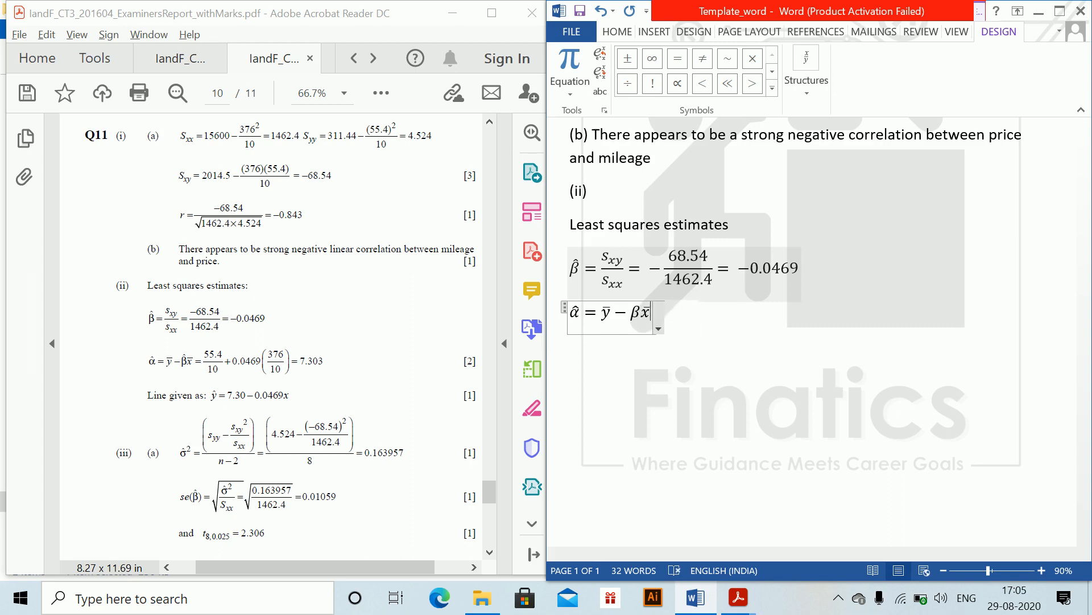
{"action": "type", "text": "=55"}
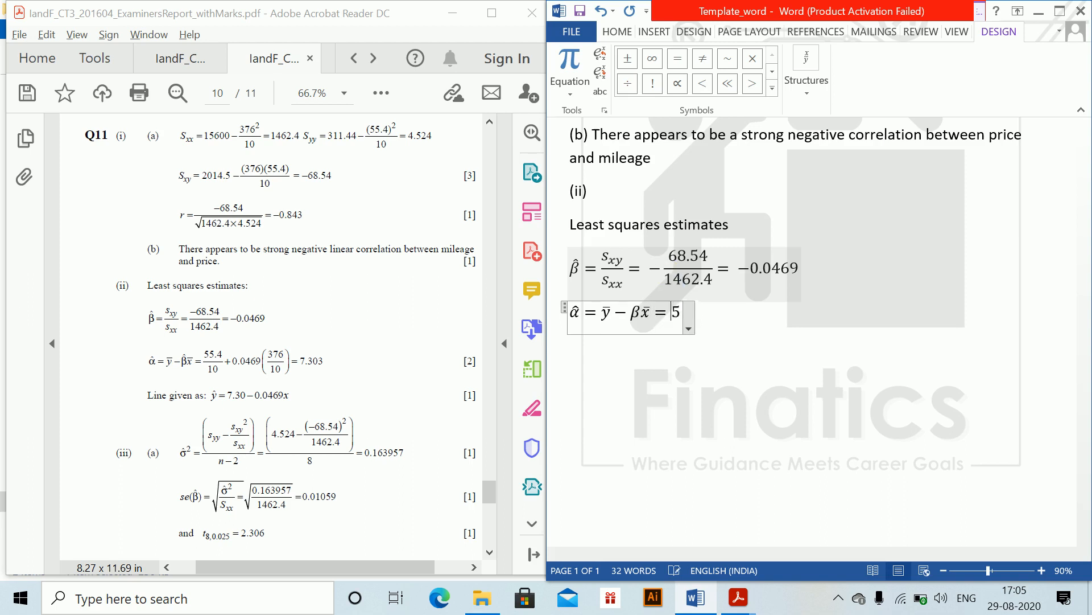
{"action": "type", "text": ".4"}
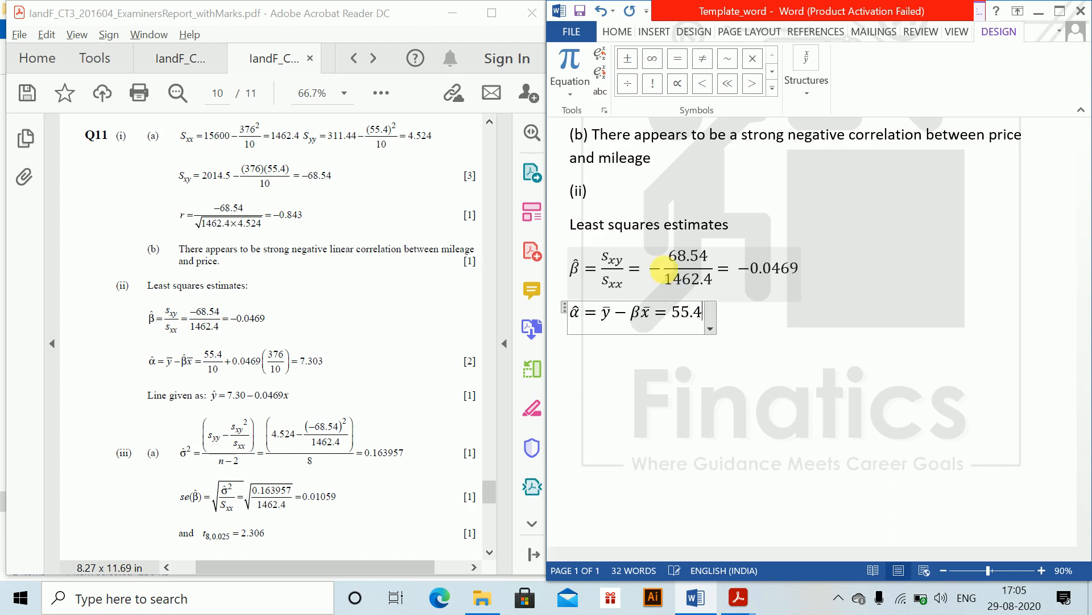
{"action": "type", "text": "/10 +"}
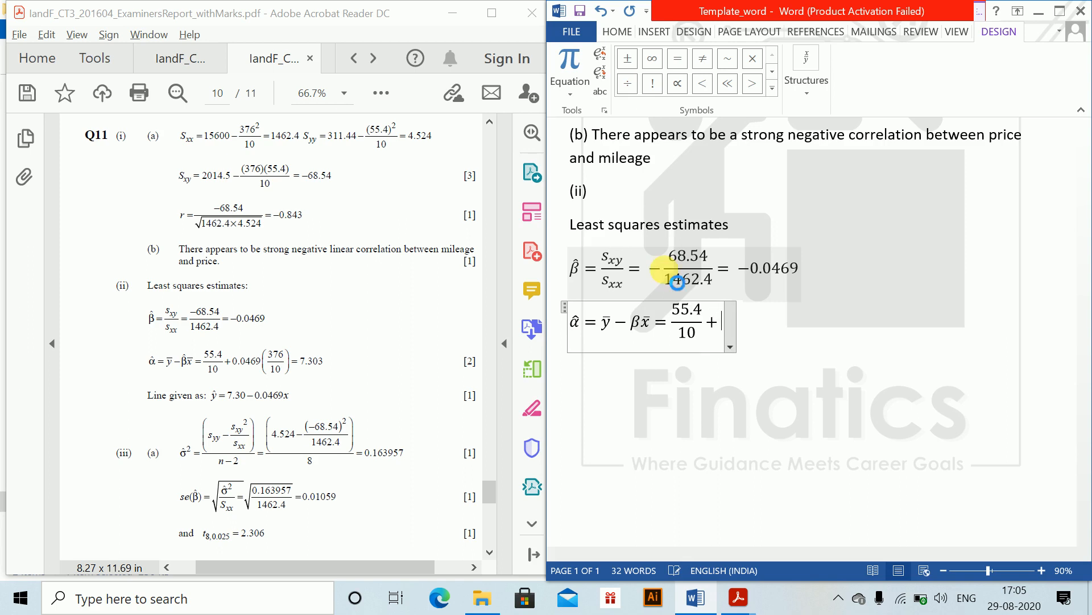
{"action": "type", "text": "0.046"}
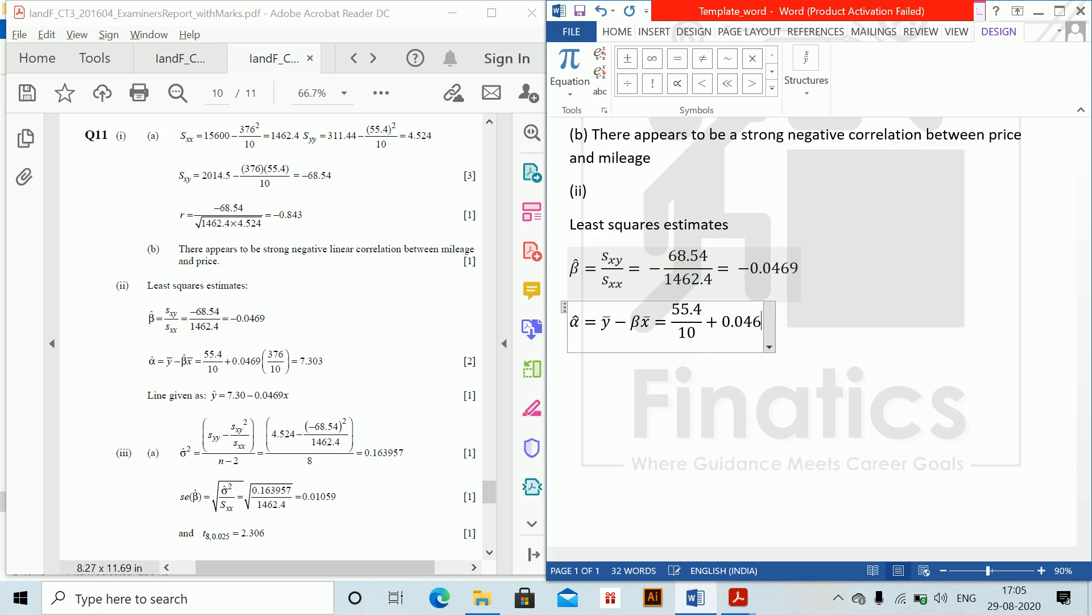
{"action": "type", "text": "9("}
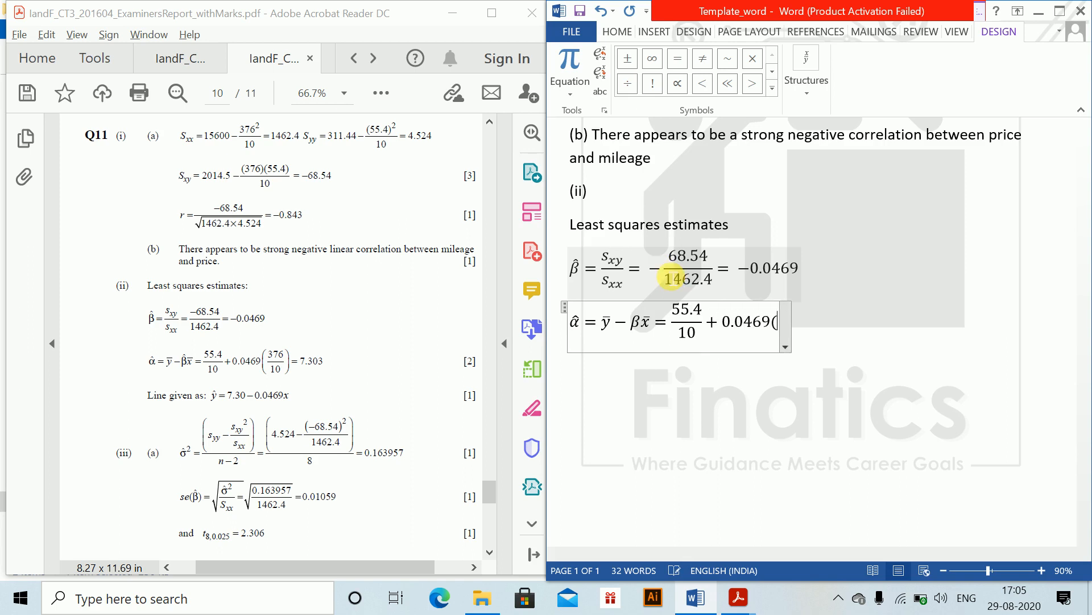
{"action": "type", "text": "376/10"}
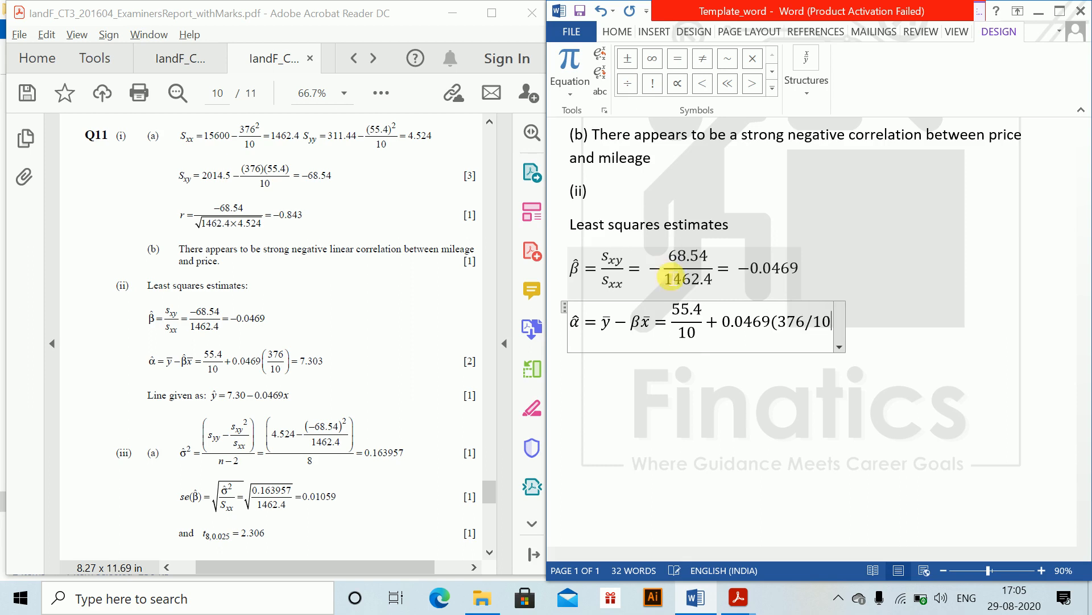
{"action": "type", "text": ") = 7"}
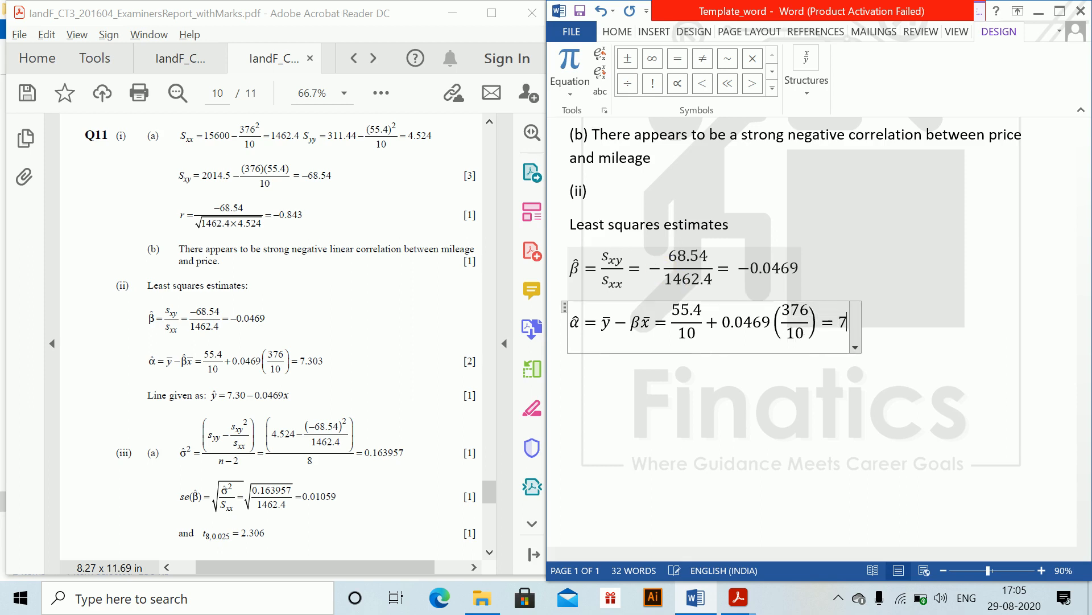
{"action": "type", "text": ".303"}
{"action": "key", "text": "Return"}
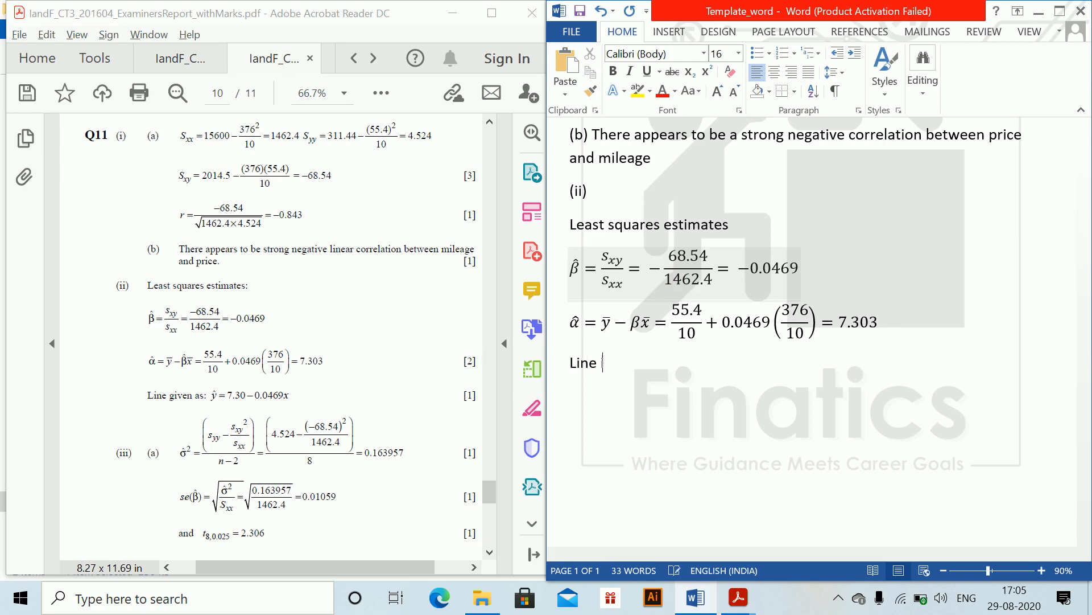
- After the words Line is, insert the fitted line equation ŷ = 7.30 − 0.0469x and leave the equation
{"action": "key", "text": "alt+equal"}
{"action": "type", "text": "y\\a"}
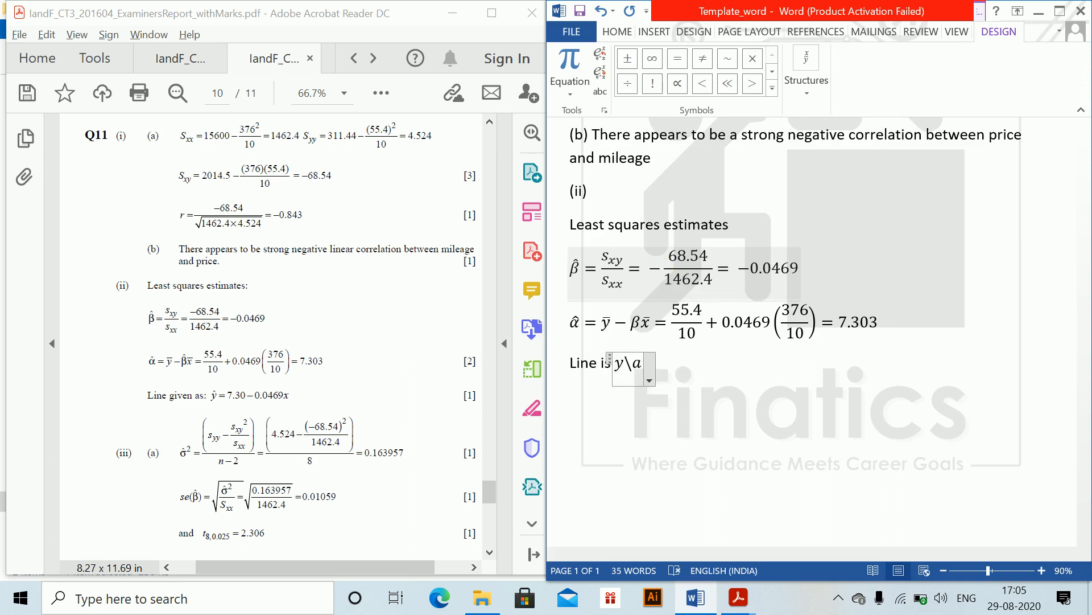
{"action": "key", "text": "BackSpace"}
{"action": "type", "text": "hat ="}
{"action": "type", "text": " 7.30"}
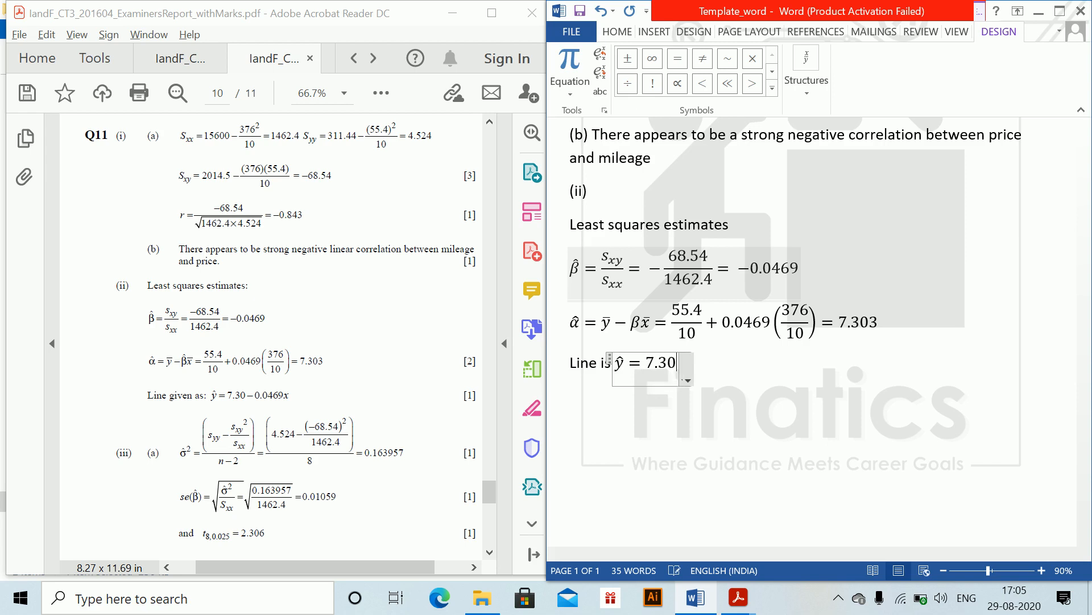
{"action": "type", "text": "-0."}
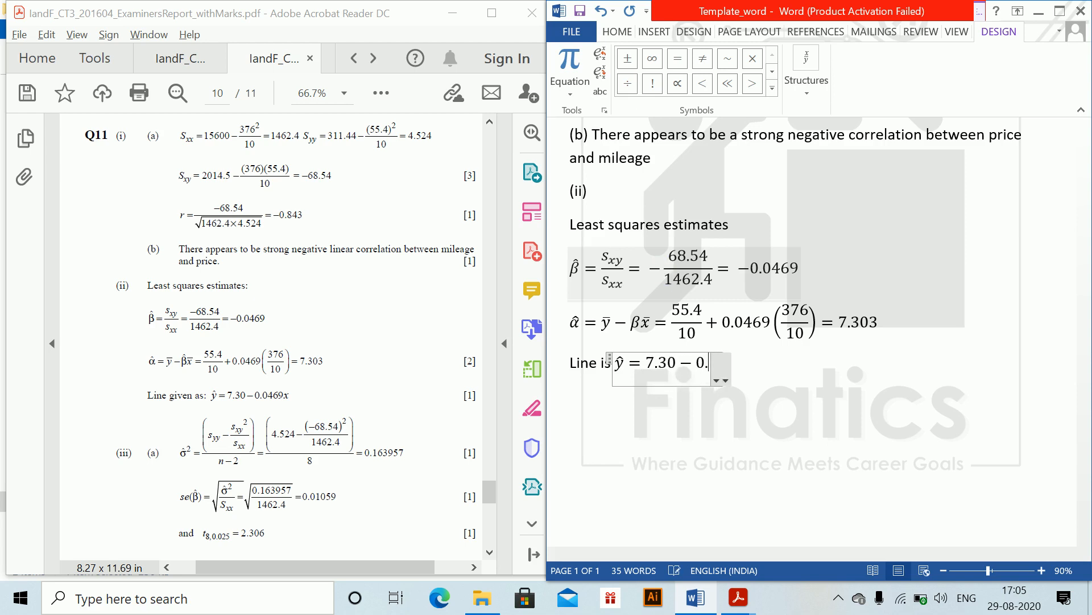
{"action": "type", "text": "04609"}
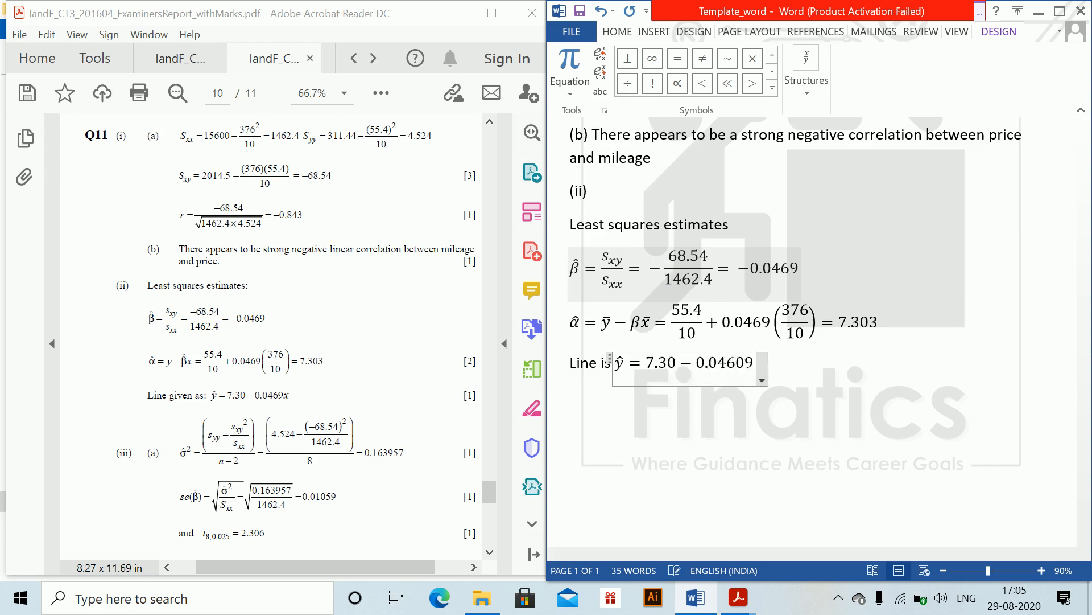
{"action": "key", "text": "BackSpace"}
{"action": "key", "text": "BackSpace"}
{"action": "type", "text": "9"}
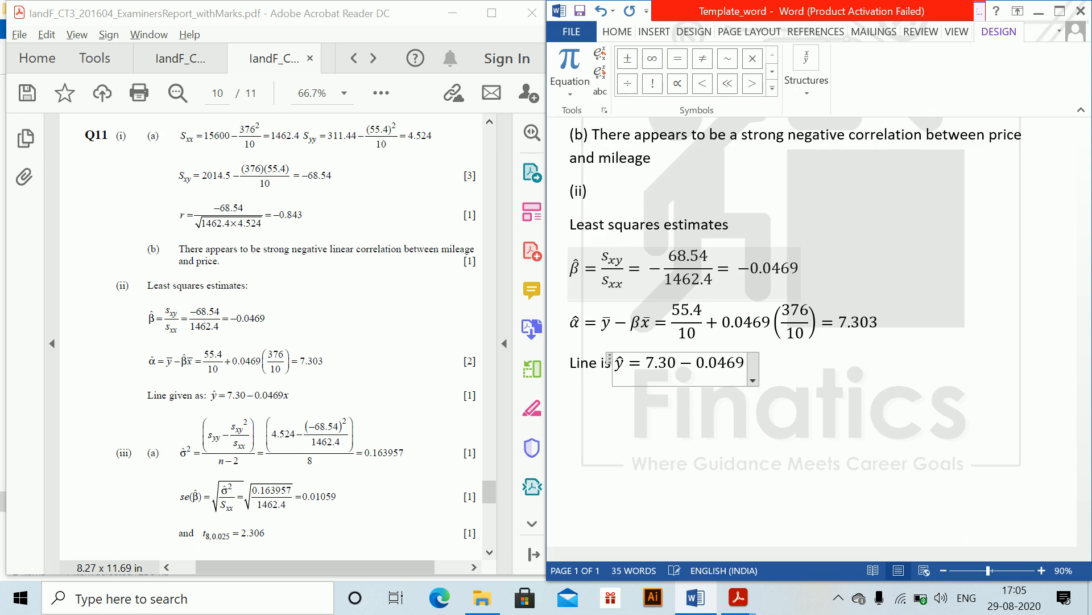
{"action": "type", "text": "x"}
{"action": "key", "text": "Right"}
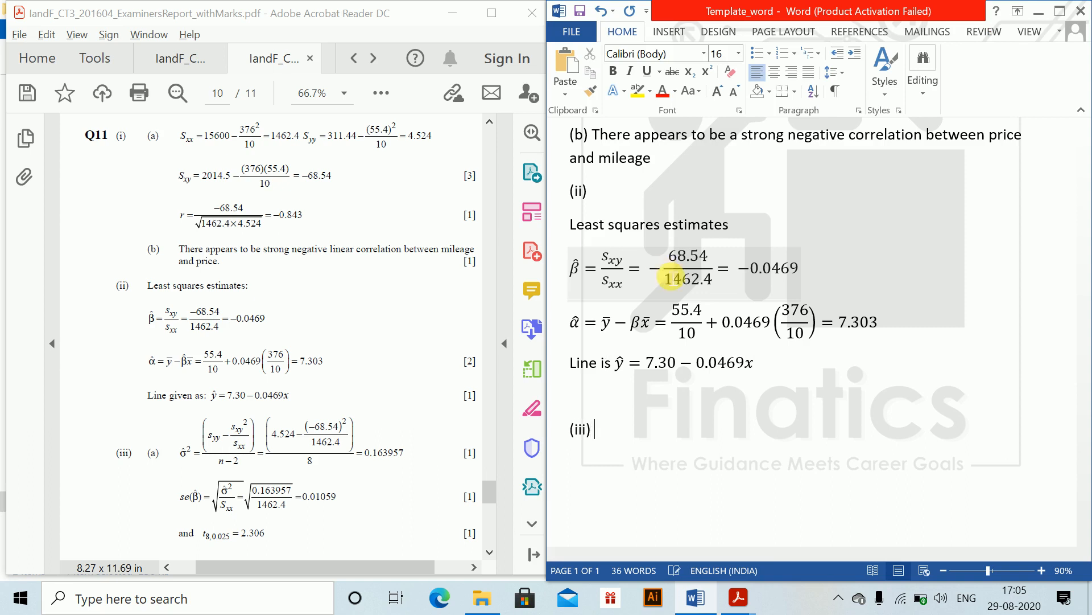
- Add the sub-label (a) after (iii) and insert an equation σ̂² = s_yy − s_xy²/s_xx on the line below
{"action": "key", "text": "BackSpace"}
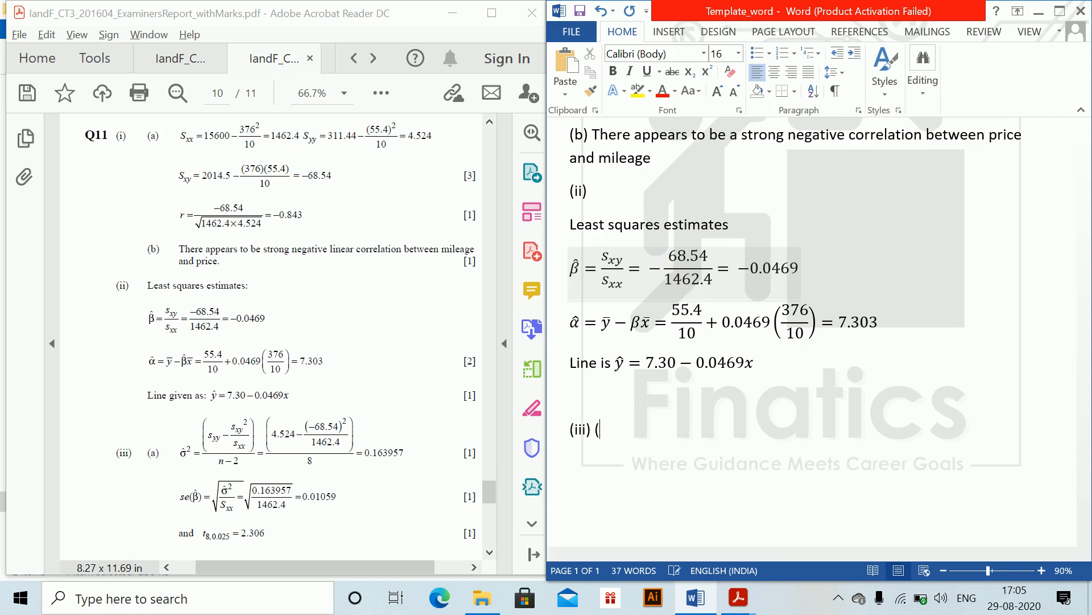
{"action": "key", "text": "alt+equal"}
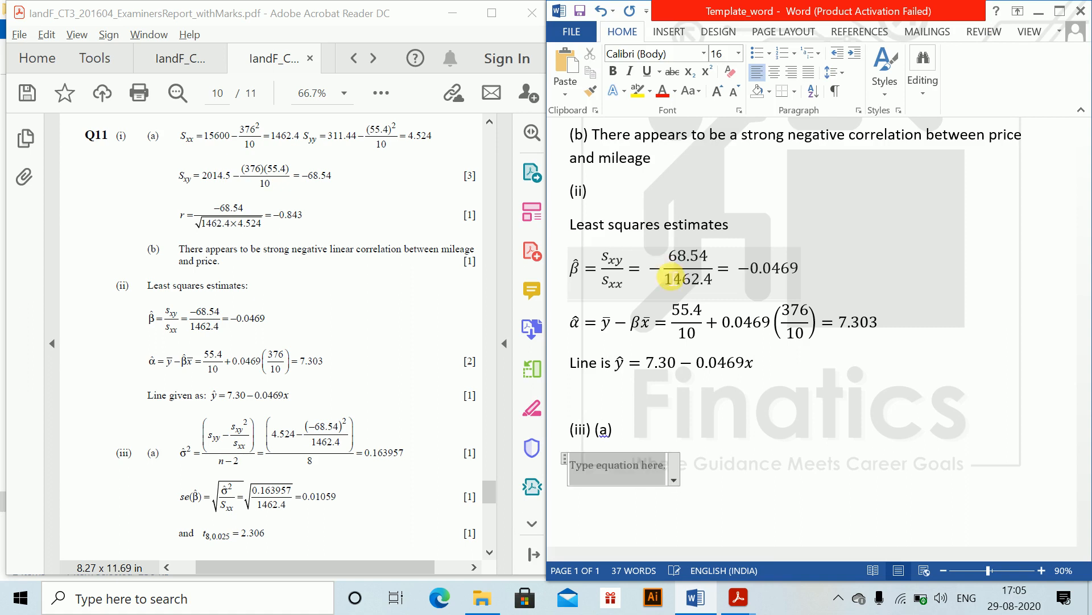
{"action": "type", "text": "\\sigm"}
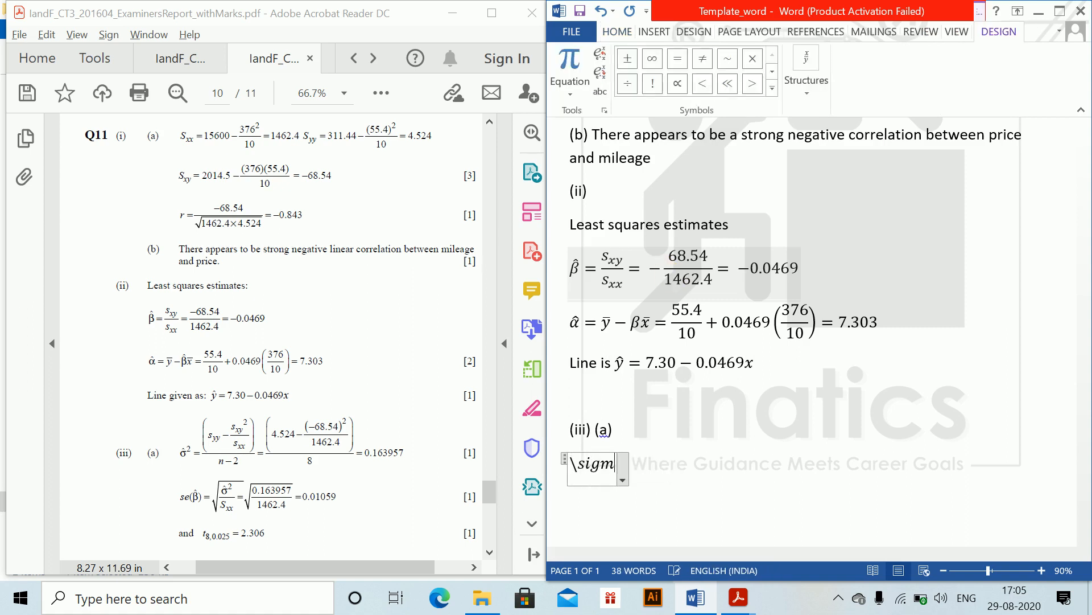
{"action": "type", "text": "a \\"}
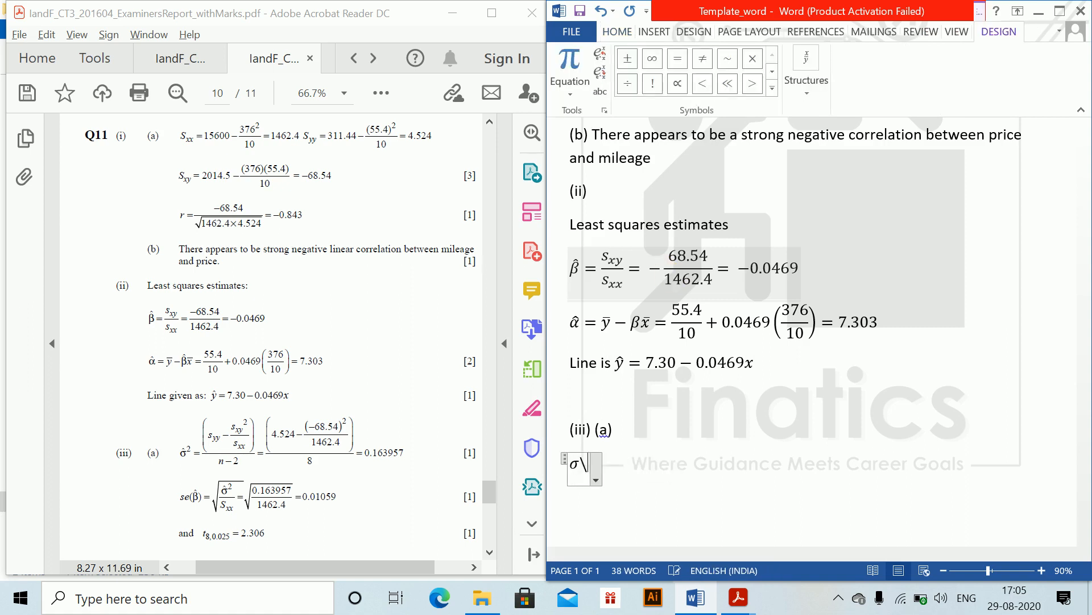
{"action": "type", "text": "hat ^2 =s"}
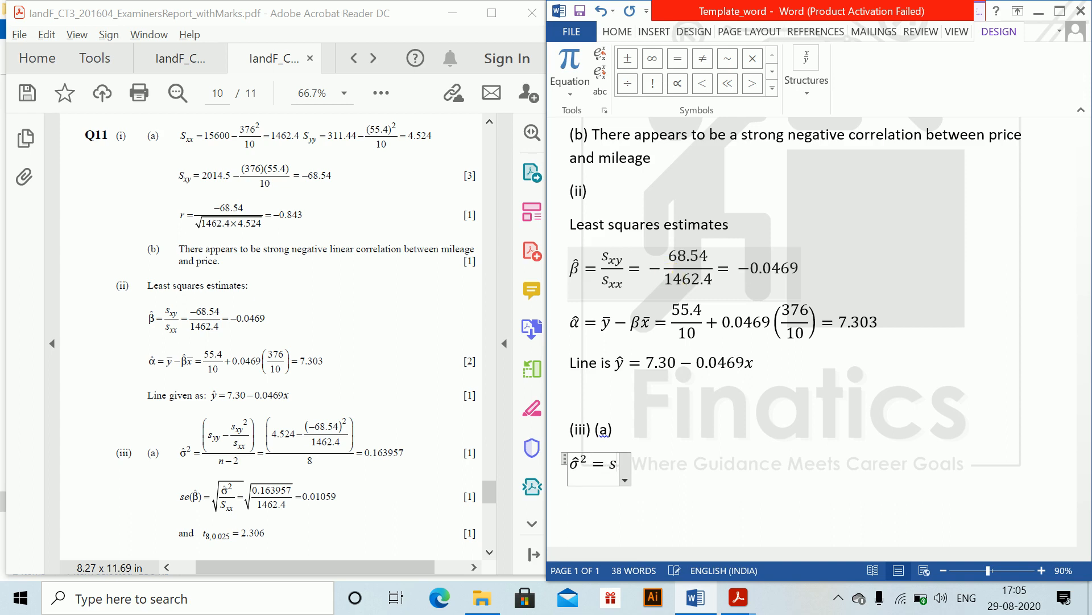
{"action": "type", "text": "_yy"}
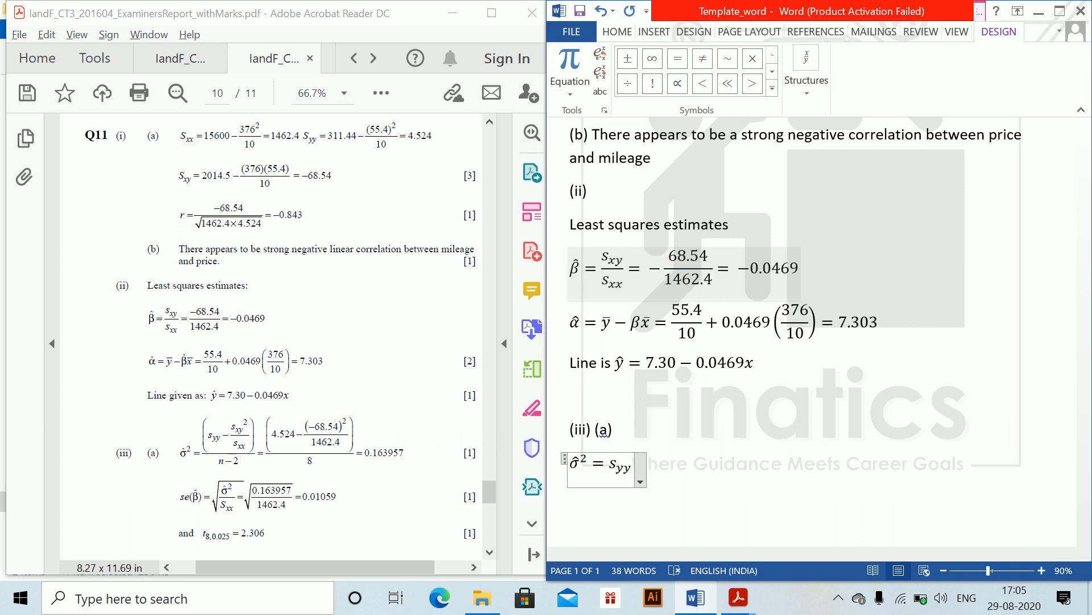
{"action": "type", "text": "-s_xx"}
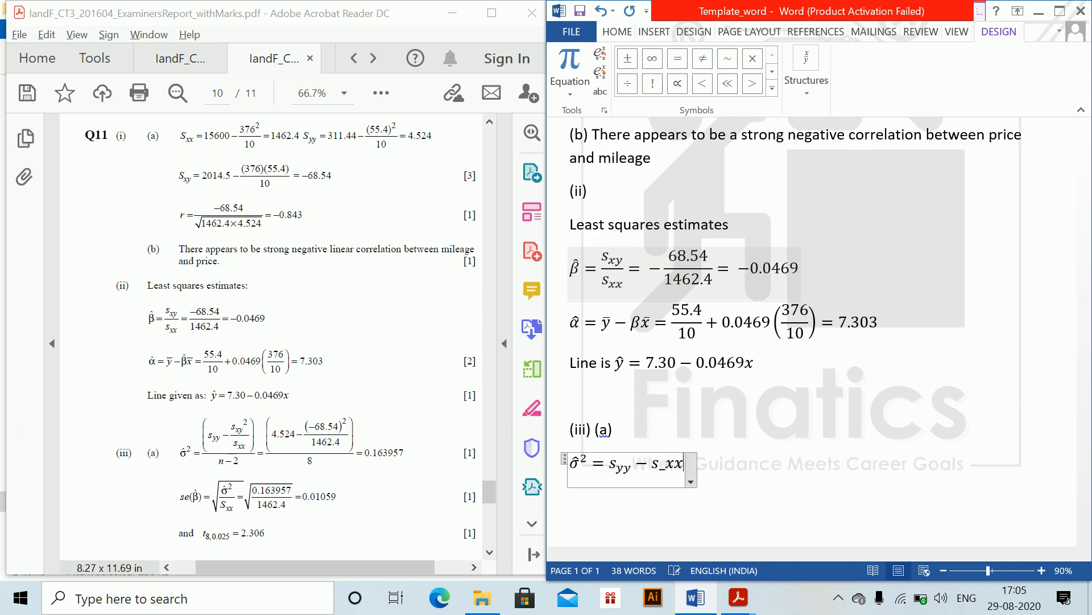
{"action": "key", "text": "BackSpace"}
{"action": "type", "text": "y"}
{"action": "key", "text": "space"}
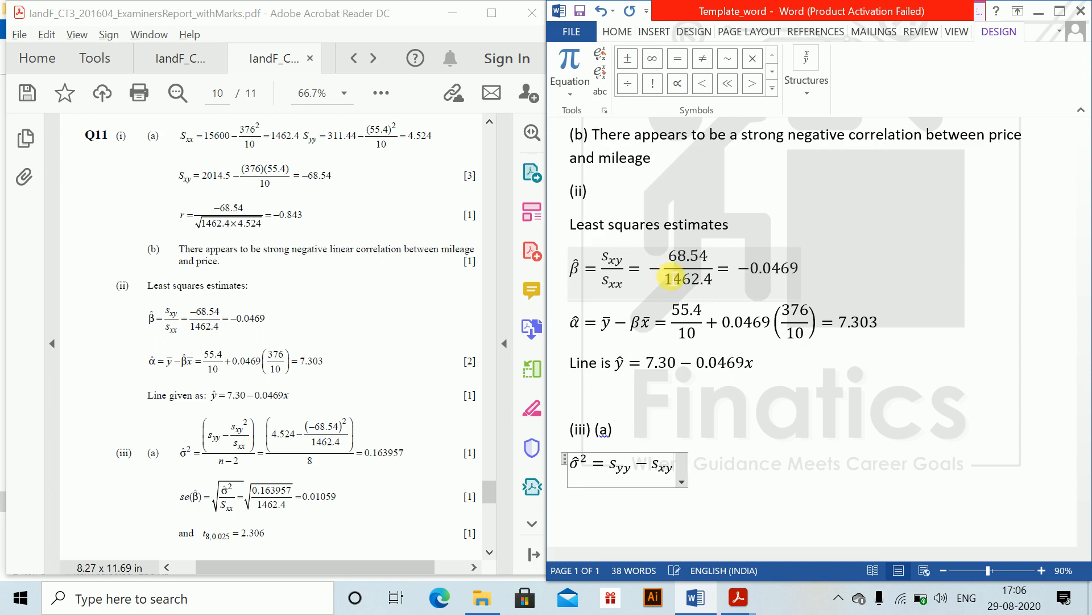
{"action": "type", "text": "^2"}
{"action": "key", "text": "space"}
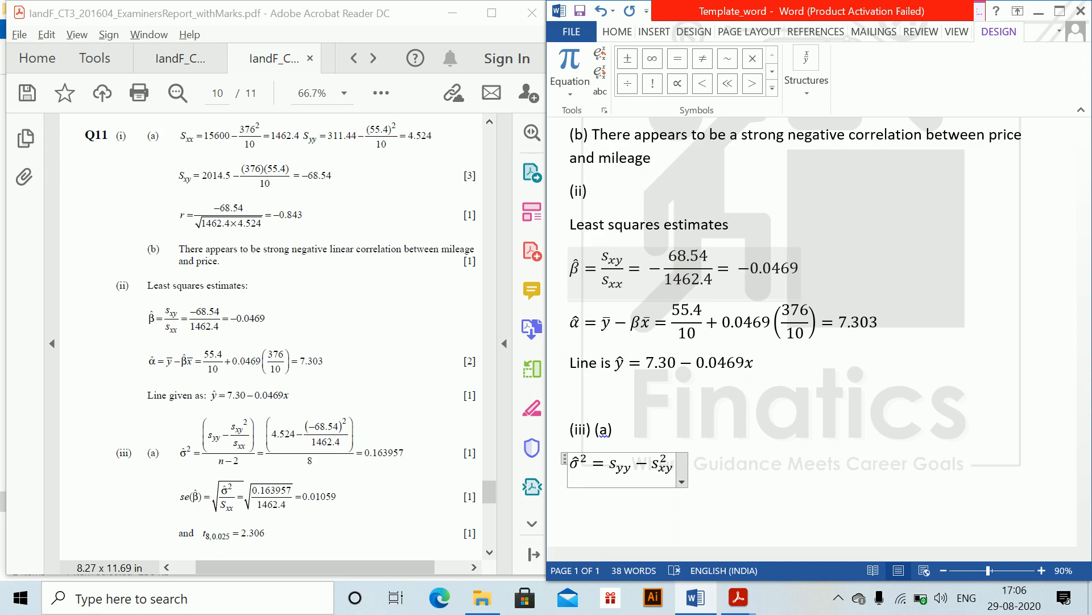
{"action": "type", "text": "/s_xx"}
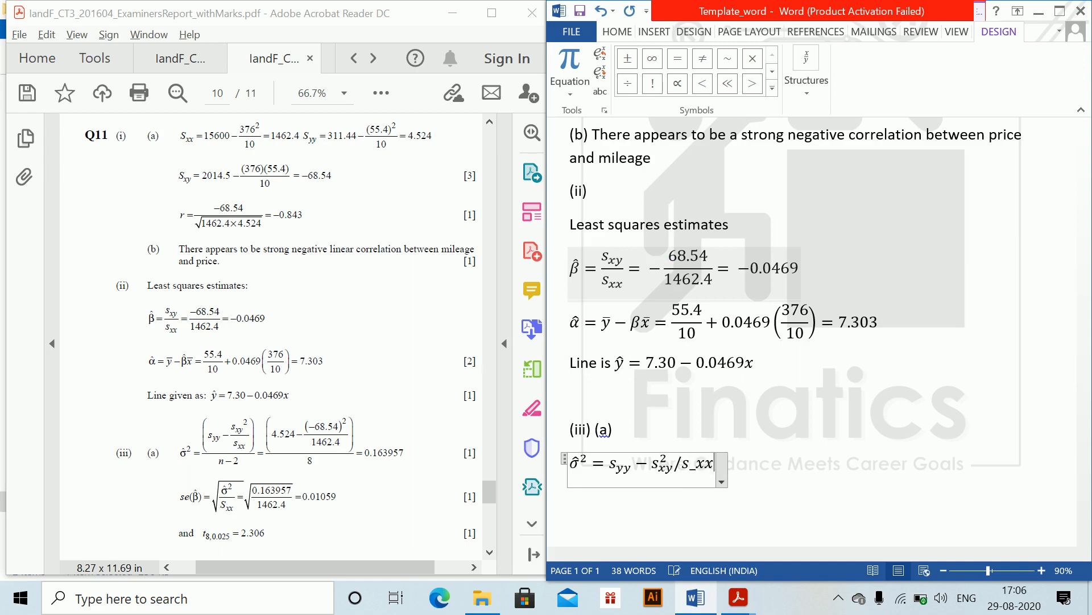
{"action": "key", "text": "space"}
{"action": "type", "text": ")"}
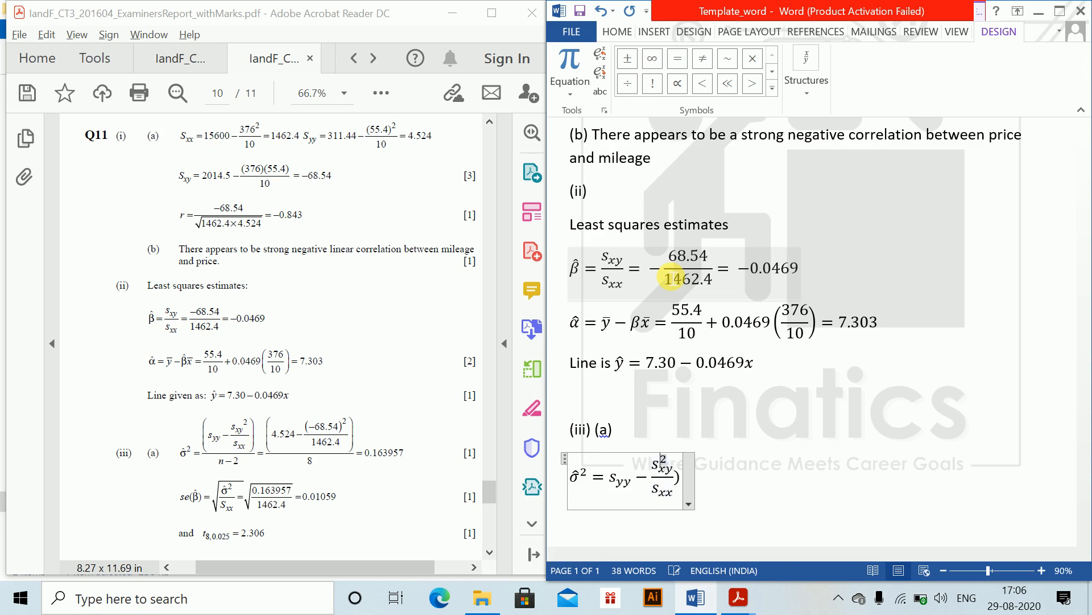
- Enclose the σ̂² expression's numerator in brackets and divide it by (n − 2) to form a fraction
{"action": "left_click", "coordinate": [612, 481]}
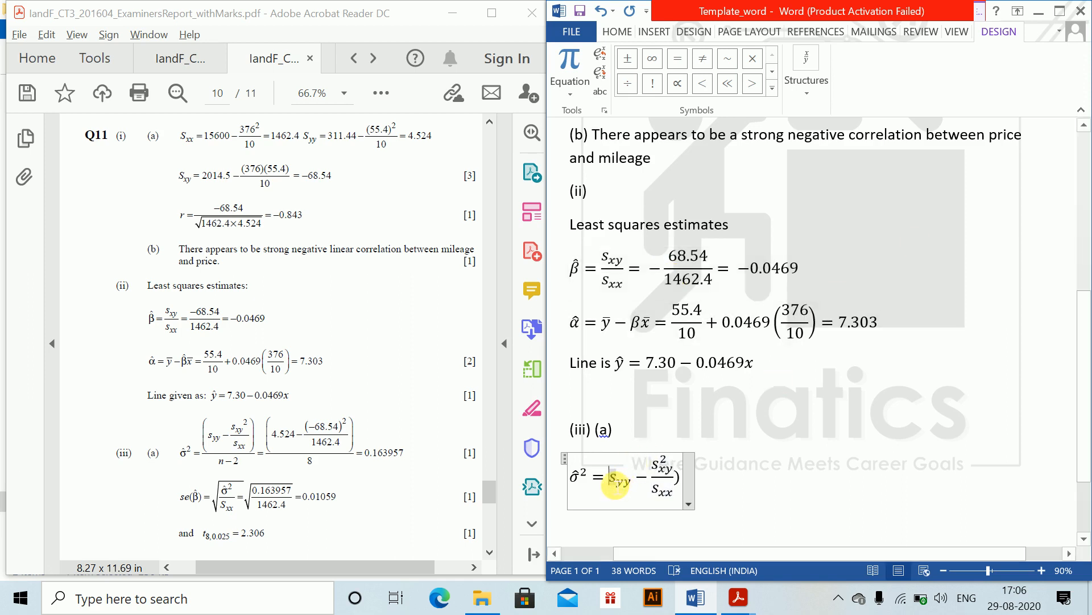
{"action": "type", "text": "("}
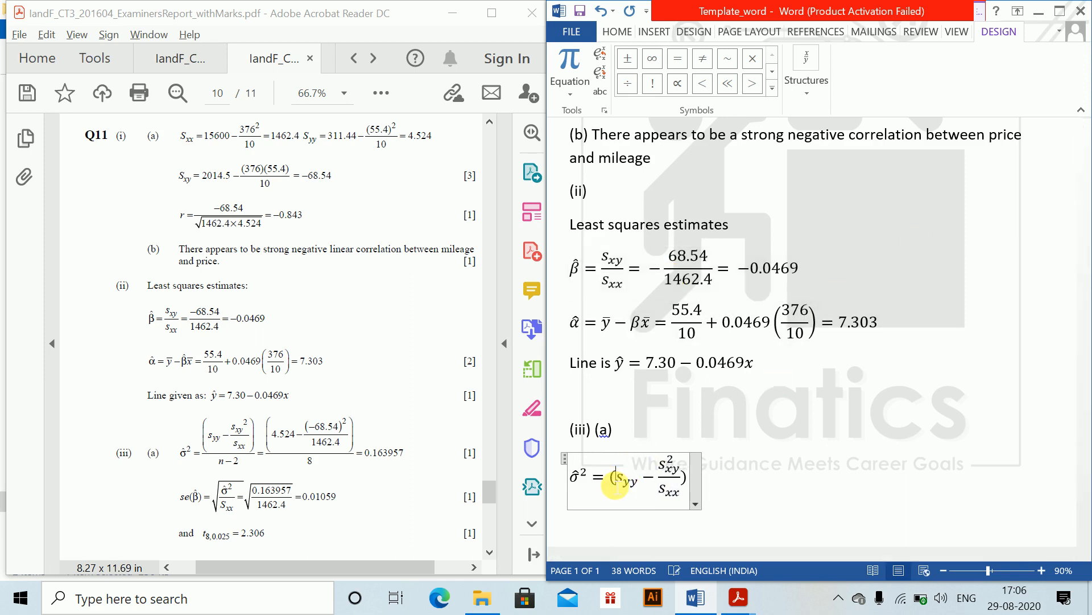
{"action": "key", "text": "Right"}
{"action": "key", "text": "Right"}
{"action": "key", "text": "Right"}
{"action": "key", "text": "Right"}
{"action": "key", "text": "Right"}
{"action": "key", "text": "Right"}
{"action": "key", "text": "Right"}
{"action": "key", "text": "Right"}
{"action": "key", "text": "Right"}
{"action": "key", "text": "Right"}
{"action": "key", "text": "Right"}
{"action": "key", "text": "Right"}
{"action": "key", "text": "Right"}
{"action": "key", "text": "Right"}
{"action": "key", "text": "Right"}
{"action": "key", "text": "Right"}
{"action": "key", "text": "Right"}
{"action": "key", "text": "Right"}
{"action": "key", "text": "Right"}
{"action": "key", "text": "Right"}
{"action": "type", "text": "/"}
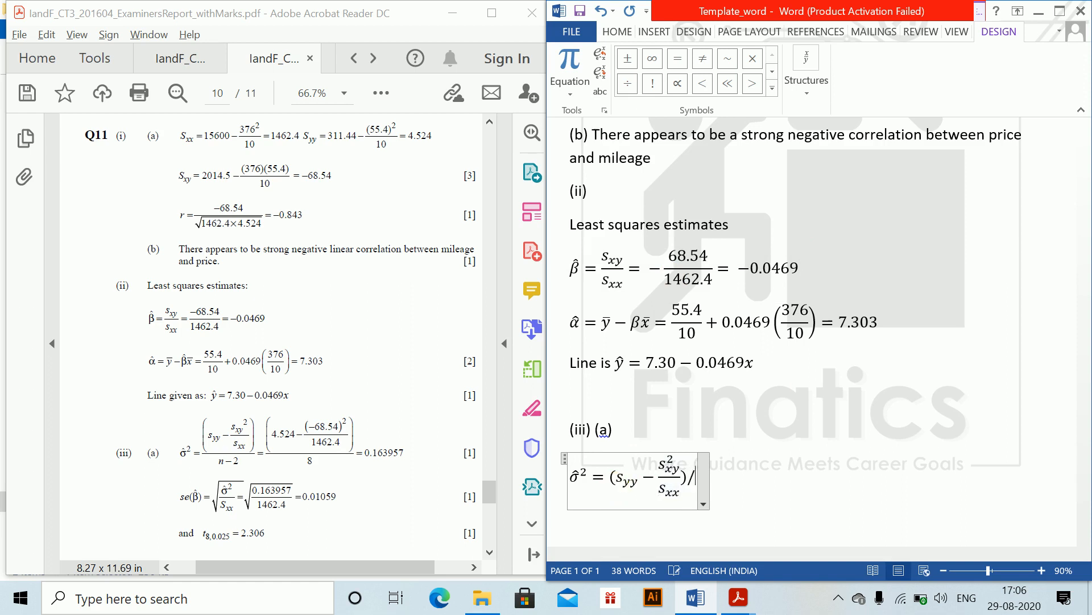
{"action": "type", "text": "(n-2"}
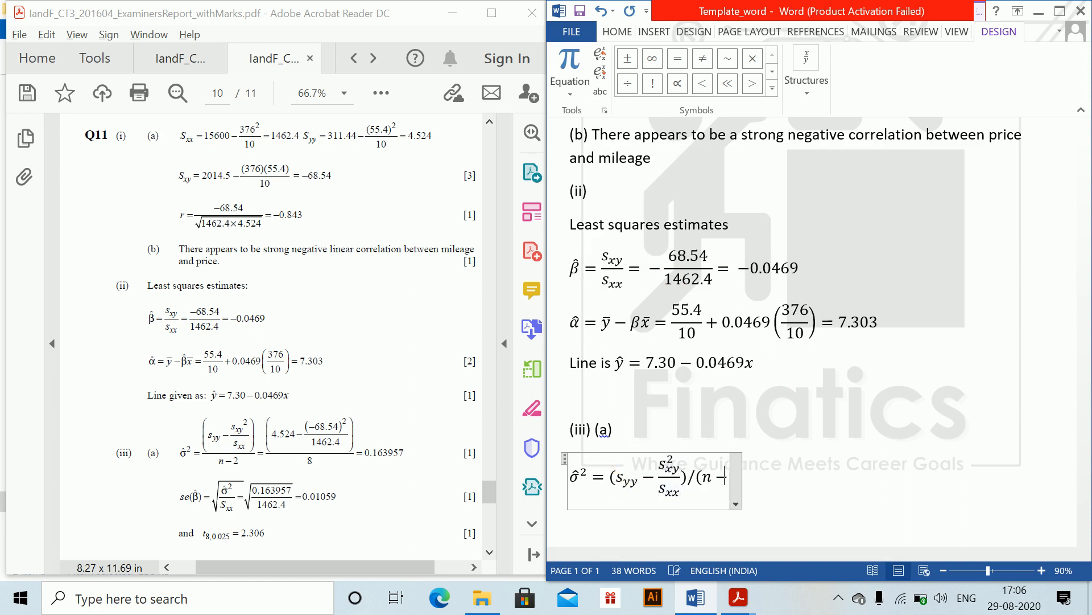
{"action": "type", "text": ") "}
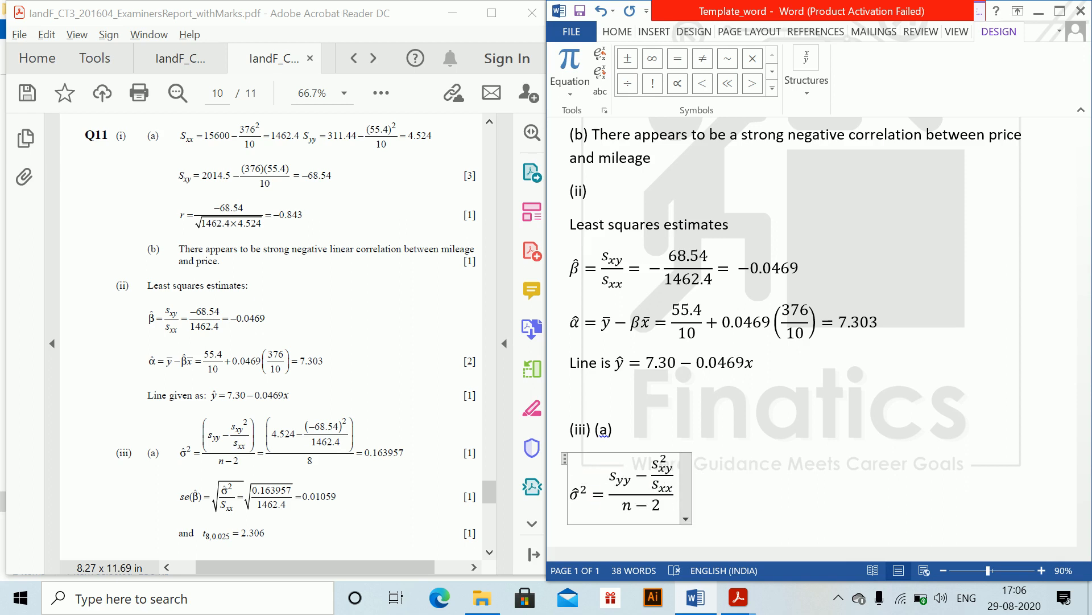
{"action": "type", "text": "="}
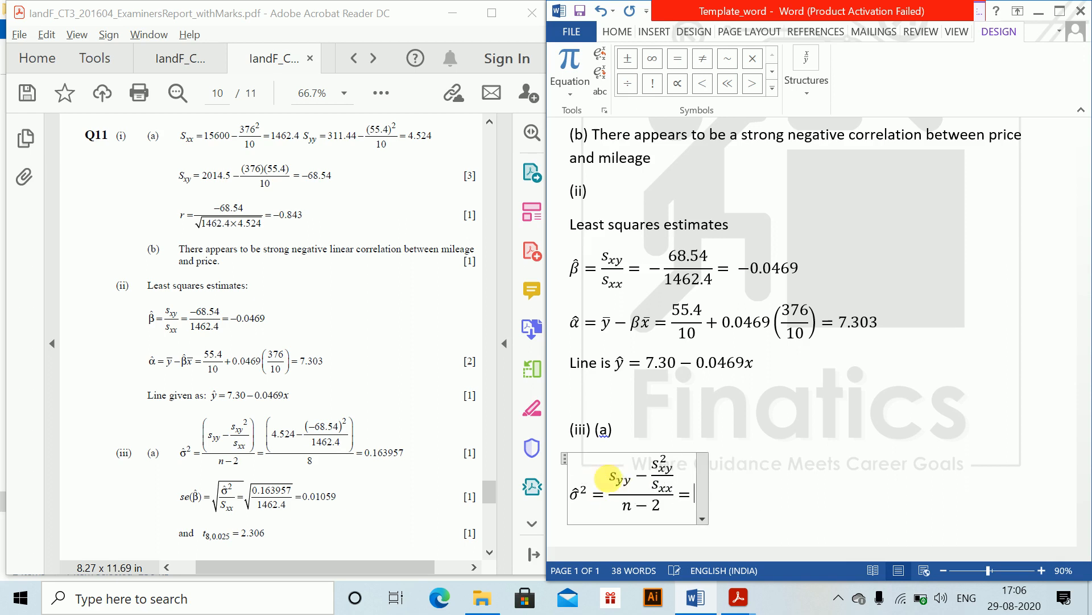
{"action": "type", "text": "(4.524"}
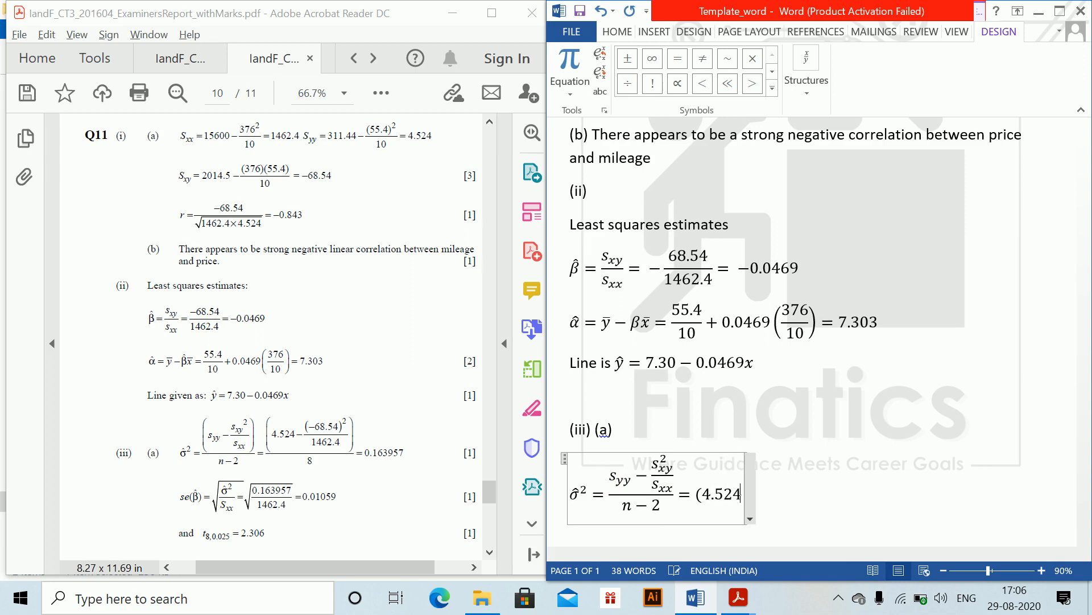
{"action": "type", "text": "-"}
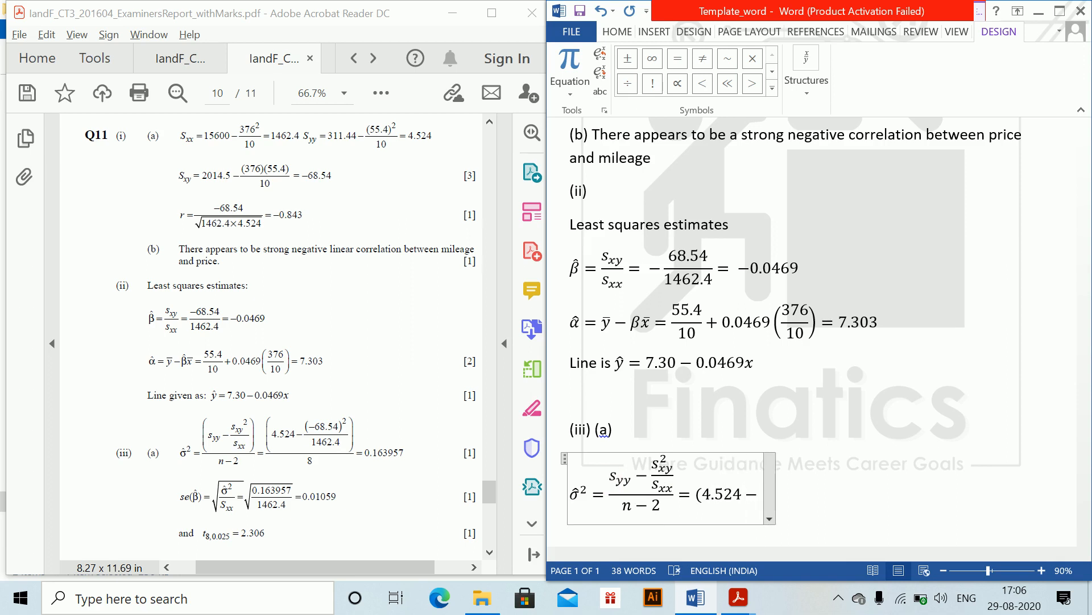
{"action": "type", "text": "(-68"}
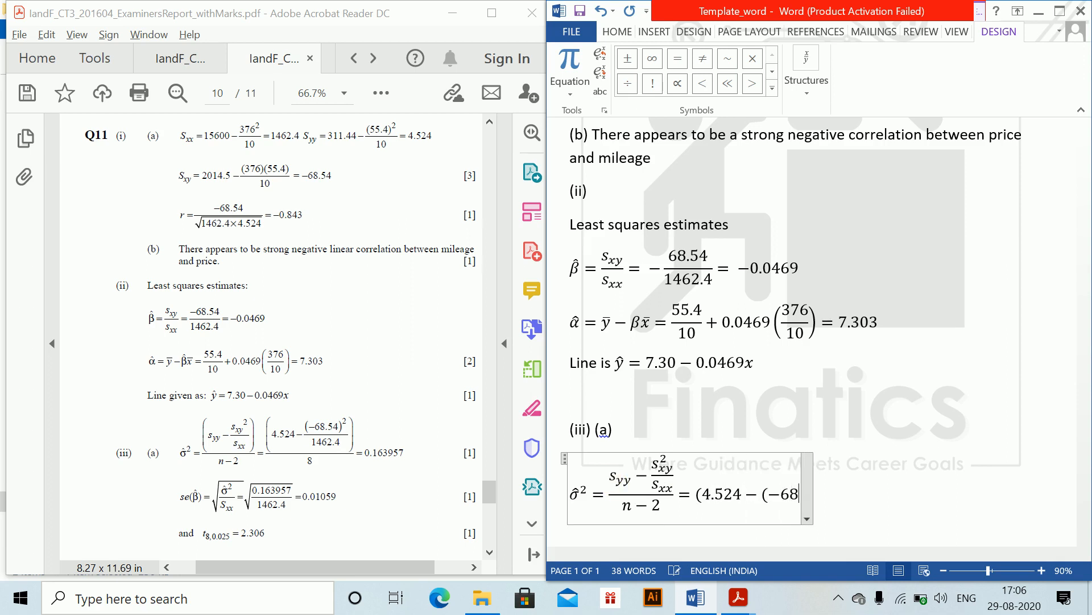
{"action": "type", "text": ".54^"}
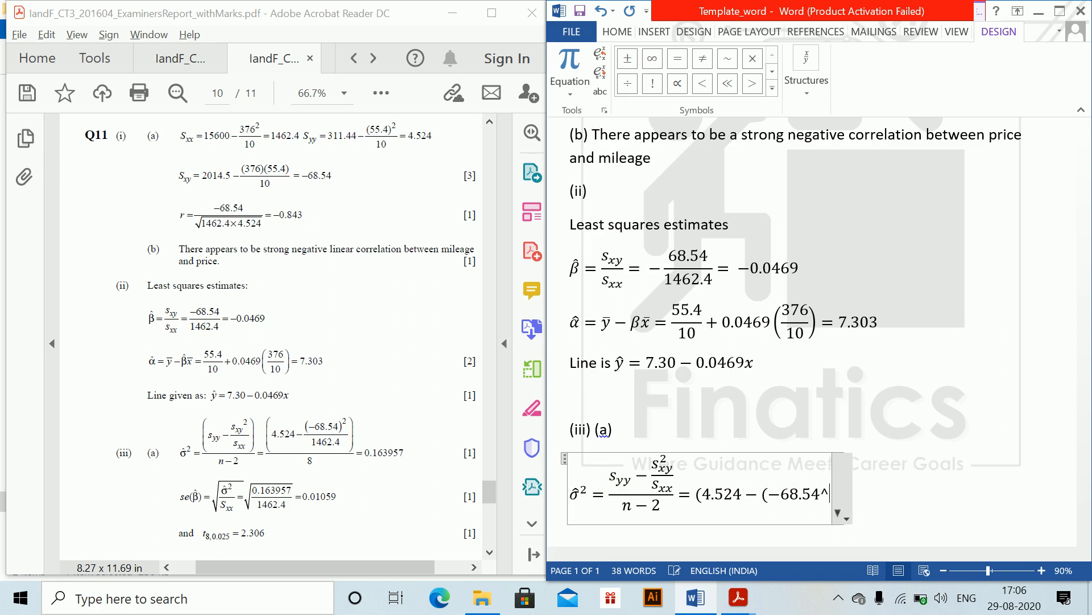
{"action": "type", "text": "2"}
{"action": "type", "text": ")/"}
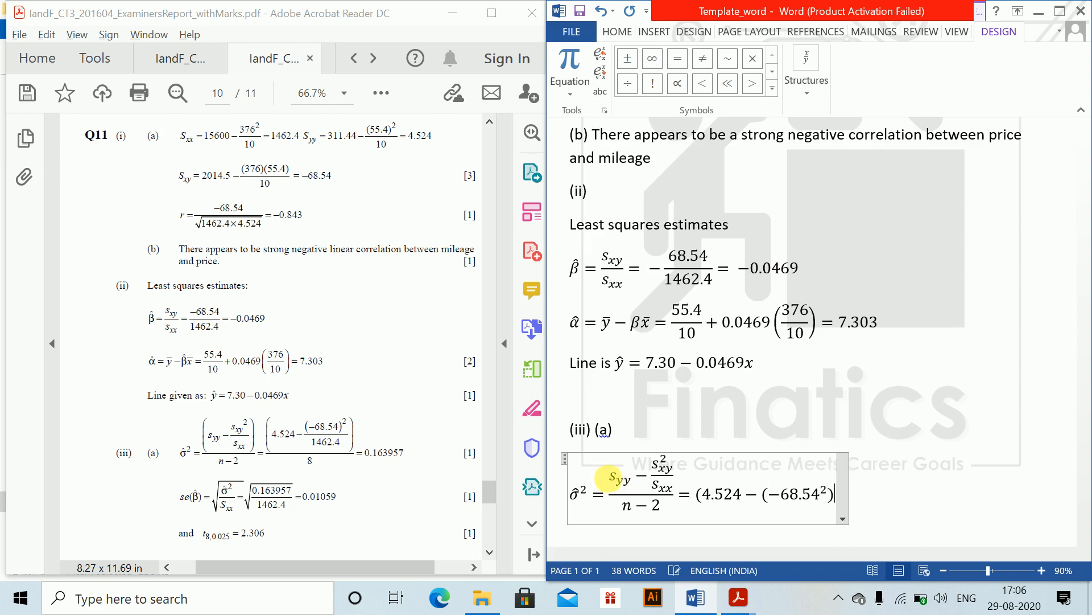
{"action": "type", "text": "1462"}
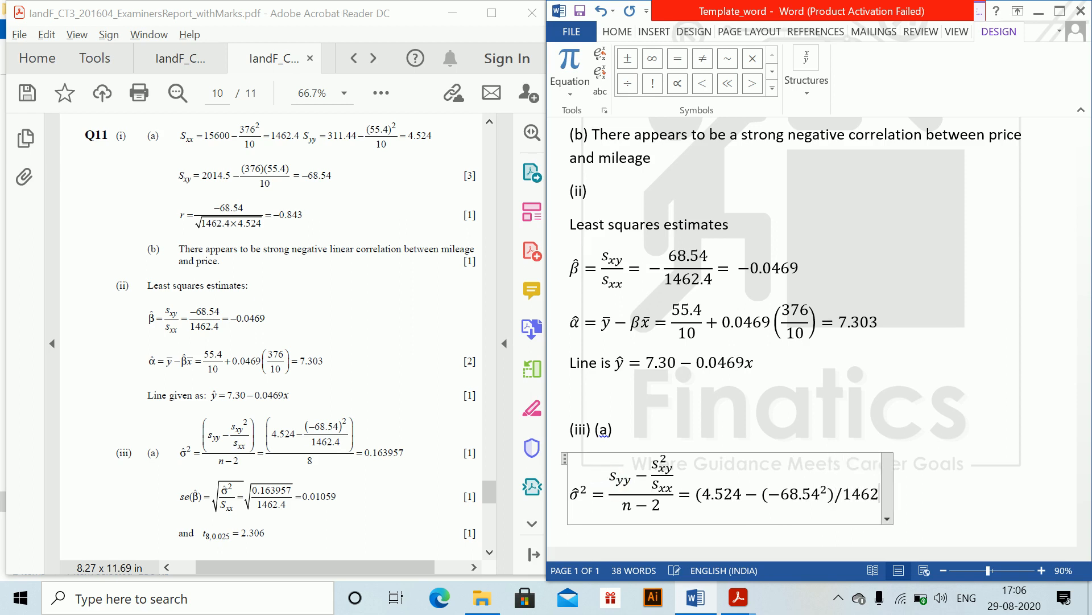
{"action": "type", "text": ".4 "}
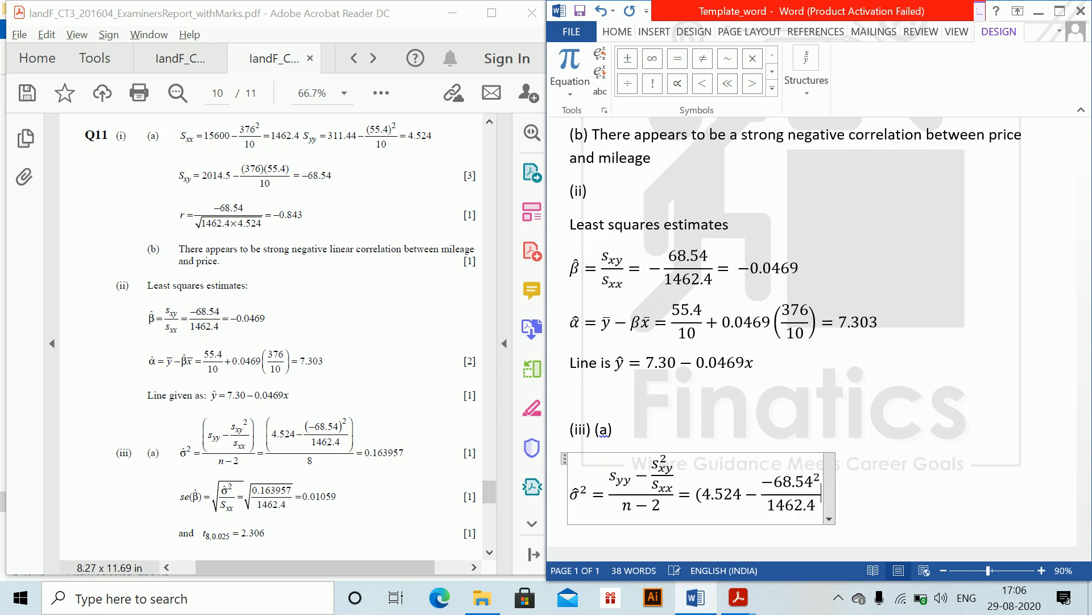
{"action": "type", "text": ")/"}
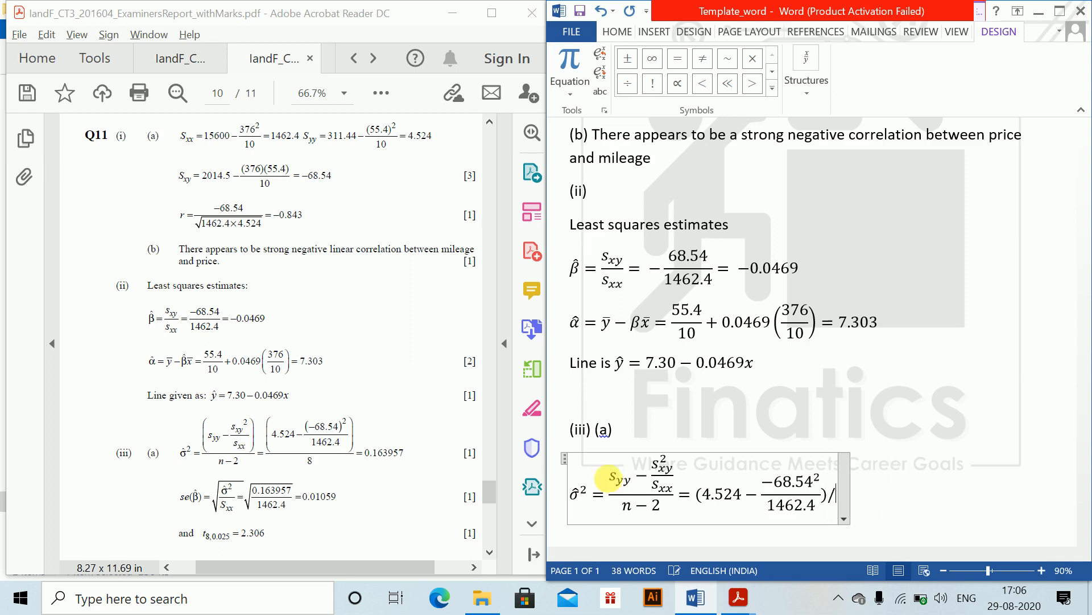
{"action": "type", "text": "(8) "}
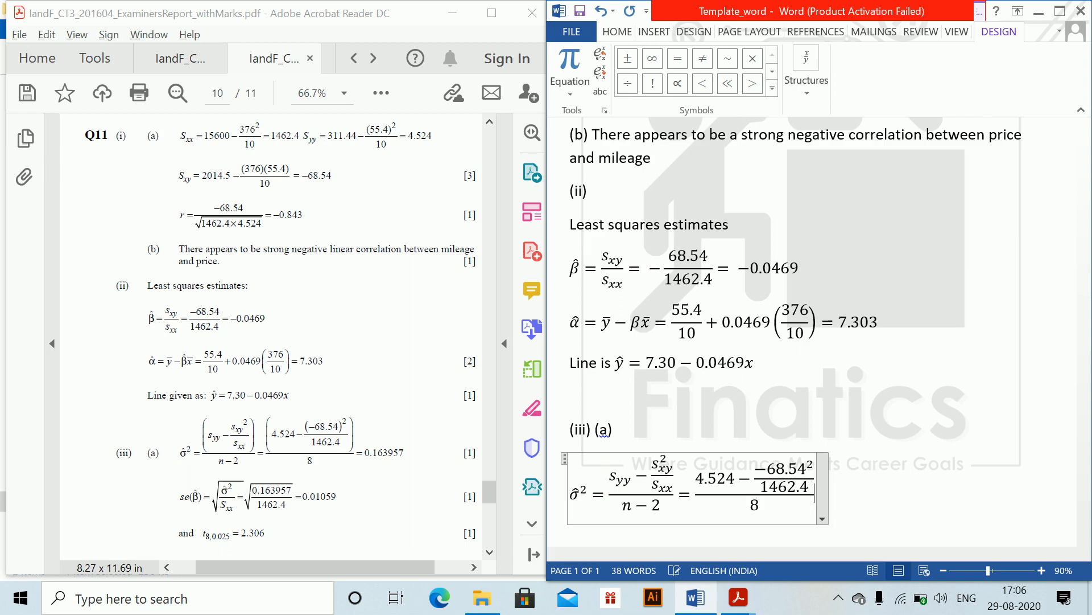
{"action": "type", "text": "=0.1"}
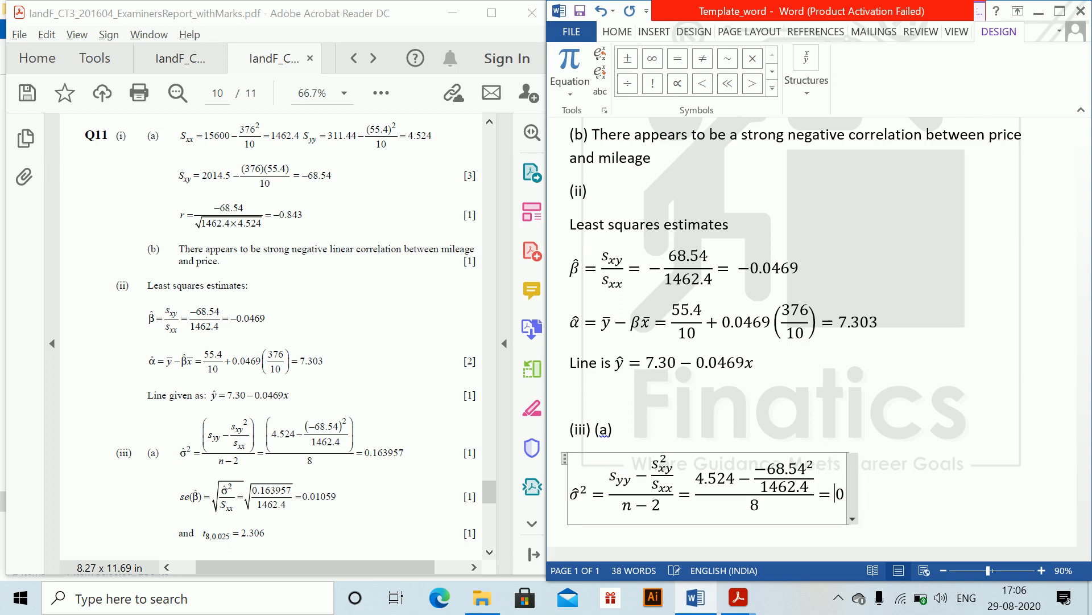
{"action": "type", "text": "6"}
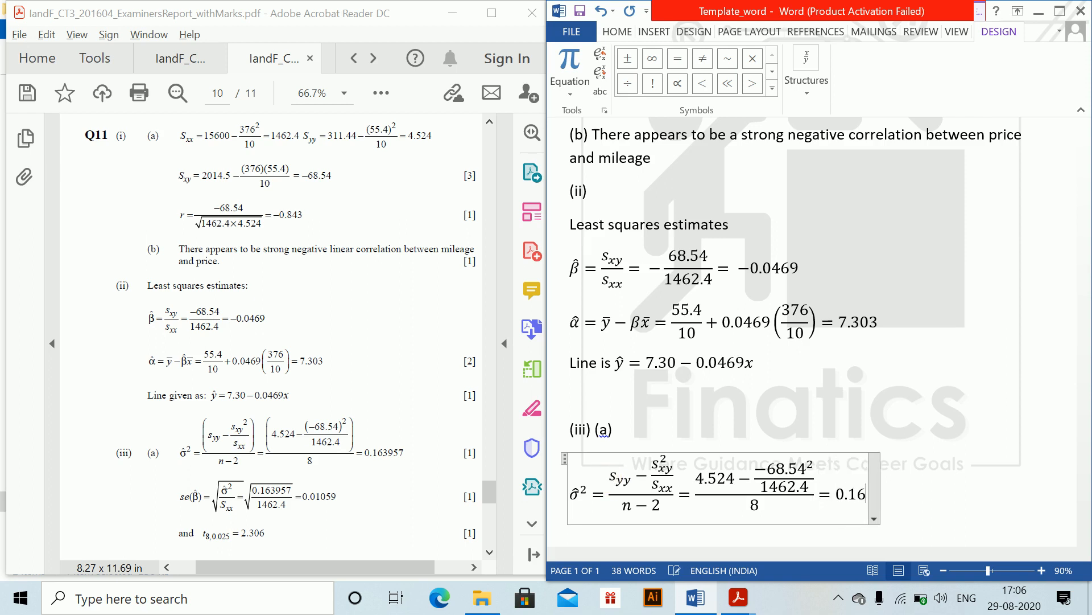
{"action": "type", "text": "3957"}
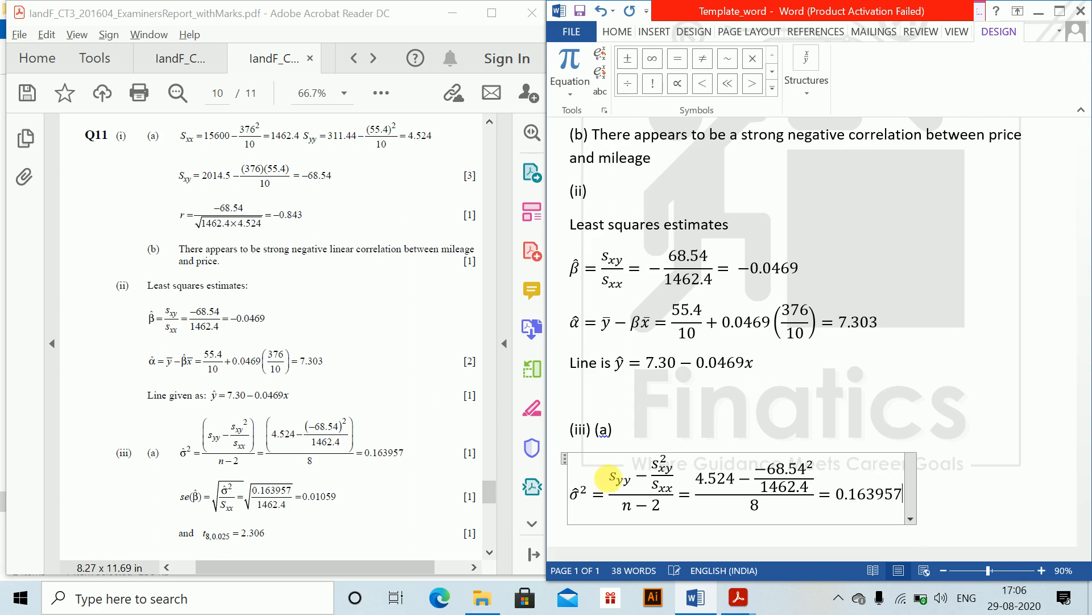
- Finish the σ̂² equation with = 0.163957 and leave the equation
{"action": "key", "text": "Return"}
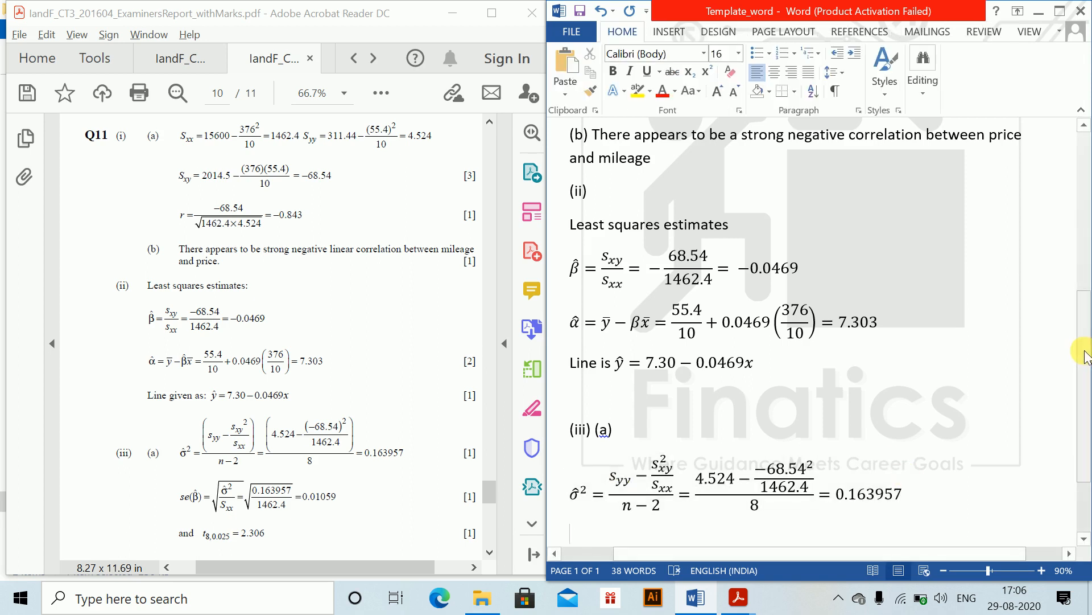
- Insert an equation se(β̂) = √(σ̂²/s_xx) on a new line below the σ̂² equation
{"action": "scroll", "coordinate": [1085, 415], "scroll_direction": "down", "scroll_amount": 2}
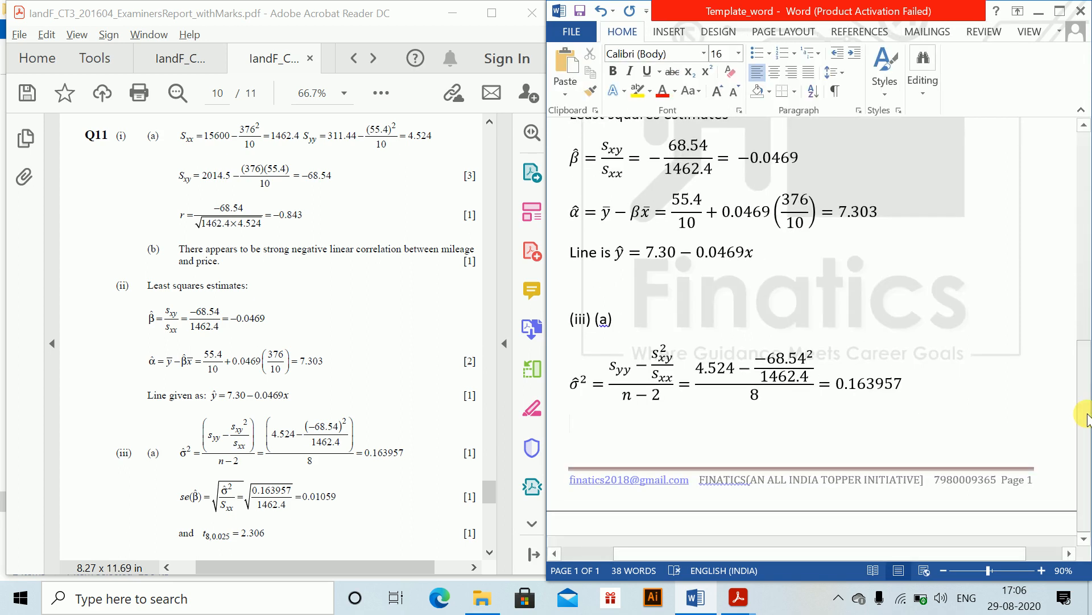
{"action": "key", "text": "alt+equal"}
{"action": "type", "text": "se"}
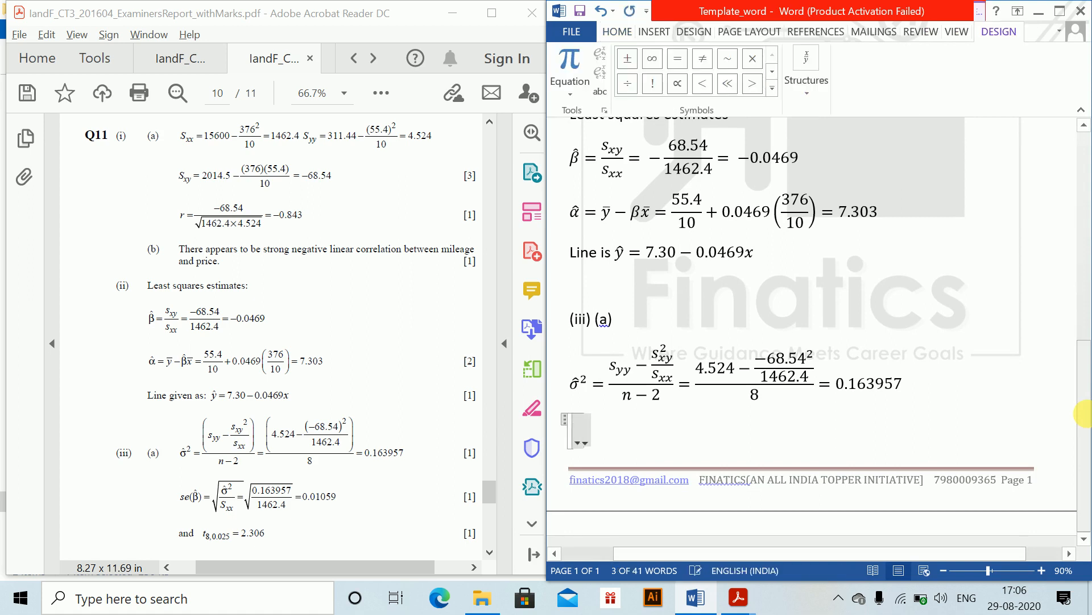
{"action": "type", "text": "(\beta "}
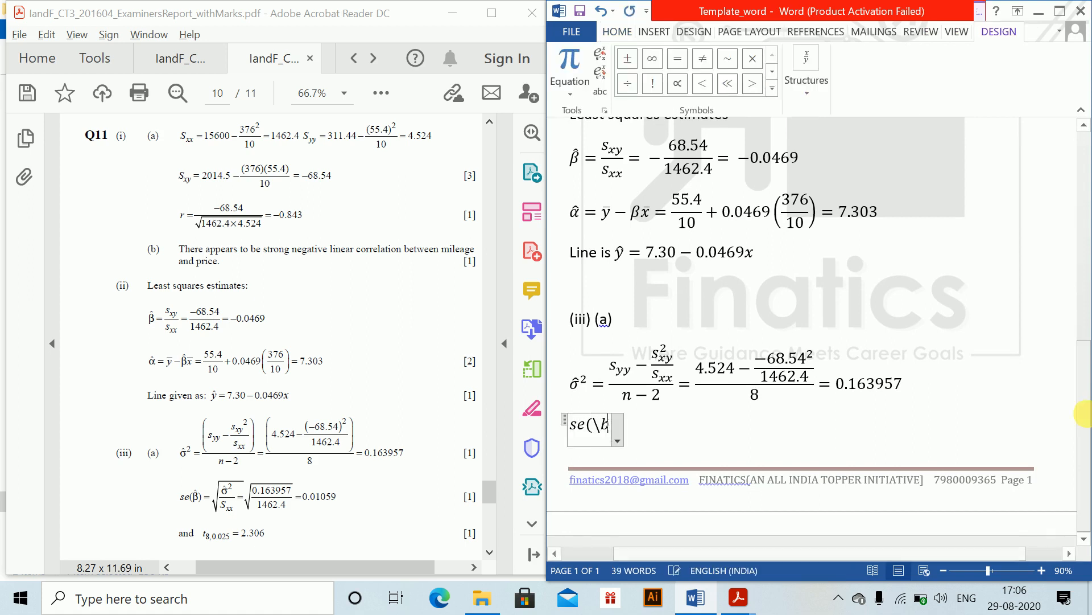
{"action": "type", "text": "\\hat"}
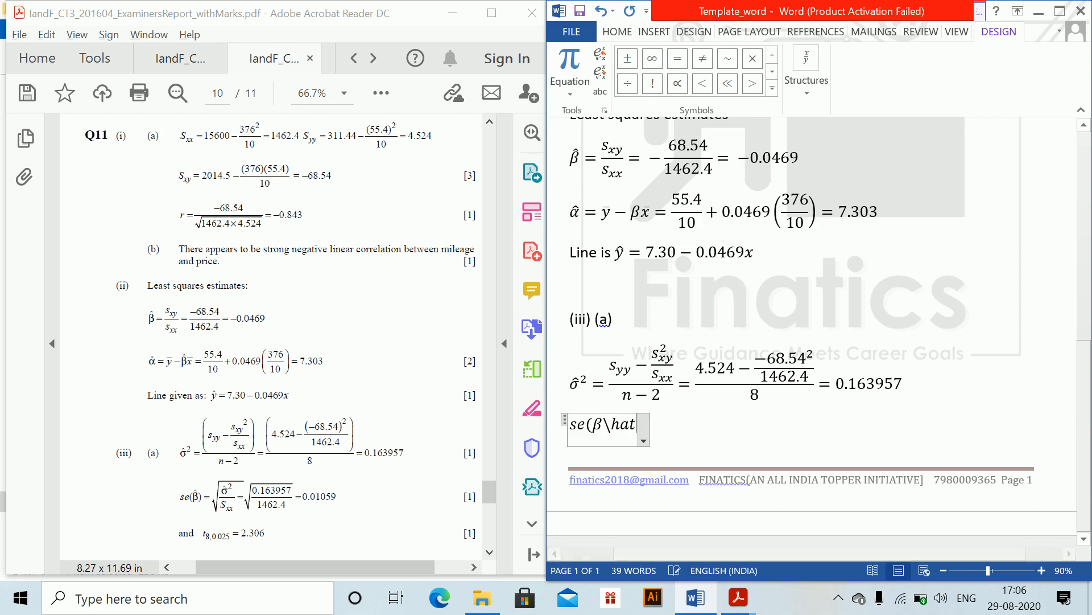
{"action": "type", "text": " )=\\"}
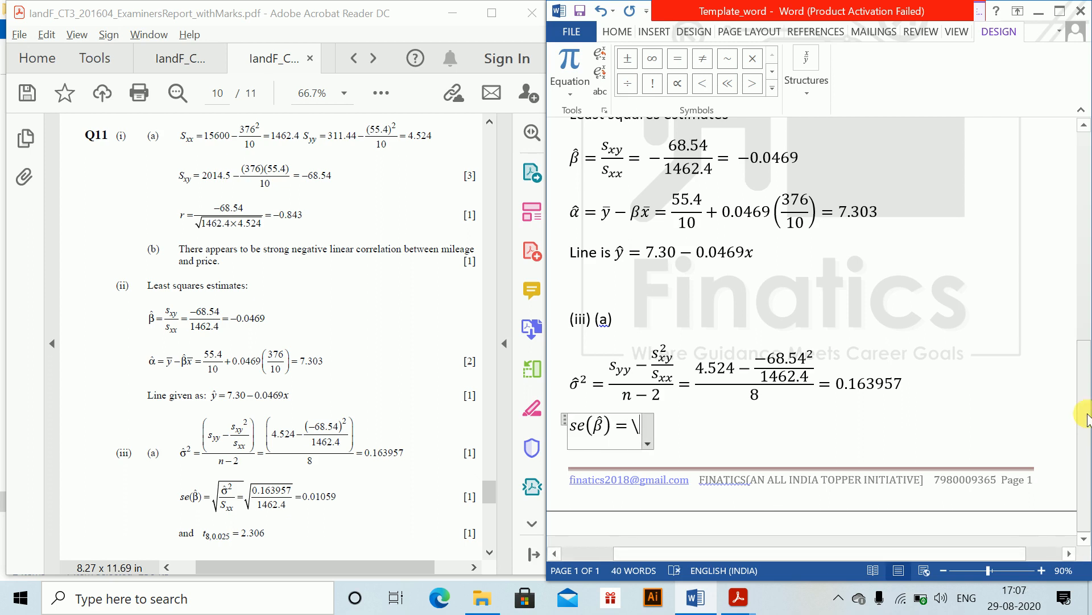
{"action": "type", "text": "sqrt("}
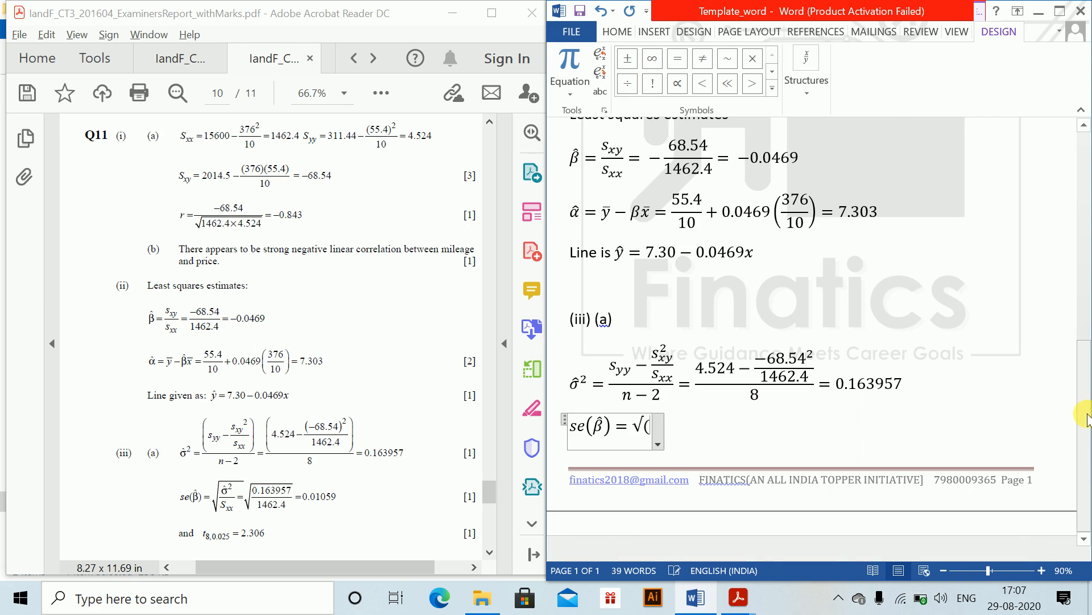
{"action": "type", "text": "\\sigma"}
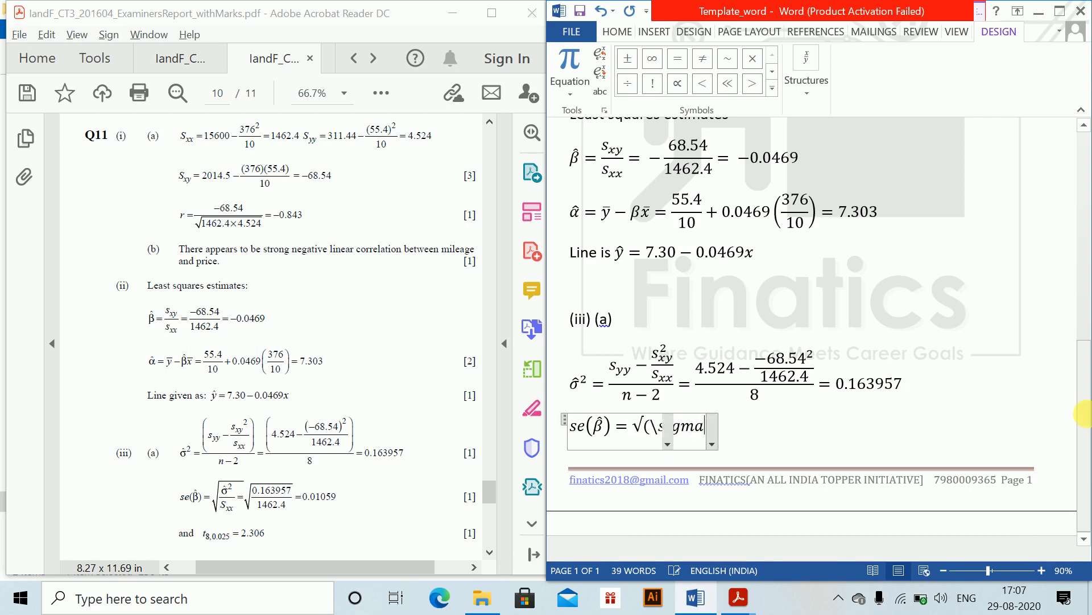
{"action": "type", "text": " \\hat "}
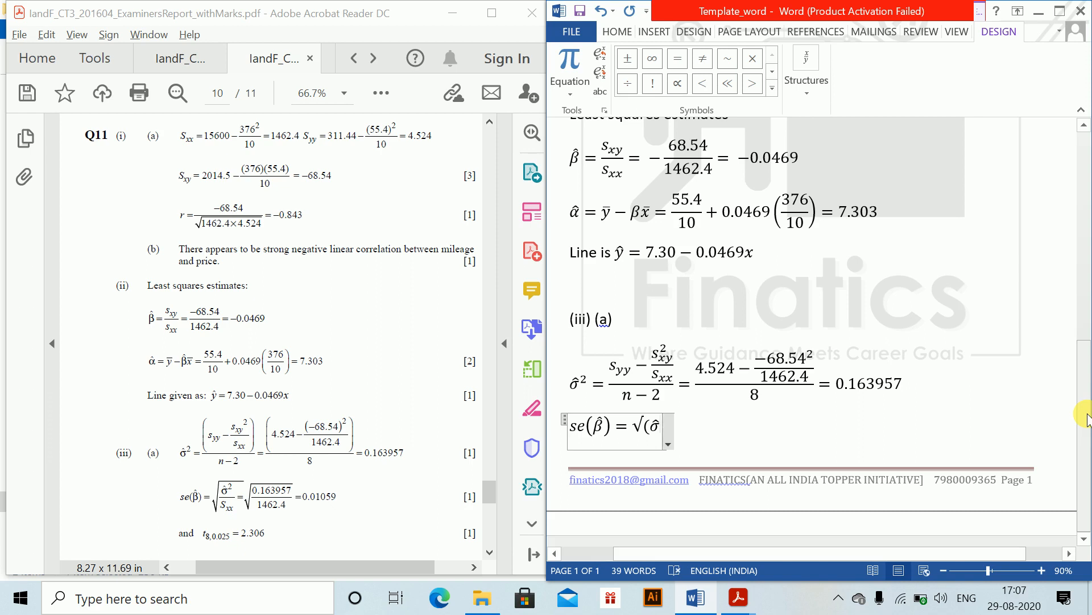
{"action": "type", "text": "^2 /"}
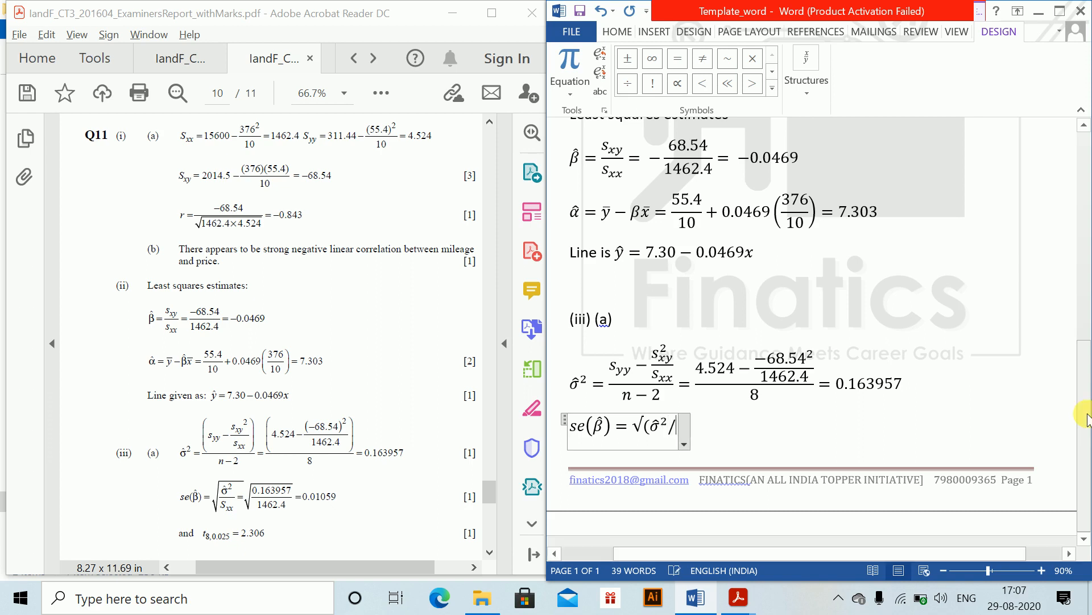
{"action": "type", "text": "s_xx"}
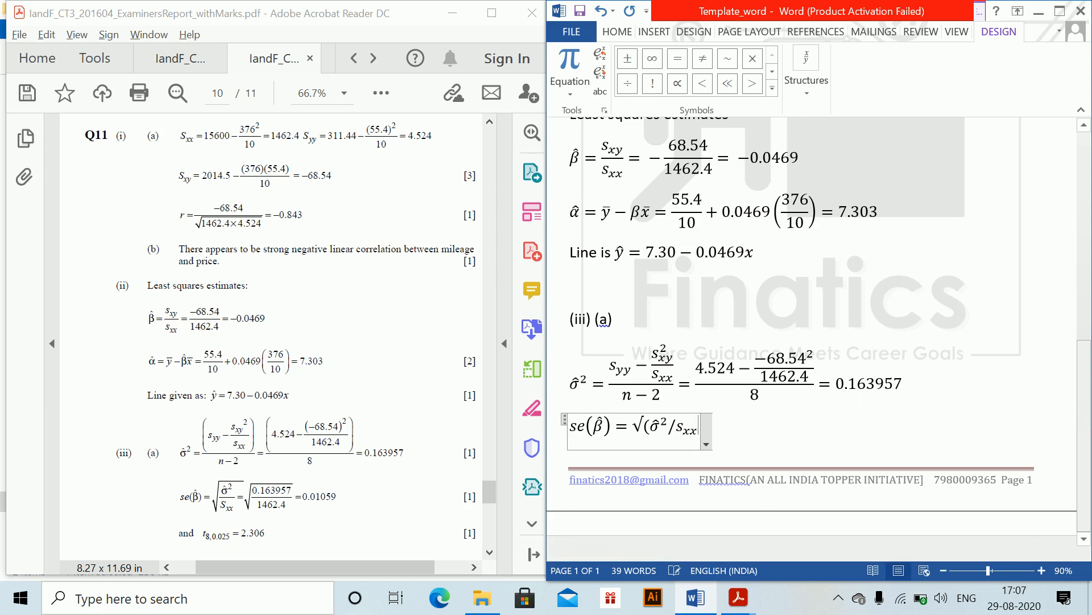
{"action": "type", "text": " ) "}
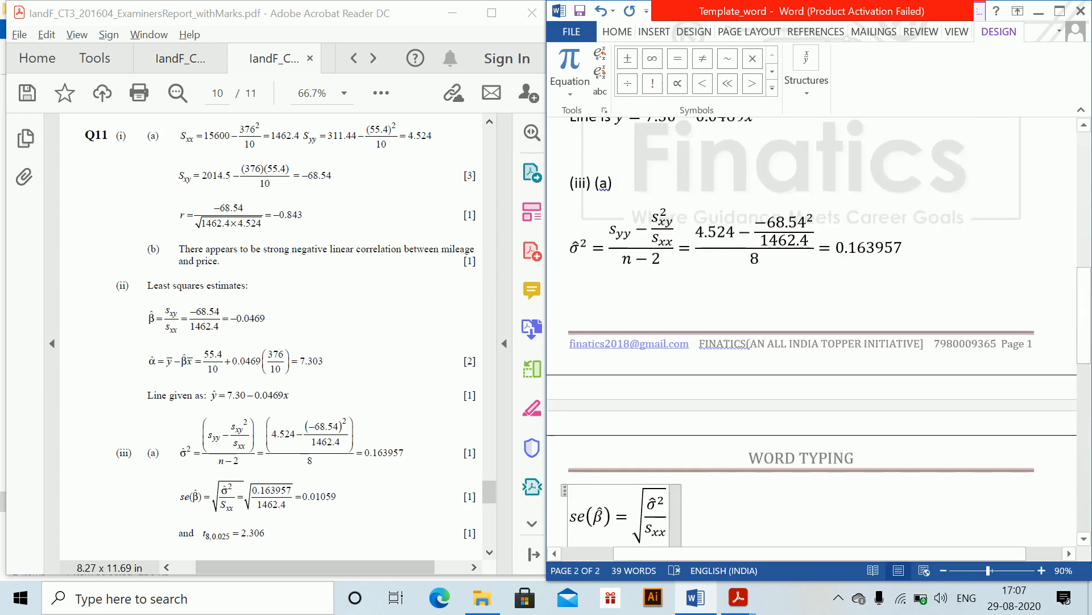
{"action": "type", "text": "="}
{"action": "type", "text": "\\"}
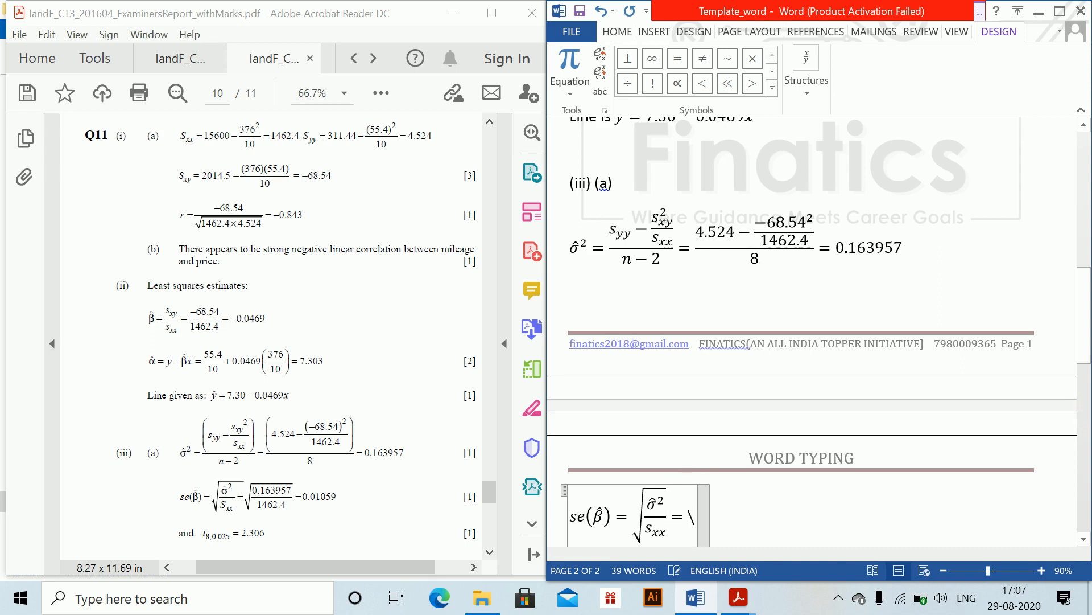
{"action": "type", "text": "sqrt ("}
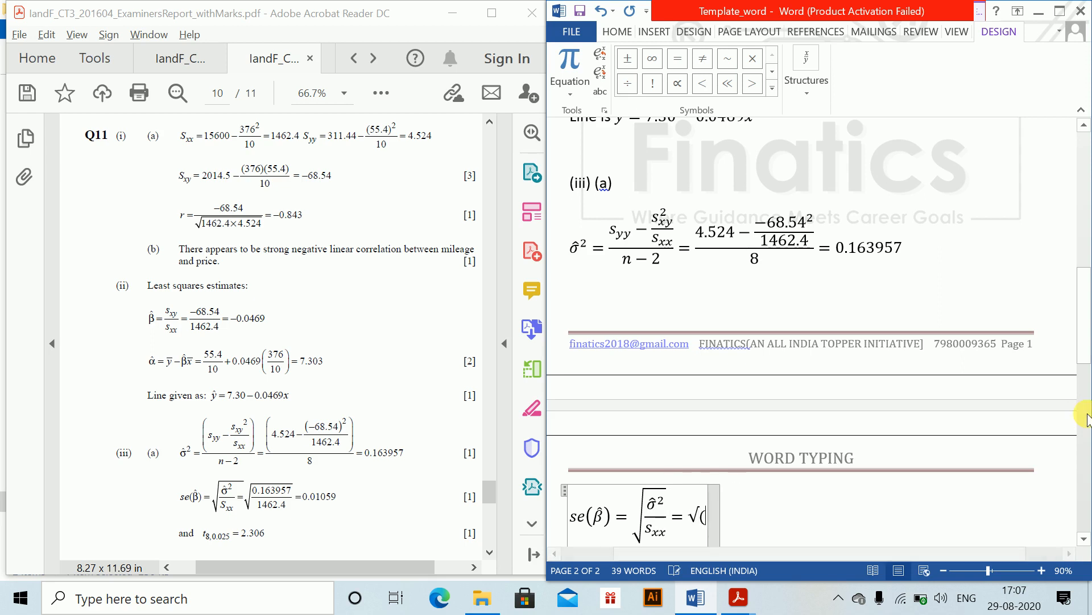
{"action": "type", "text": "0.1"}
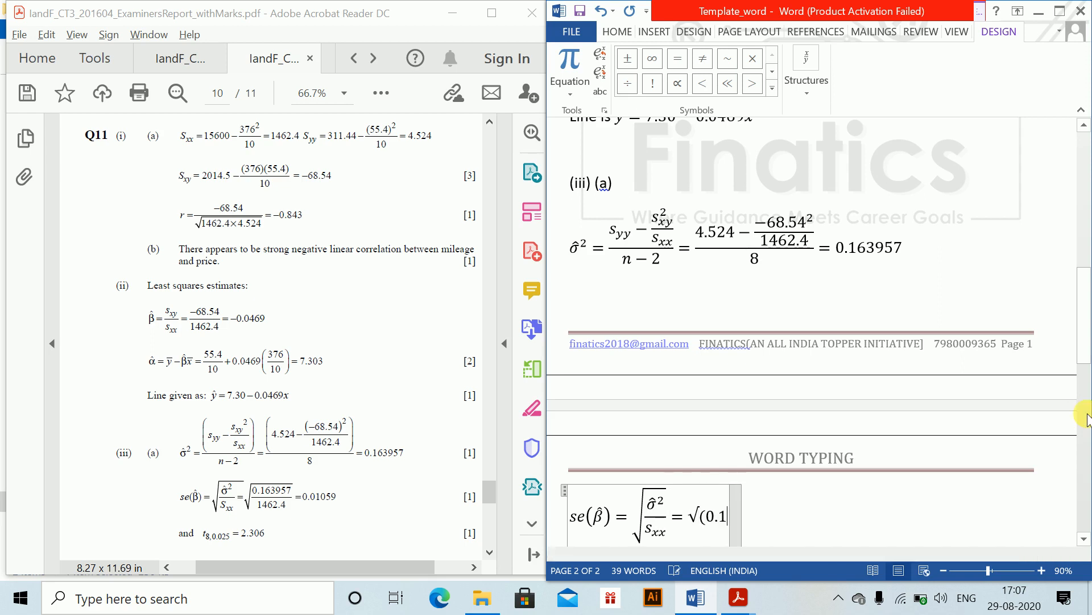
{"action": "type", "text": "639"}
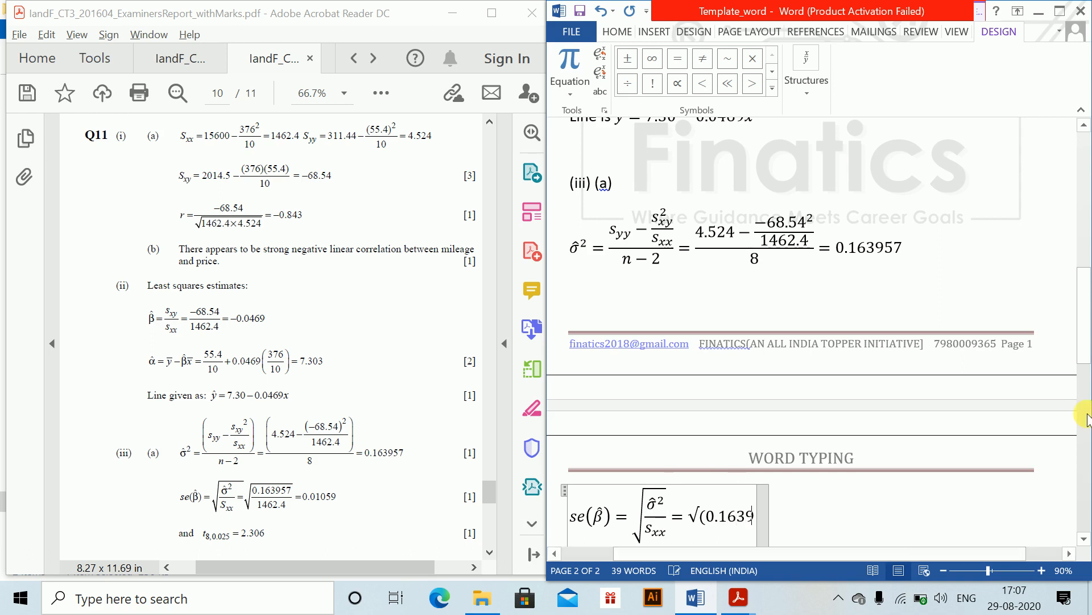
{"action": "type", "text": "57/1462"}
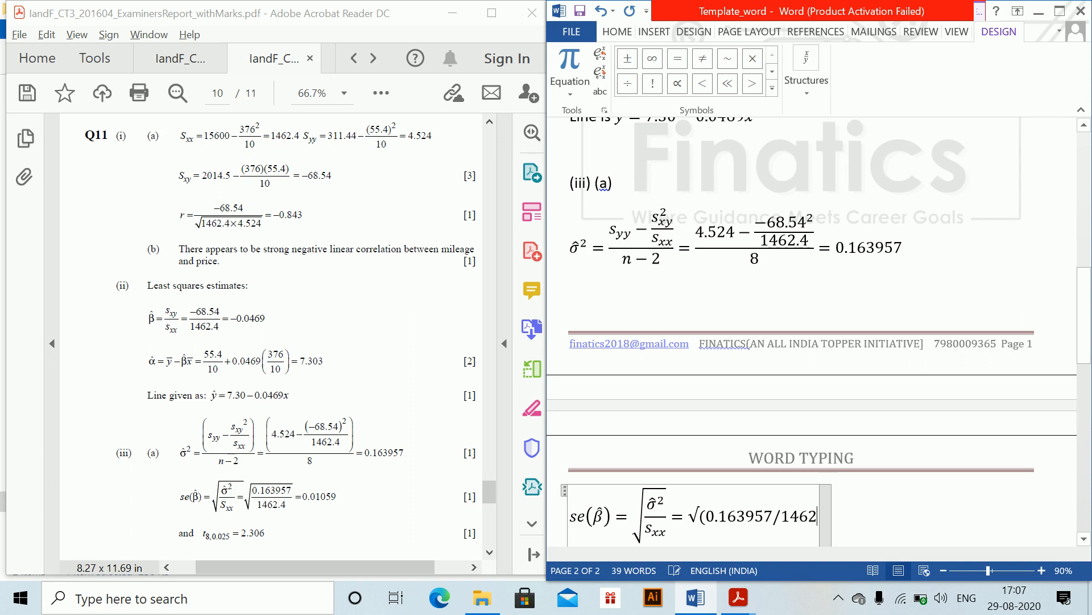
- Extend the se(β̂) equation with = √(0.163957/1462.4) as a square root of a fraction
{"action": "type", "text": ".4)"}
{"action": "key", "text": "space"}
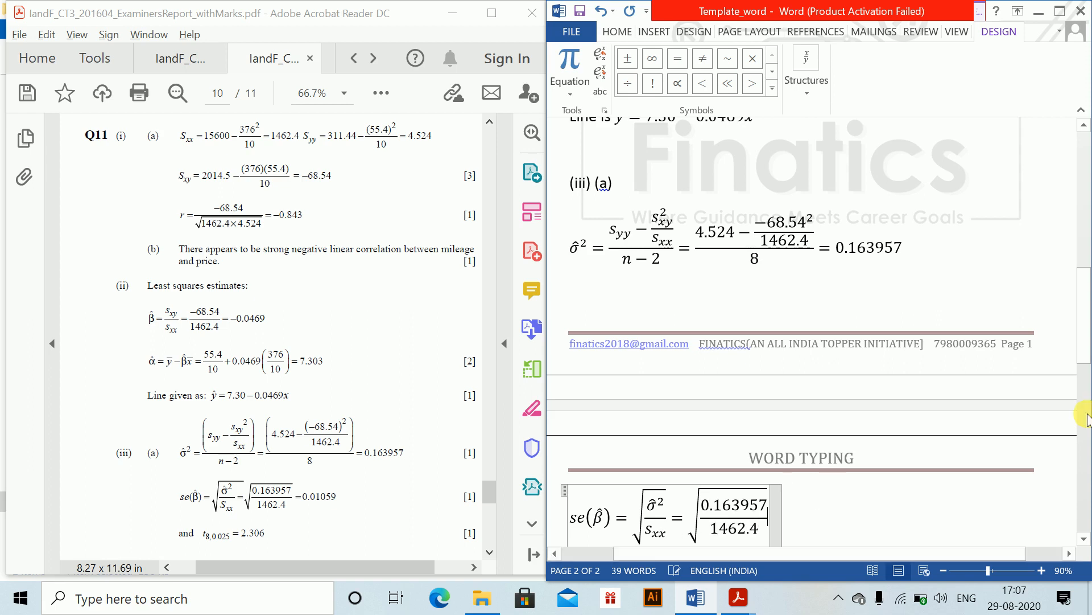
- Finish the se(β̂) equation with = 0.001059 and leave the equation
{"action": "key", "text": "Right"}
{"action": "key", "text": "Right"}
{"action": "type", "text": "= 0."}
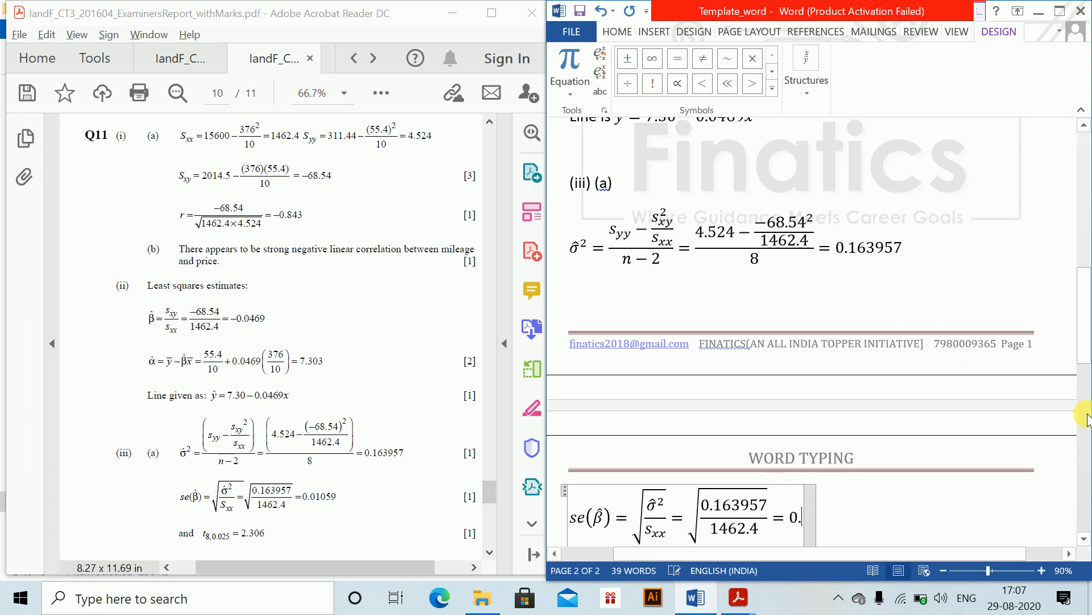
{"action": "type", "text": "001"}
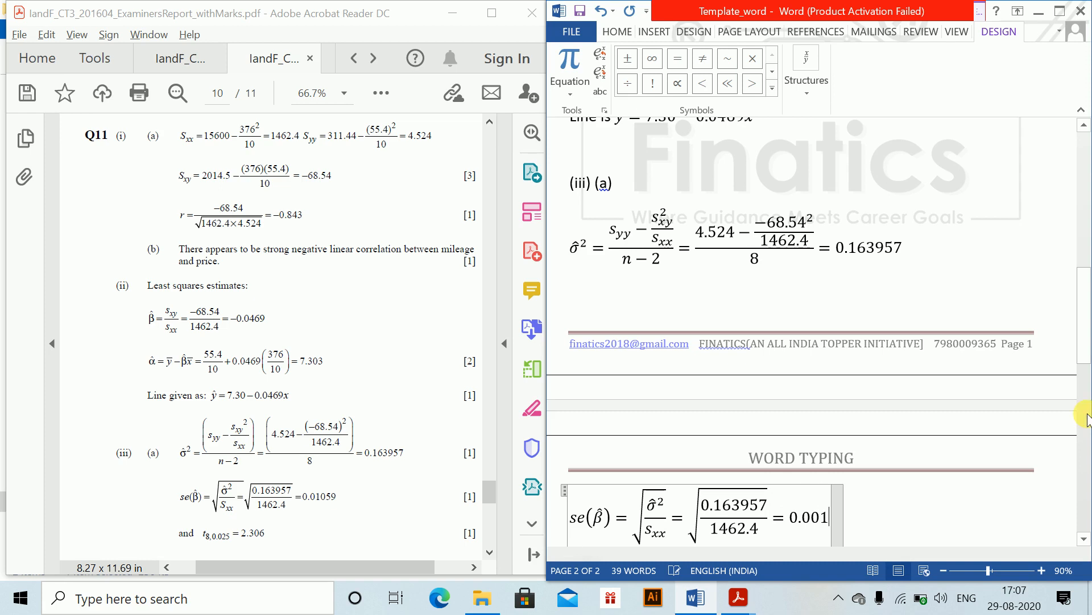
{"action": "type", "text": "059"}
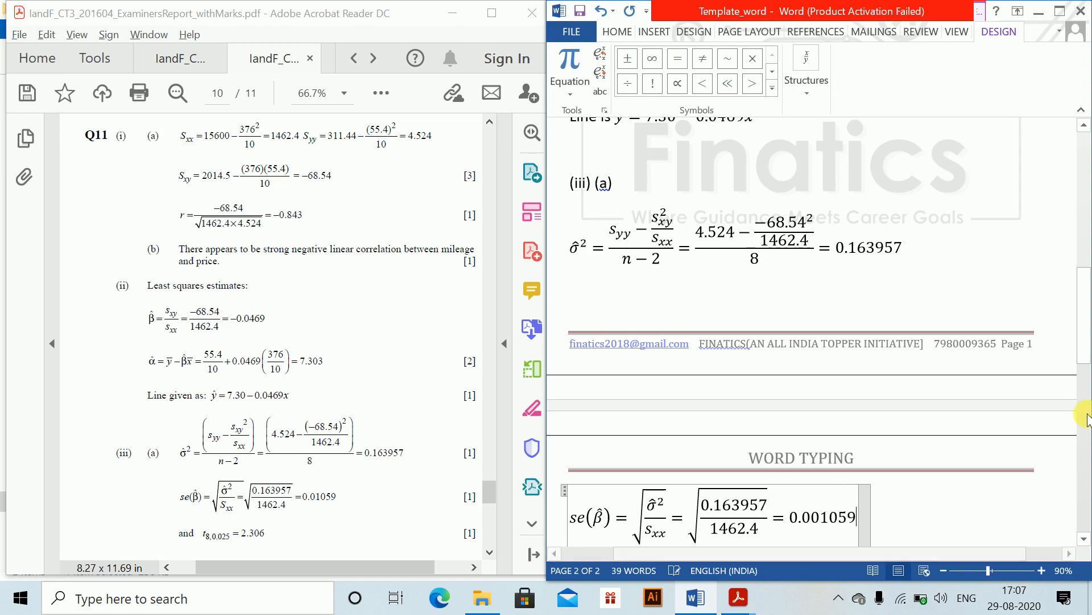
{"action": "key", "text": "Right"}
{"action": "key", "text": "Return"}
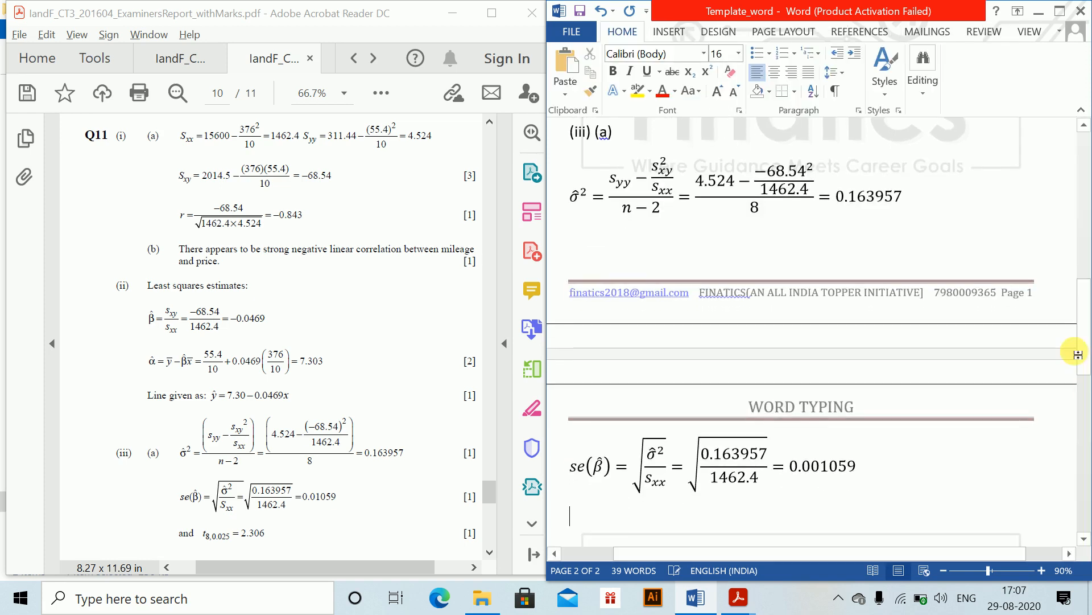
- Insert an equation t₈,₀.₀₂₅ = 2.306 on the next line and leave it
{"action": "scroll", "coordinate": [1084, 364], "scroll_direction": "down", "scroll_amount": 1}
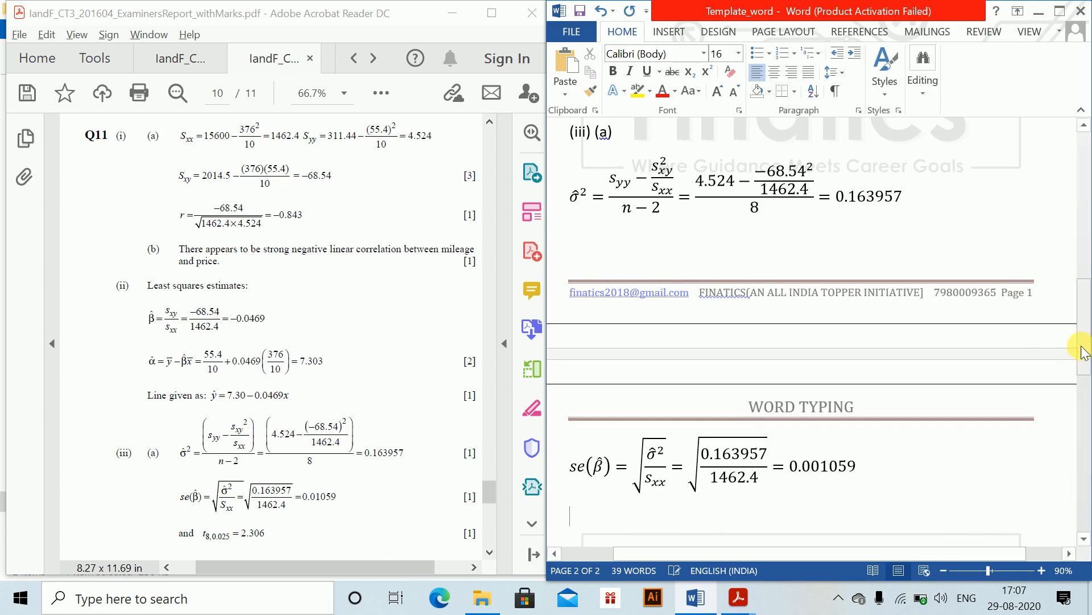
{"action": "scroll", "coordinate": [1084, 367], "scroll_direction": "down", "scroll_amount": 2}
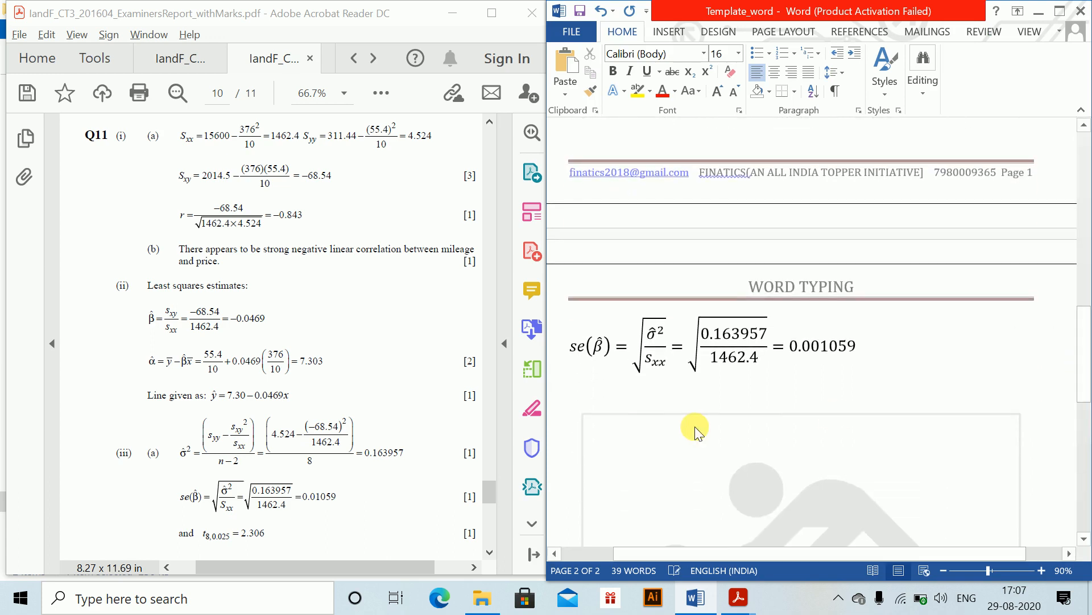
{"action": "key", "text": "alt+equal"}
{"action": "type", "text": "t_"}
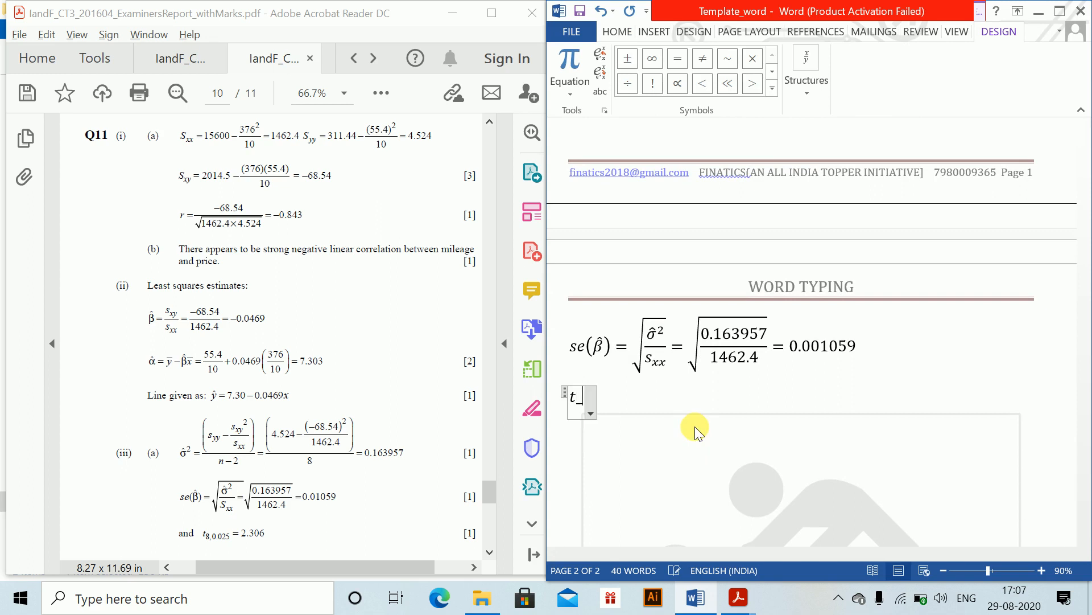
{"action": "type", "text": "(8"}
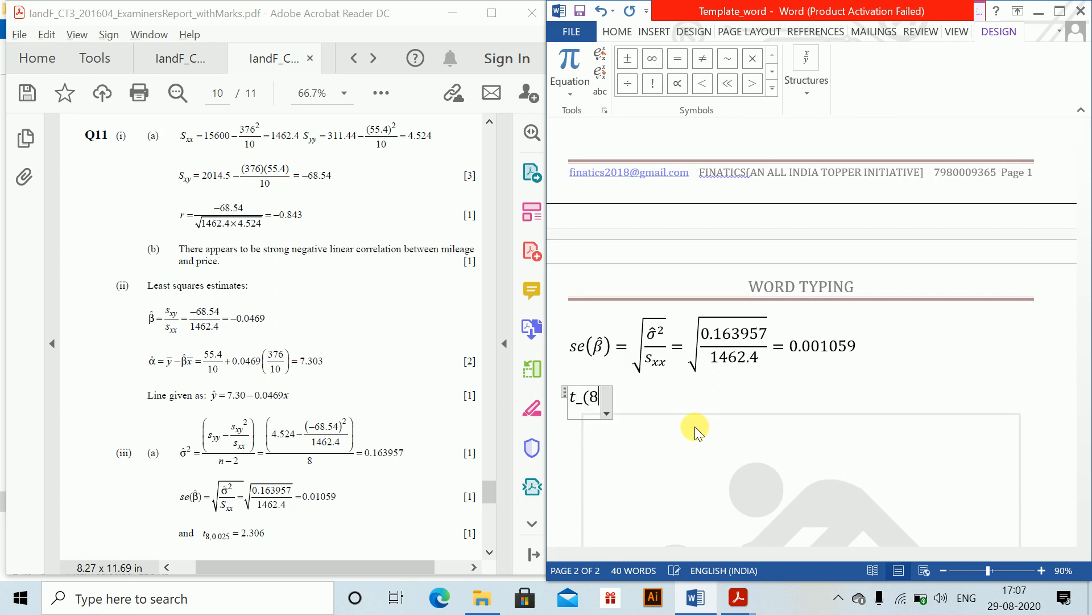
{"action": "type", "text": ",0.025"}
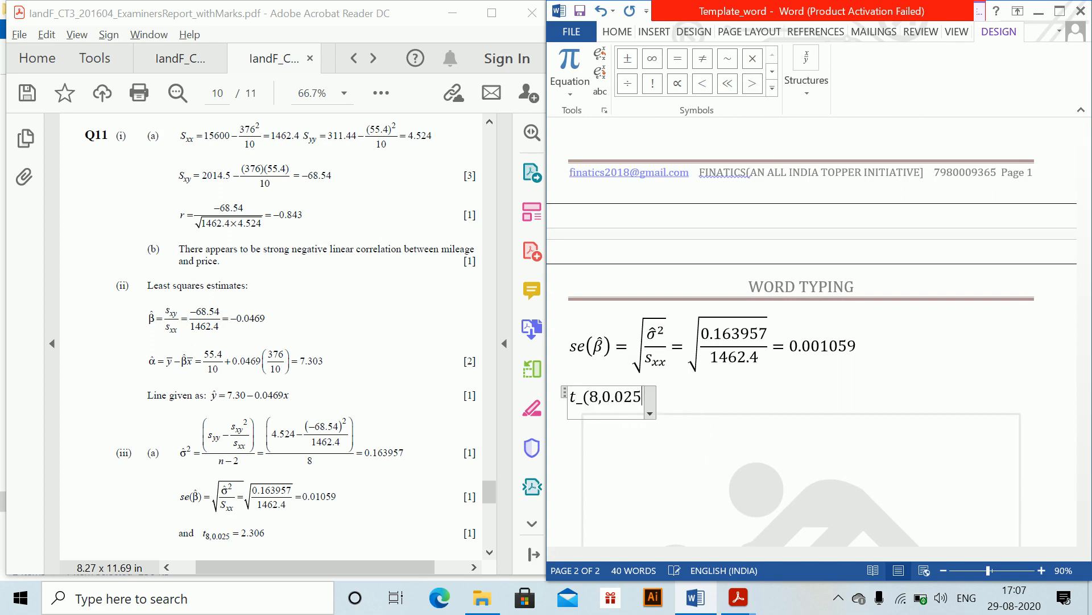
{"action": "type", "text": ") = 2."}
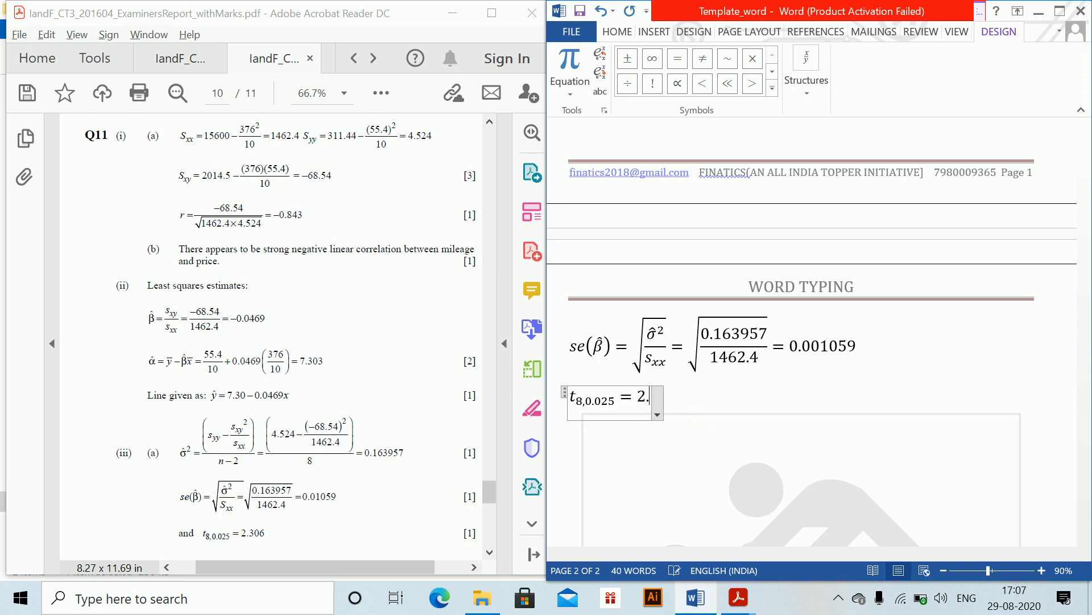
{"action": "type", "text": "306"}
{"action": "key", "text": "Return"}
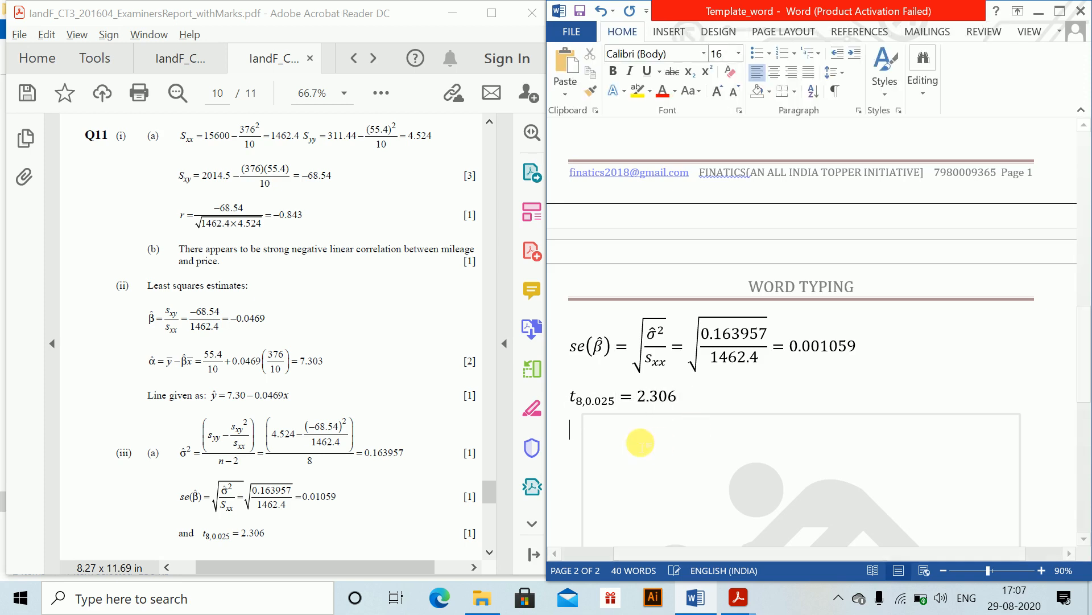
- Type the text line "Hence 95% CU is given by" below the t equation and start a new line
{"action": "left_click", "coordinate": [401, 491]}
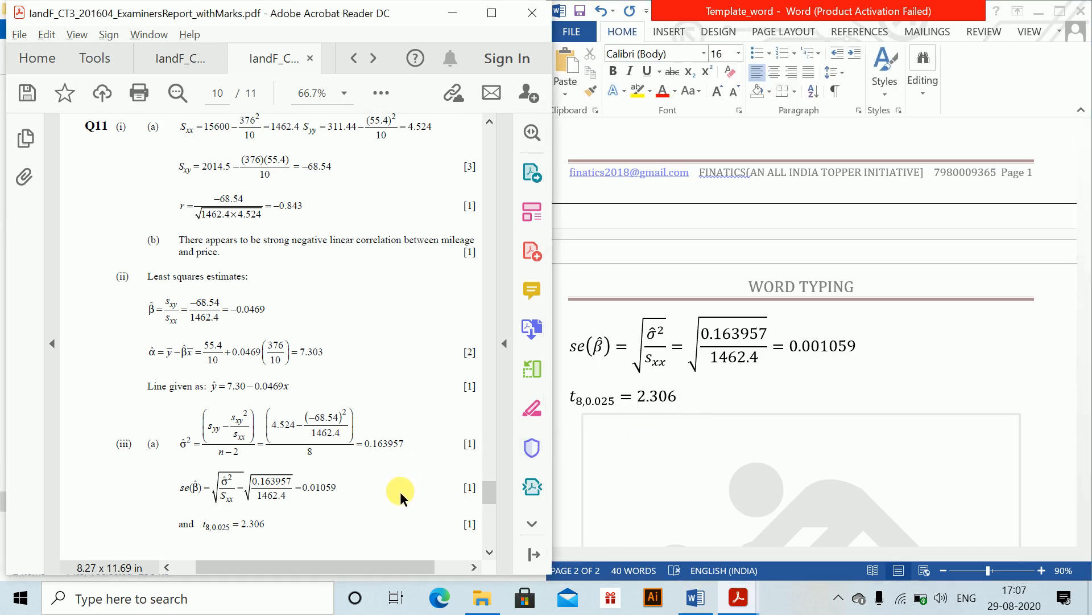
{"action": "scroll", "coordinate": [400, 491], "scroll_direction": "down", "scroll_amount": 1}
{"action": "scroll", "coordinate": [401, 491], "scroll_direction": "down", "scroll_amount": 5}
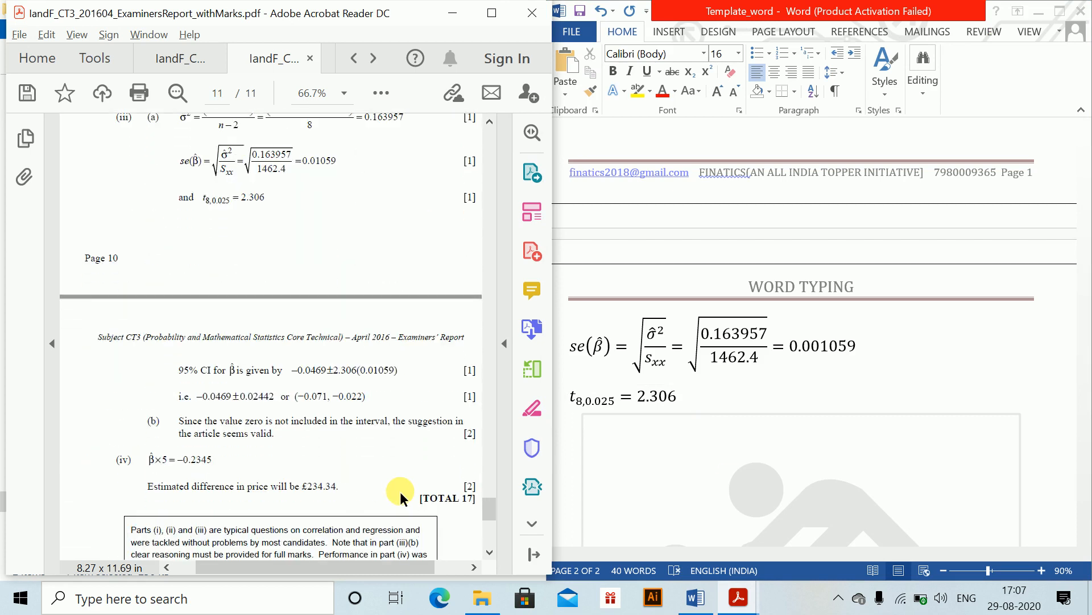
{"action": "left_click", "coordinate": [650, 439]}
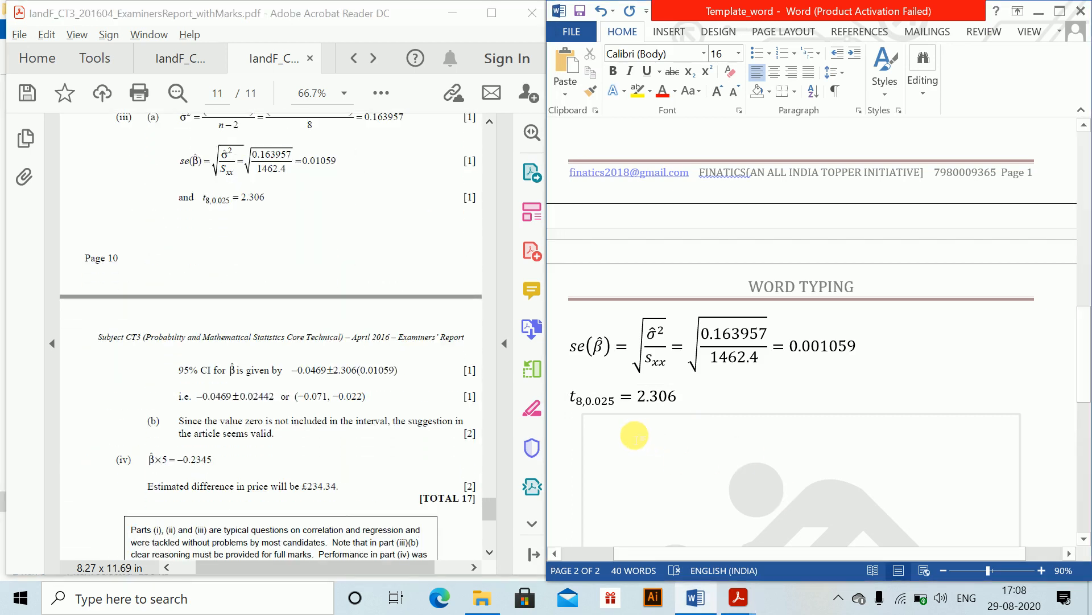
{"action": "type", "text": "Hence 95"}
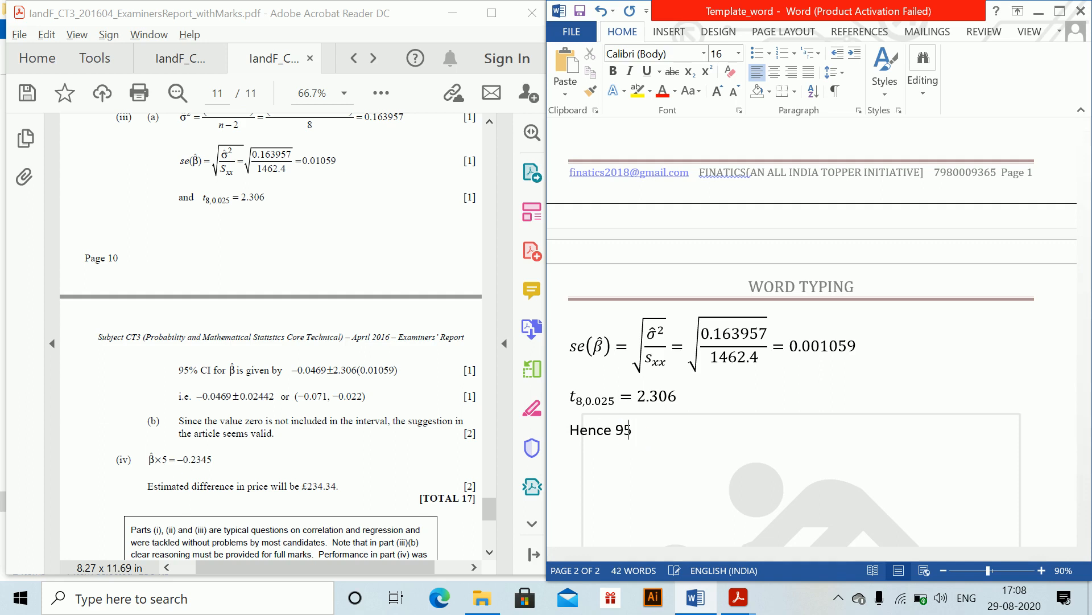
{"action": "type", "text": "% CU is "}
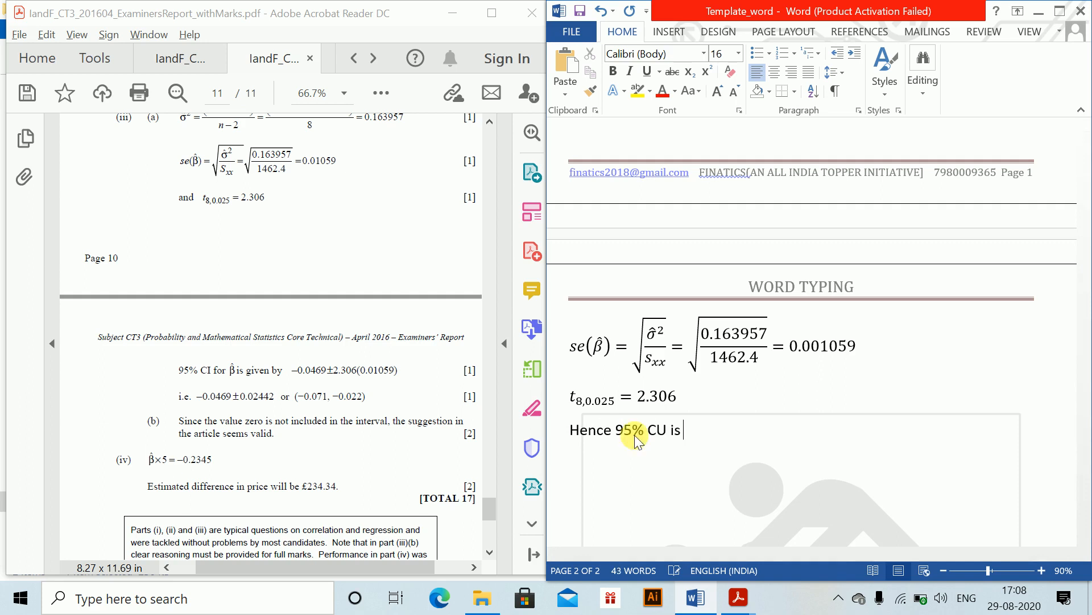
{"action": "type", "text": "given by"}
{"action": "key", "text": "Return"}
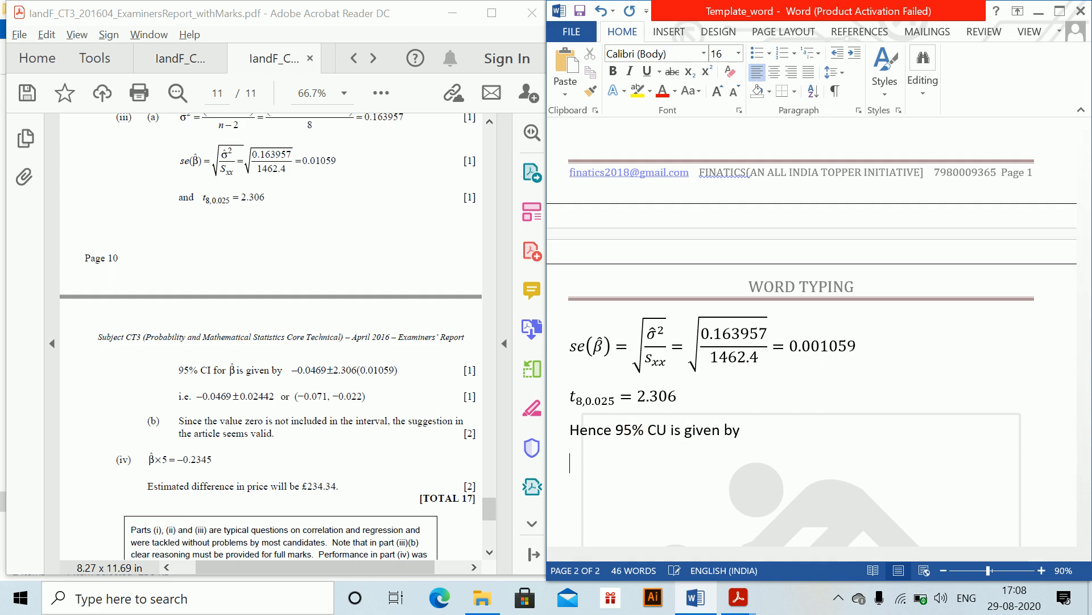
- Insert an equation −0.0469 ± 2.306(0.01059) on the new line and leave it
{"action": "key", "text": "alt+equal"}
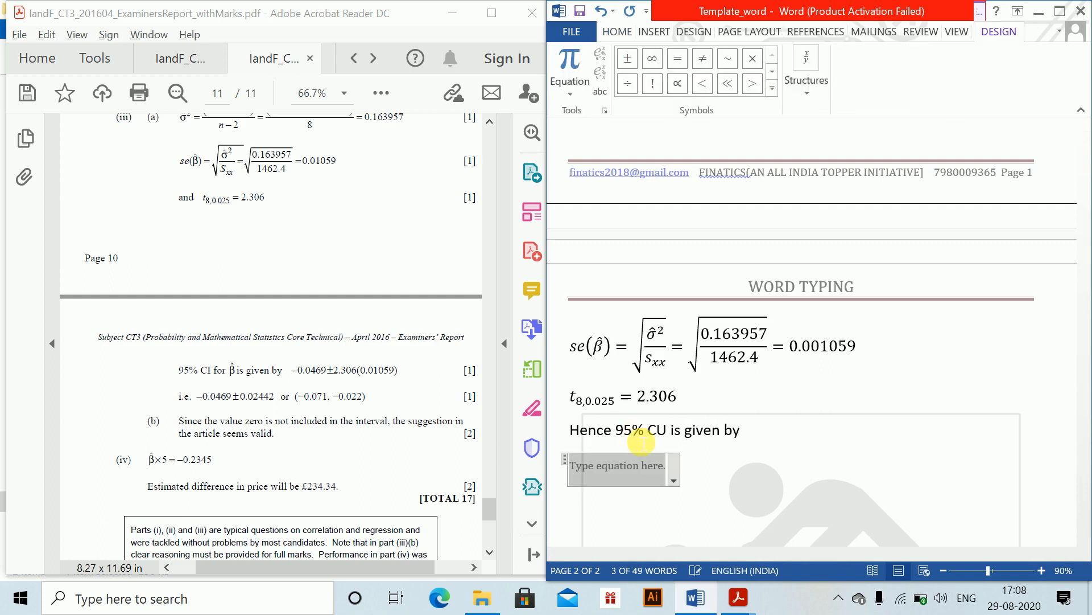
{"action": "type", "text": "-0.04"}
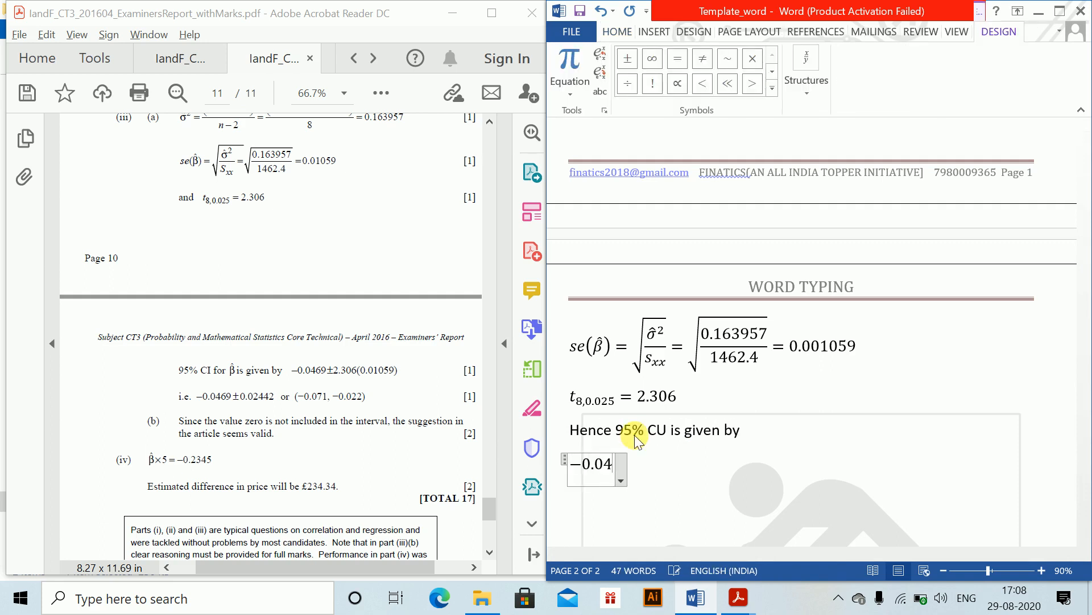
{"action": "type", "text": "69+"}
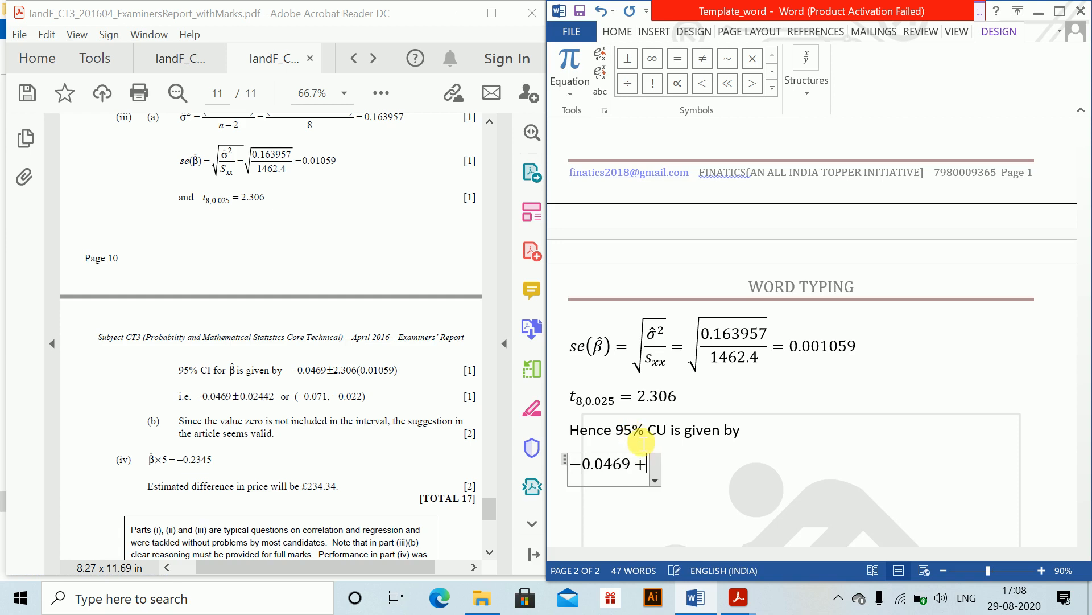
{"action": "type", "text": "-2."}
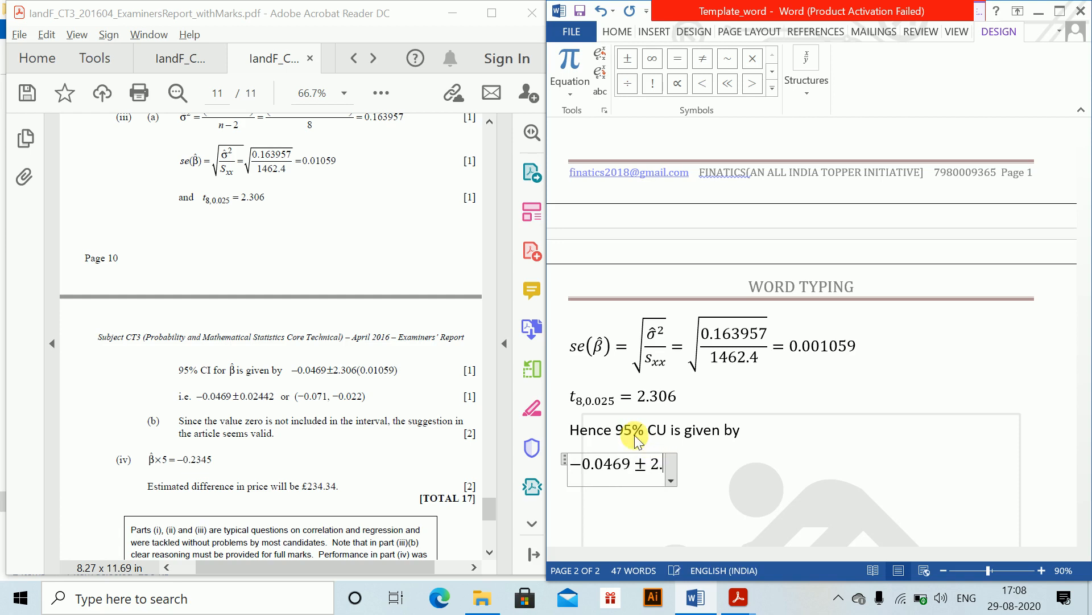
{"action": "type", "text": "306("}
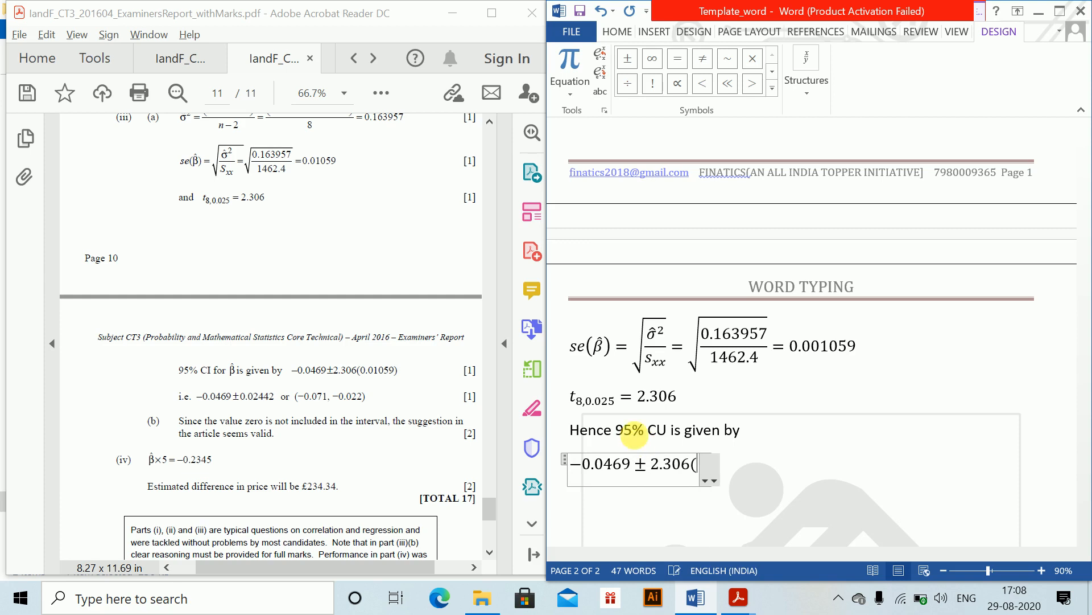
{"action": "type", "text": "0.010"}
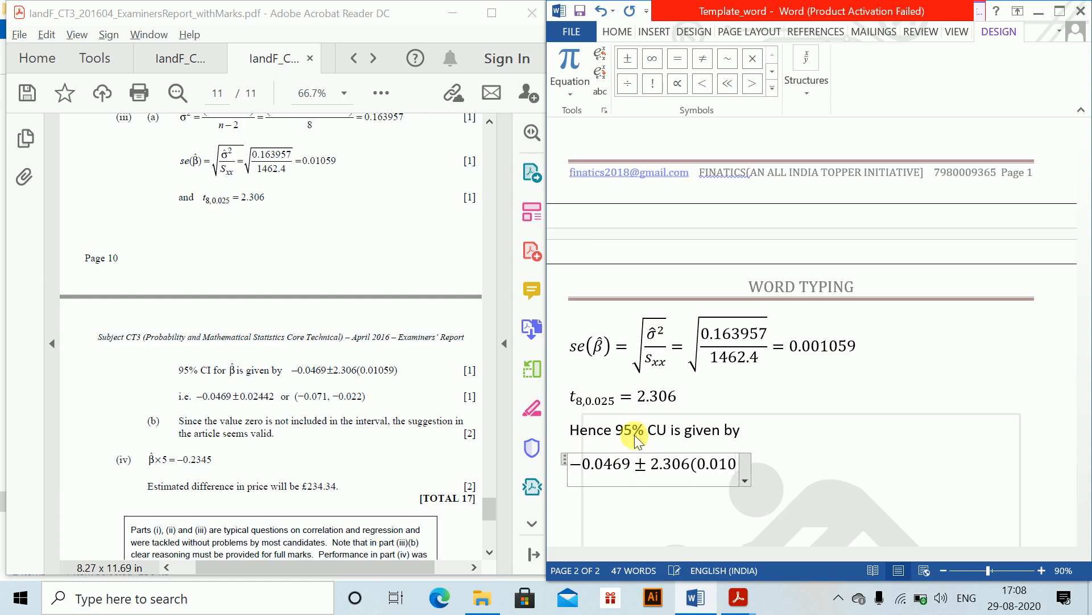
{"action": "type", "text": "59)"}
{"action": "key", "text": "Return"}
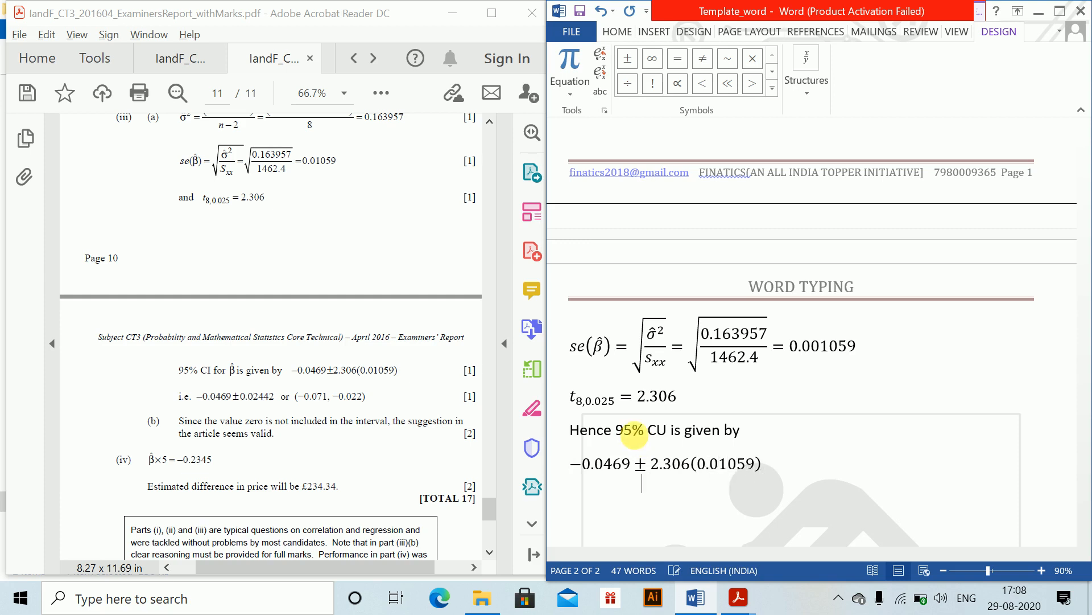
- Insert an equation (−0.071, −0.022) on the next line and leave it
{"action": "key", "text": "alt+equal"}
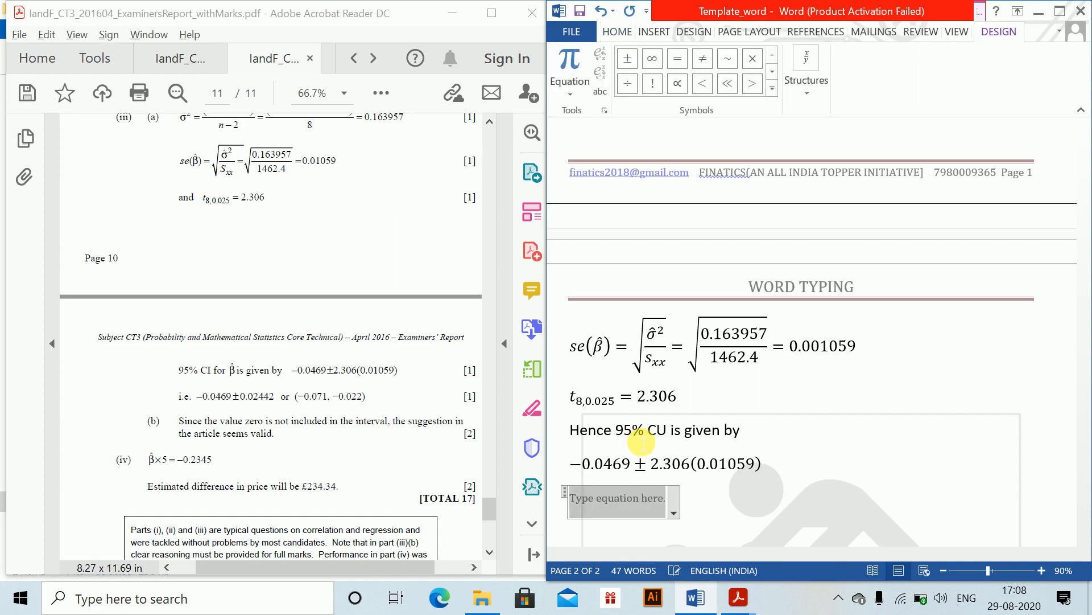
{"action": "type", "text": "("}
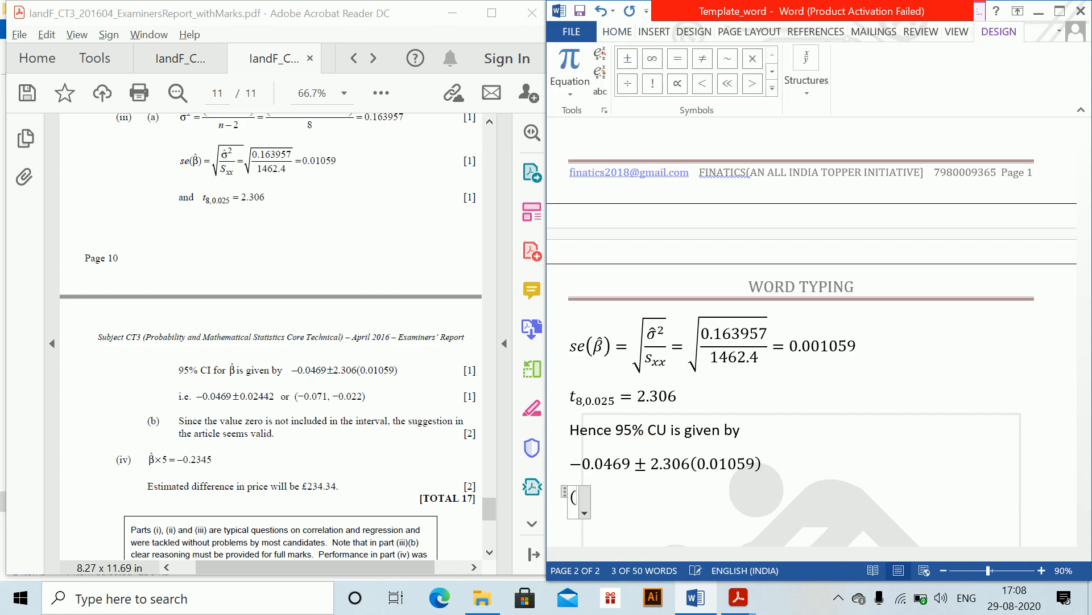
{"action": "type", "text": "-0.071"}
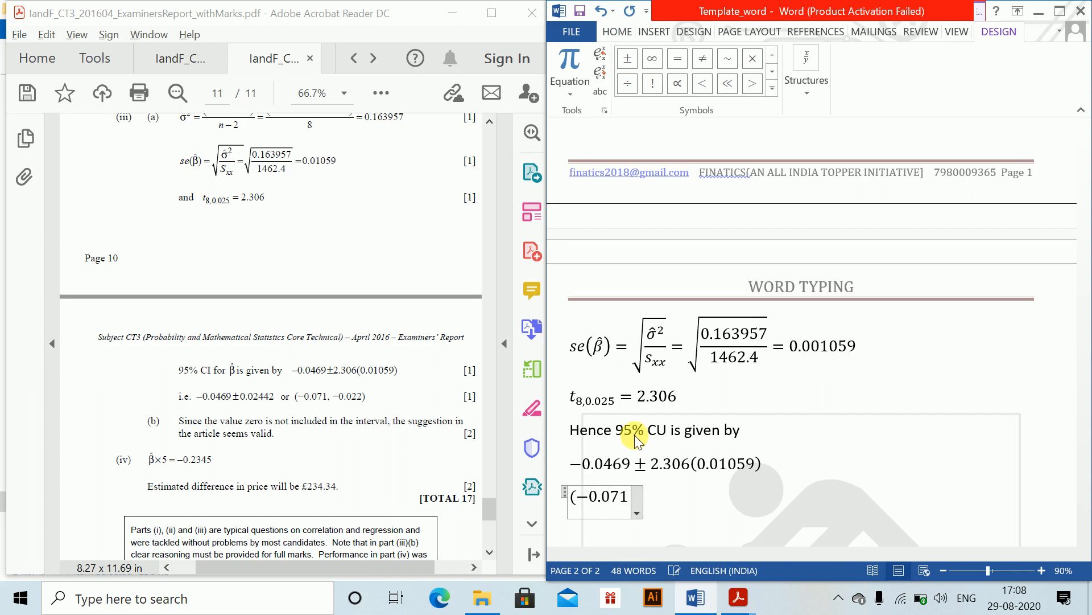
{"action": "type", "text": ",-0."}
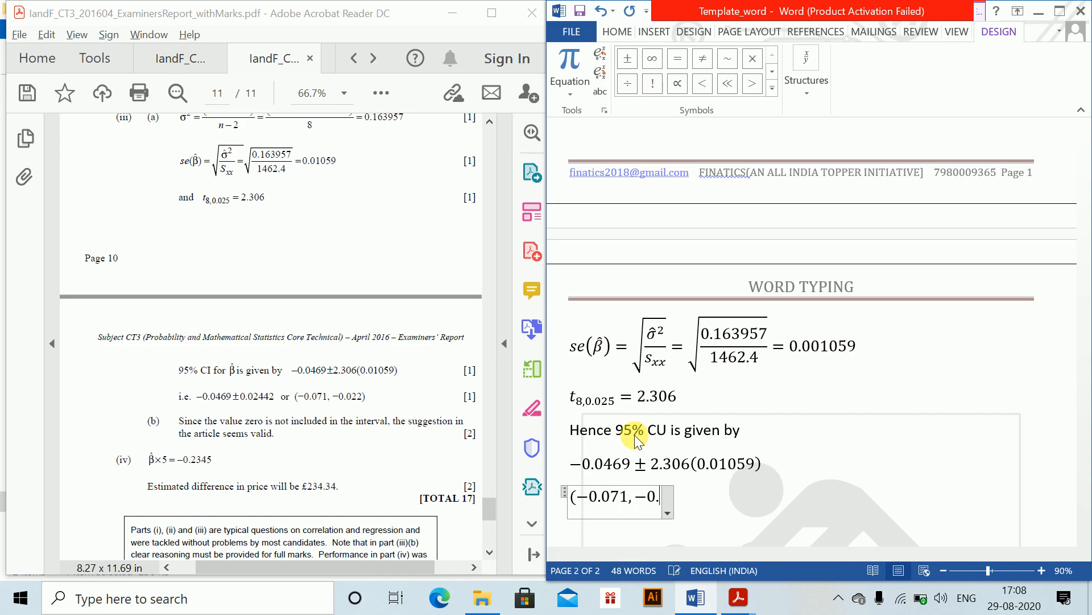
{"action": "type", "text": "022)"}
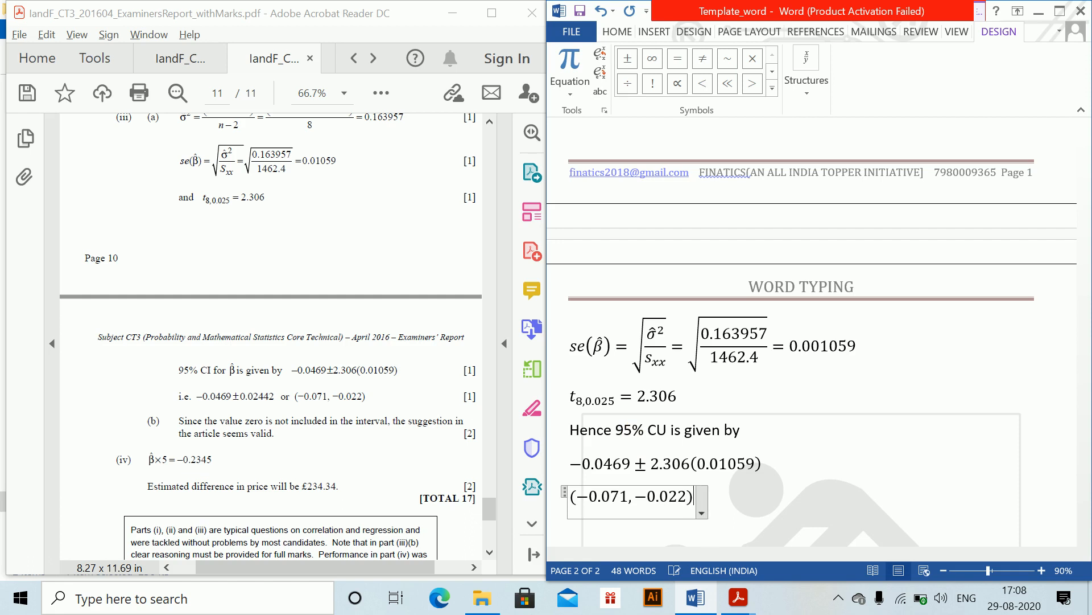
{"action": "key", "text": "Right"}
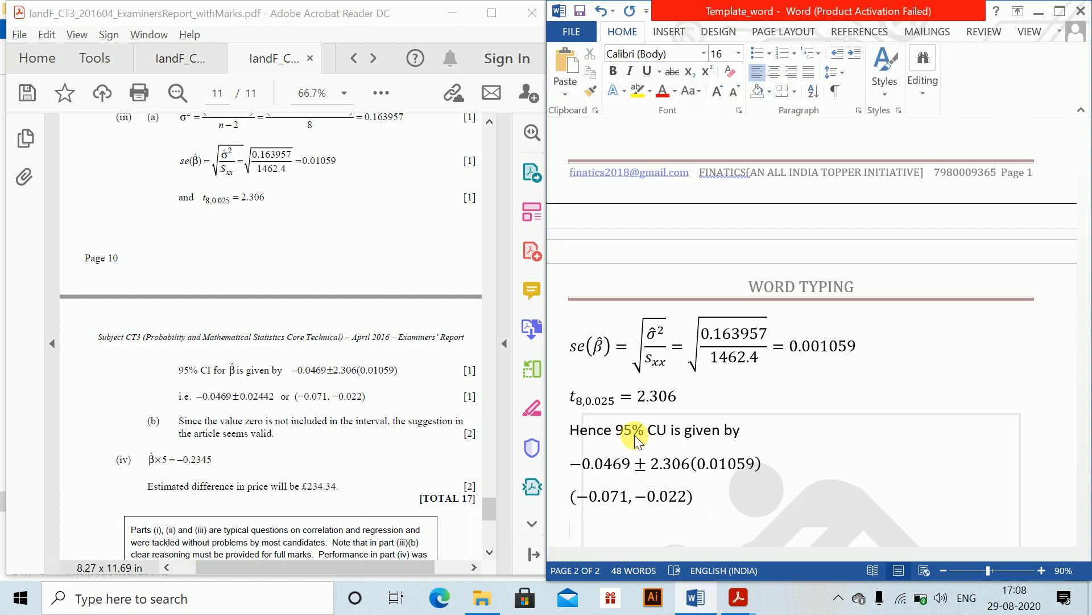
- Start part (b) with the text "(b) Since the value of" followed by an inline β equation
{"action": "type", "text": "(b) Since the v"}
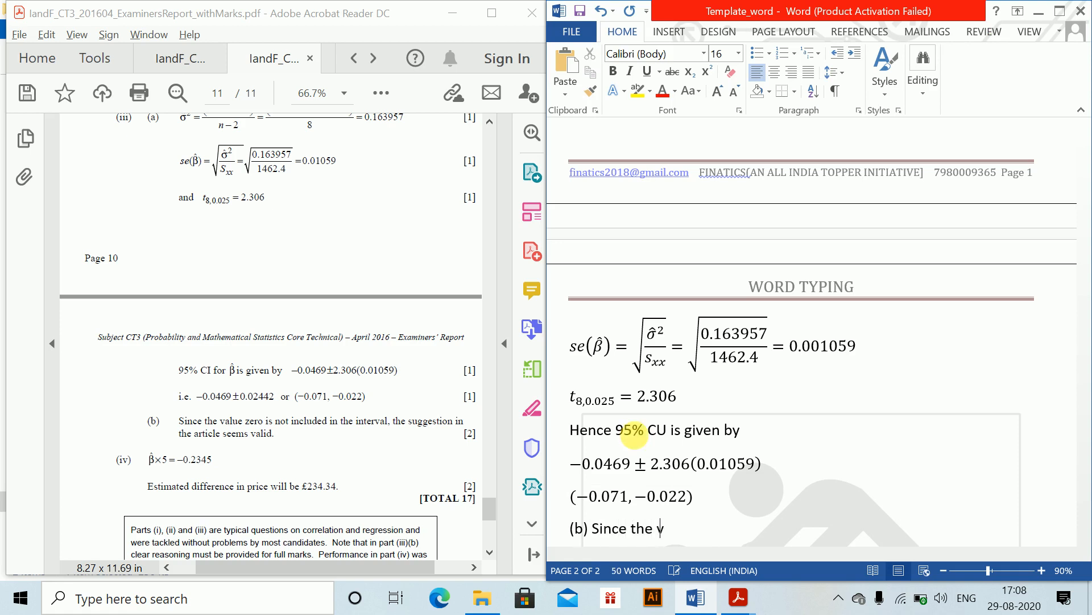
{"action": "type", "text": "alue of"}
{"action": "key", "text": "alt+equal"}
{"action": "type", "text": "\beta"}
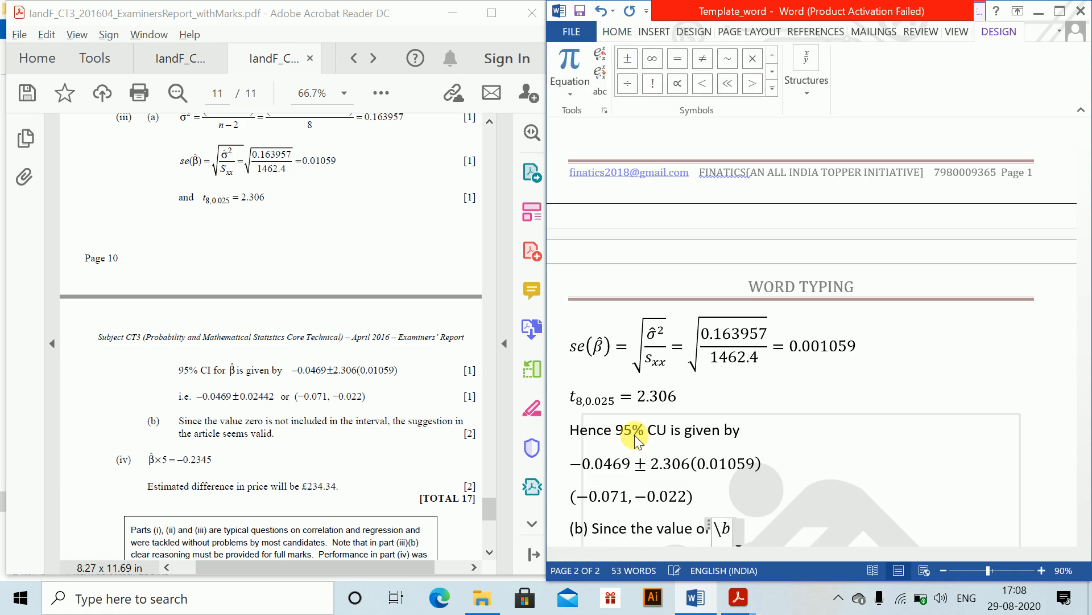
{"action": "key", "text": "Right"}
- Complete the part (b) sentence with "does not include in the interval hence the suggestion in the article seems valid"
{"action": "type", "text": "does n"}
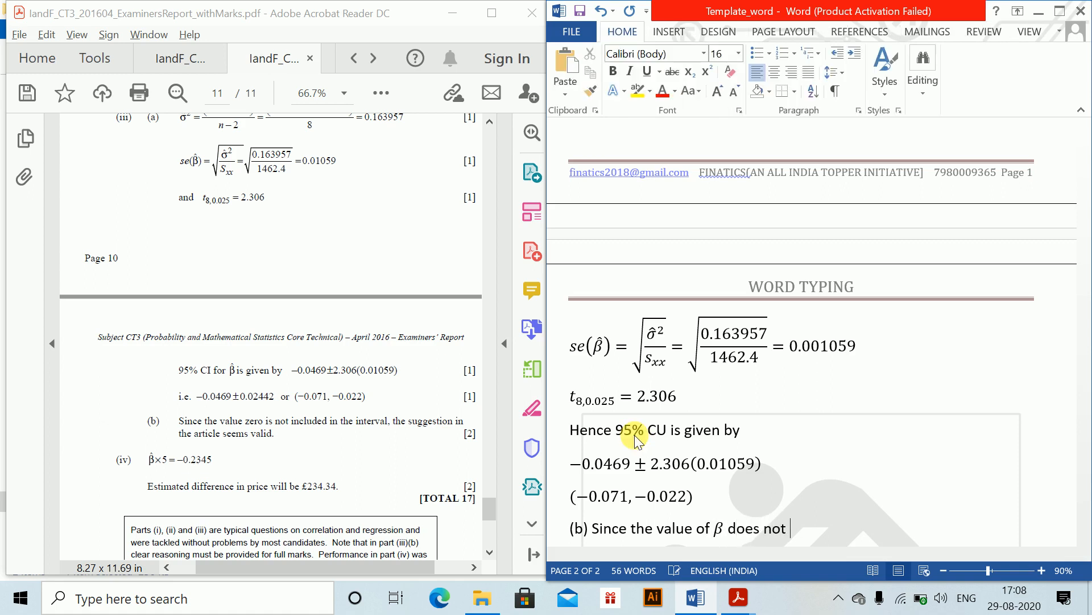
{"action": "type", "text": "ot include in the in"}
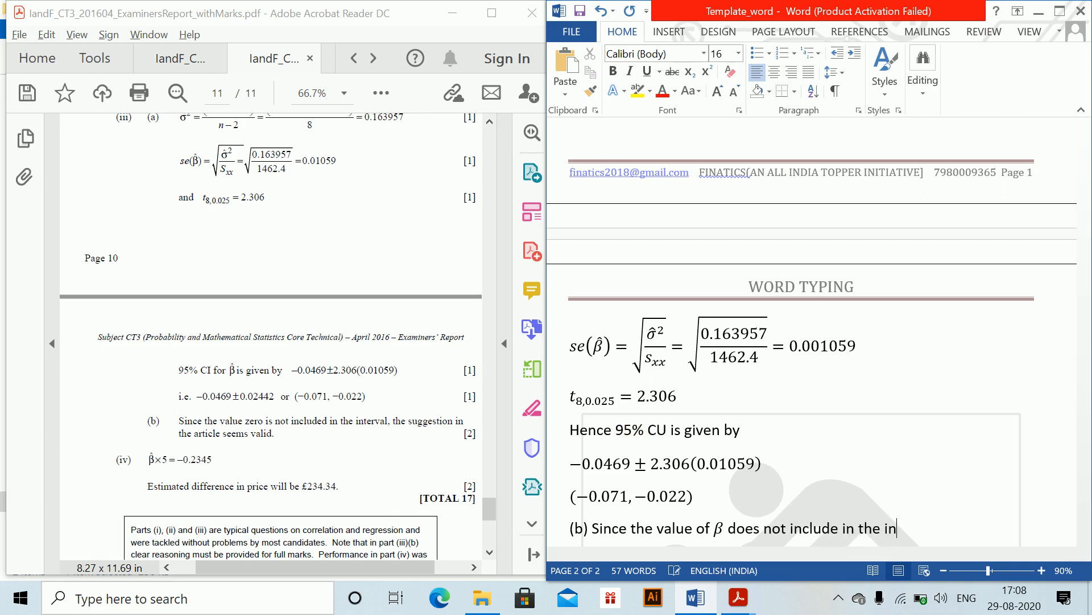
{"action": "type", "text": "terval hence the sg"}
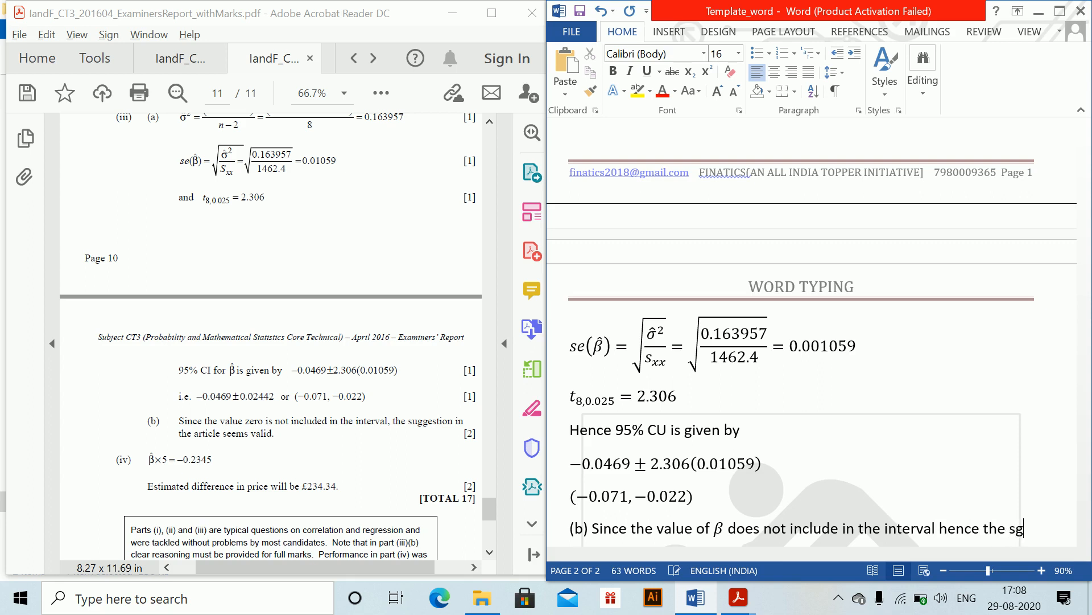
{"action": "type", "text": "ge"}
{"action": "key", "text": "BackSpace"}
{"action": "key", "text": "BackSpace"}
{"action": "key", "text": "BackSpace"}
{"action": "key", "text": "BackSpace"}
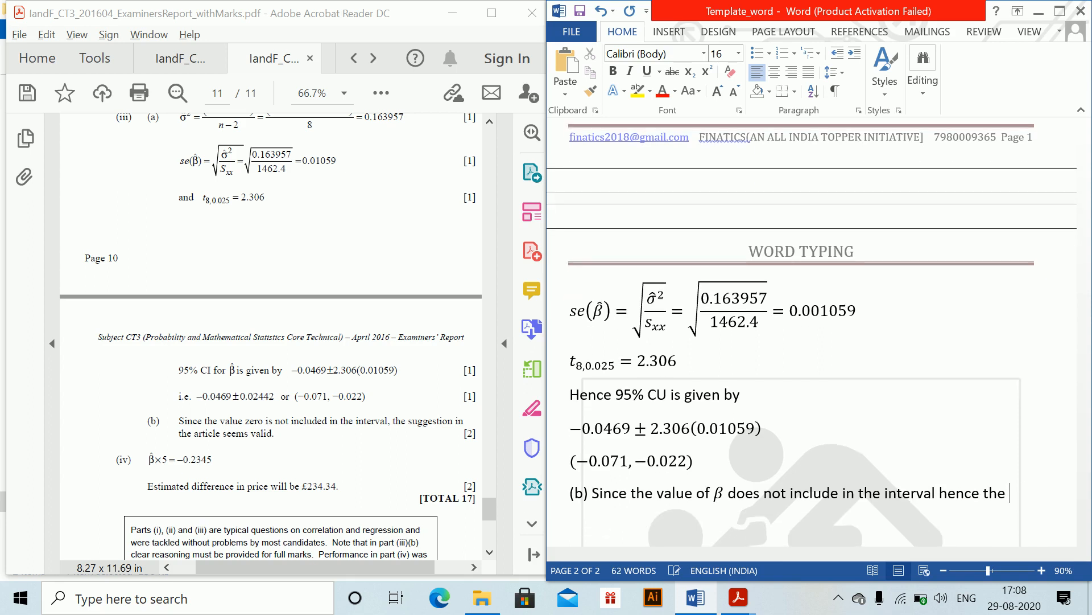
{"action": "type", "text": "suggestion in the art"}
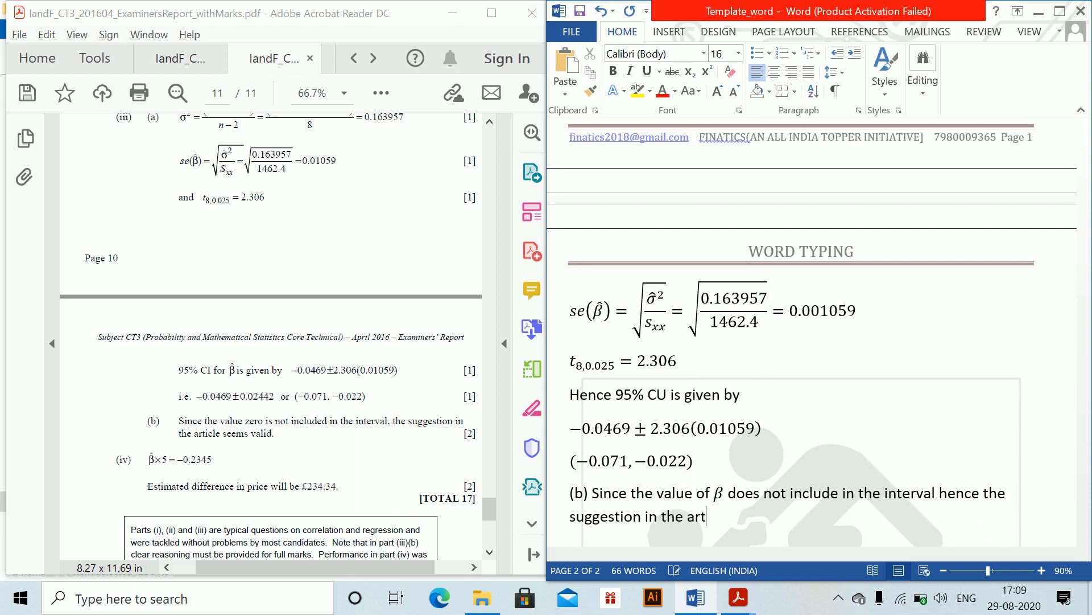
{"action": "type", "text": "icle seems"}
{"action": "key", "text": "BackSpace"}
{"action": "key", "text": "BackSpace"}
{"action": "type", "text": "nms val"}
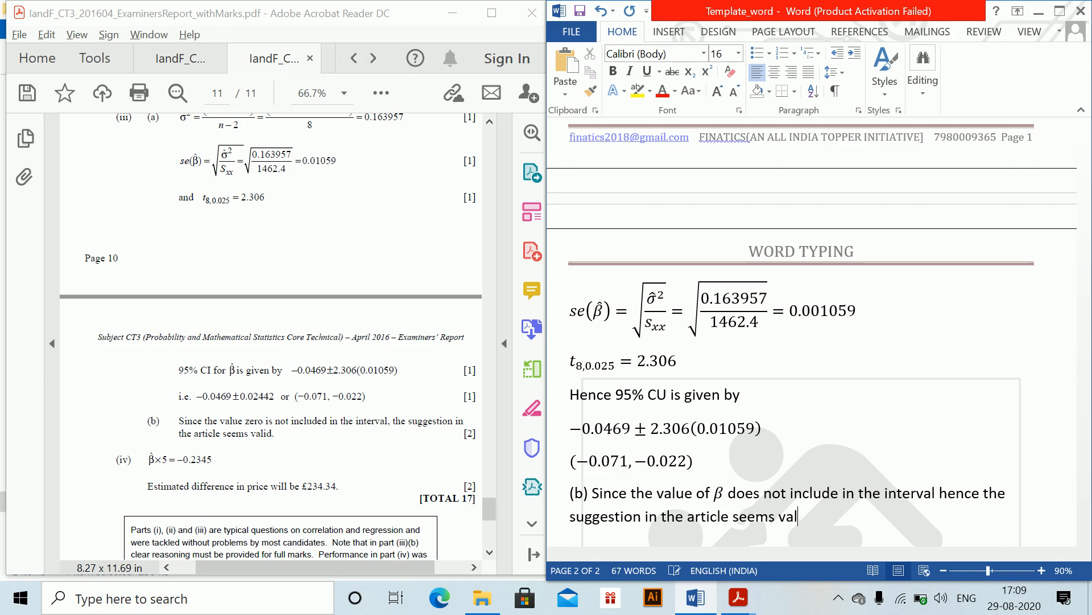
{"action": "type", "text": "id"}
{"action": "key", "text": "Return"}
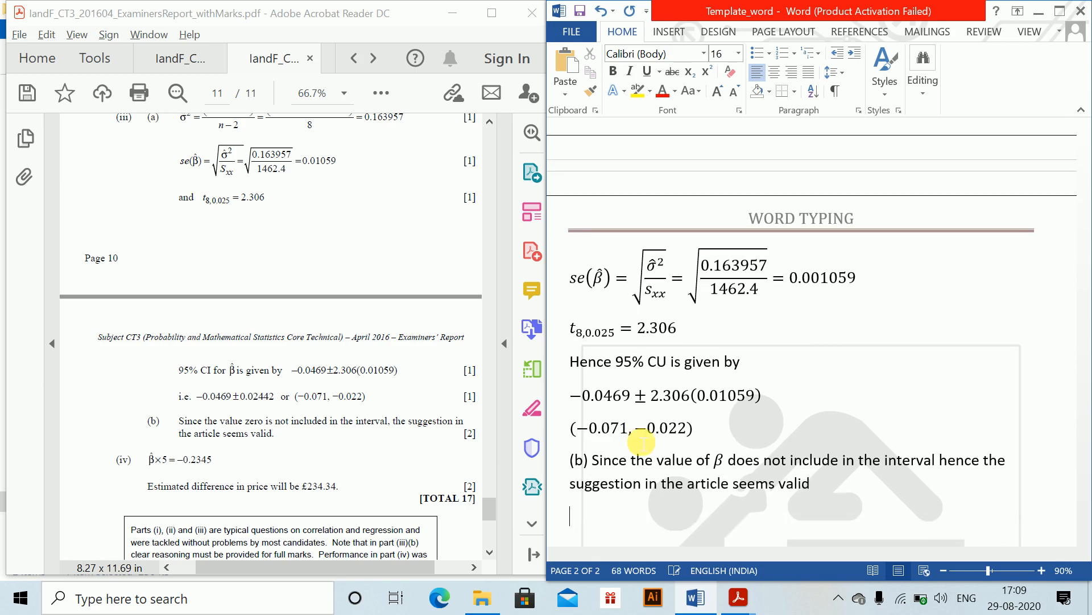
- Add the label (iv) and insert an equation β̂ * 5 = −0.2345 on the line below it
{"action": "type", "text": "="}
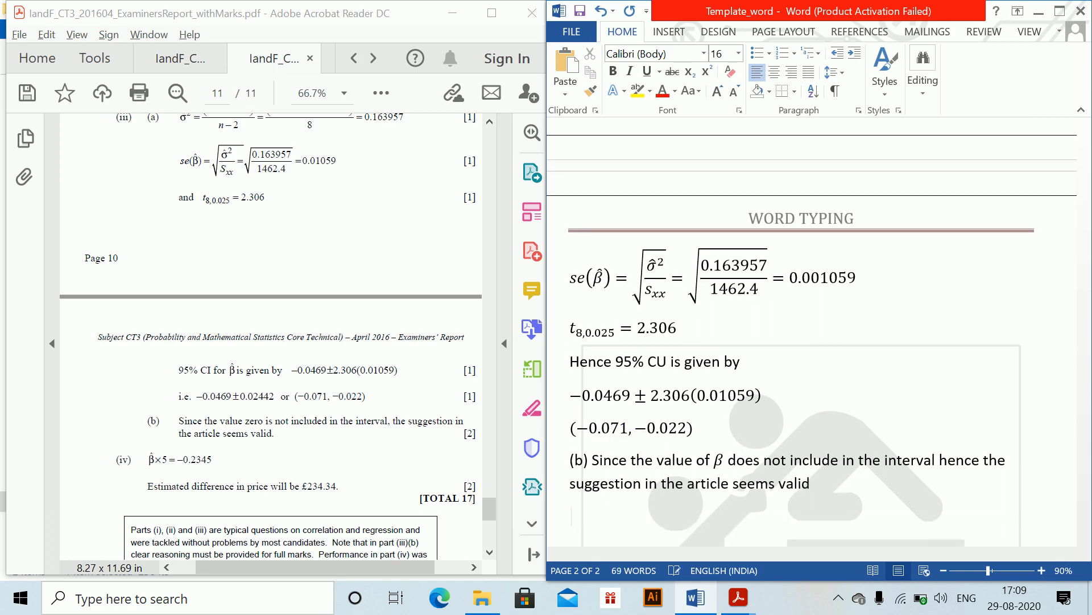
{"action": "type", "text": "(iv)"}
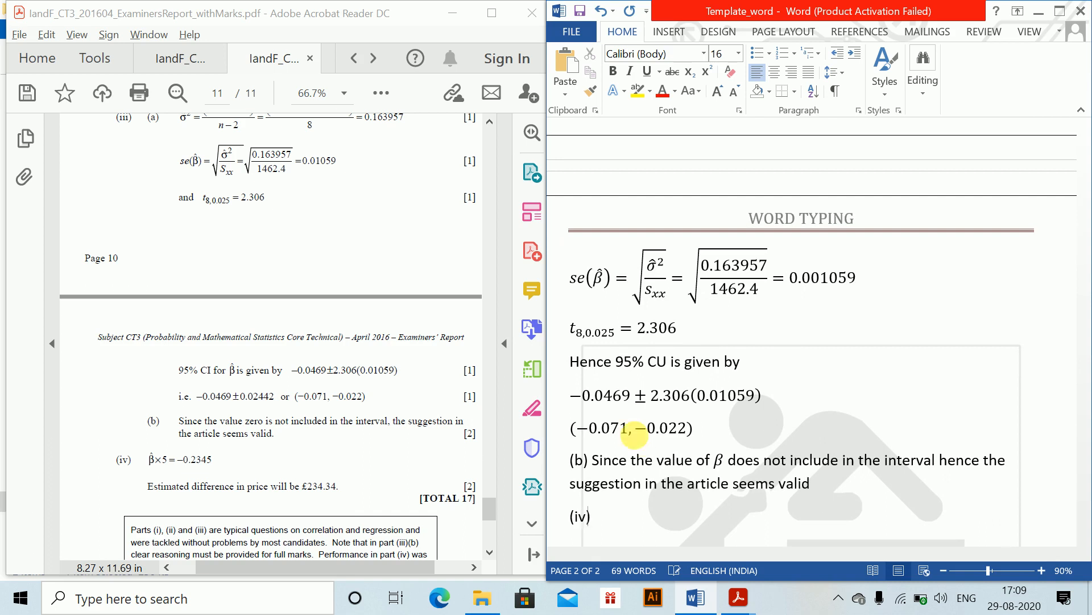
{"action": "key", "text": "Return"}
{"action": "key", "text": "alt+equal"}
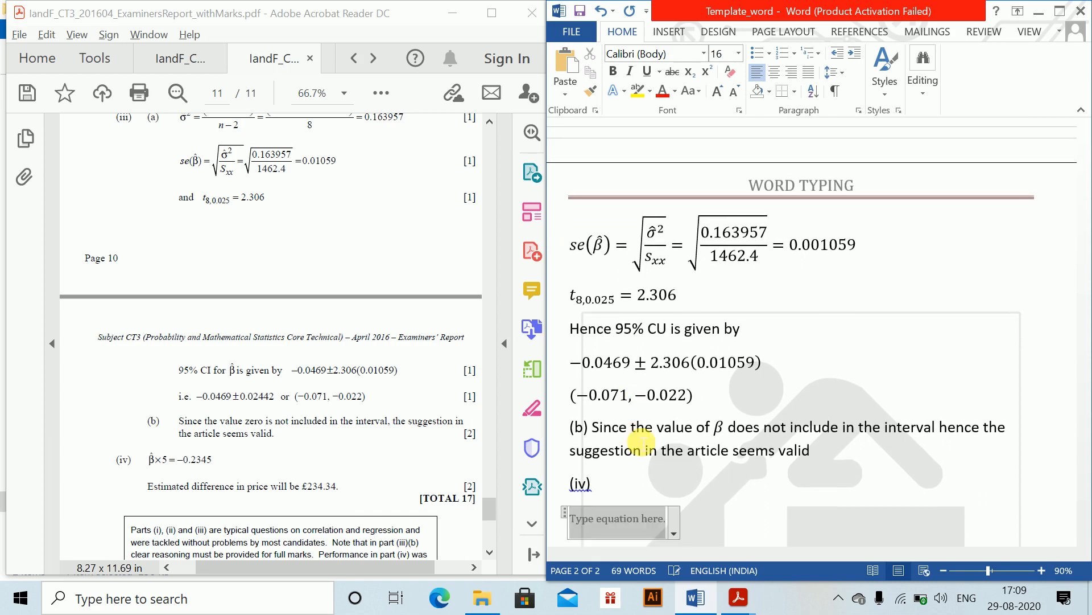
{"action": "type", "text": "\beta \\hat "}
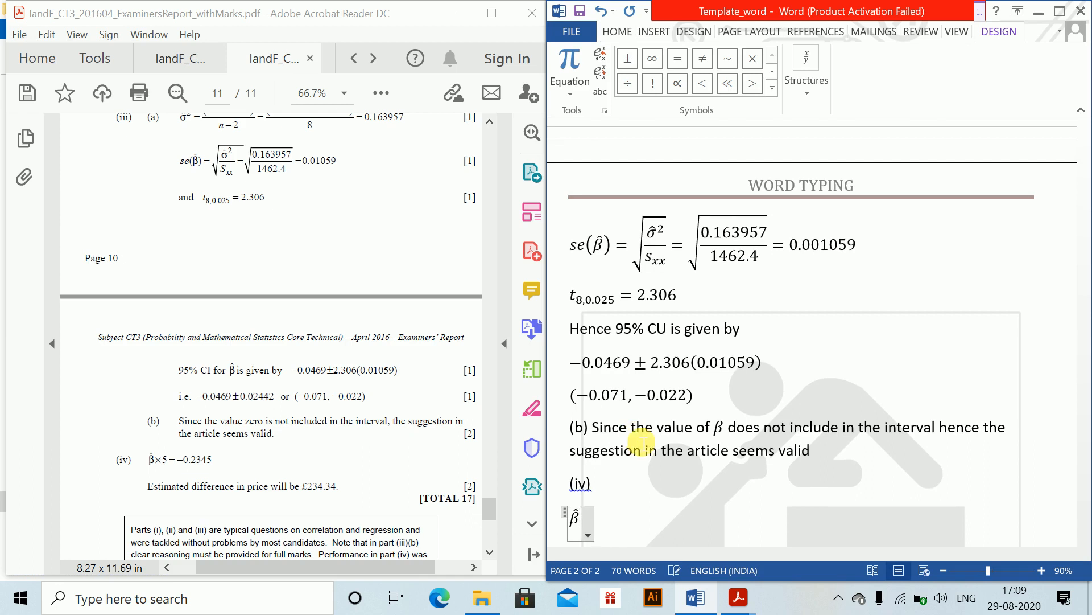
{"action": "type", "text": "*5="}
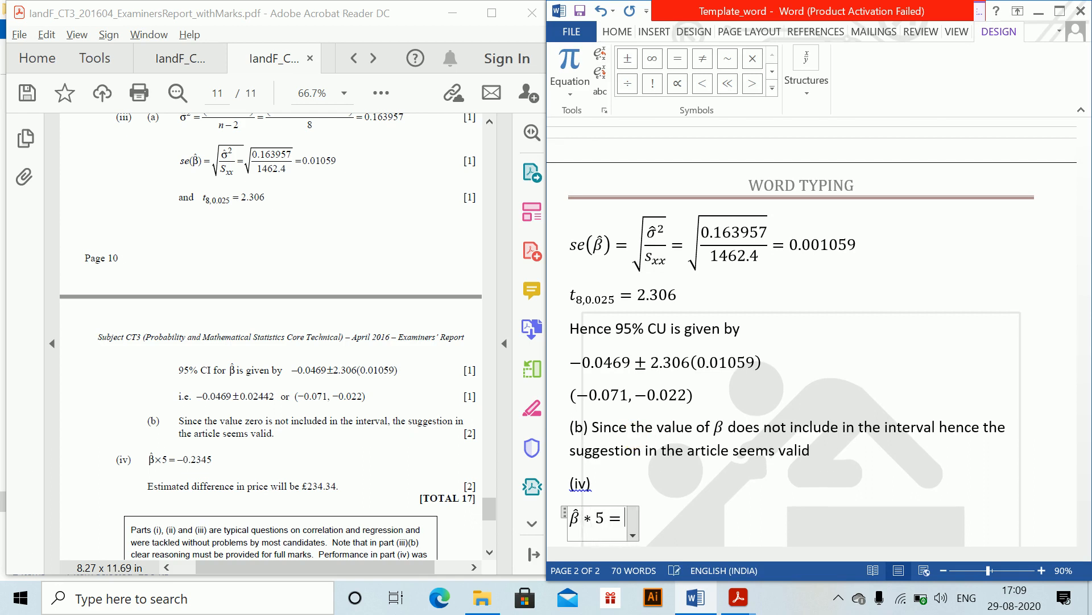
{"action": "type", "text": "-0.23"}
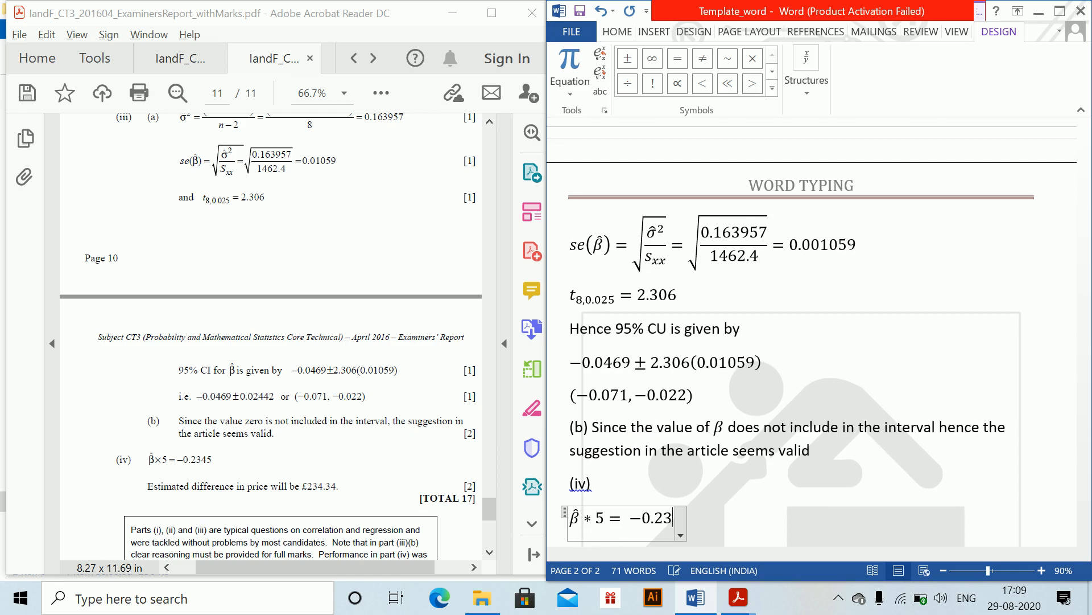
{"action": "type", "text": "45"}
{"action": "key", "text": "Return"}
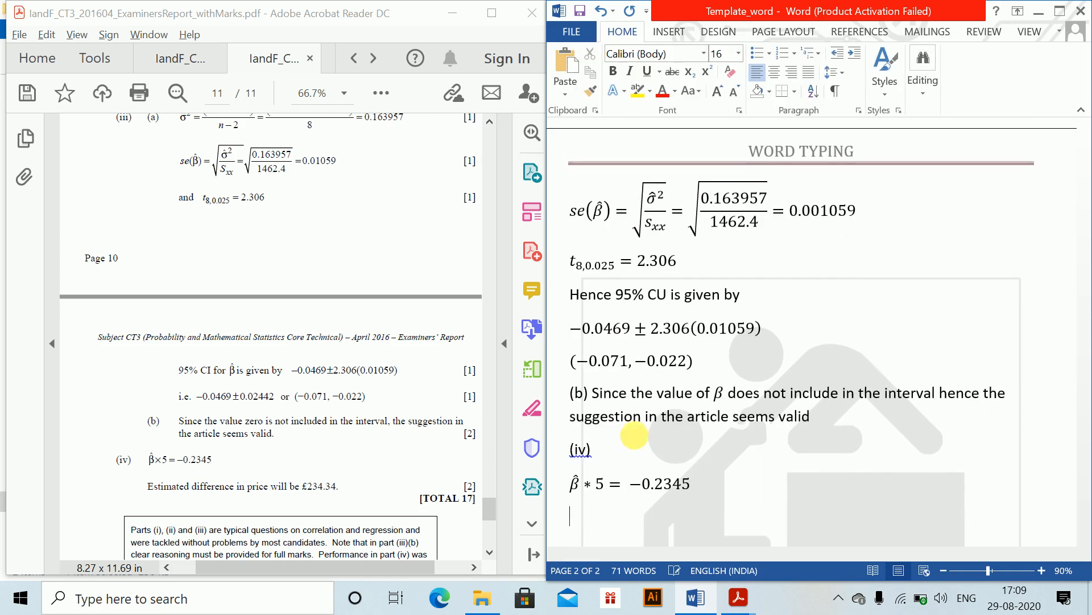
- Type the sentence "Estimated difference in price is 234.34" below the (iv) equation and start a new line
{"action": "type", "text": "Estimated "}
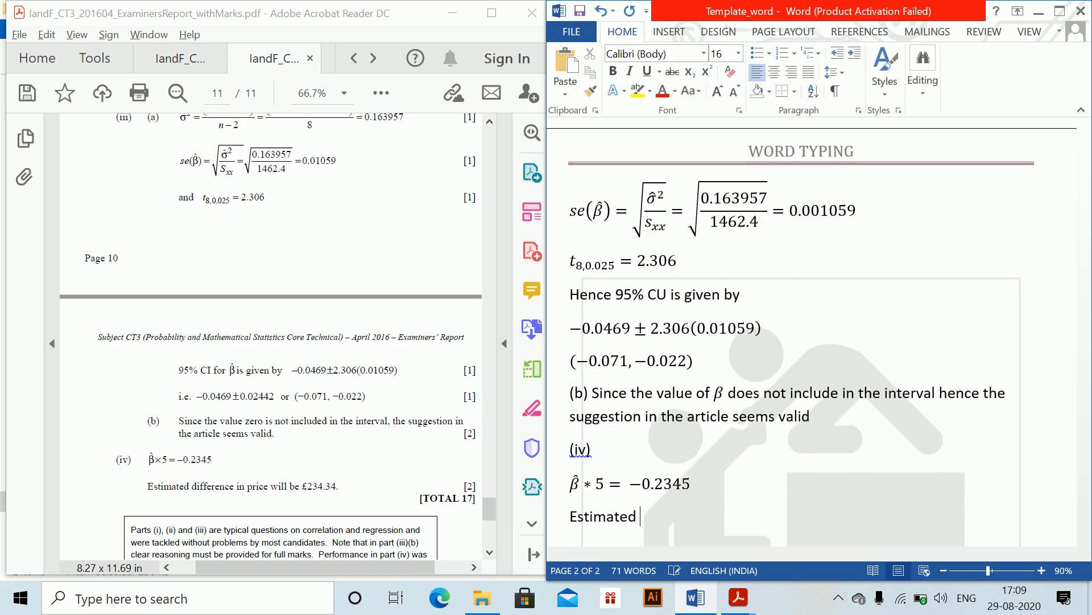
{"action": "type", "text": "difference in pr"}
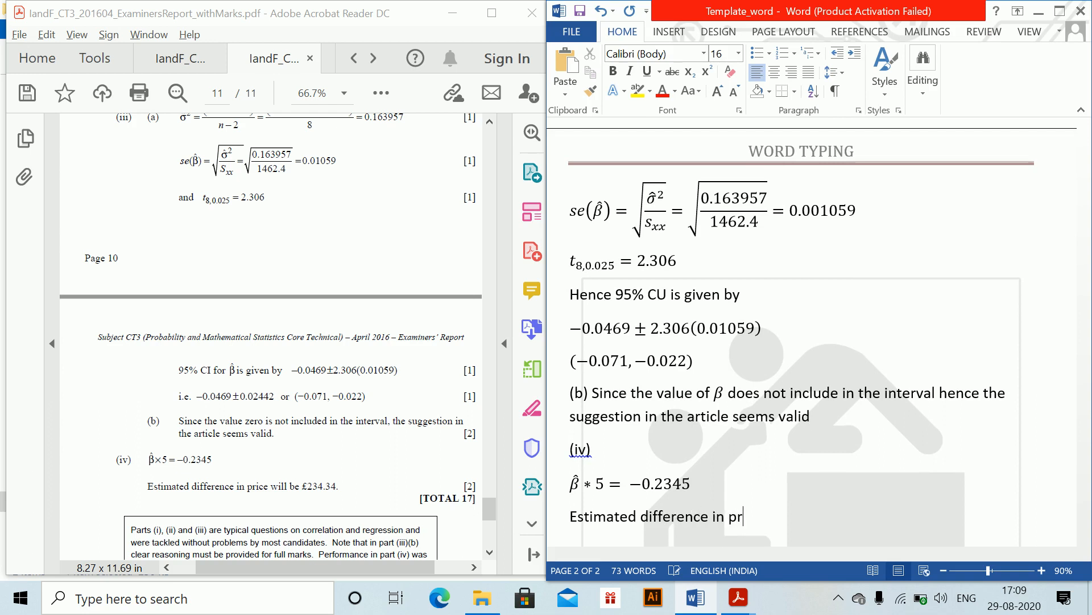
{"action": "type", "text": "ice is"}
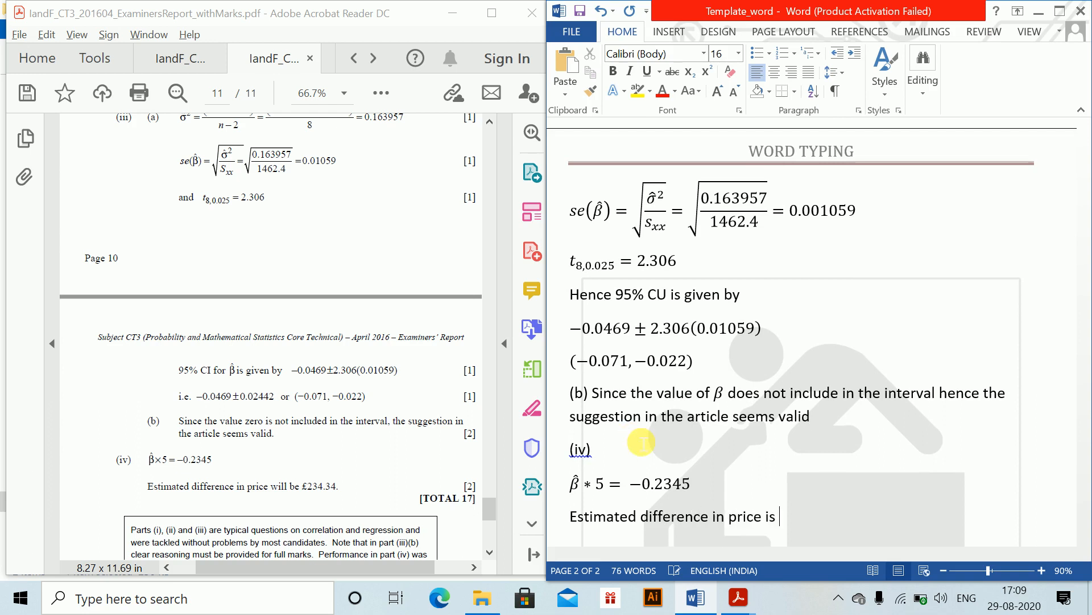
{"action": "type", "text": " 234.3"}
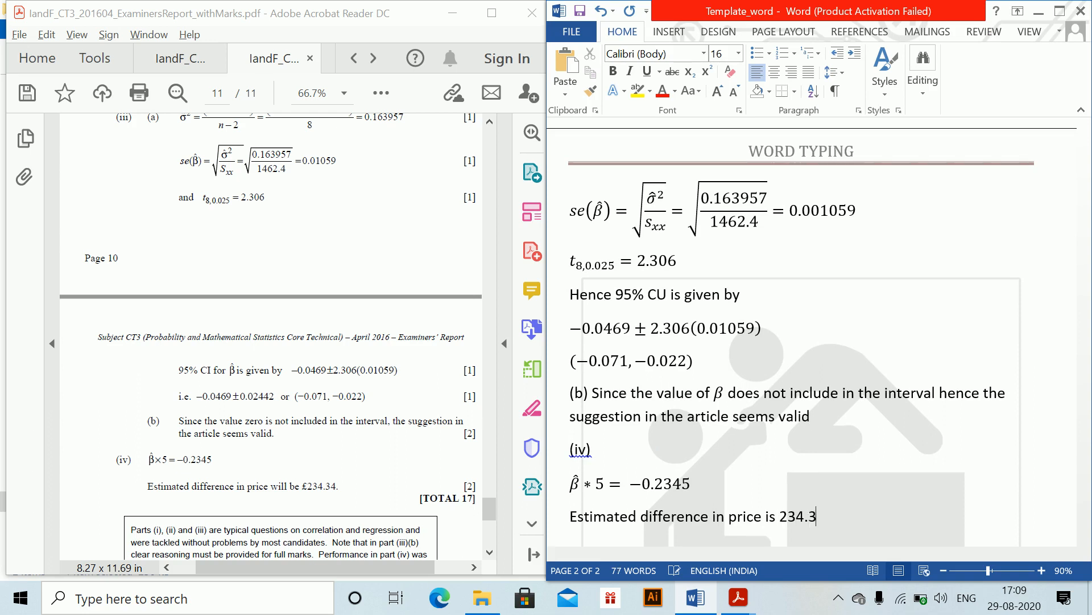
{"action": "type", "text": "4"}
{"action": "key", "text": "Return"}
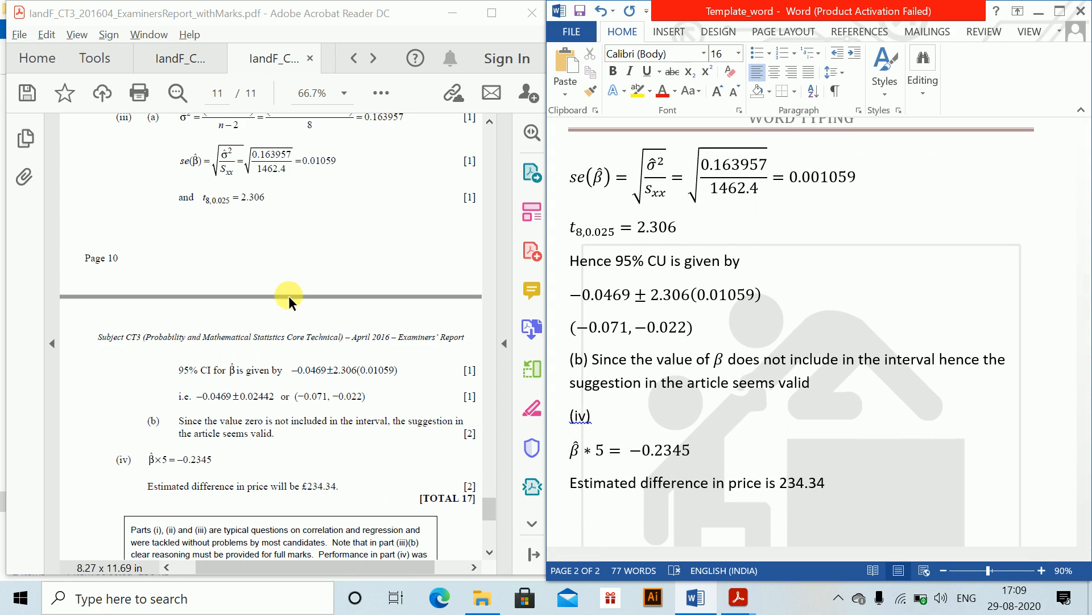
- Bring up the September 2016 exam paper, insert a page break and head the new page "Question 2."
{"action": "left_click", "coordinate": [374, 58]}
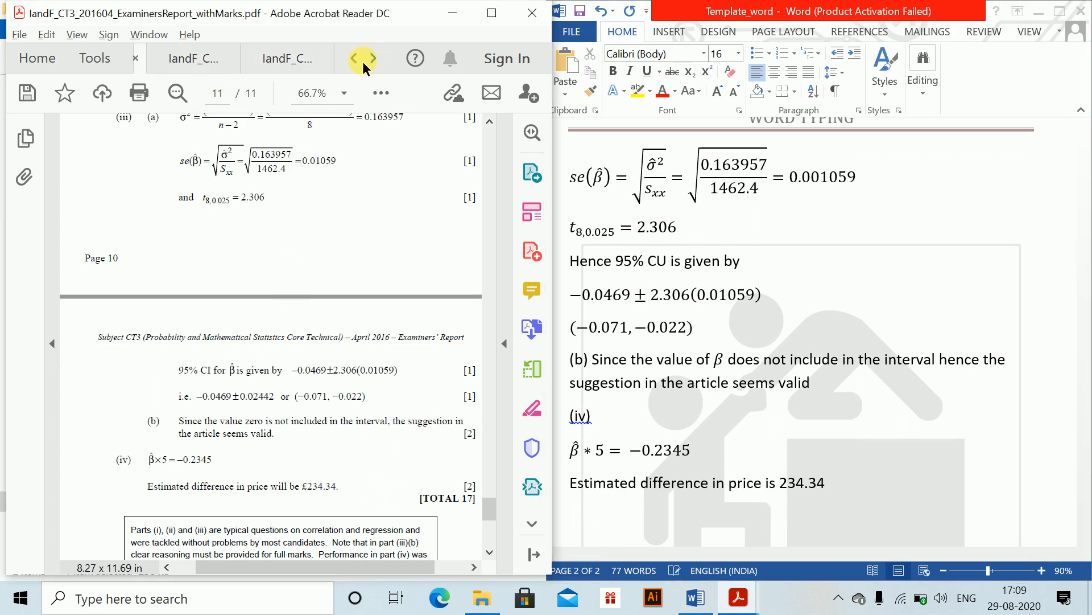
{"action": "left_click", "coordinate": [191, 59]}
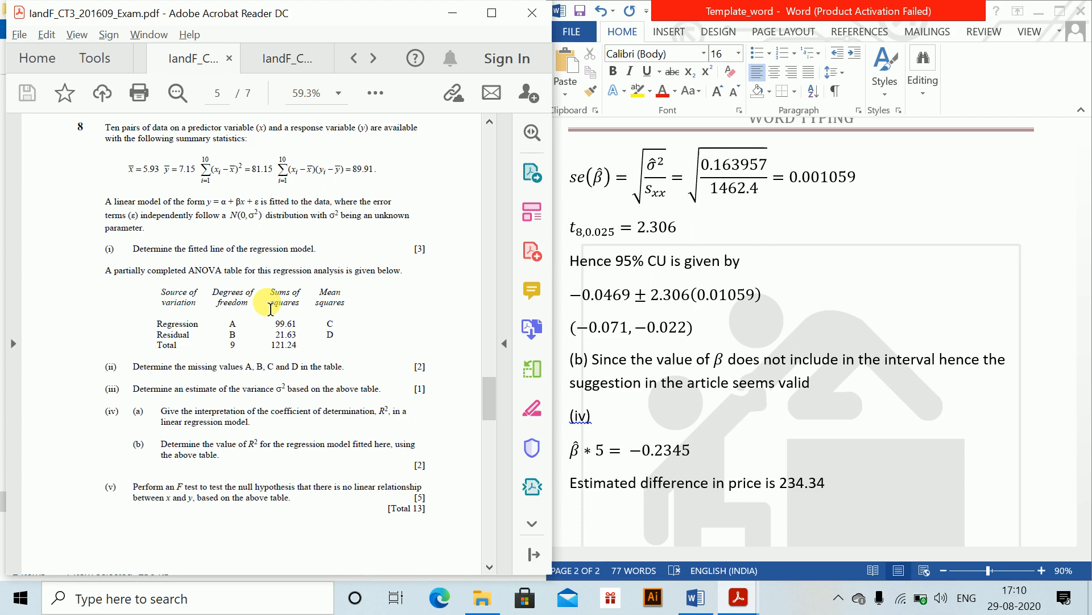
{"action": "left_click", "coordinate": [920, 479]}
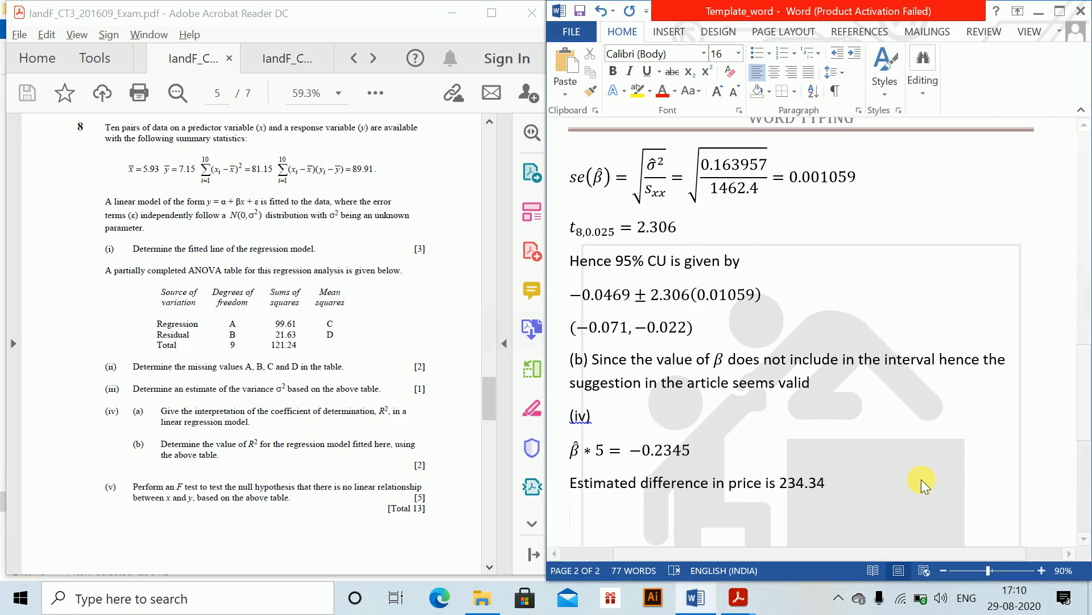
{"action": "key", "text": "ctrl+Return"}
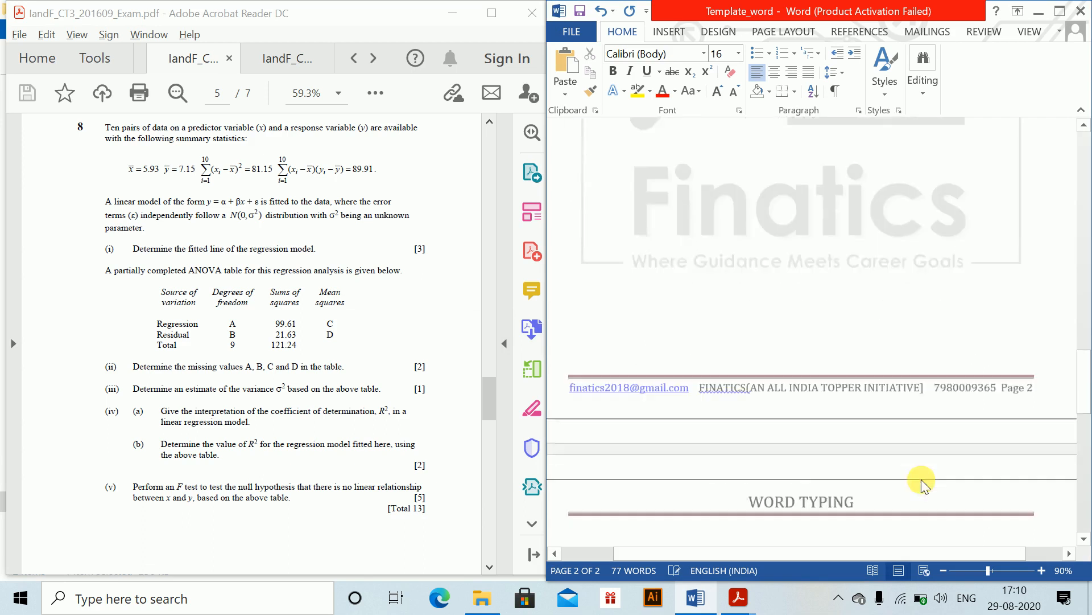
{"action": "left_click_drag", "start_coordinate": [1088, 382], "coordinate": [1087, 421]}
{"action": "type", "text": "Q"}
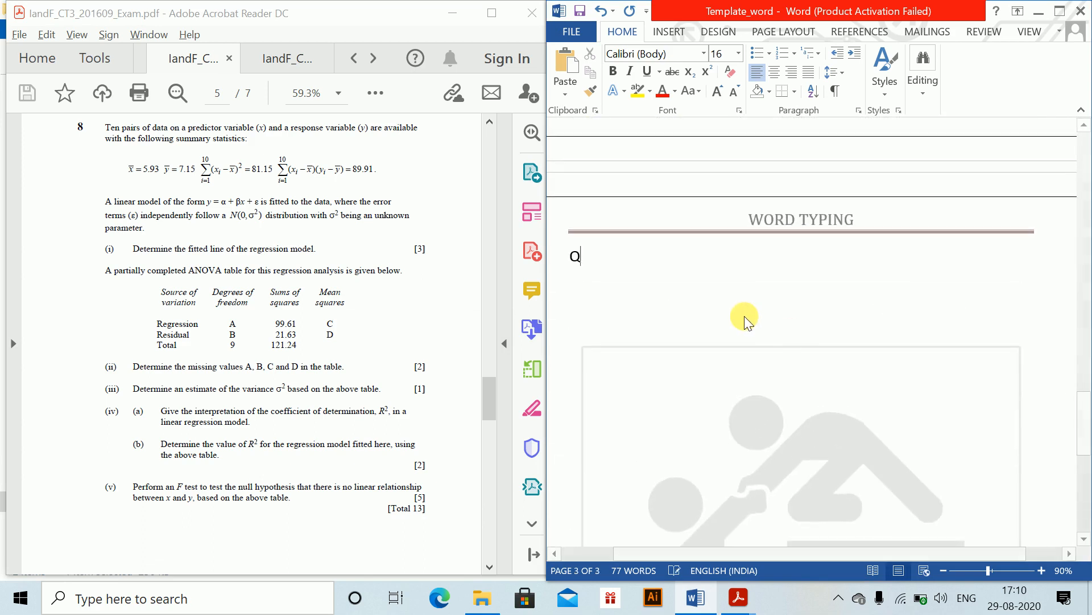
{"action": "type", "text": "uestion 2."}
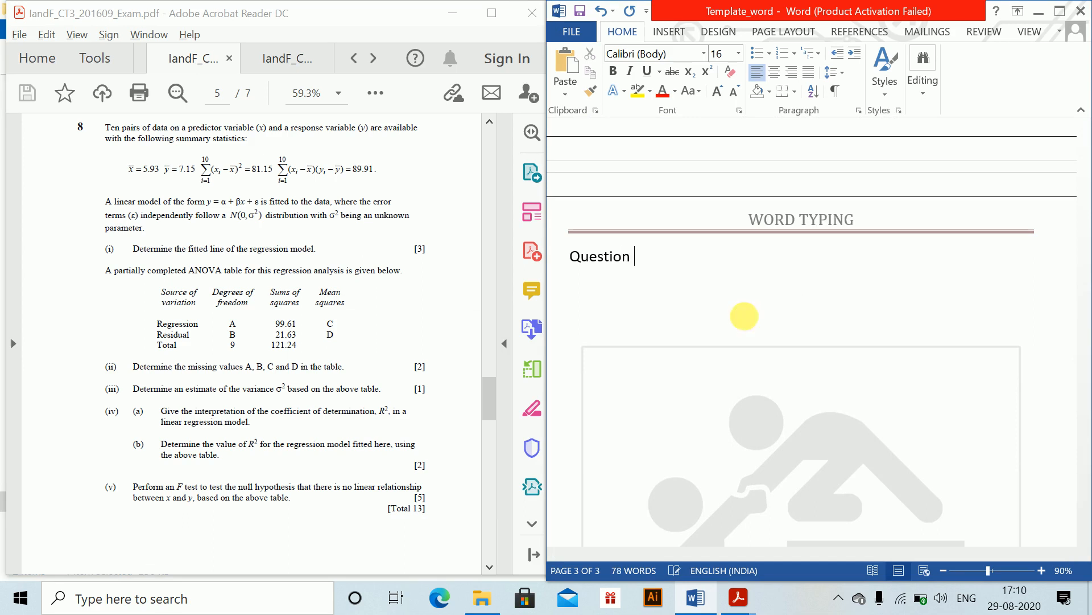
{"action": "key", "text": "Return"}
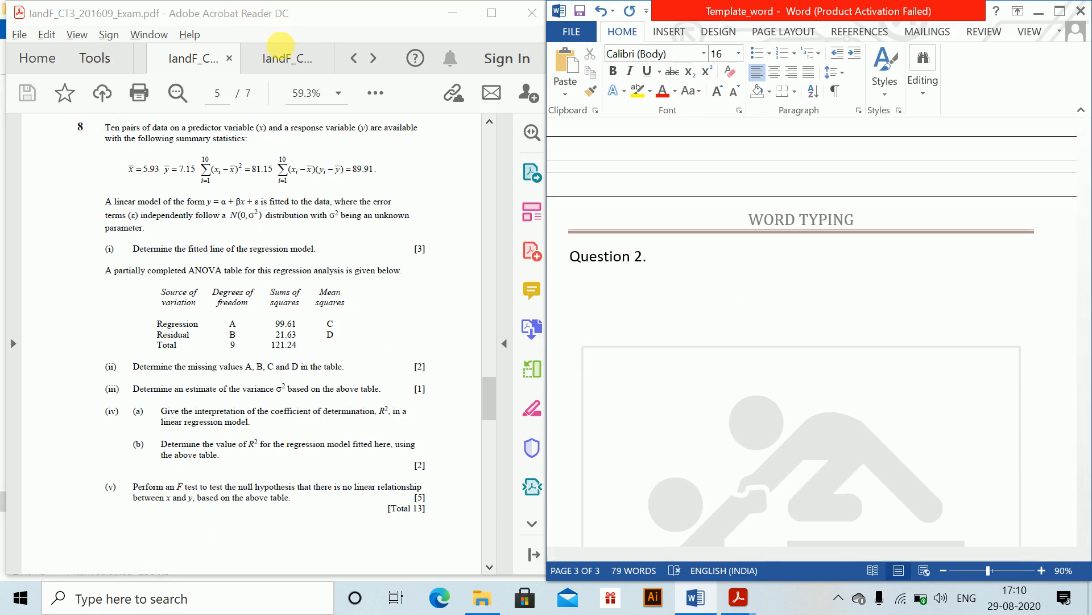
- Add the label (i) and insert the equation β̂ = S_xy/S_xx = 89.91/81.15 = 1.108 below it
{"action": "left_click", "coordinate": [285, 57]}
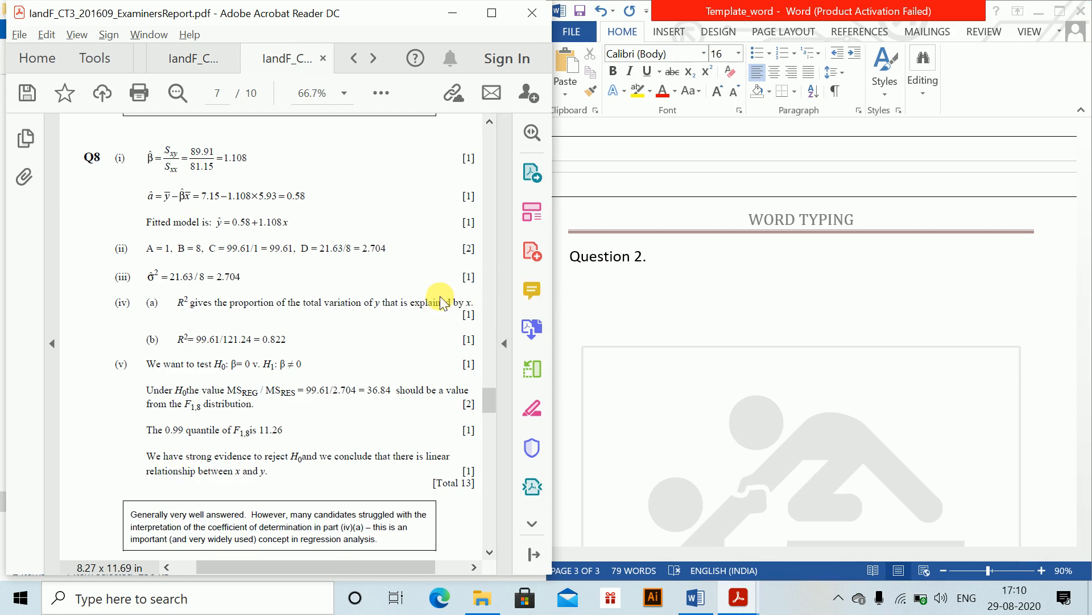
{"action": "left_click", "coordinate": [637, 310]}
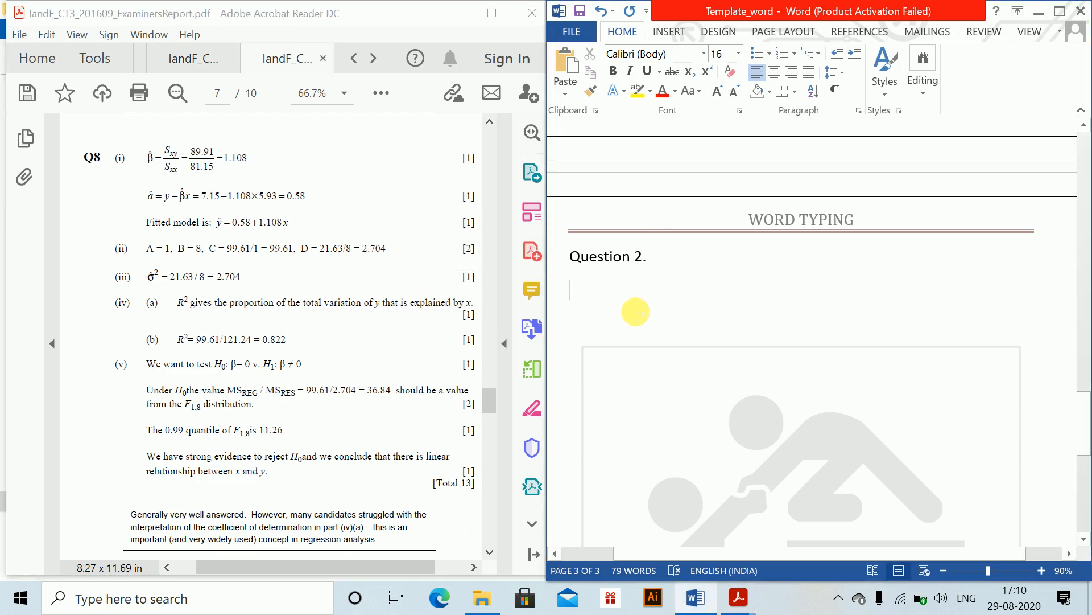
{"action": "type", "text": "(i)"}
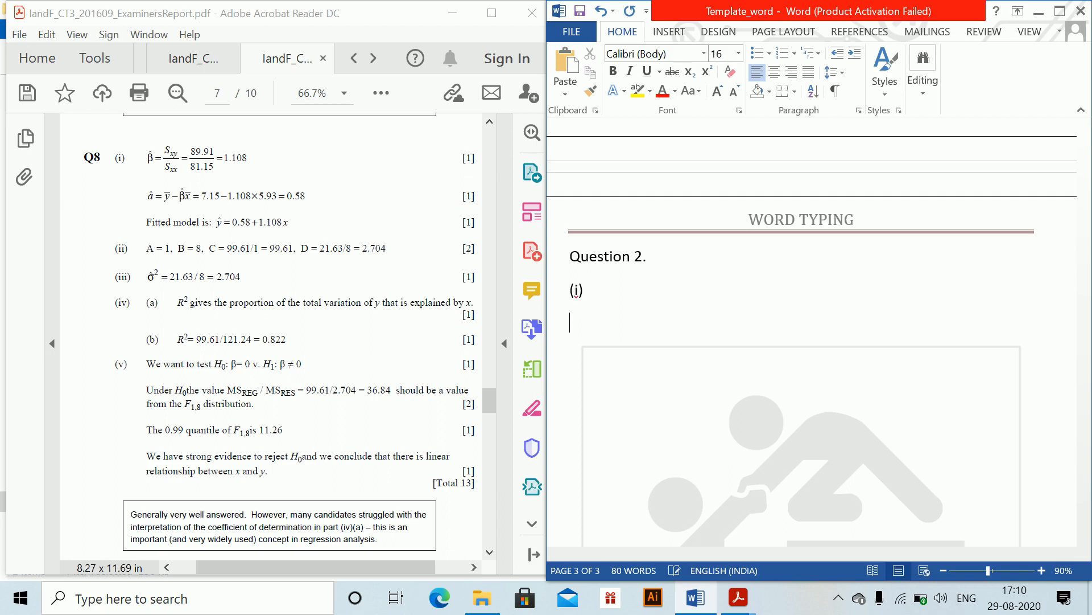
{"action": "key", "text": "alt+equal"}
{"action": "type", "text": "\\bet"}
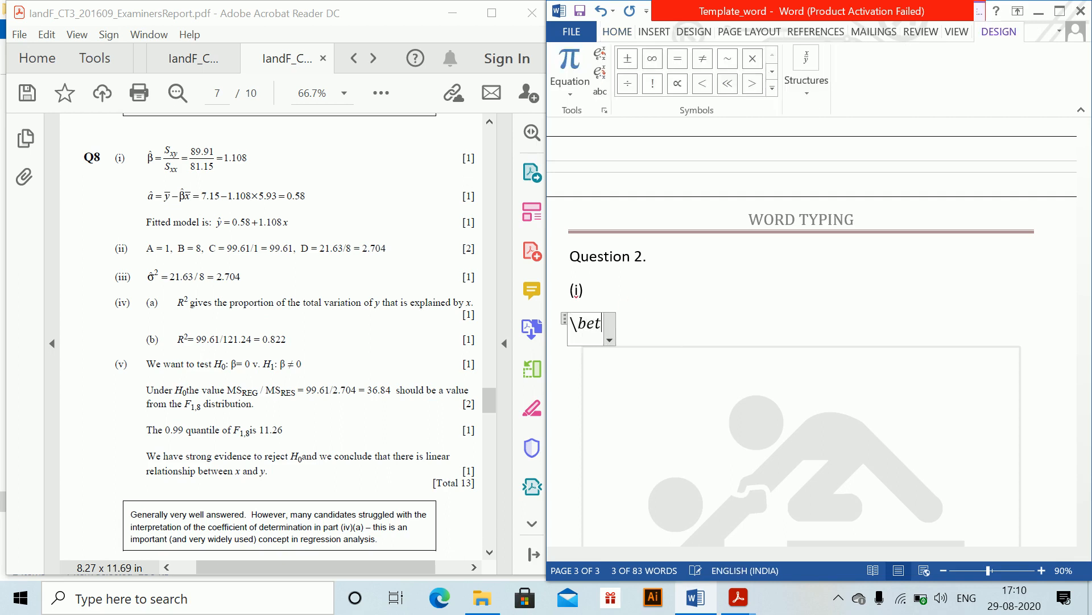
{"action": "type", "text": "a"}
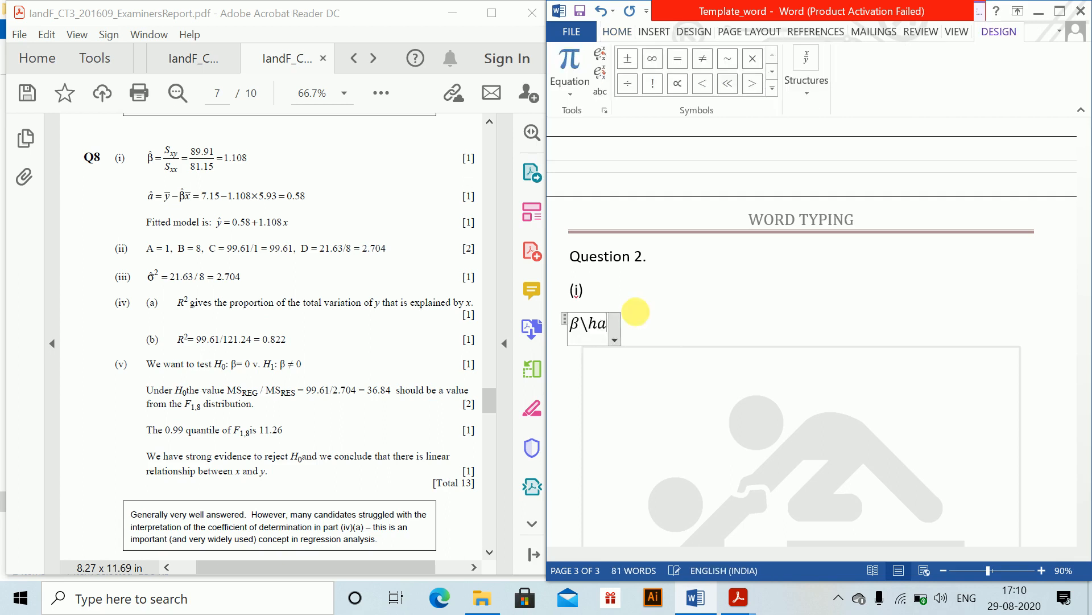
{"action": "type", "text": " \\hat  "}
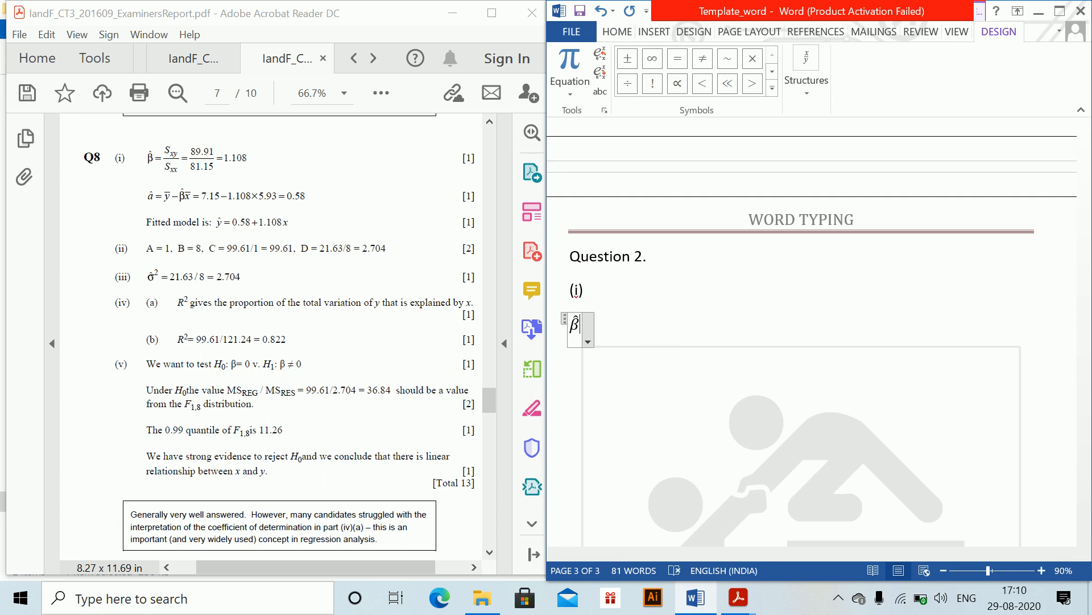
{"action": "type", "text": "=$"}
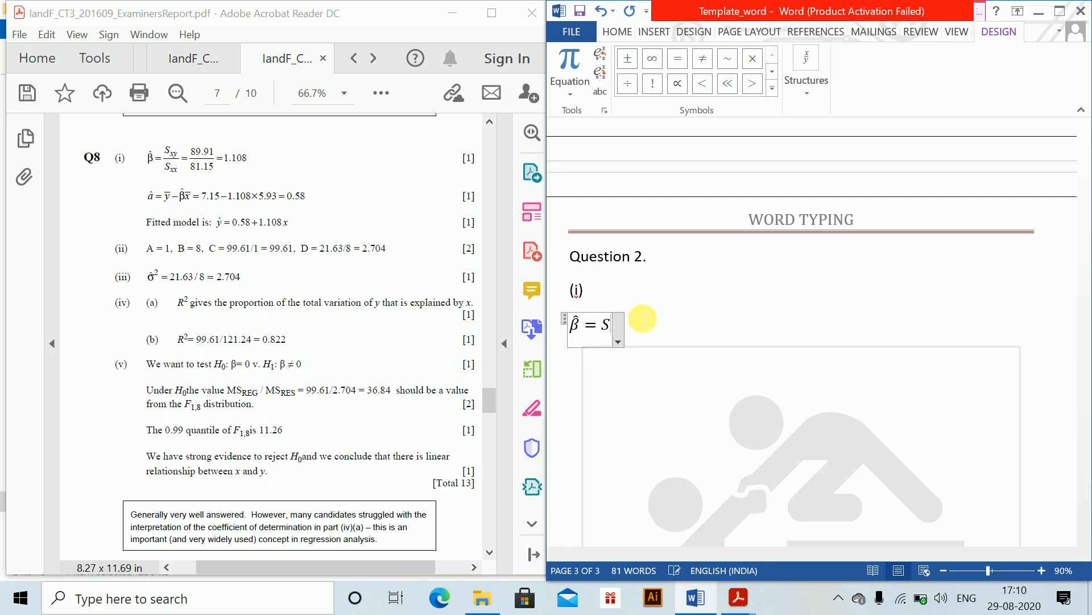
{"action": "type", "text": "_xy "}
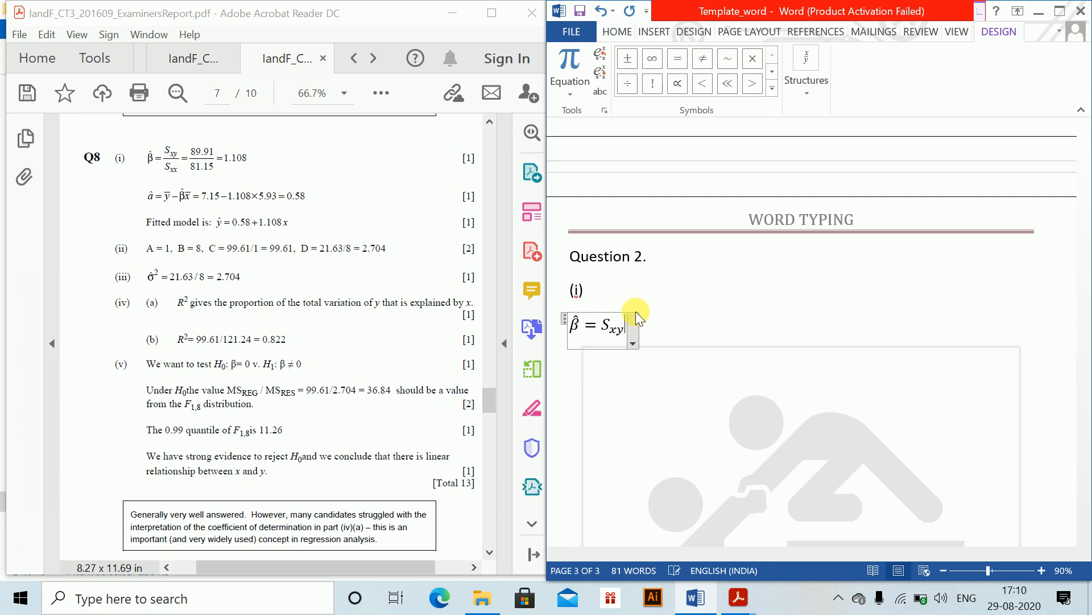
{"action": "type", "text": "/Sxx"}
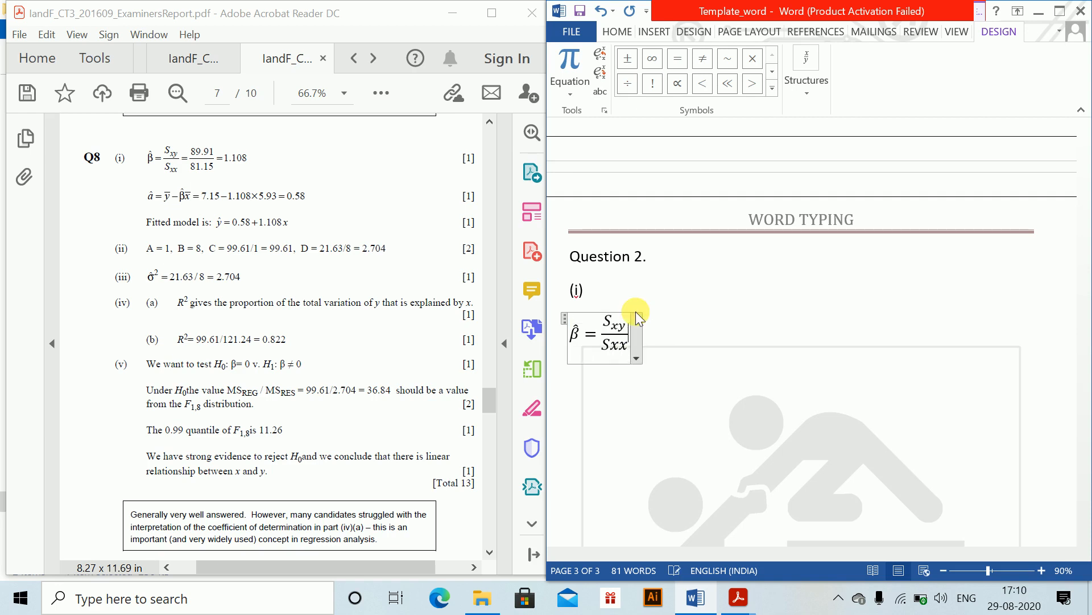
{"action": "key", "text": "Left"}
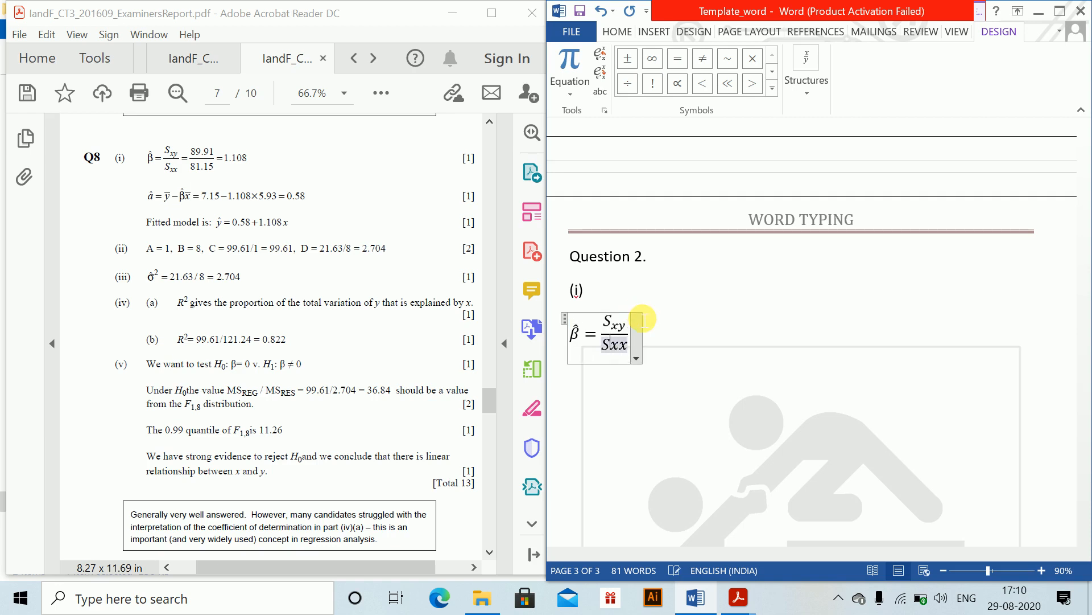
{"action": "type", "text": "_"}
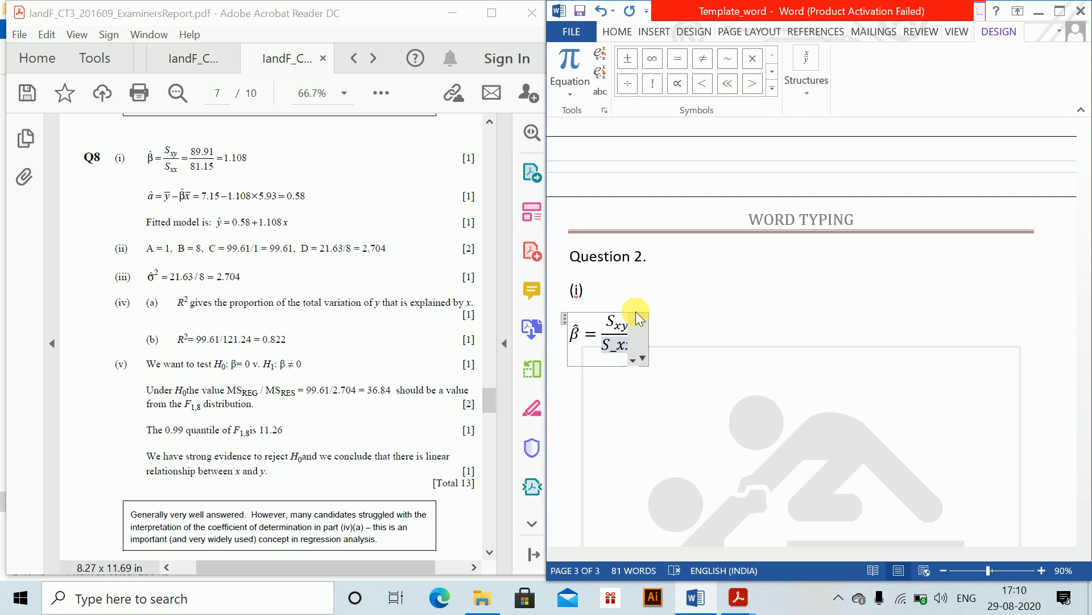
{"action": "key", "text": "space"}
{"action": "type", "text": "="}
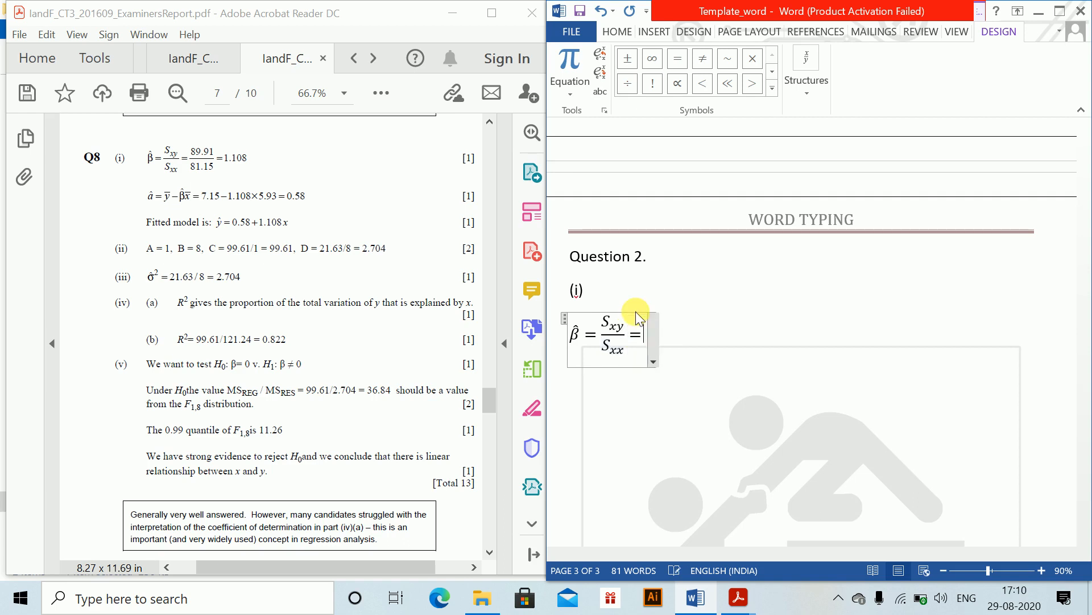
{"action": "type", "text": "89.91"}
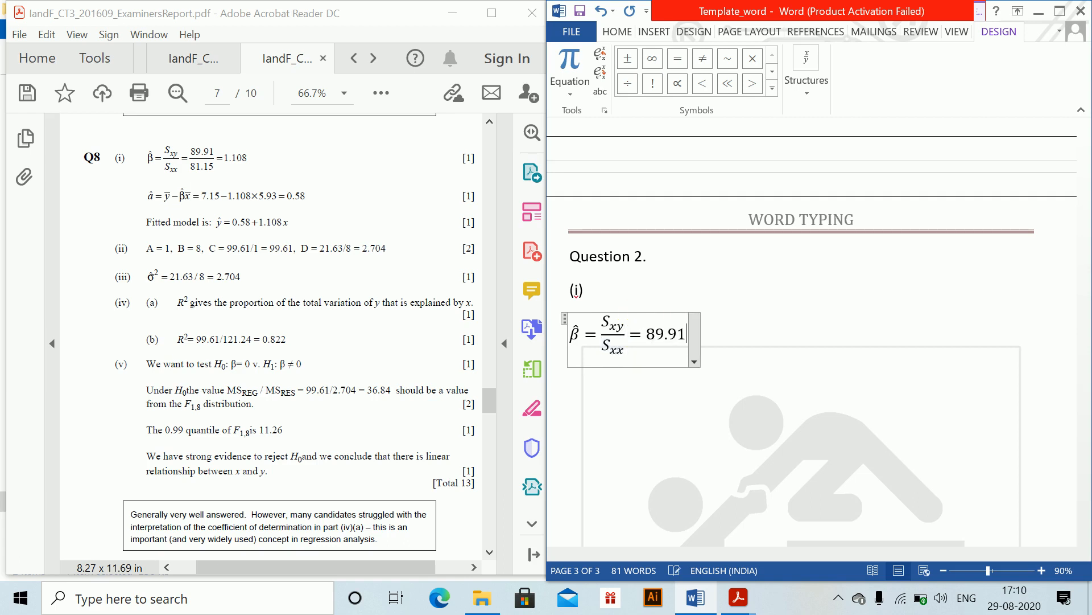
{"action": "type", "text": "/81.15"}
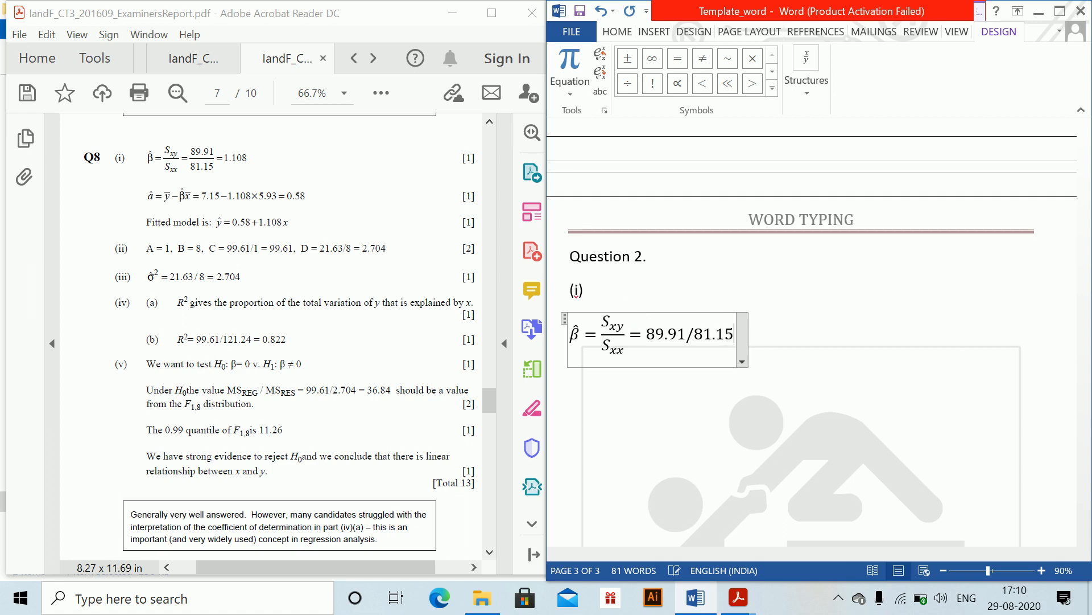
{"action": "key", "text": "space"}
{"action": "type", "text": "=1.108"}
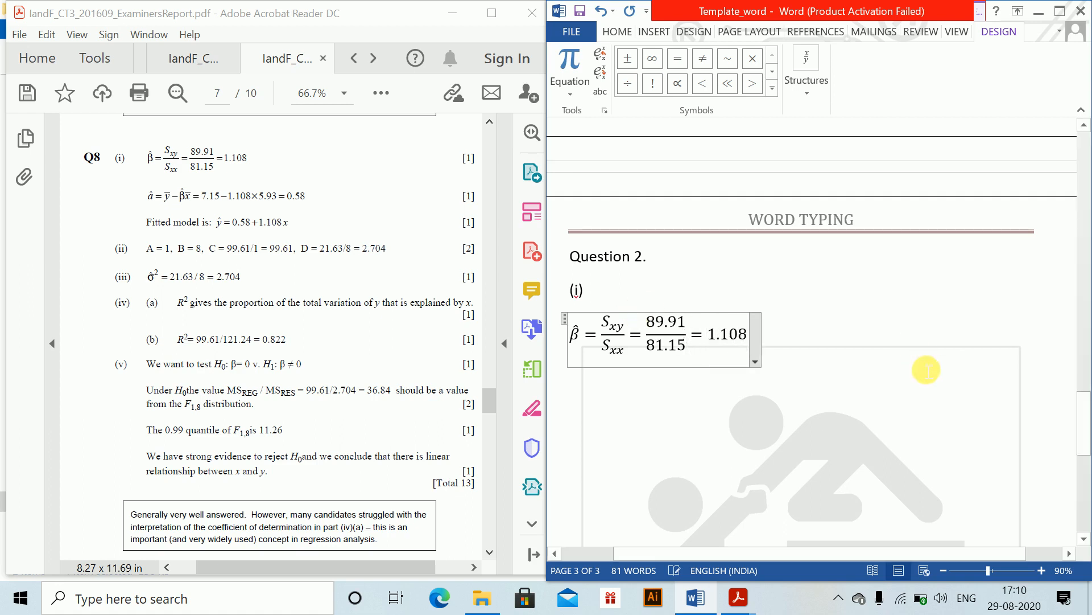
- On a new line below the β̂ equation, insert the equation α̂ = ȳ − β̂x̄ = 7.15 − 1.108*5.93 = 0.58
{"action": "left_click", "coordinate": [858, 354]}
{"action": "key", "text": "Return"}
{"action": "type", "text": "\\"}
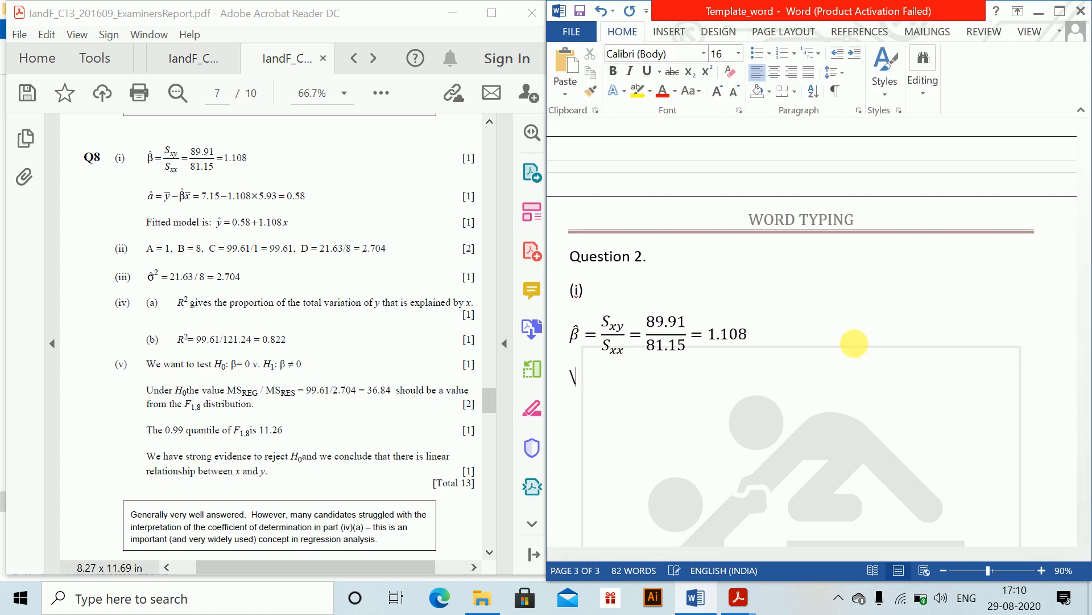
{"action": "key", "text": "BackSpace"}
{"action": "key", "text": "alt+equal"}
{"action": "type", "text": "\\alp"}
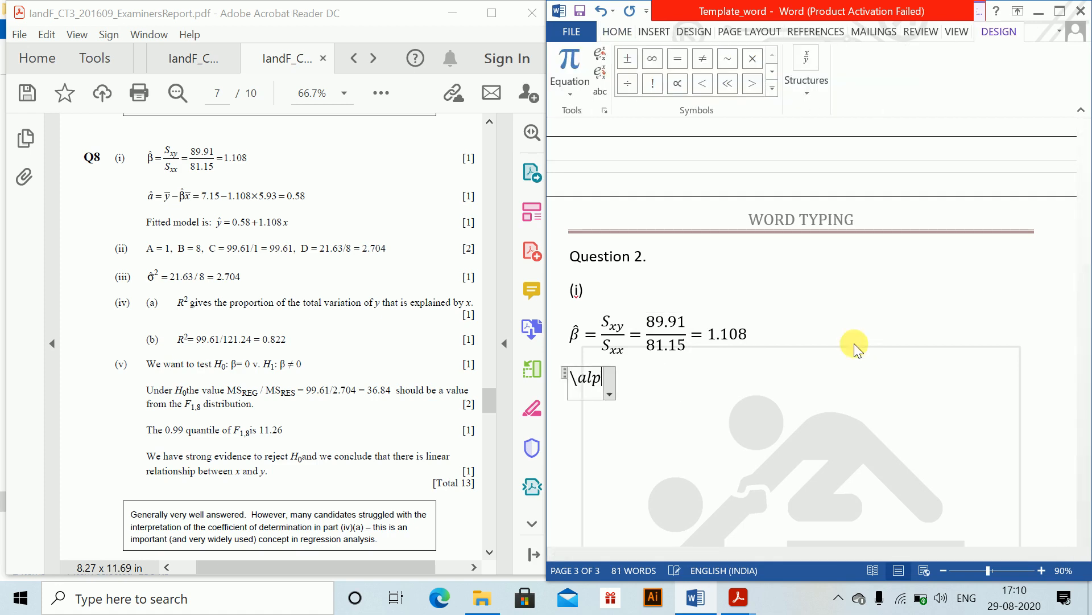
{"action": "type", "text": "ha \\hat"}
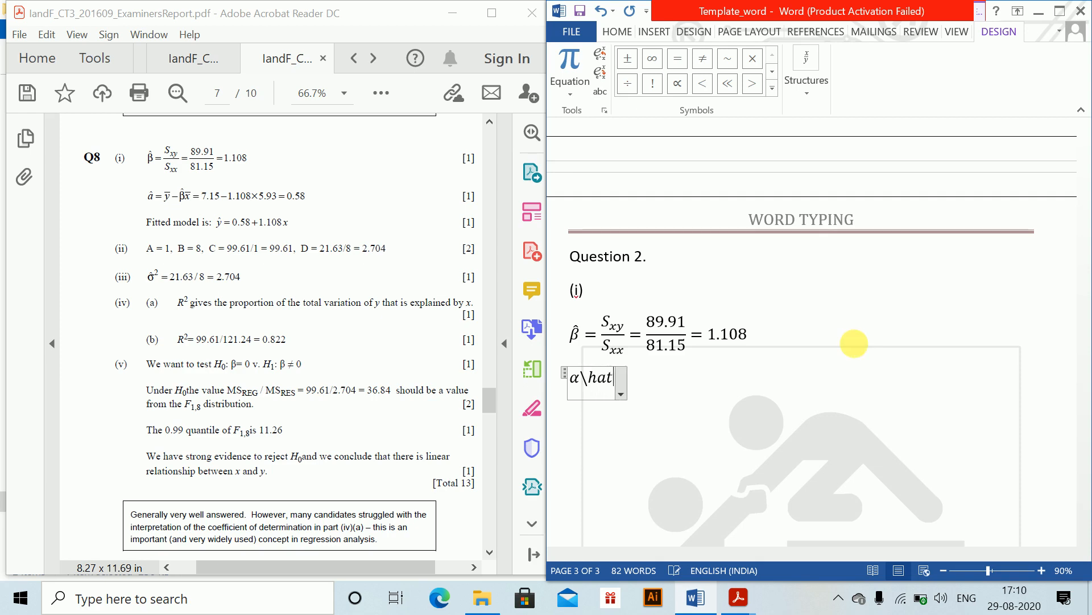
{"action": "type", "text": " ="}
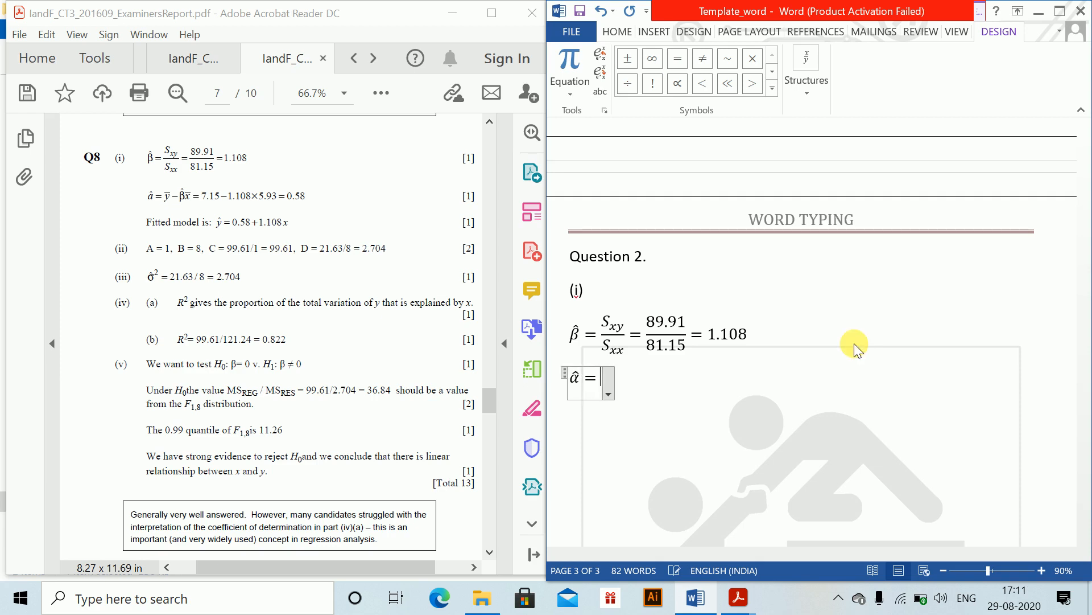
{"action": "type", "text": "y\\bar "}
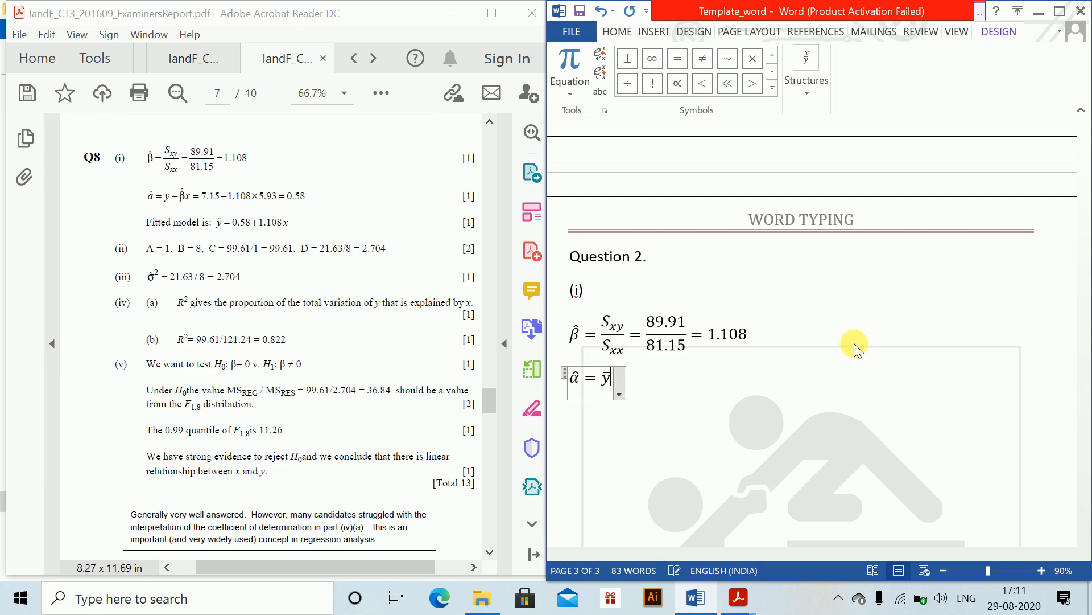
{"action": "type", "text": "-\\beta "}
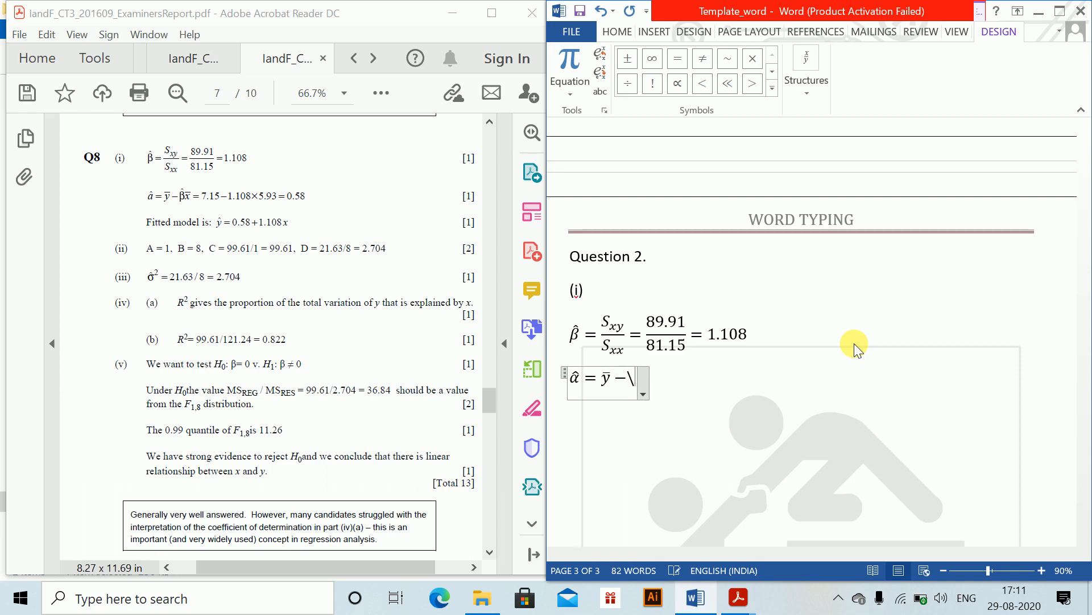
{"action": "type", "text": "\\hat "}
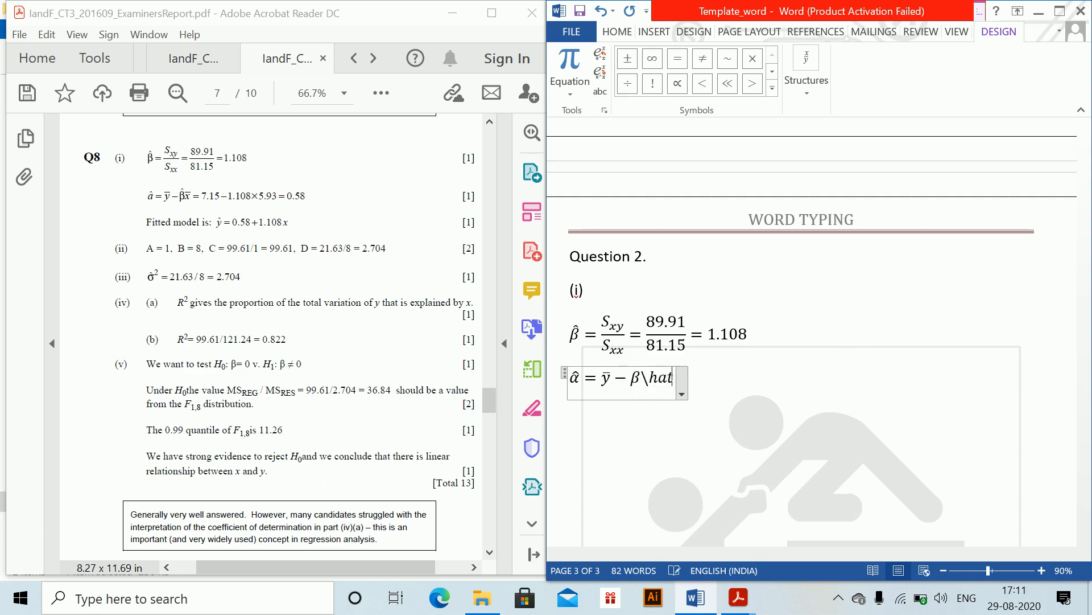
{"action": "type", "text": "x\\bar "}
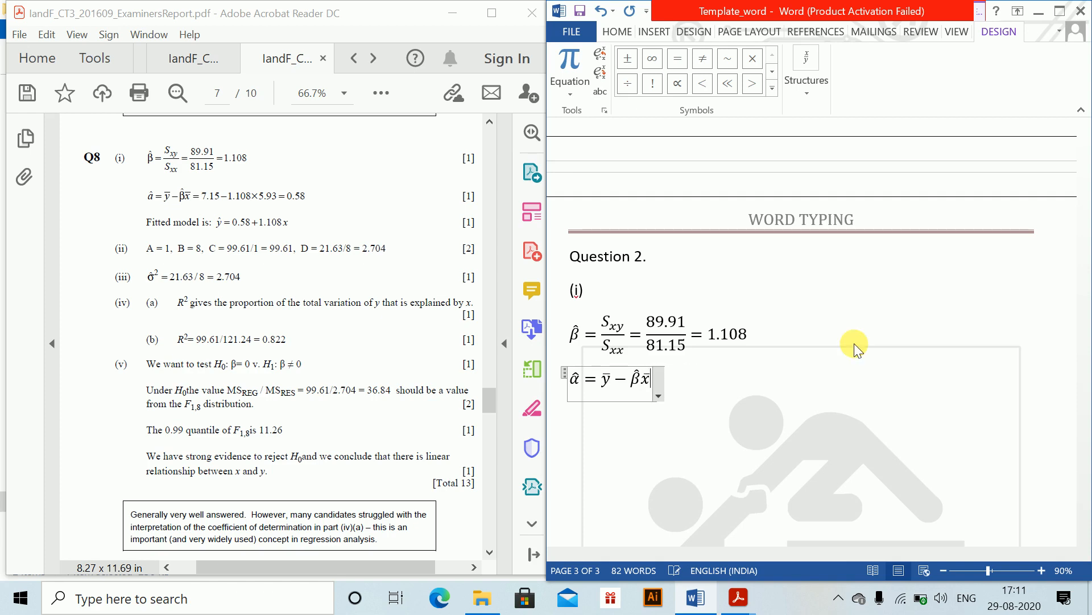
{"action": "type", "text": "=7.1"}
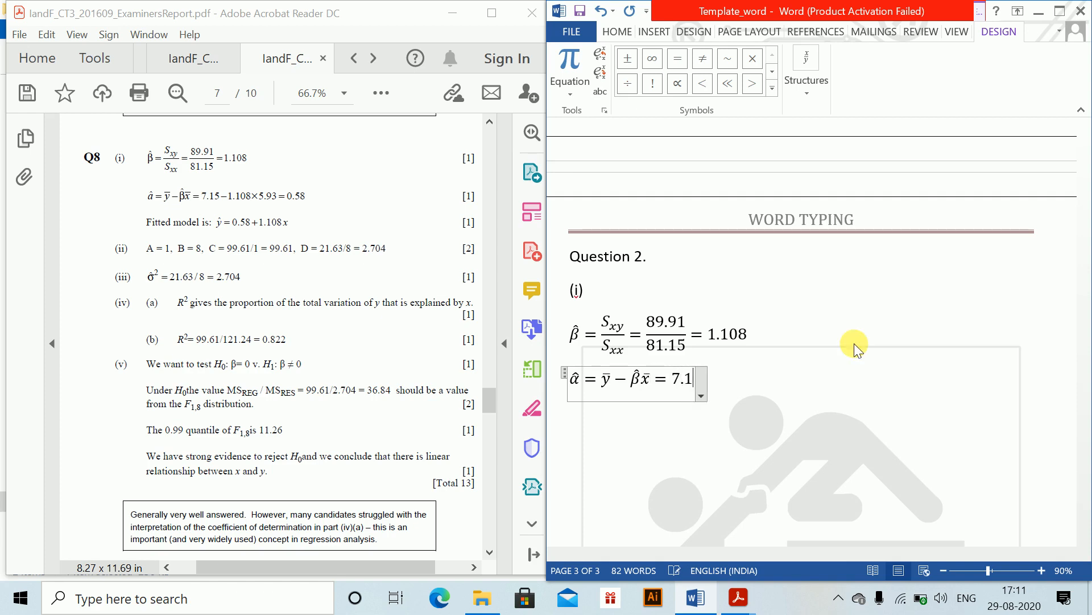
{"action": "type", "text": "5-"}
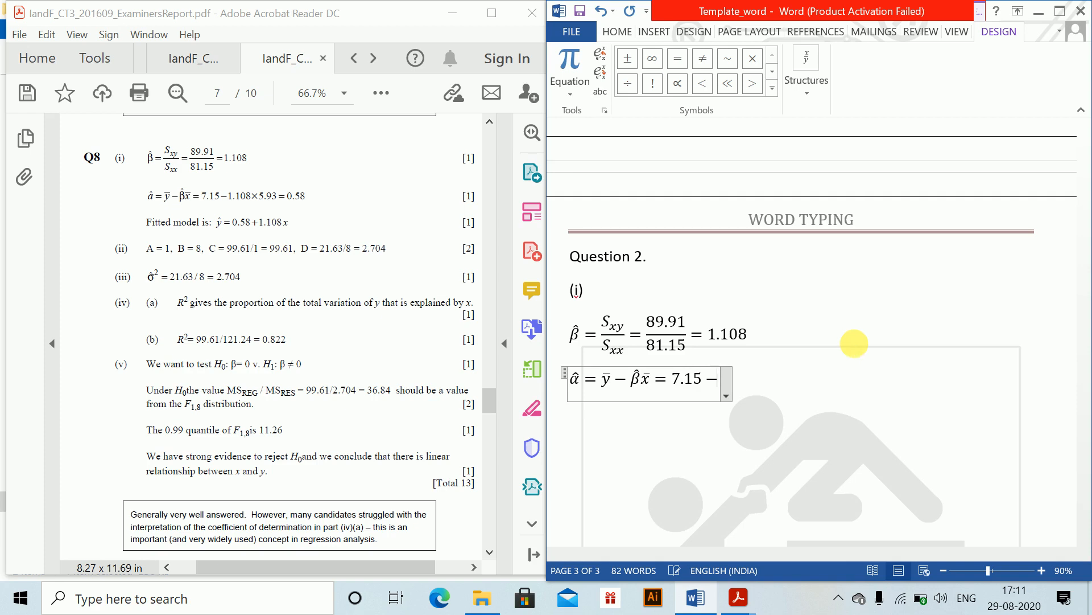
{"action": "type", "text": "1.108"}
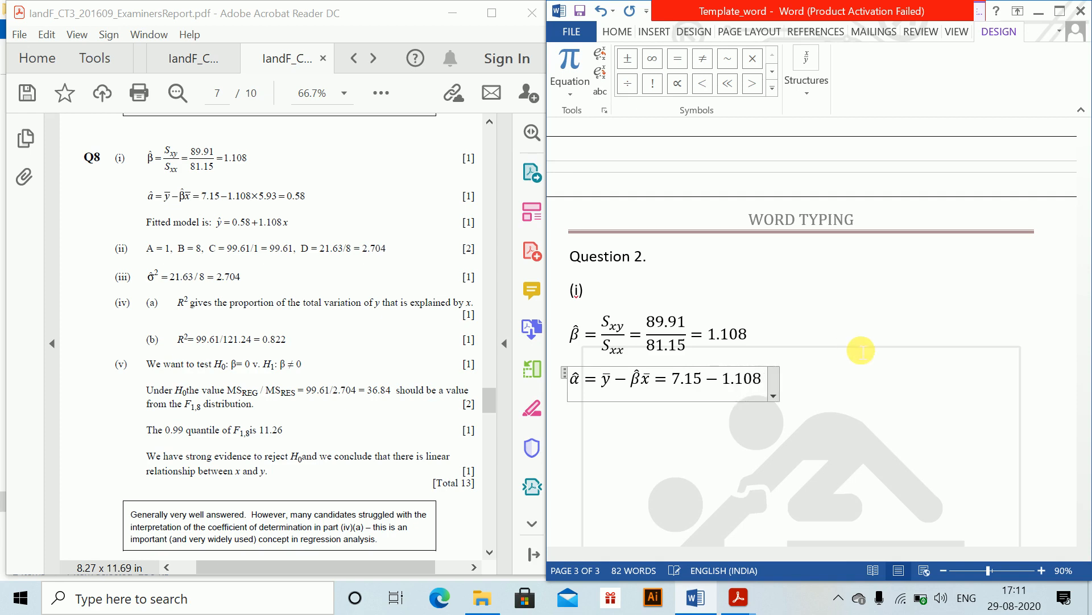
{"action": "type", "text": "*5.9"}
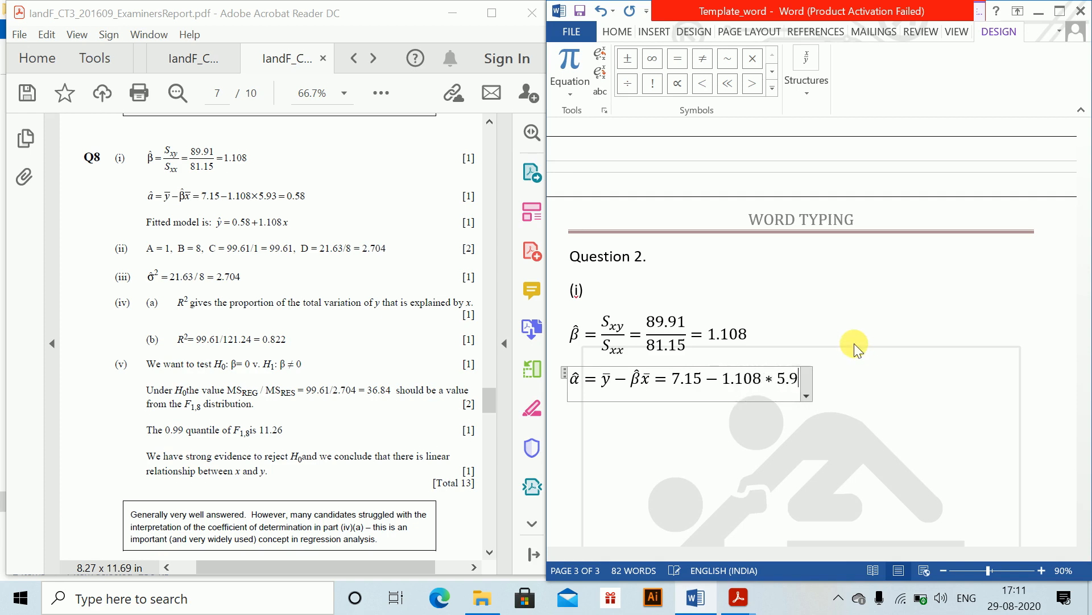
{"action": "type", "text": "3="}
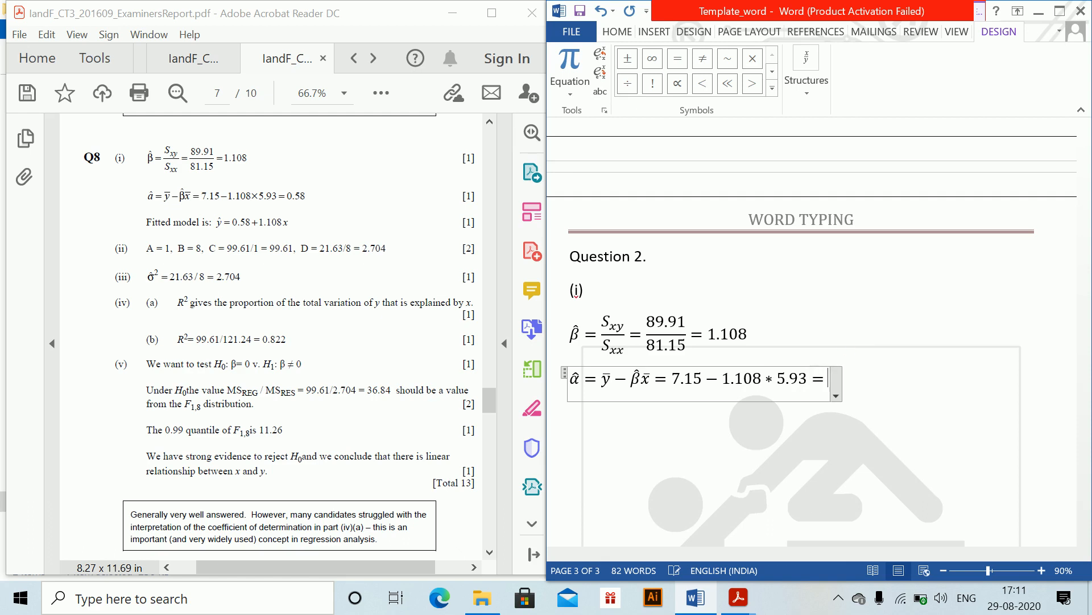
{"action": "type", "text": "0.58"}
{"action": "left_click", "coordinate": [853, 343]}
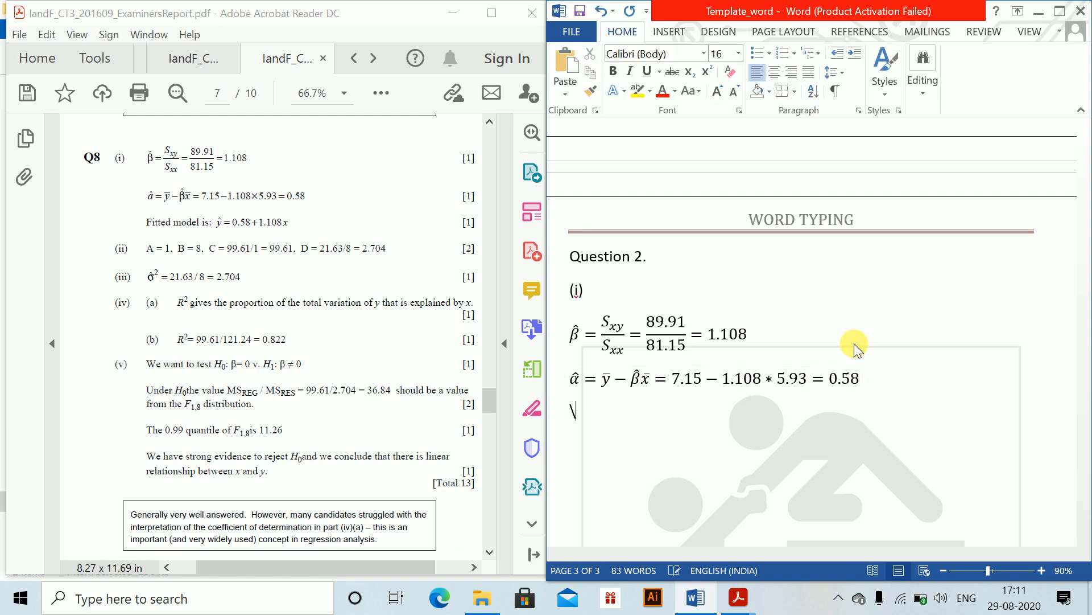
- Insert the fitted model equation ŷ = 0.58 + 1.108x on the next line and start a new line
{"action": "key", "text": "alt+equal"}
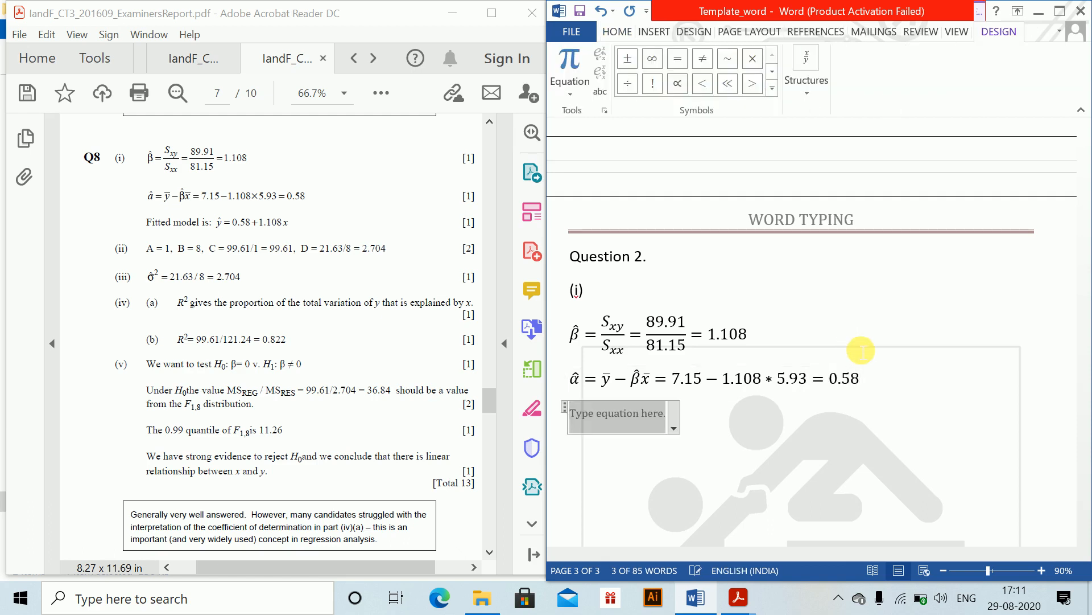
{"action": "type", "text": "y\\hat "}
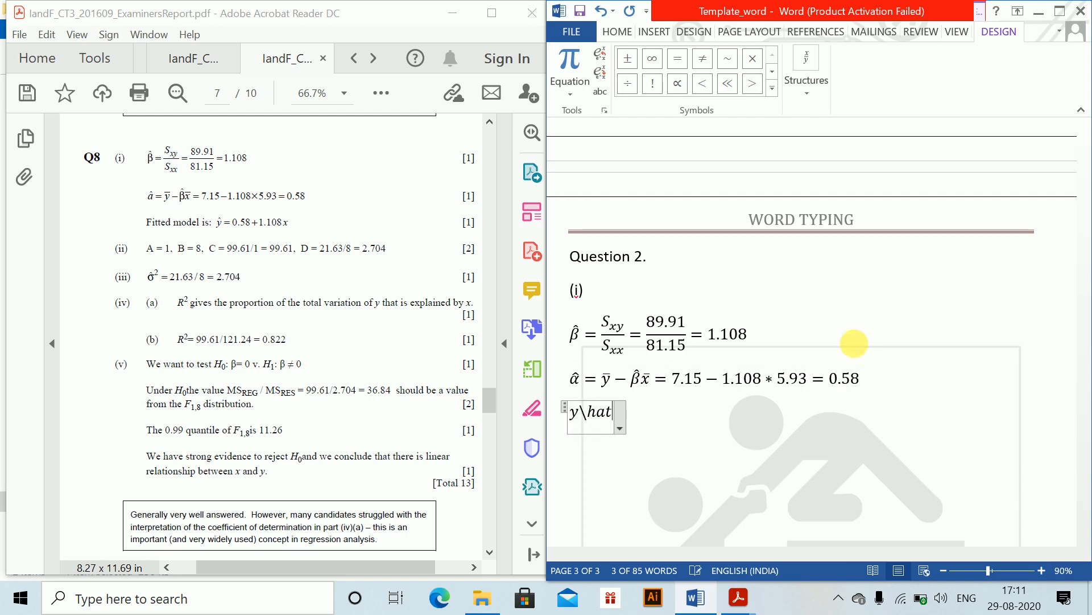
{"action": "type", "text": "="}
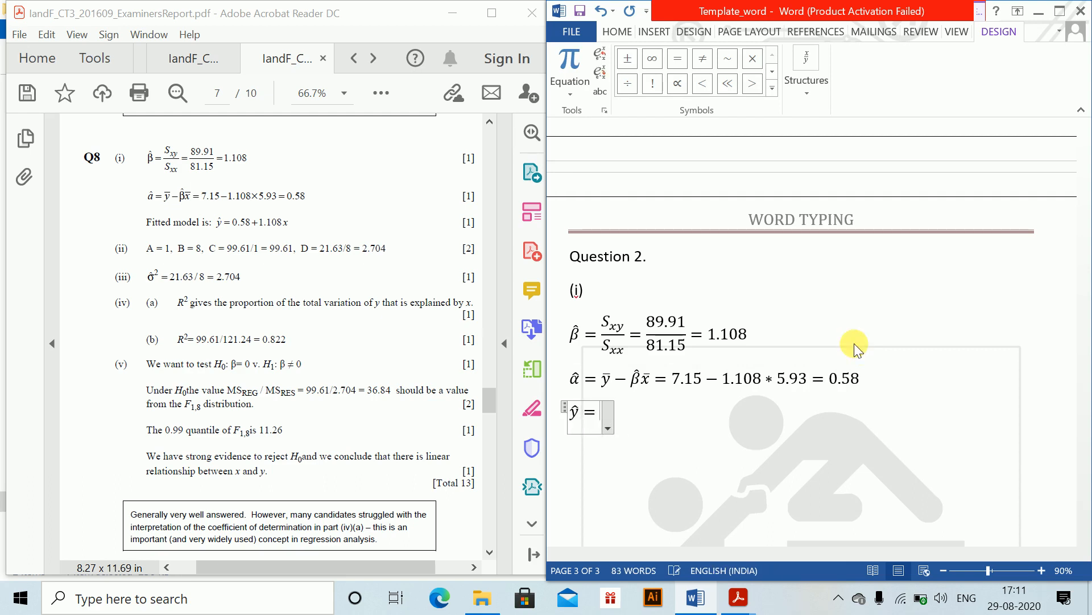
{"action": "type", "text": "0.58"}
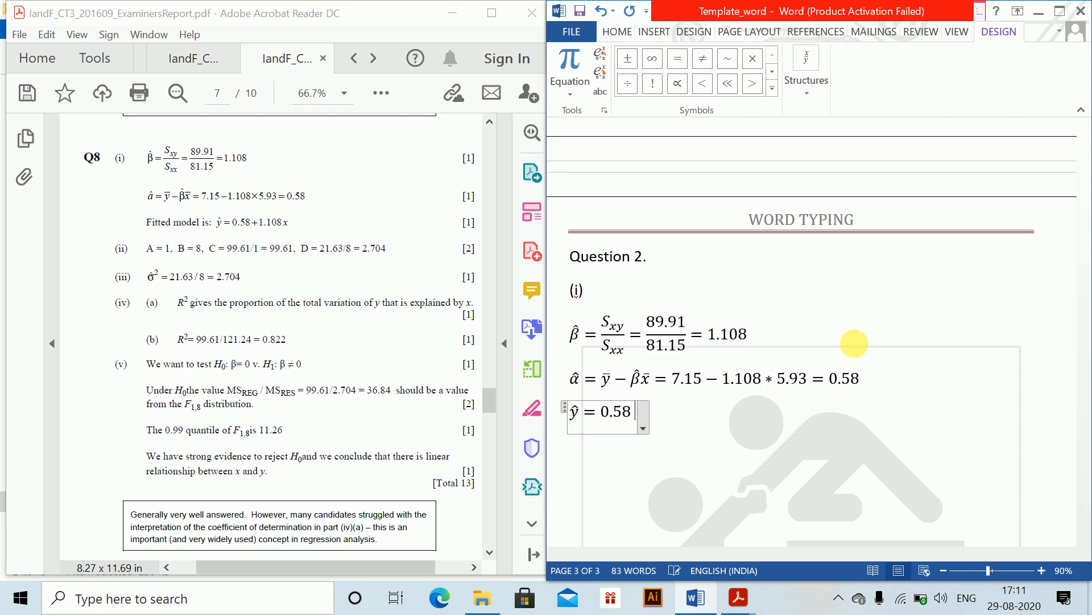
{"action": "type", "text": "+1.10"}
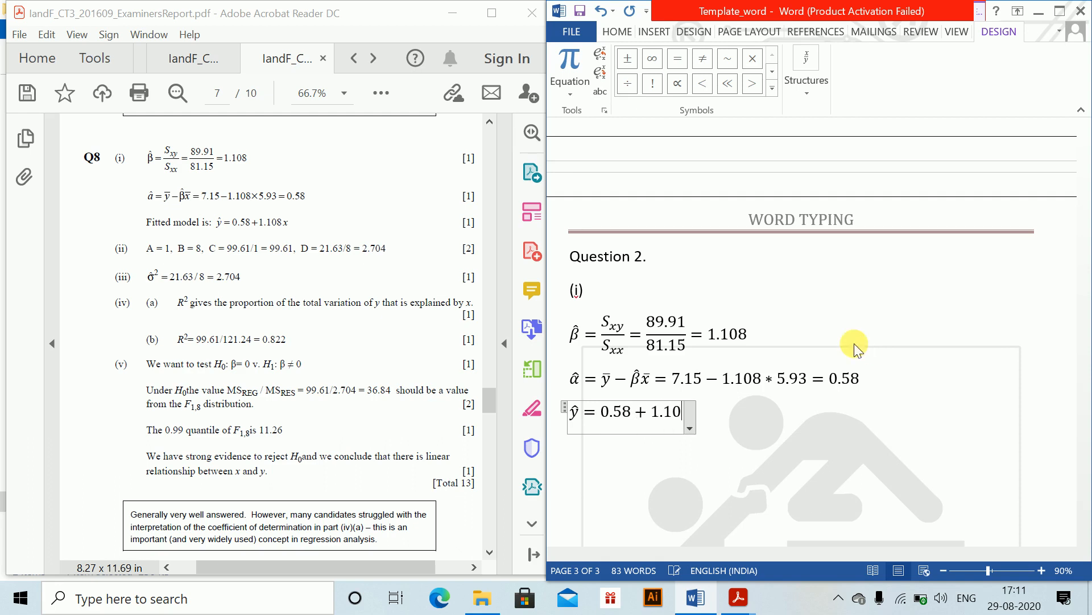
{"action": "type", "text": "8x"}
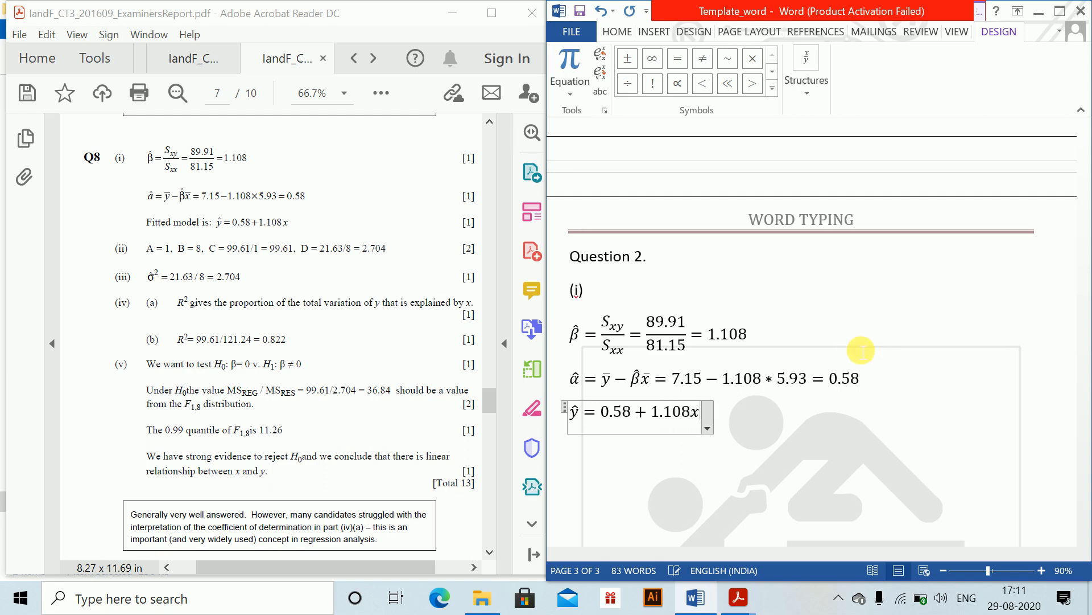
{"action": "key", "text": "Return"}
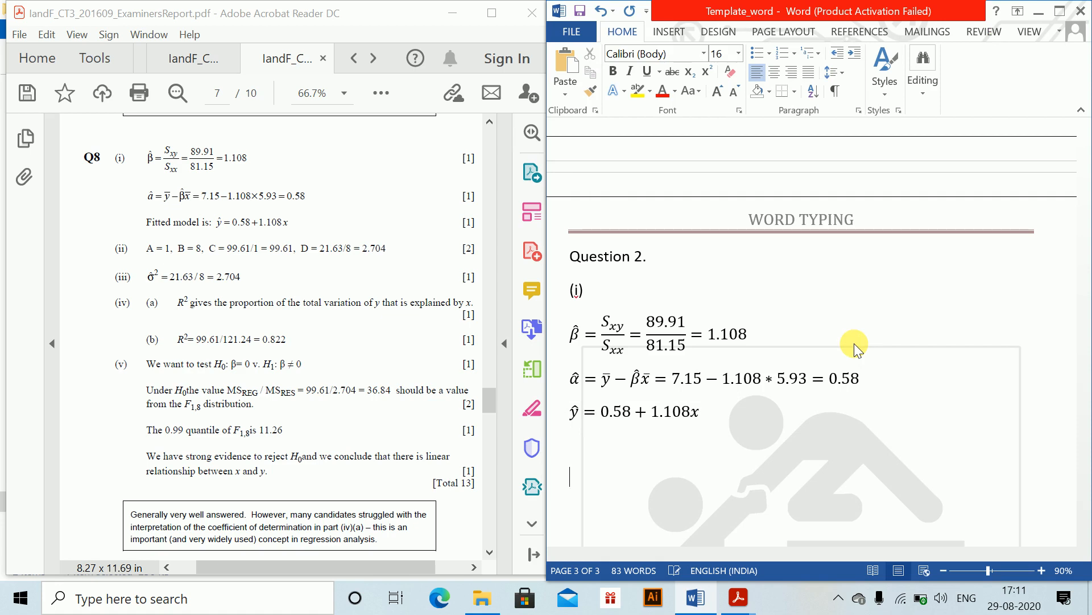
- Add the label (ii) and insert an equation A = 1, B = 8, C = 99.61/1 = 99.61 below it
{"action": "type", "text": "(ii)"}
{"action": "key", "text": "Return"}
{"action": "key", "text": "alt+equal"}
{"action": "type", "text": "A = 1, "}
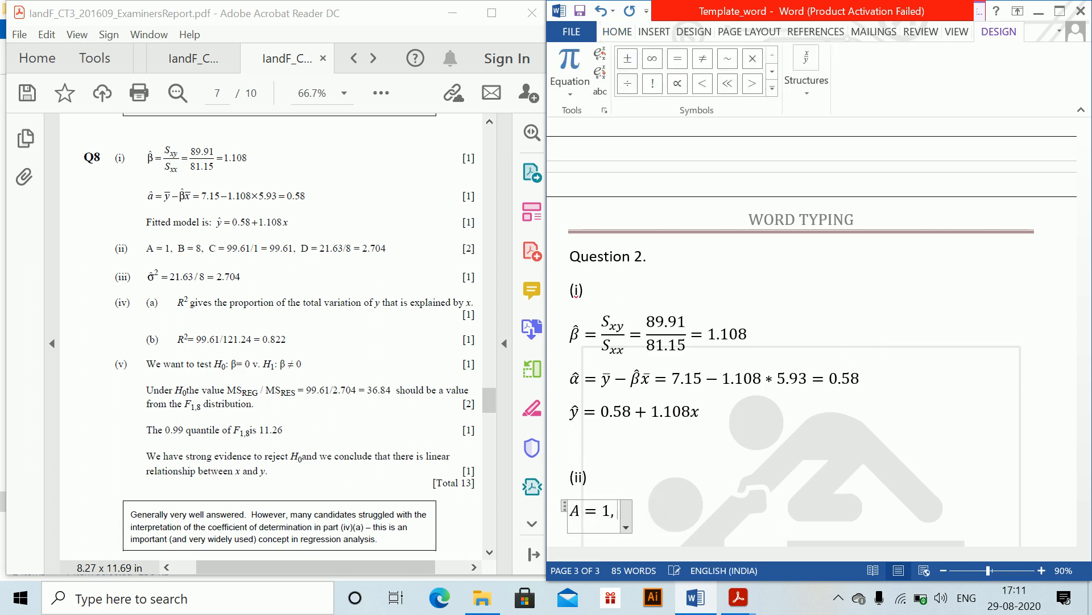
{"action": "type", "text": "B ="}
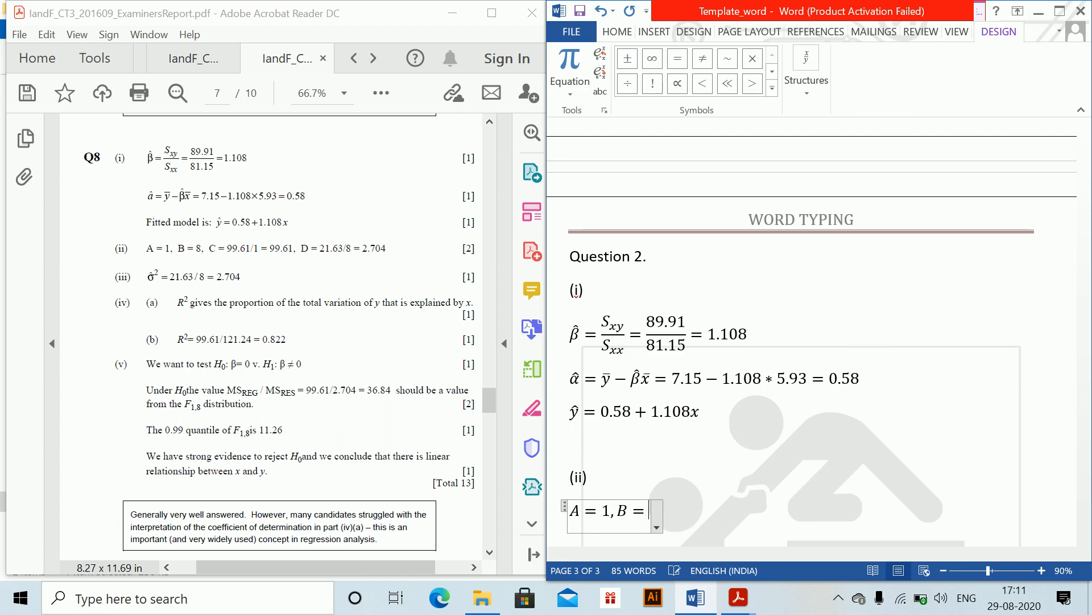
{"action": "type", "text": " 8, C ="}
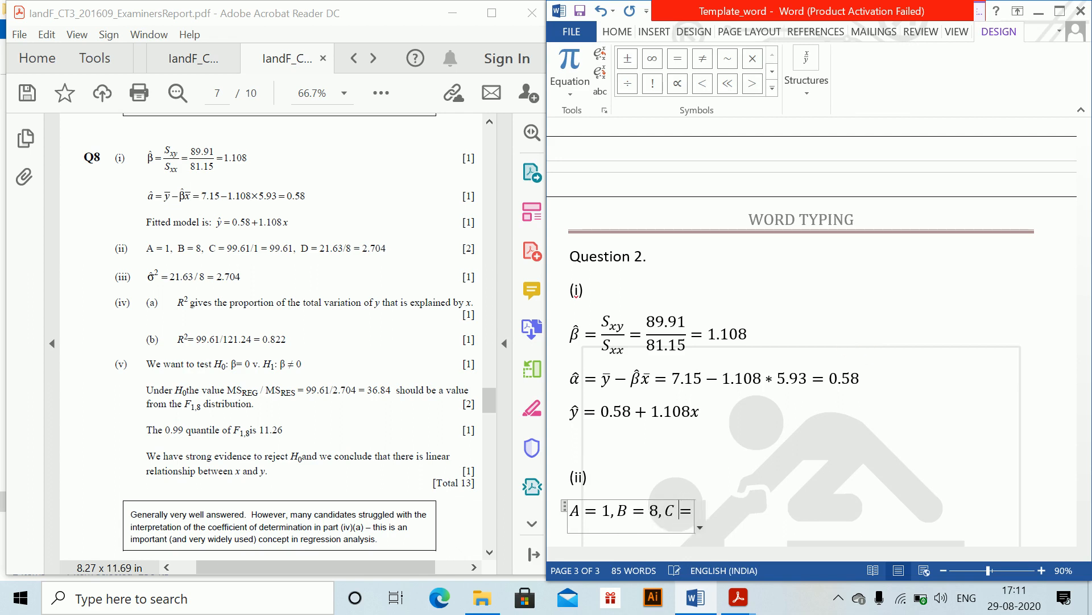
{"action": "type", "text": " 99."}
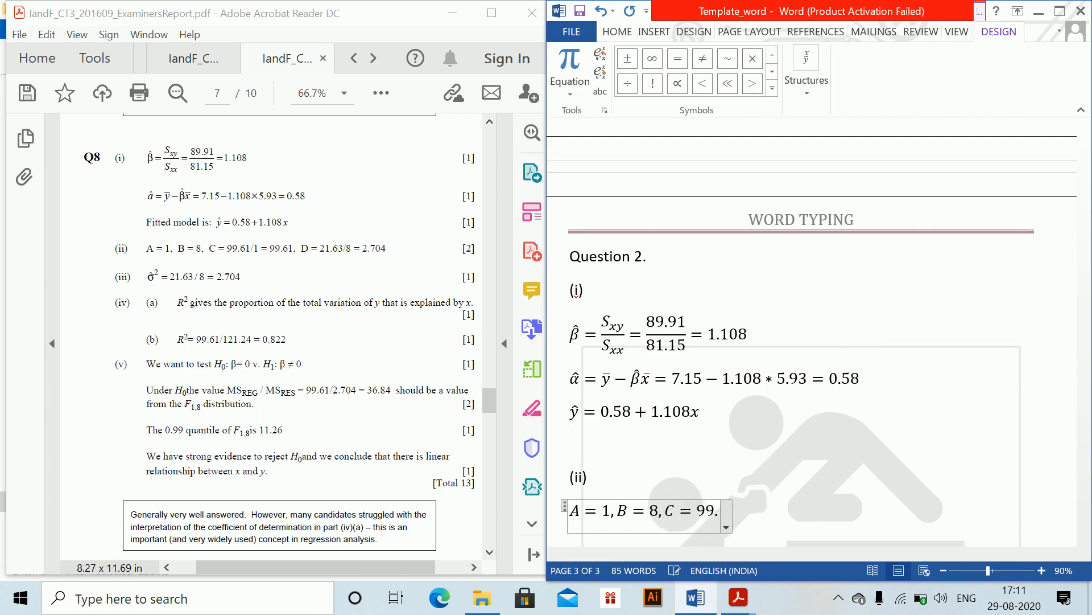
{"action": "type", "text": "61/1 "}
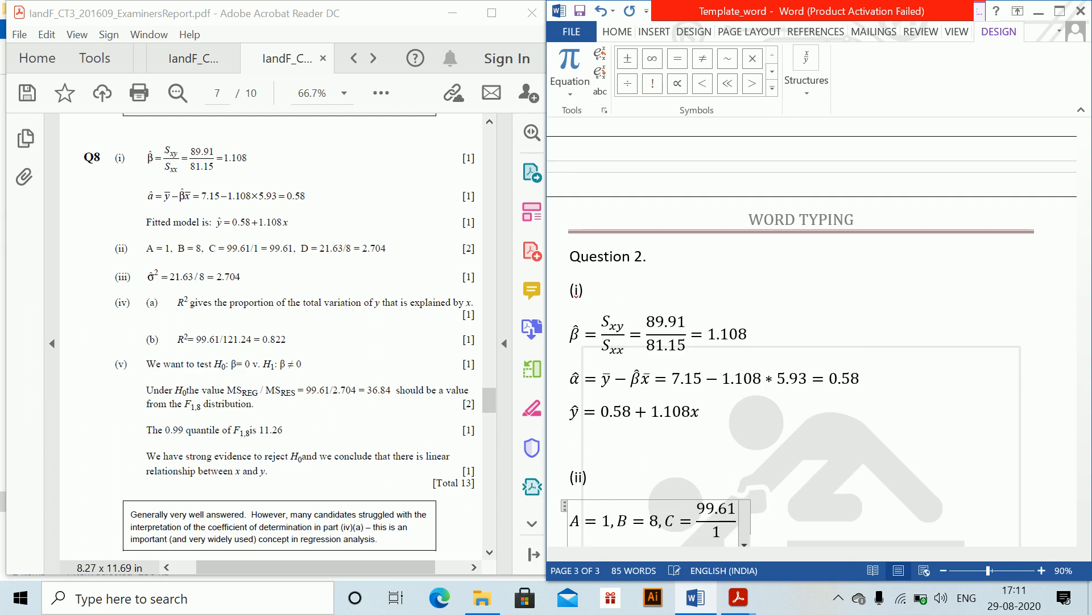
{"action": "type", "text": "= 99.61"}
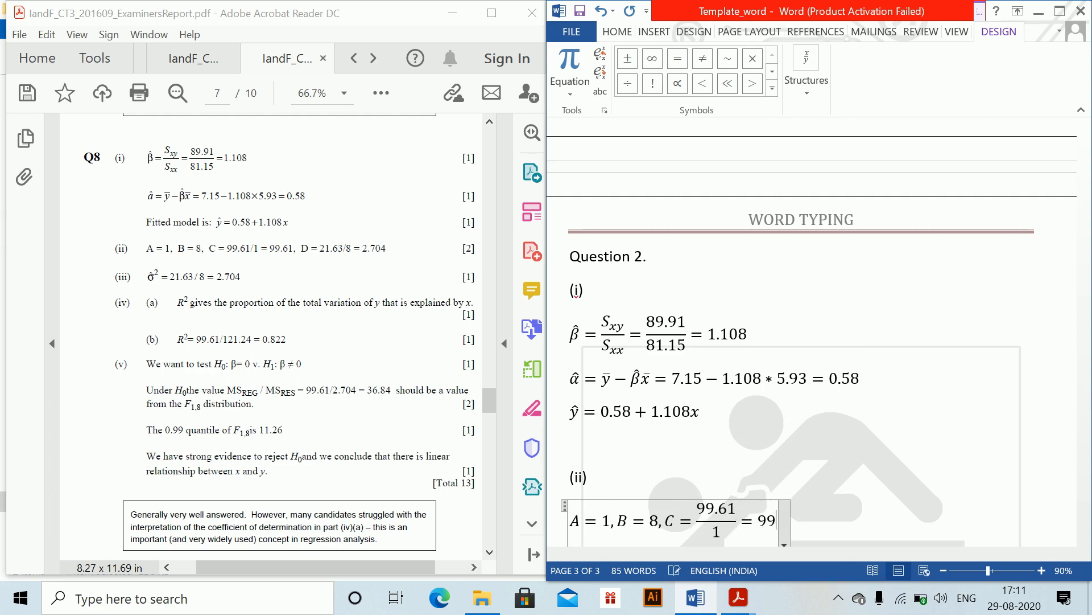
- Extend the (ii) equation with D = 21.63/8 = 2.704 and start a new line after it
{"action": "key", "text": "Right"}
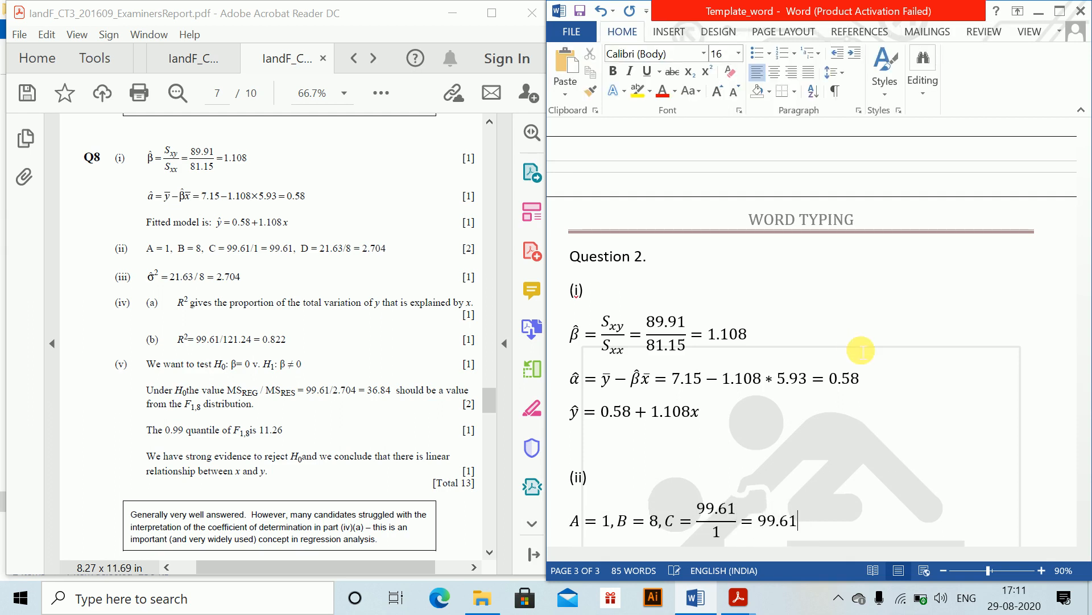
{"action": "key", "text": "Left"}
{"action": "type", "text": "D"}
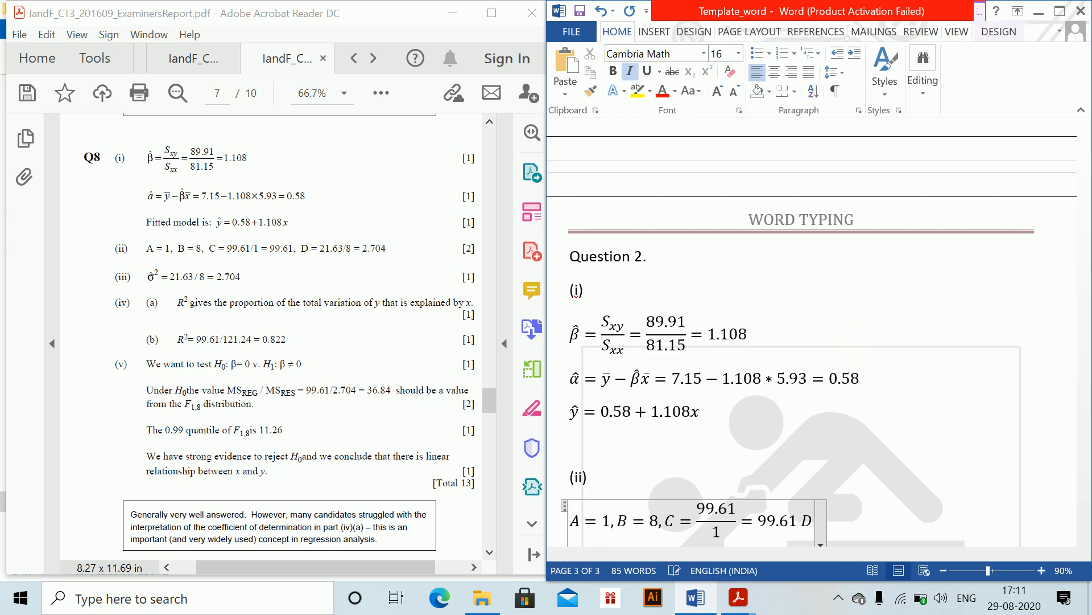
{"action": "type", "text": "=21"}
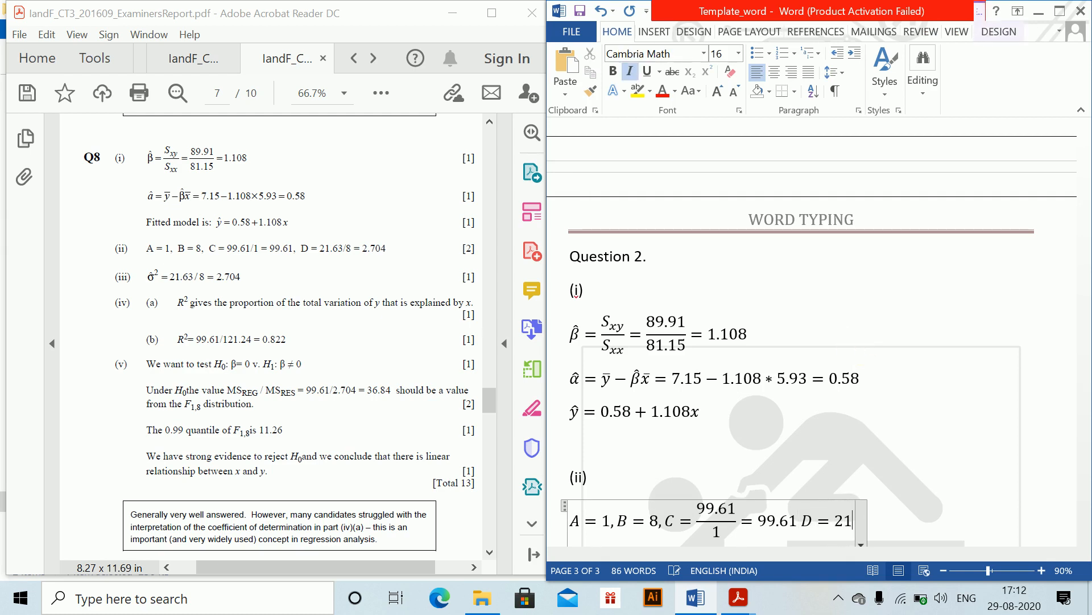
{"action": "type", "text": ".63/8"}
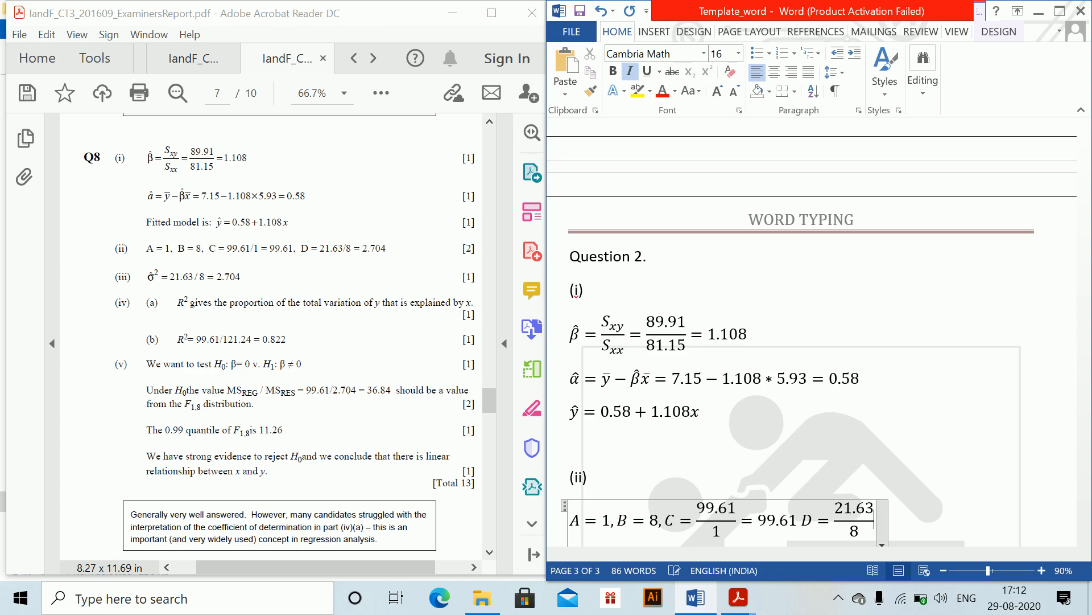
{"action": "type", "text": " =2.70"}
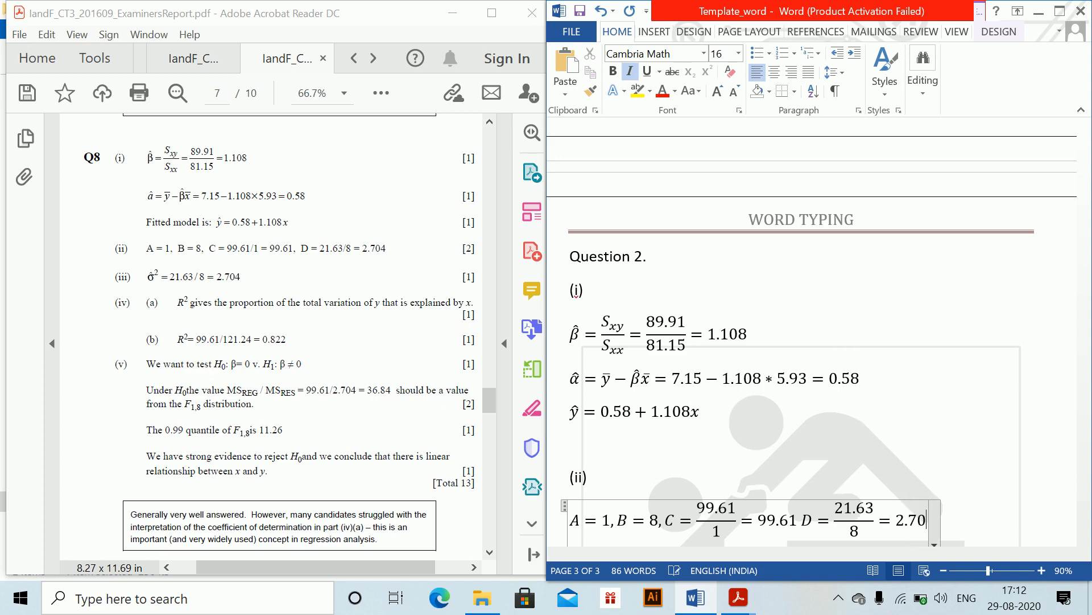
{"action": "type", "text": "4"}
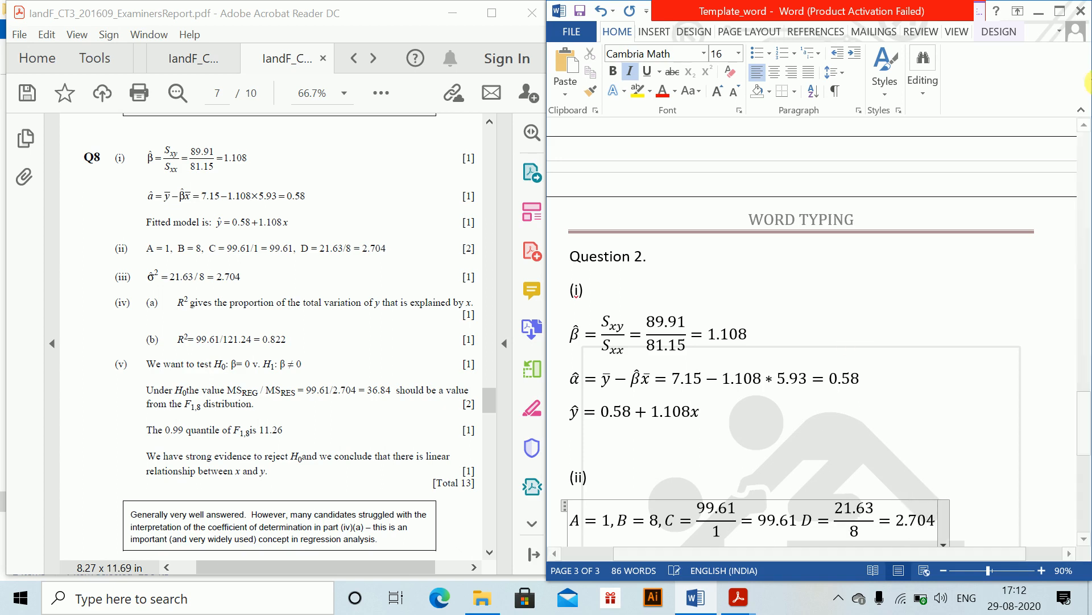
{"action": "left_click_drag", "start_coordinate": [1081, 431], "coordinate": [1080, 451]}
{"action": "left_click", "coordinate": [988, 386]}
{"action": "key", "text": "Return"}
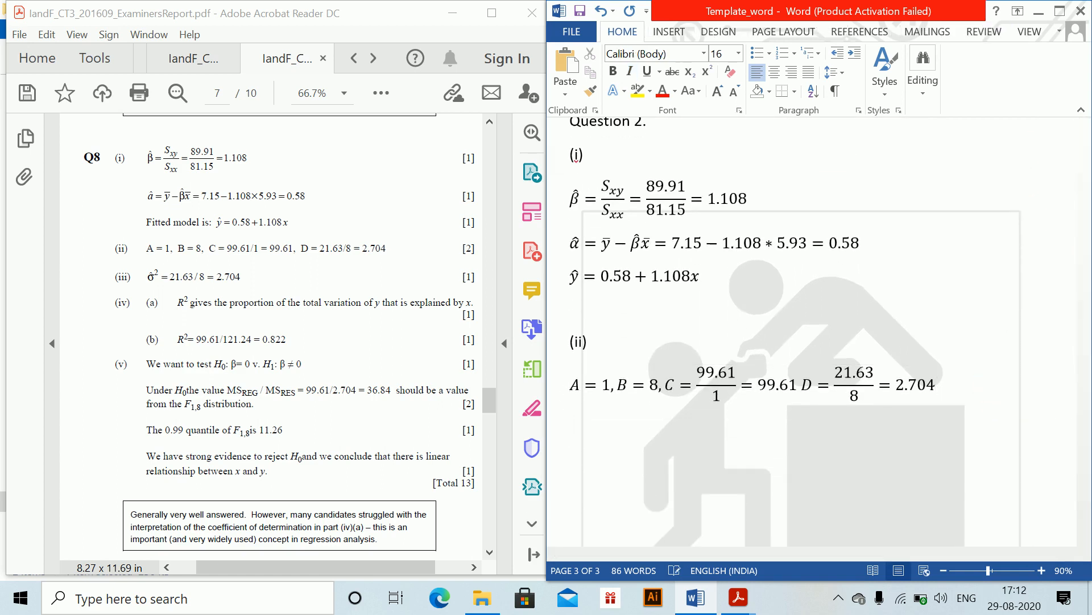
- Add the label (iii) and insert the equation σ̂² = 21.63/8 = 2.704 below it, then start new lines
{"action": "type", "text": "(iii"}
{"action": "key", "text": "alt+equal"}
{"action": "type", "text": "\\"}
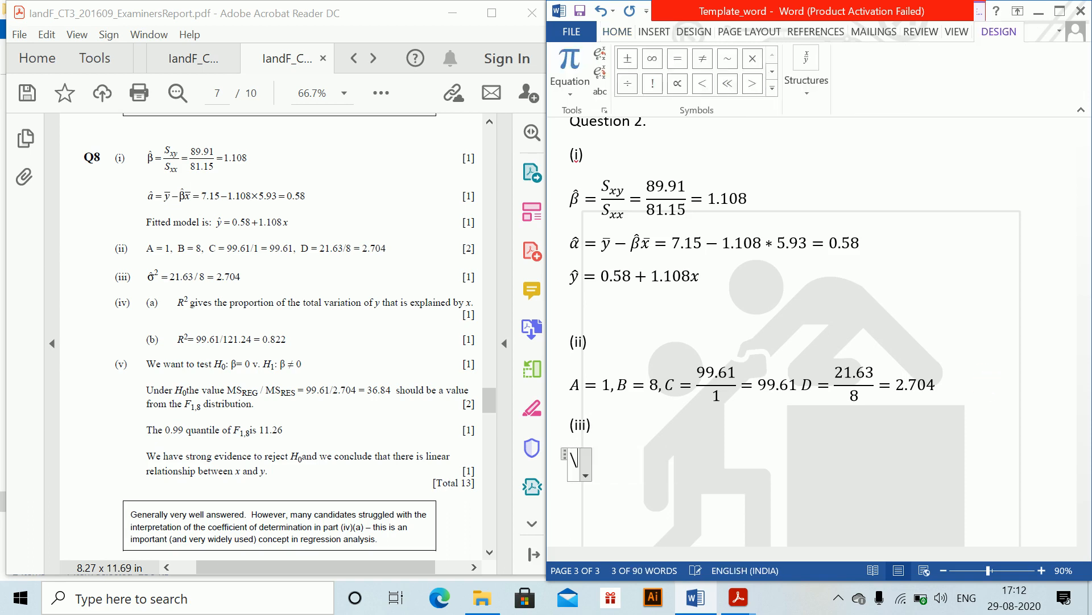
{"action": "type", "text": "sigma \\"}
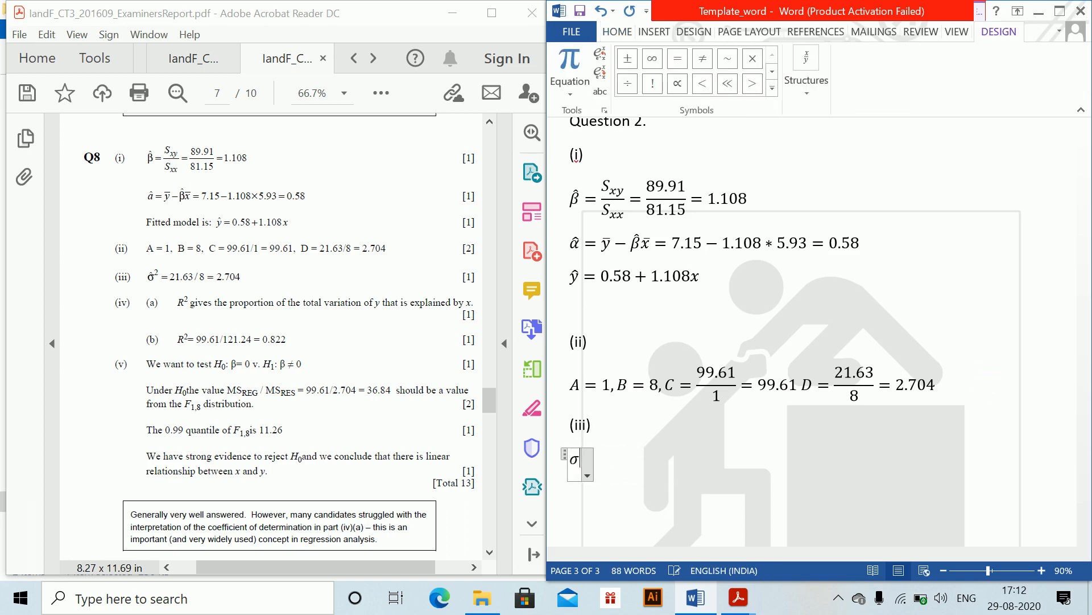
{"action": "type", "text": "hat ^2 = 21"}
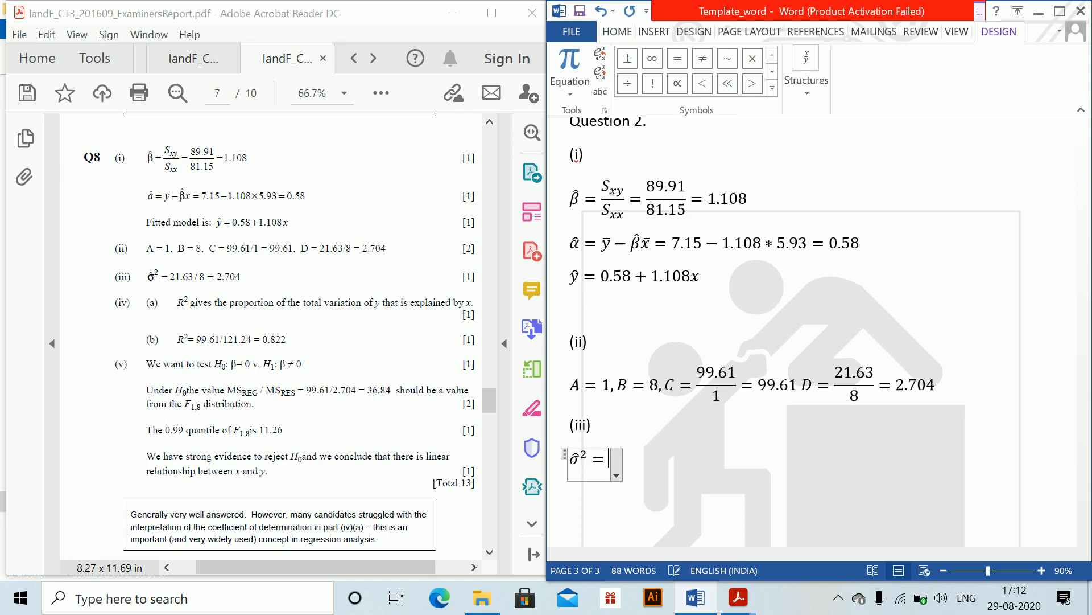
{"action": "type", "text": ".63"}
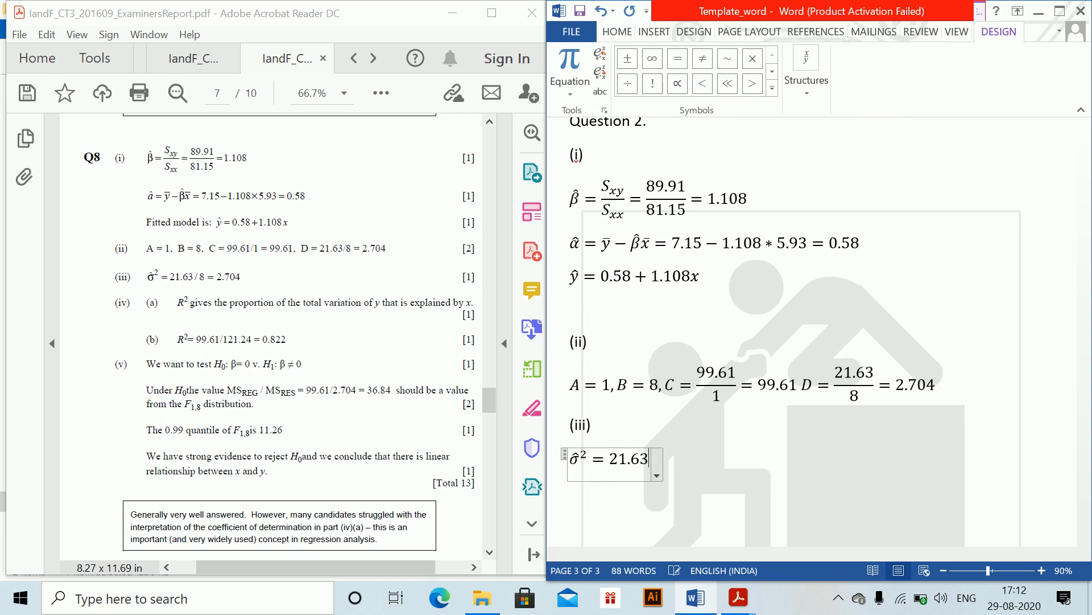
{"action": "type", "text": "/8 = 2.704"}
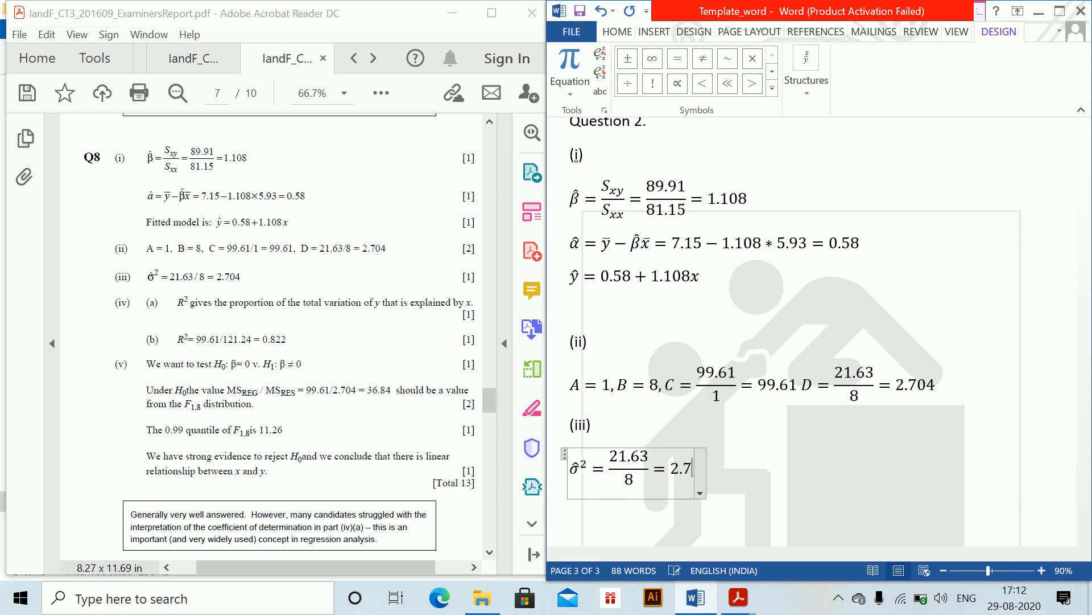
{"action": "key", "text": "Right"}
{"action": "key", "text": "Return"}
{"action": "key", "text": "Return"}
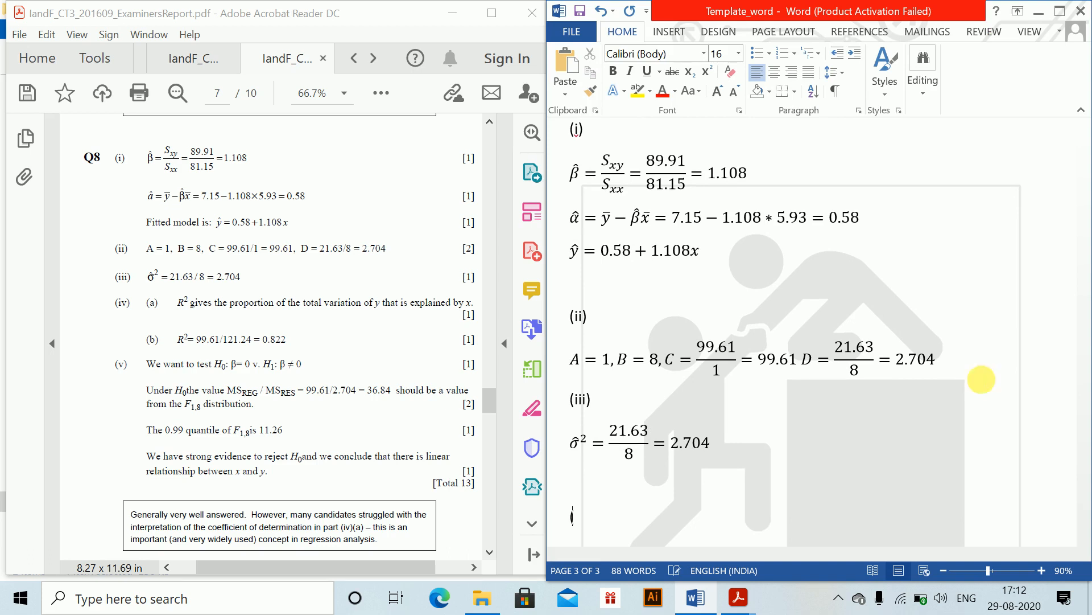
- Add the label (iv), begin part (a) on the next line, and insert an inline R^2 equation after it
{"action": "type", "text": "(iv)"}
{"action": "key", "text": "Return"}
{"action": "type", "text": "()"}
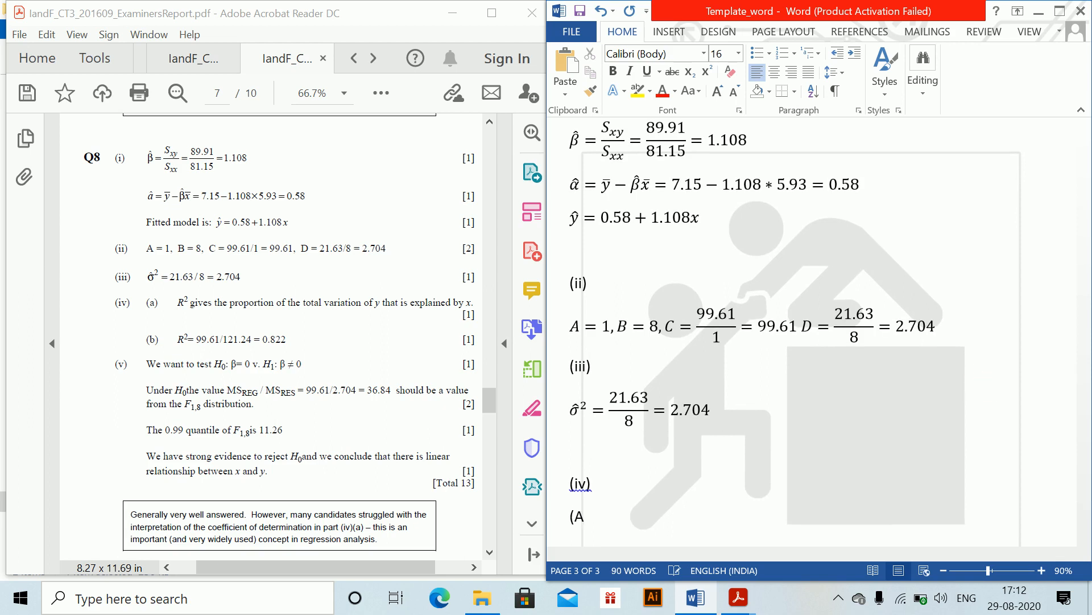
{"action": "type", "text": "a) "}
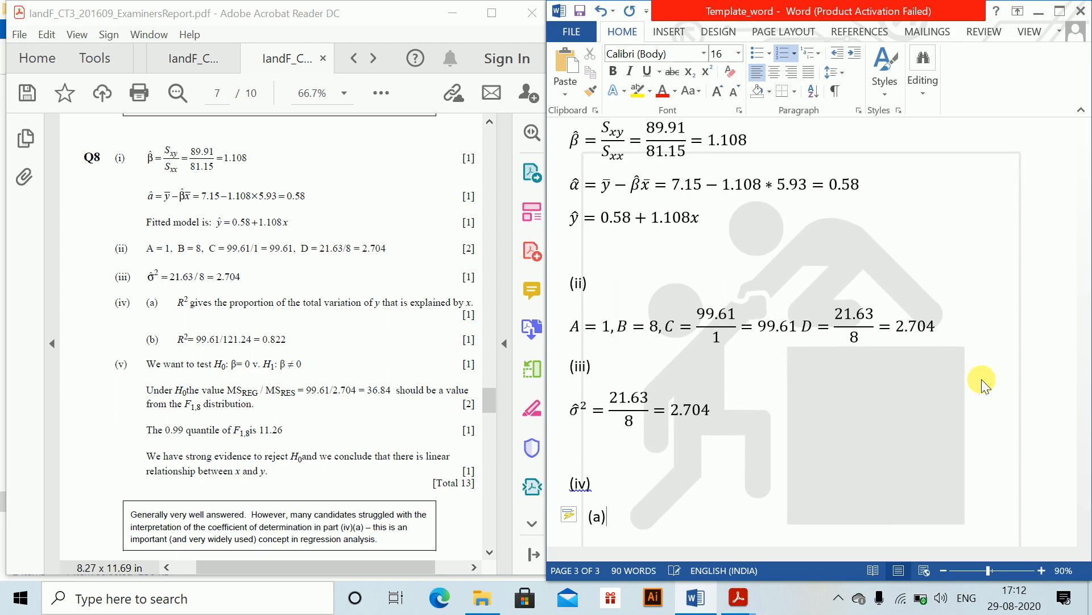
{"action": "type", "text": "R"}
{"action": "key", "text": "BackSpace"}
{"action": "key", "text": "alt+equal"}
{"action": "type", "text": "R^2"}
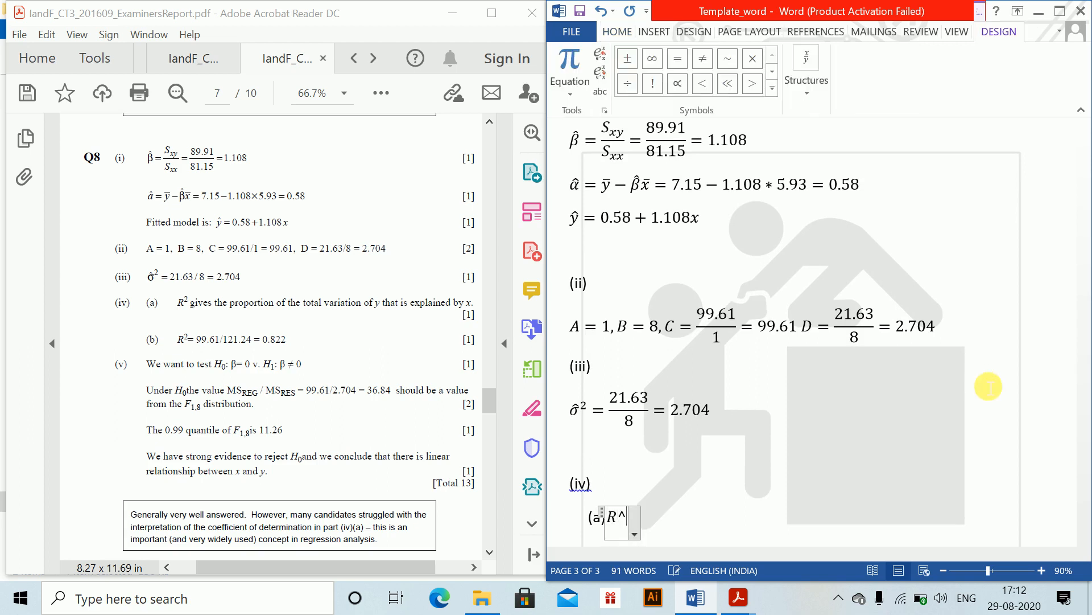
{"action": "key", "text": "Right"}
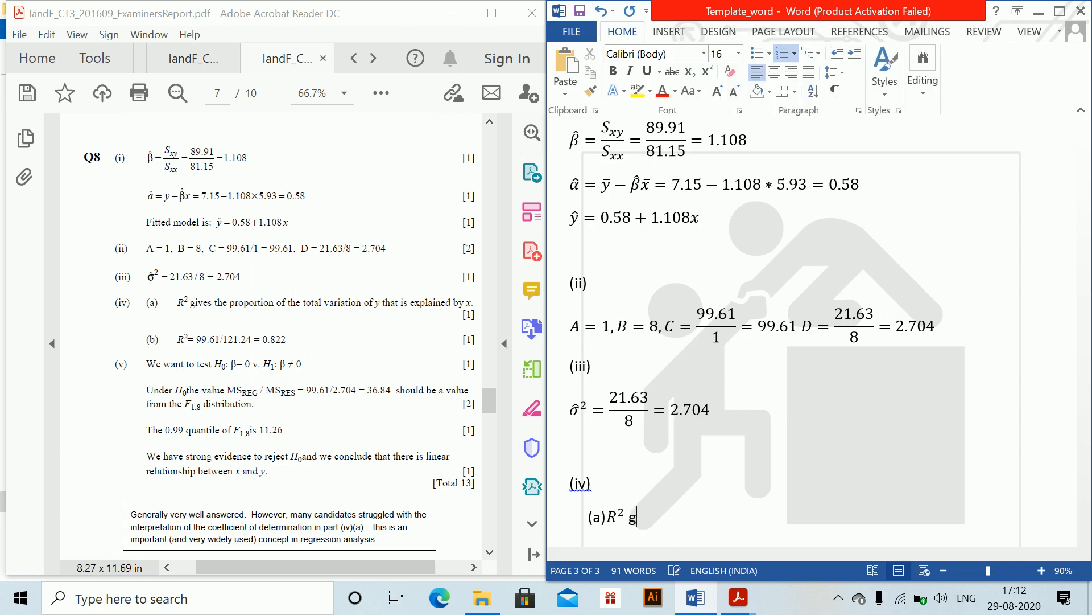
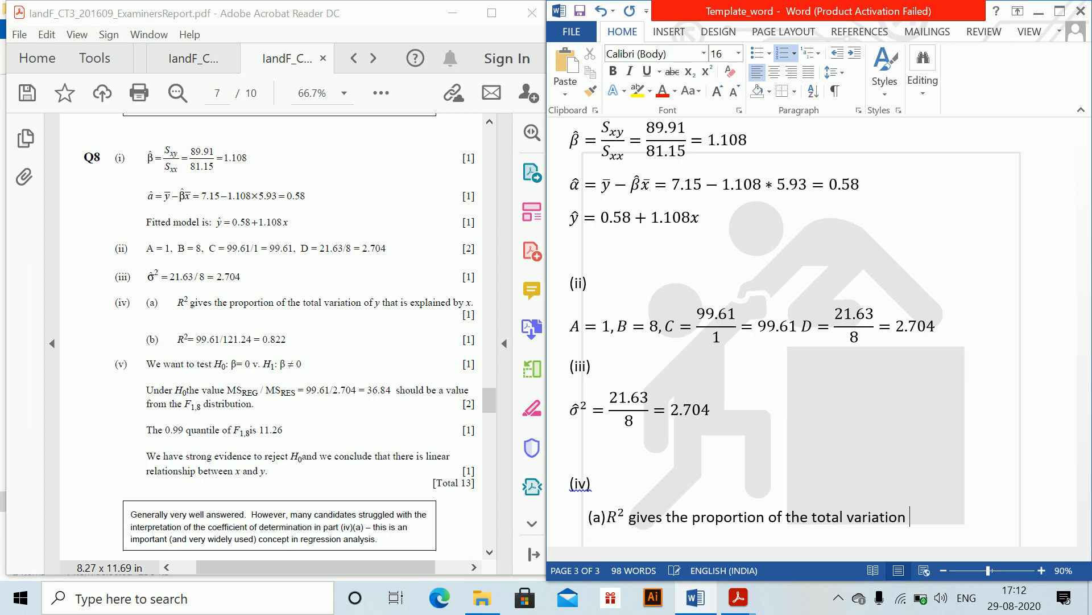
- Complete the part (a) sentence so it reads 'that is explained by x.' and start a new line
{"action": "type", "text": "hat is ex"}
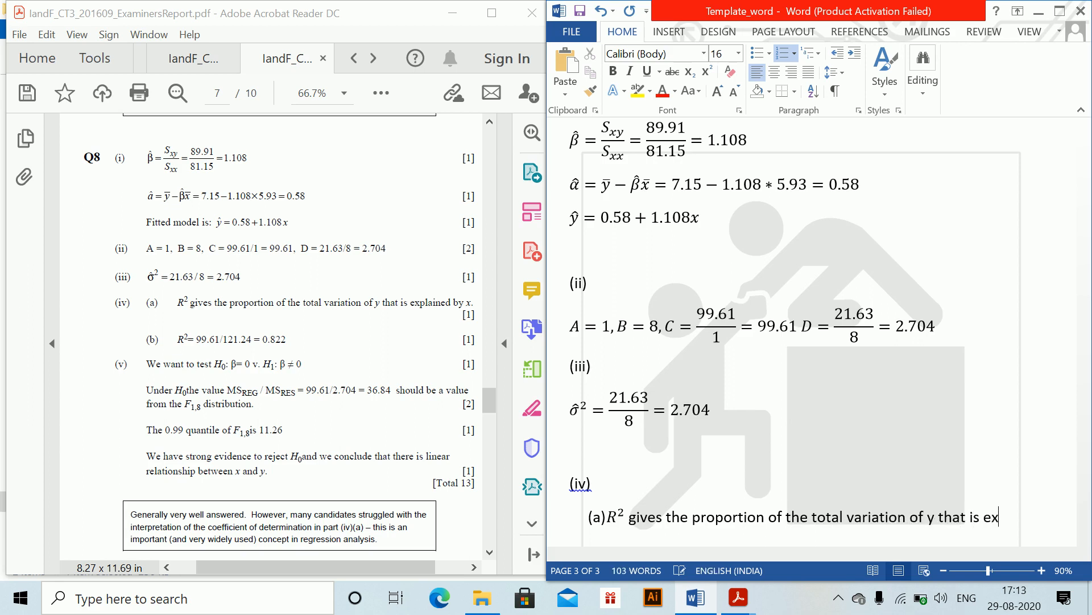
{"action": "type", "text": "plained by x."}
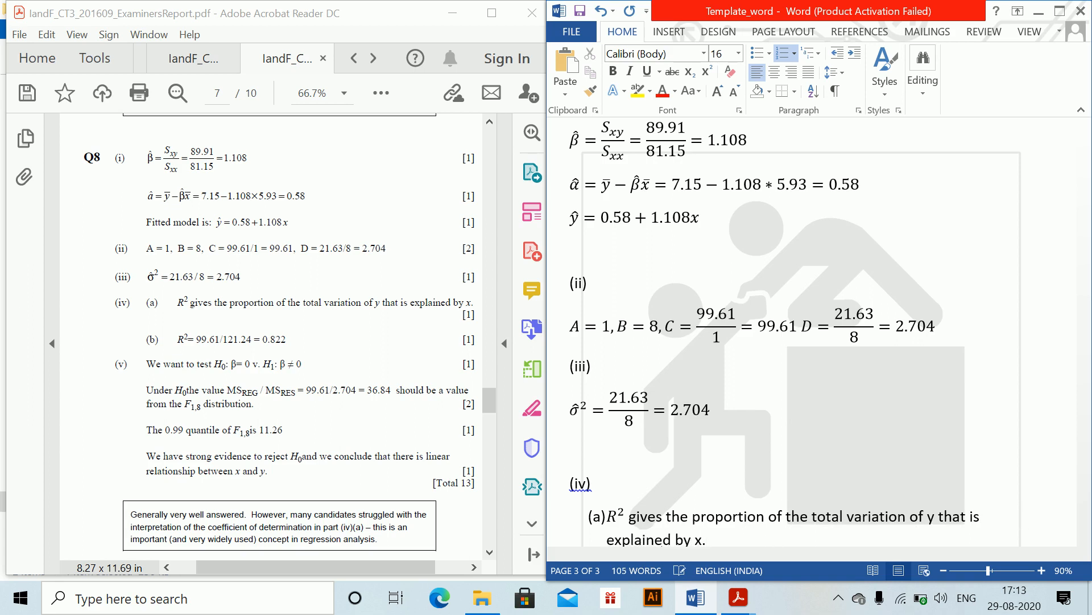
{"action": "key", "text": "Return"}
{"action": "key", "text": "alt+equal"}
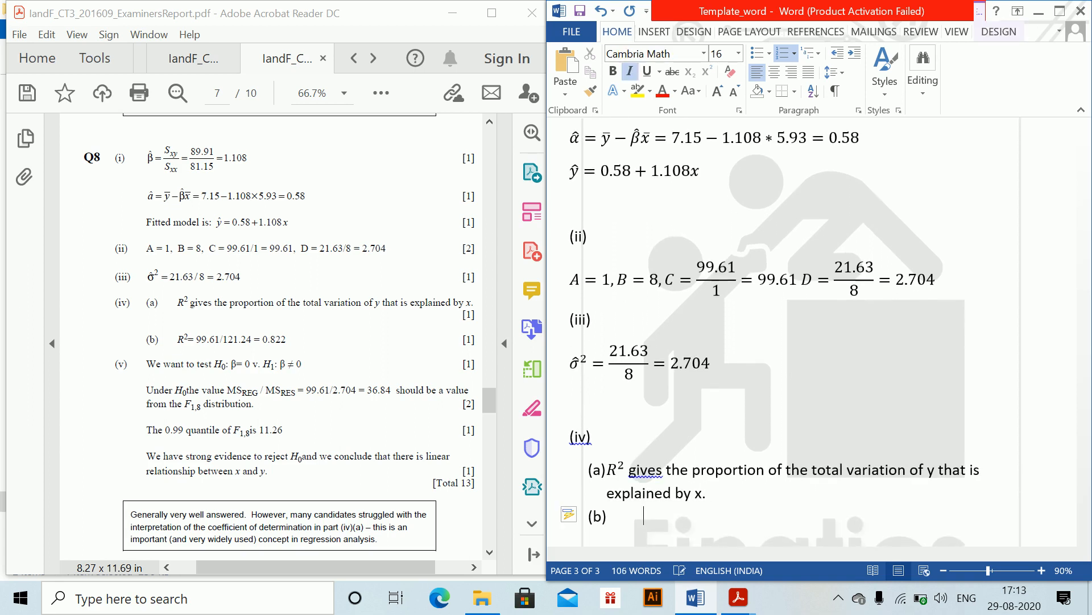
{"action": "key", "text": "BackSpace"}
{"action": "type", "text": "R^"}
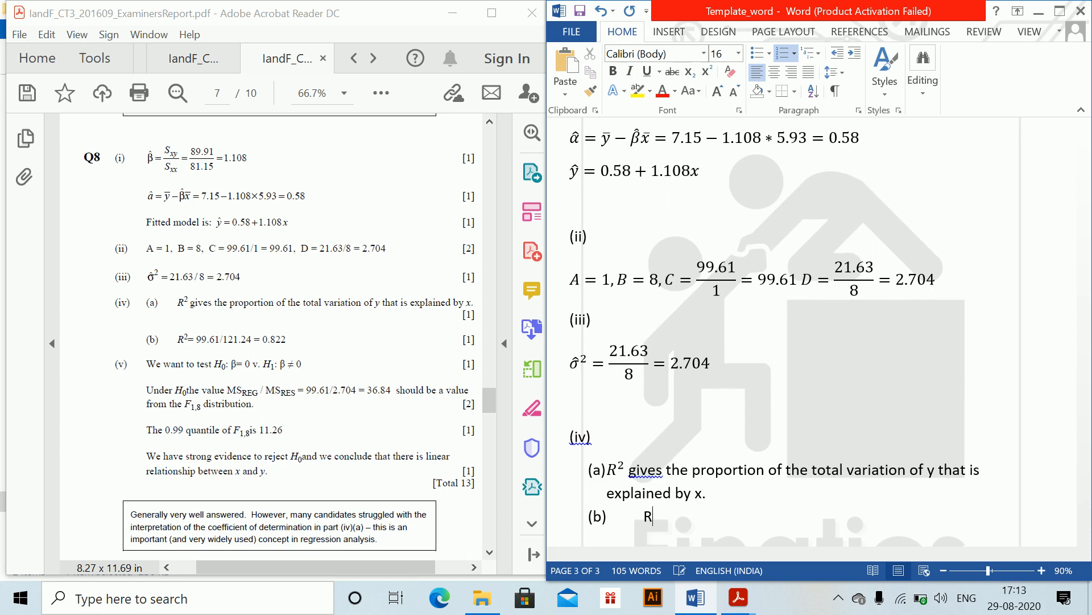
{"action": "key", "text": "BackSpace"}
{"action": "key", "text": "BackSpace"}
{"action": "key", "text": "BackSpace"}
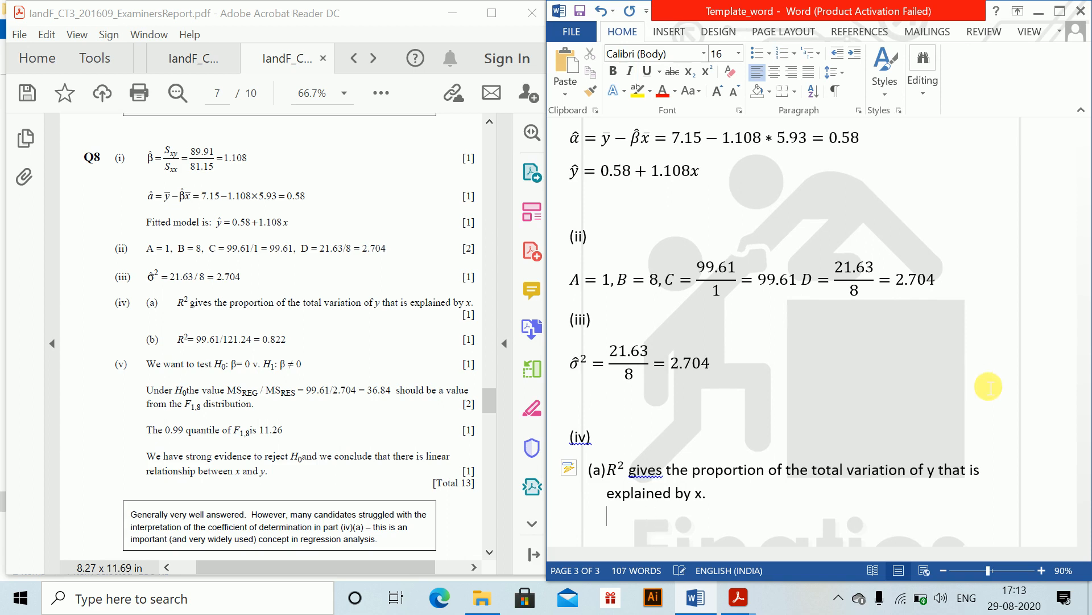
- Add the label (b) and insert an inline equation R^2 = 99.61/121.24 with the ratio as a stacked fraction
{"action": "type", "text": "(b)"}
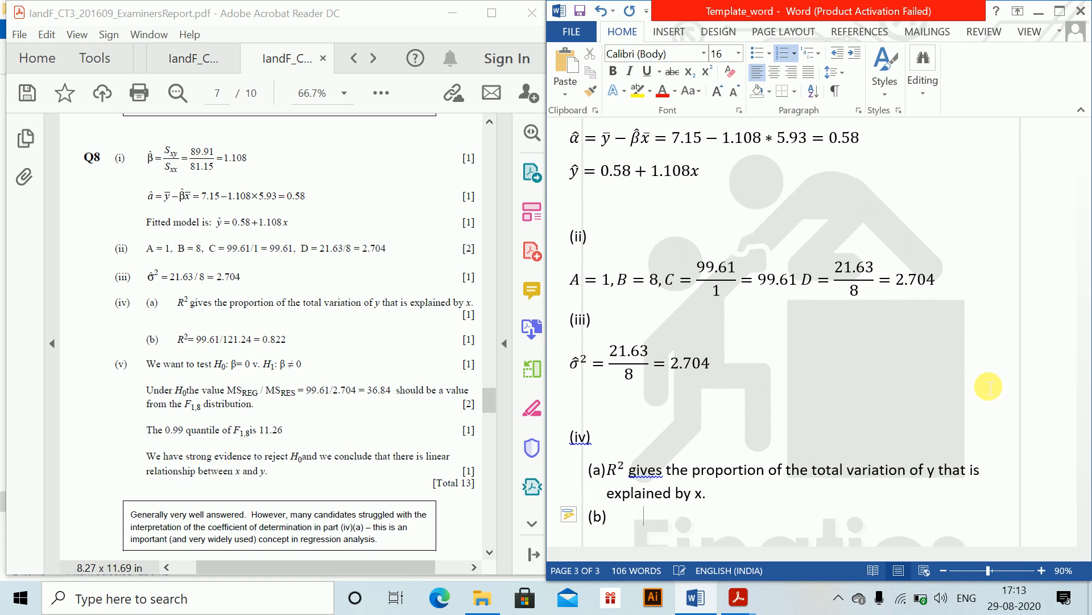
{"action": "key", "text": "alt+equal"}
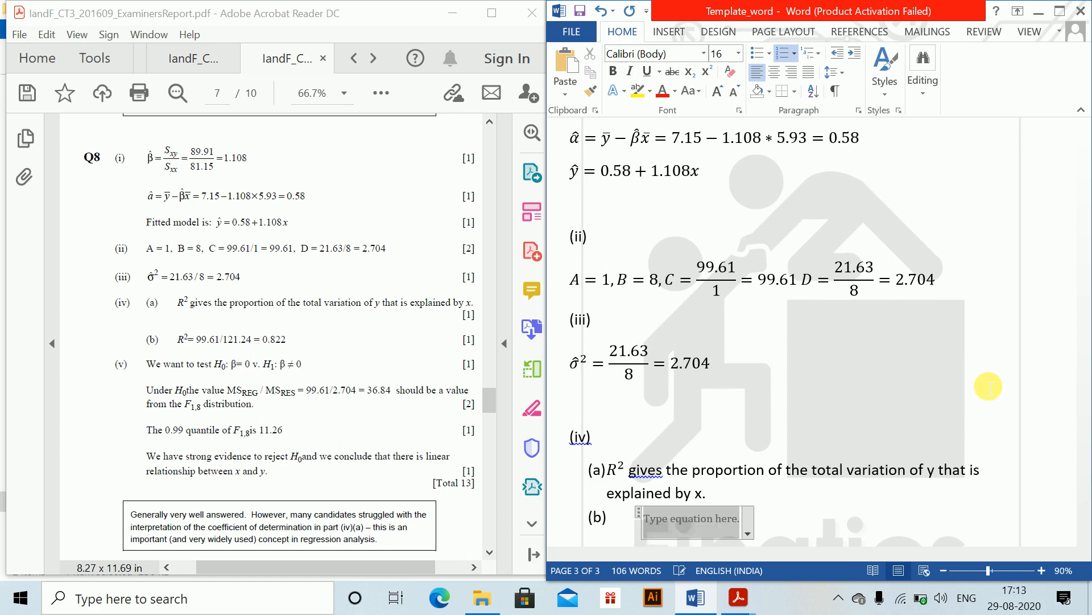
{"action": "type", "text": "R^2 "}
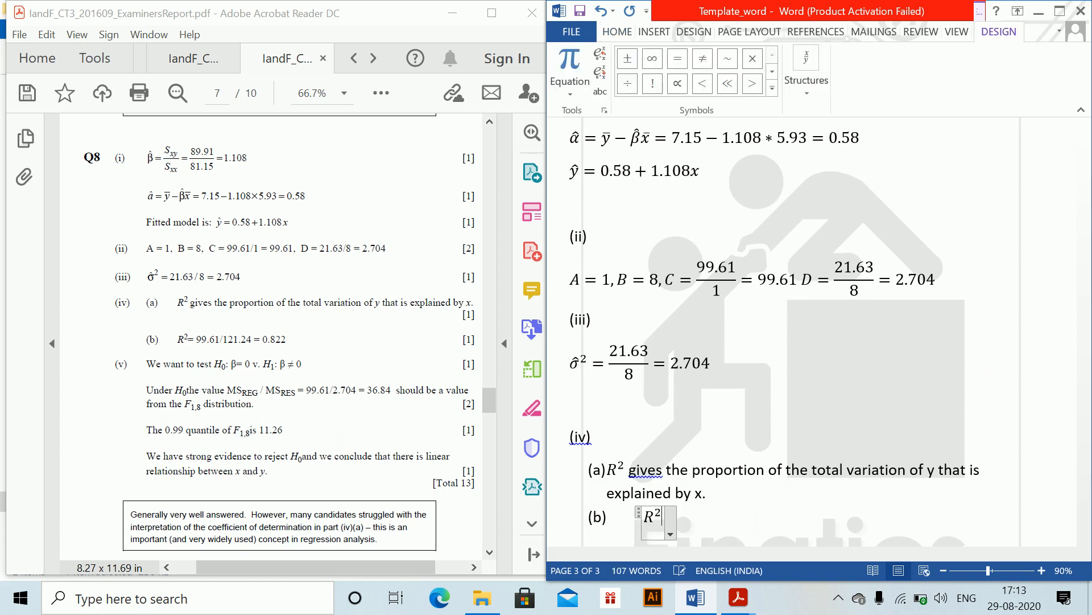
{"action": "type", "text": "=99."}
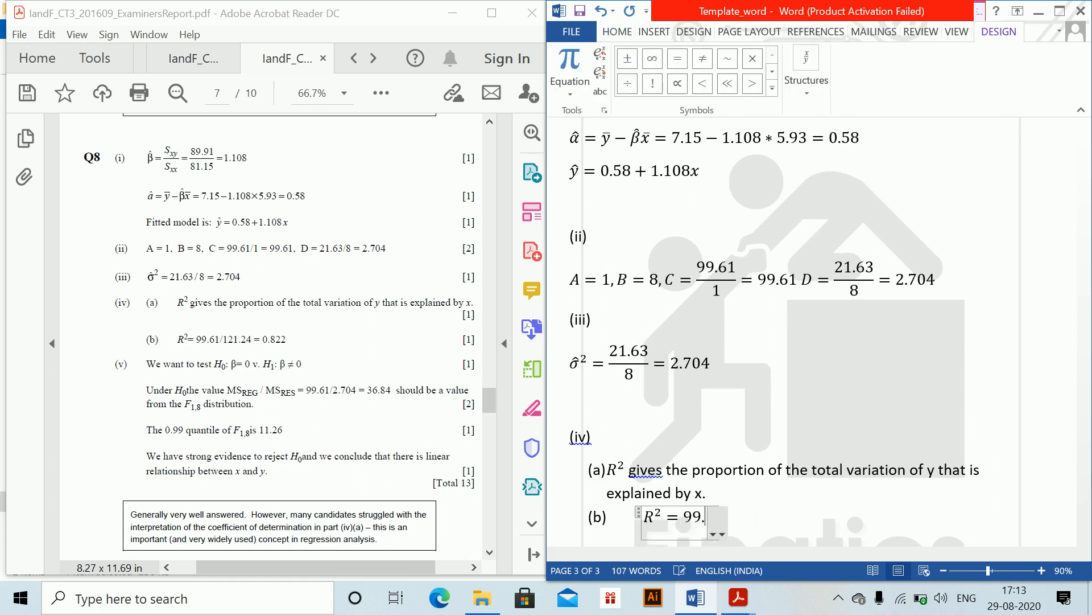
{"action": "type", "text": "61 /1"}
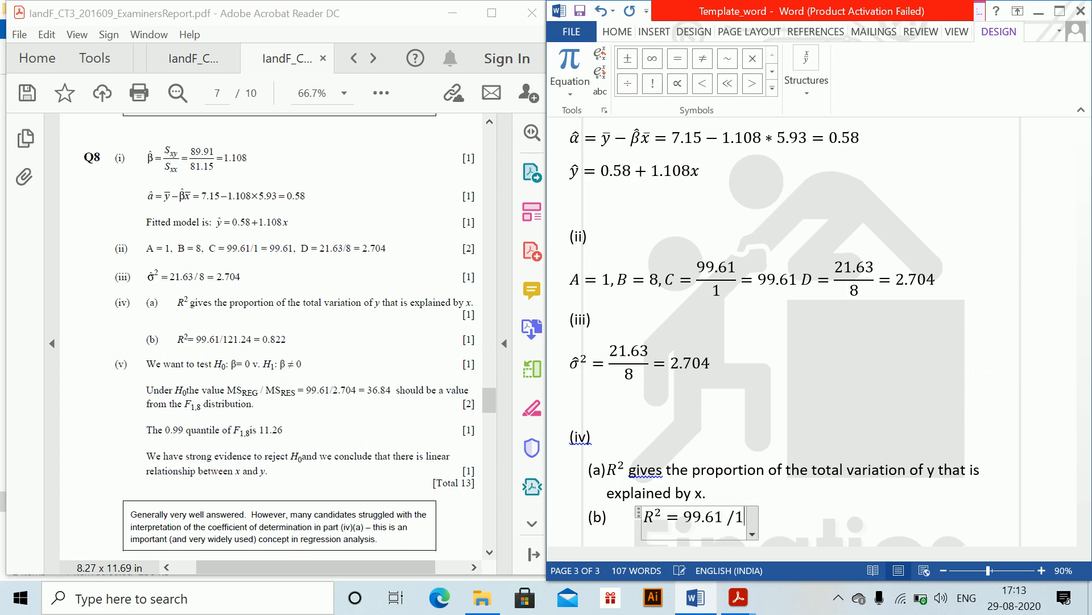
{"action": "type", "text": "21"}
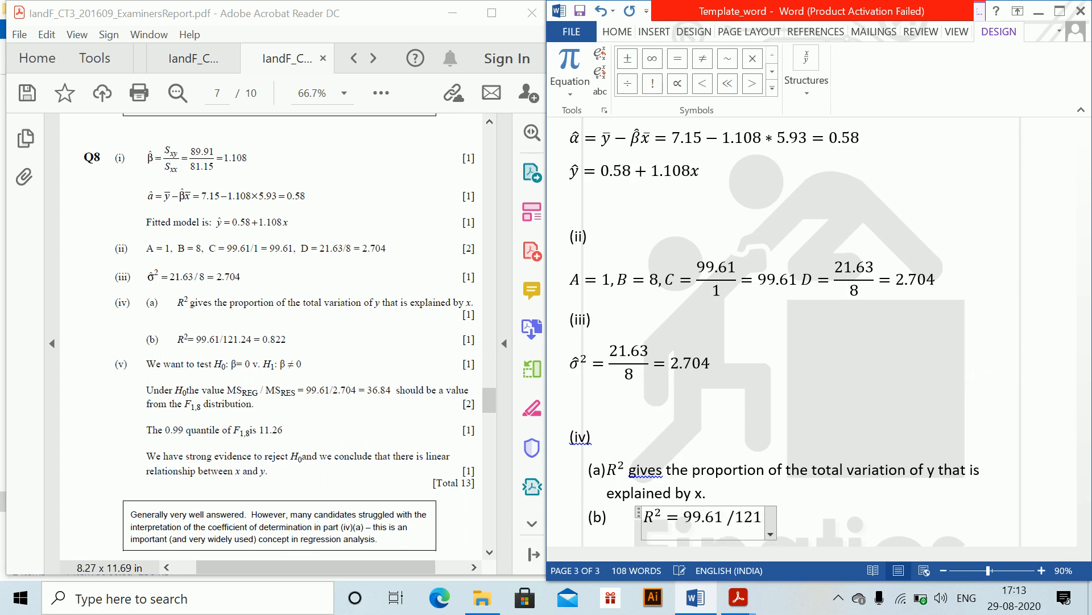
{"action": "type", "text": ".24"}
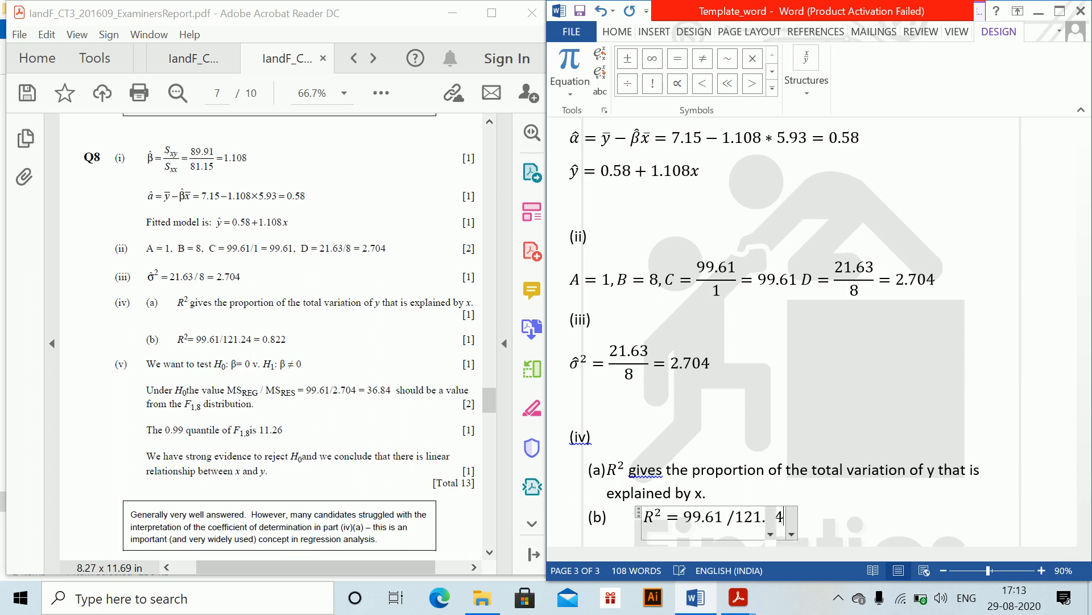
{"action": "key", "text": "ctrl+z"}
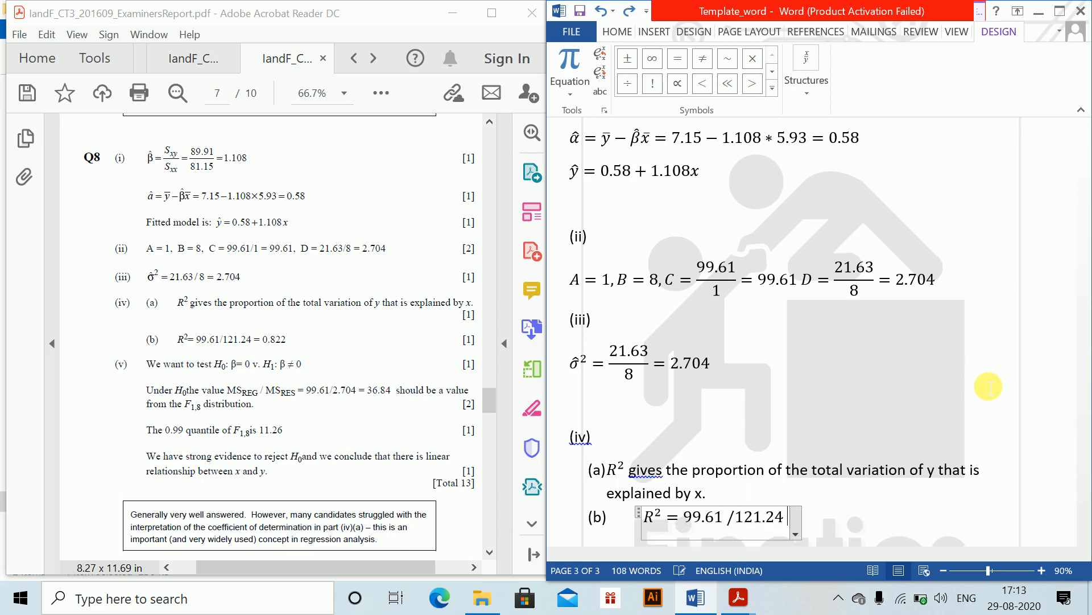
{"action": "key", "text": "BackSpace"}
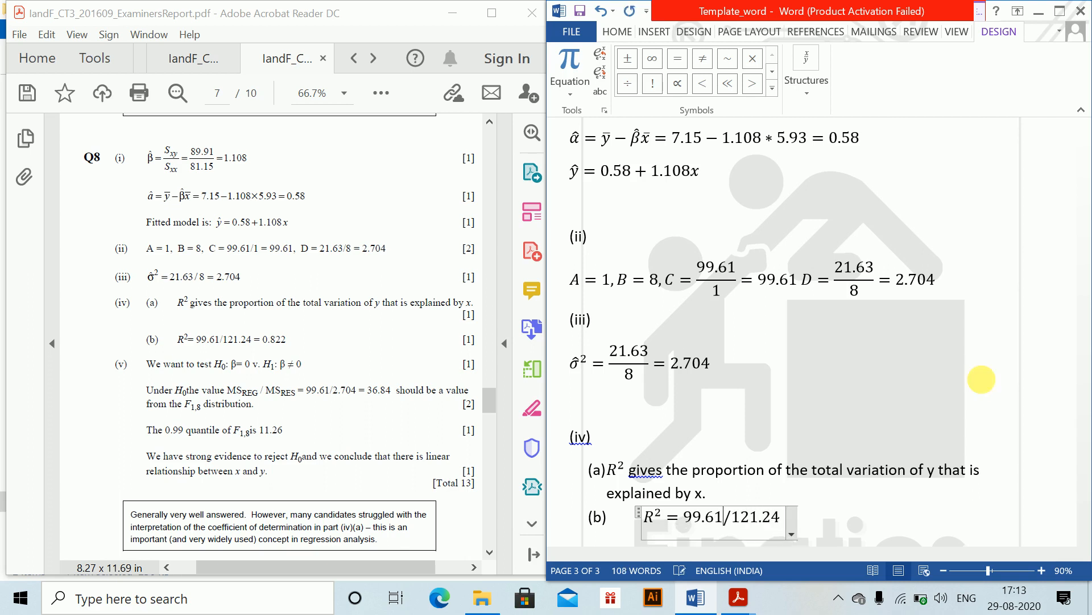
{"action": "key", "text": "Right"}
{"action": "key", "text": "Right"}
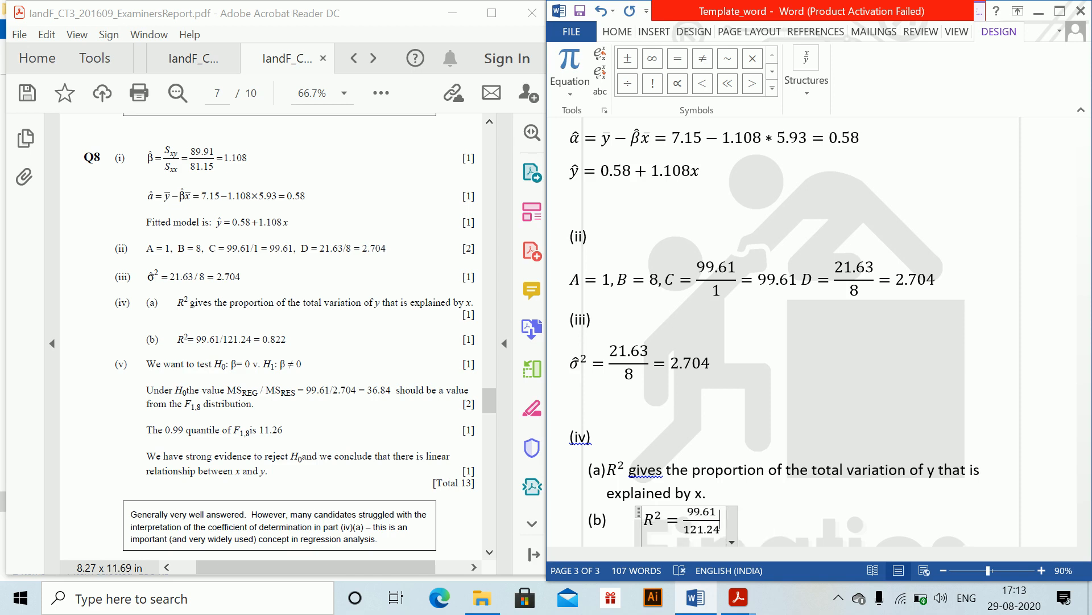
- Complete the (b) equation with = 0.822 and start a new line
{"action": "type", "text": "= 0."}
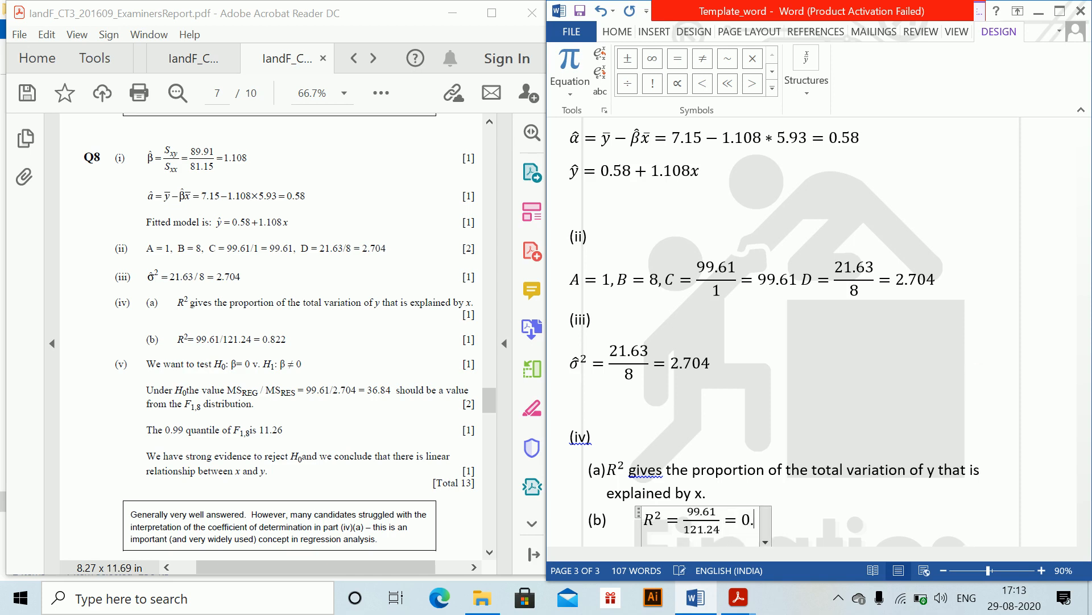
{"action": "type", "text": "822"}
{"action": "key", "text": "Return"}
- Add the label (v) on its own line, leaving a blank line above it, and start a new line
{"action": "type", "text": "(c)"}
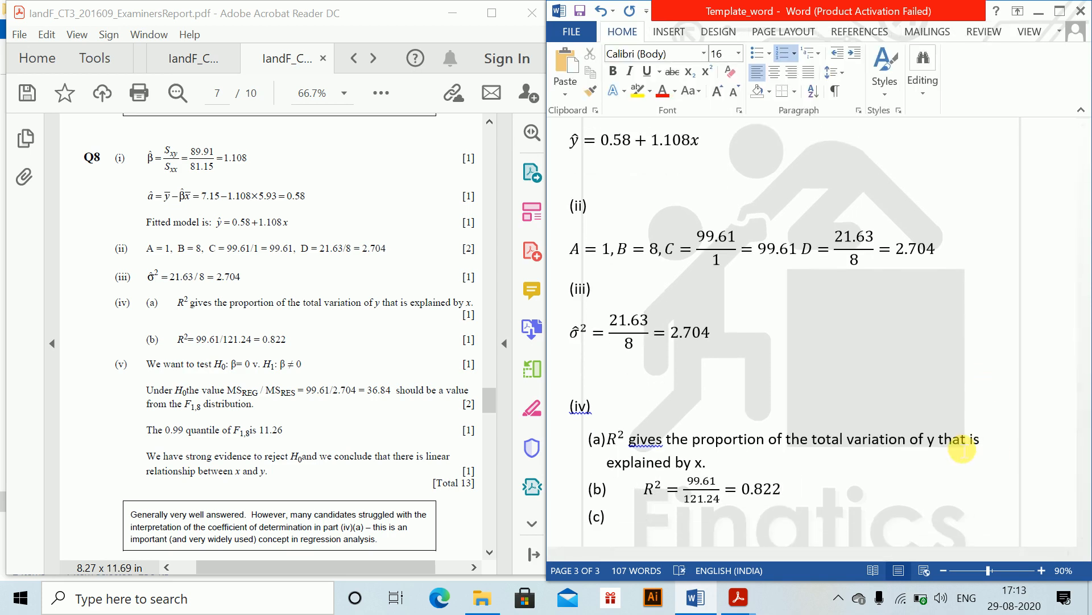
{"action": "key", "text": "BackSpace"}
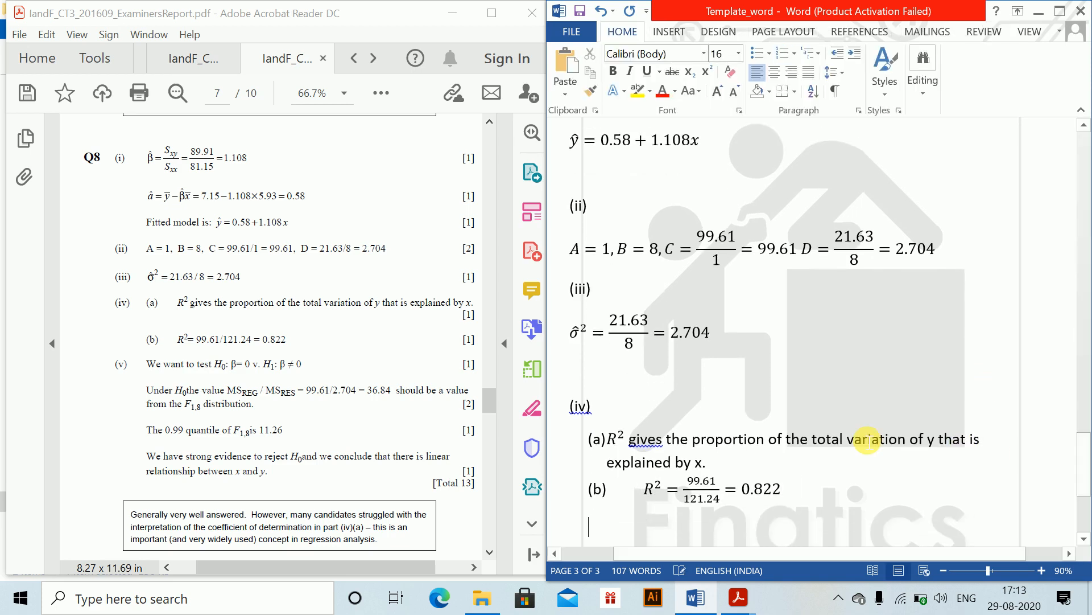
{"action": "key", "text": "Return"}
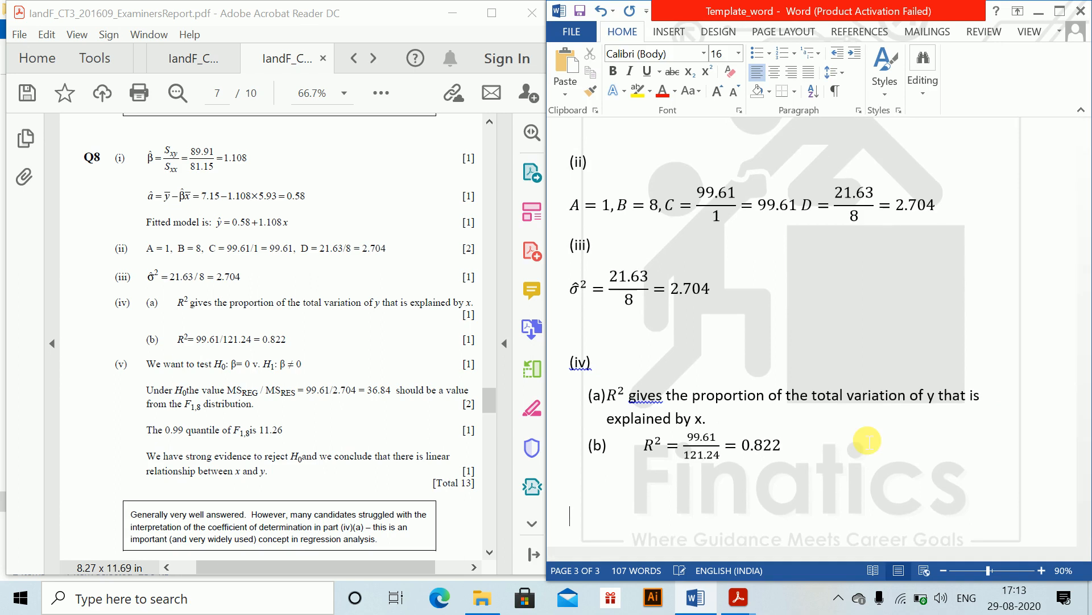
{"action": "type", "text": "(v)"}
{"action": "key", "text": "Return"}
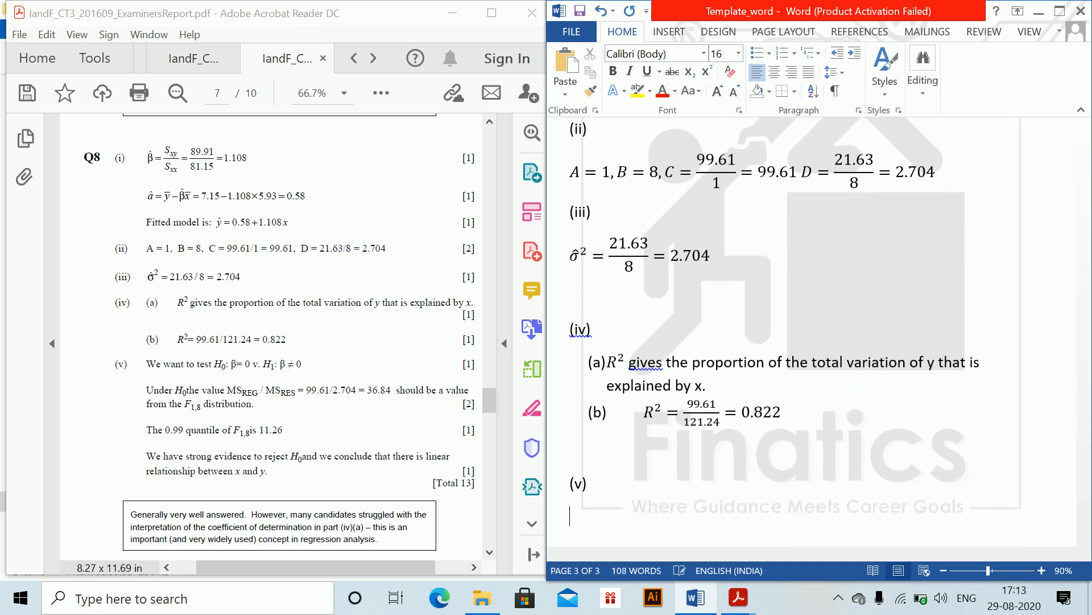
- Insert the equation H_0: β = 0 under (v) and start a new line
{"action": "key", "text": "alt+equal"}
{"action": "type", "text": "H"}
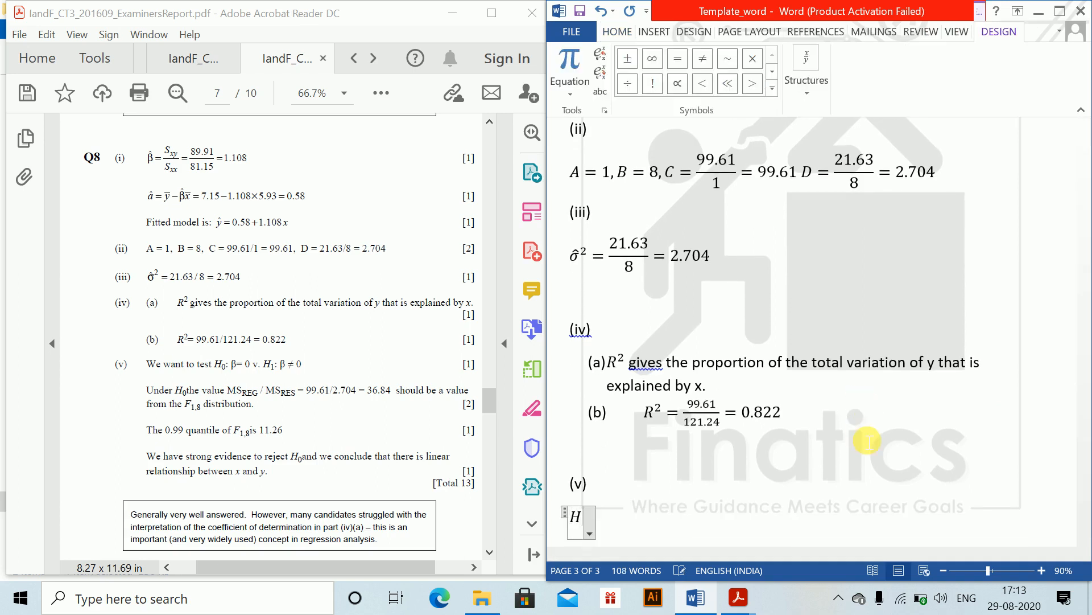
{"action": "type", "text": "_0 ="}
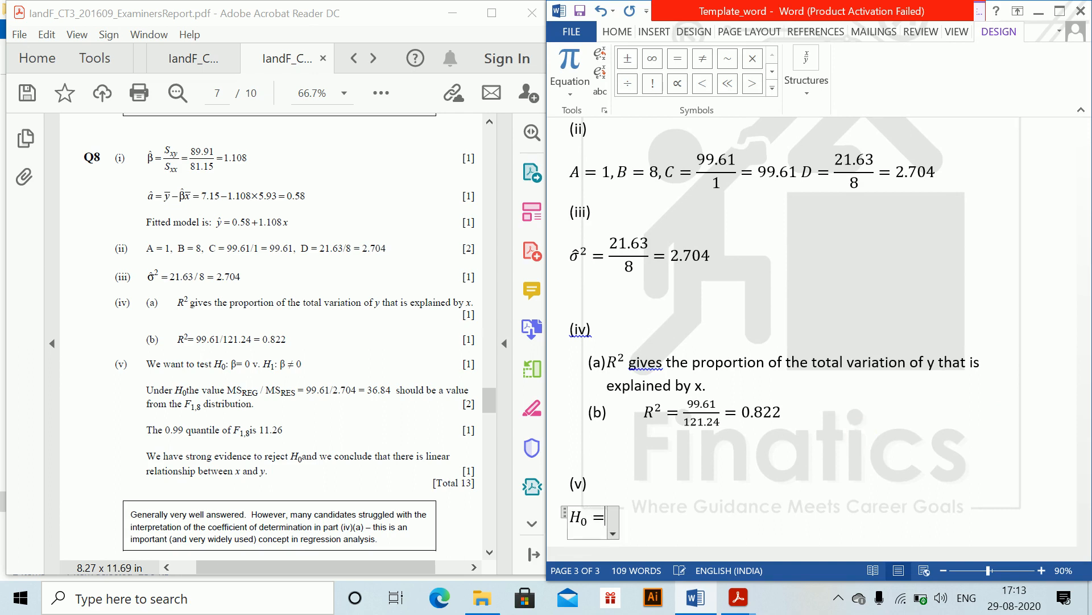
{"action": "key", "text": "BackSpace"}
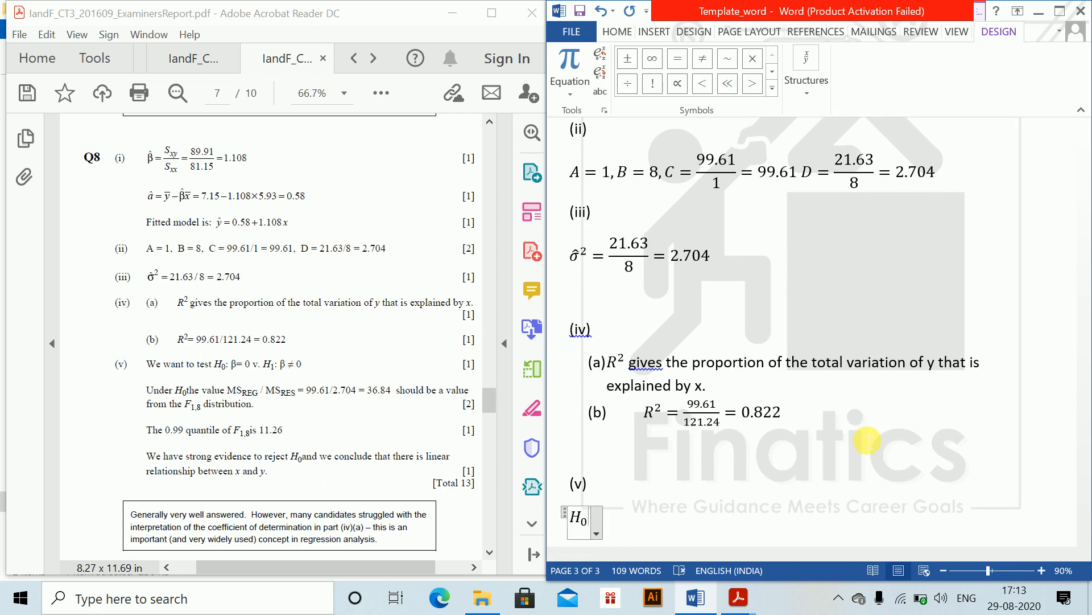
{"action": "type", "text": ":\beta "}
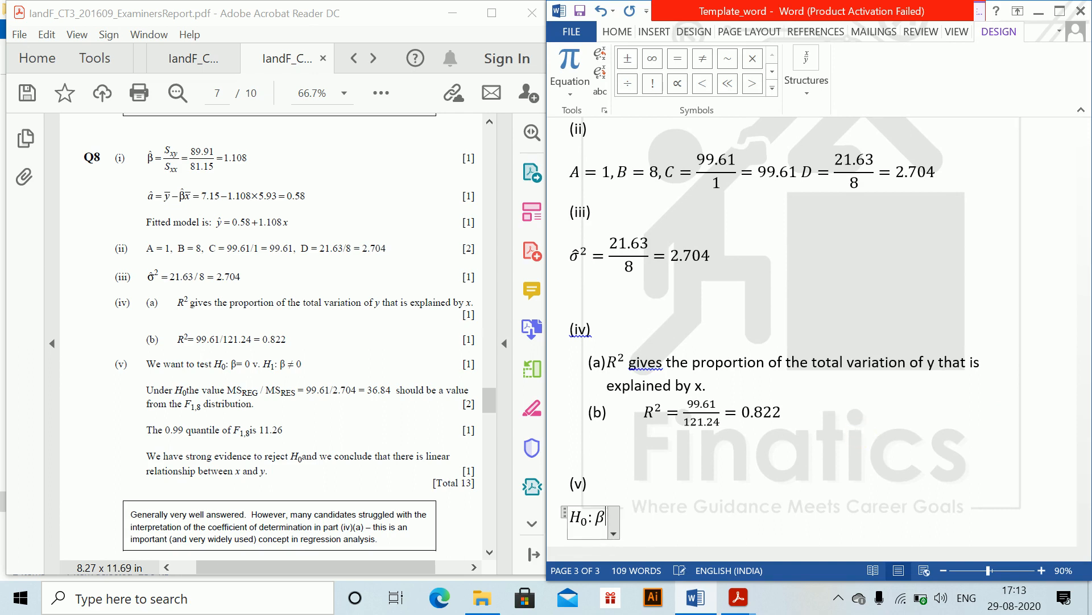
{"action": "type", "text": "=0"}
{"action": "key", "text": "Return"}
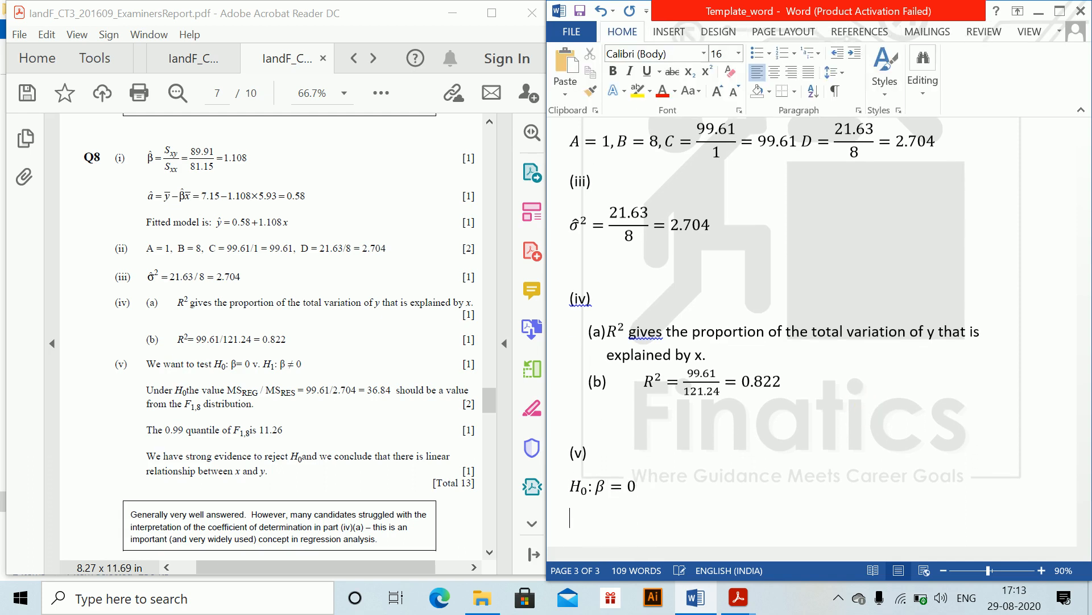
- Insert the equation H_1: β ≠ 0 on the next line and start a new line
{"action": "key", "text": "alt+equal"}
{"action": "type", "text": "H_"}
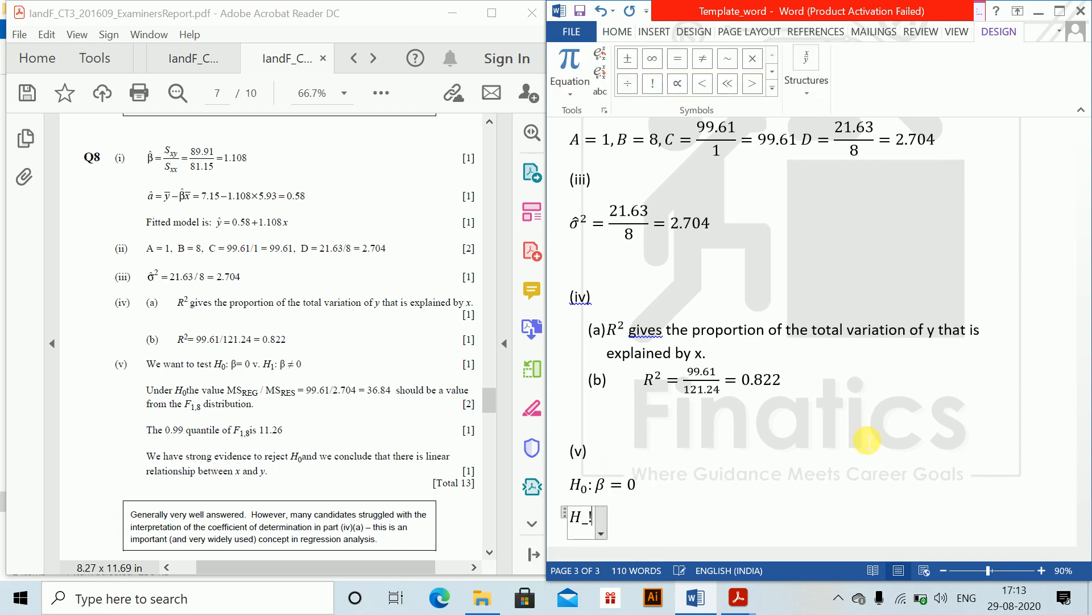
{"action": "type", "text": "1"}
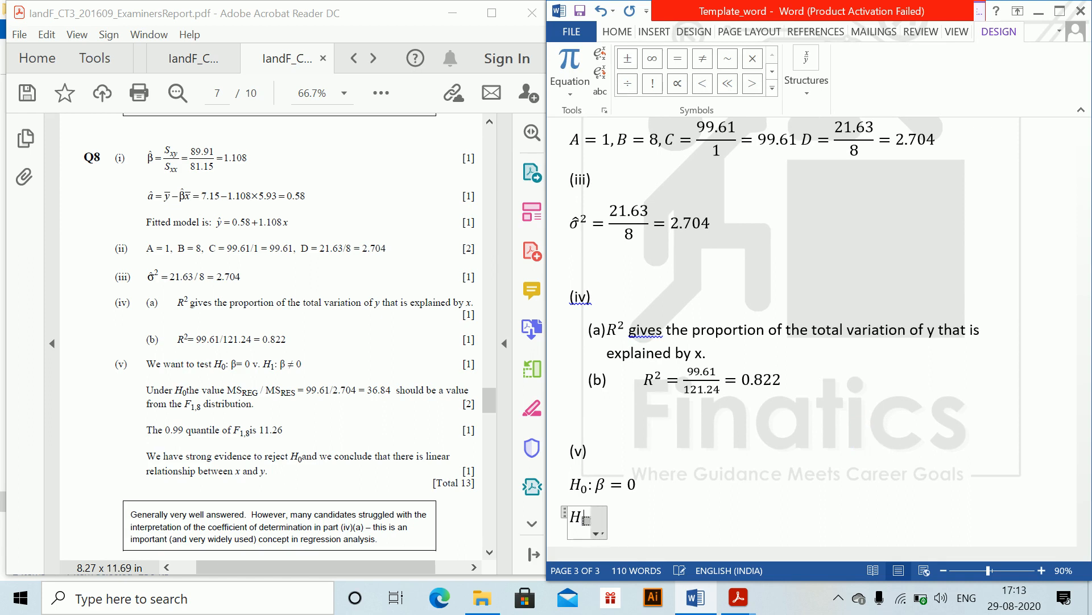
{"action": "type", "text": ":\beta  e="}
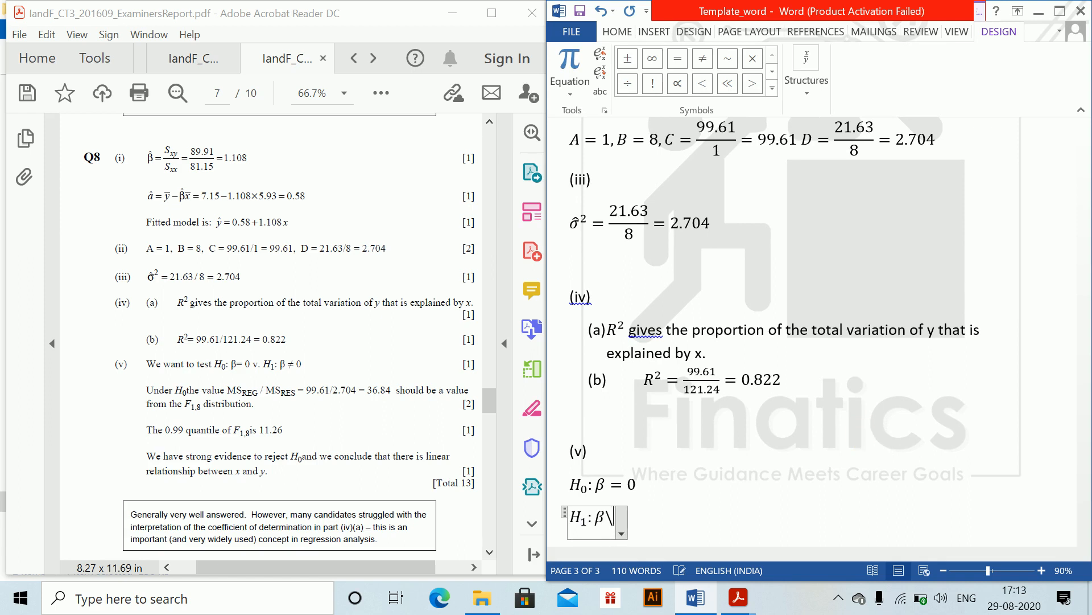
{"action": "key", "text": "BackSpace"}
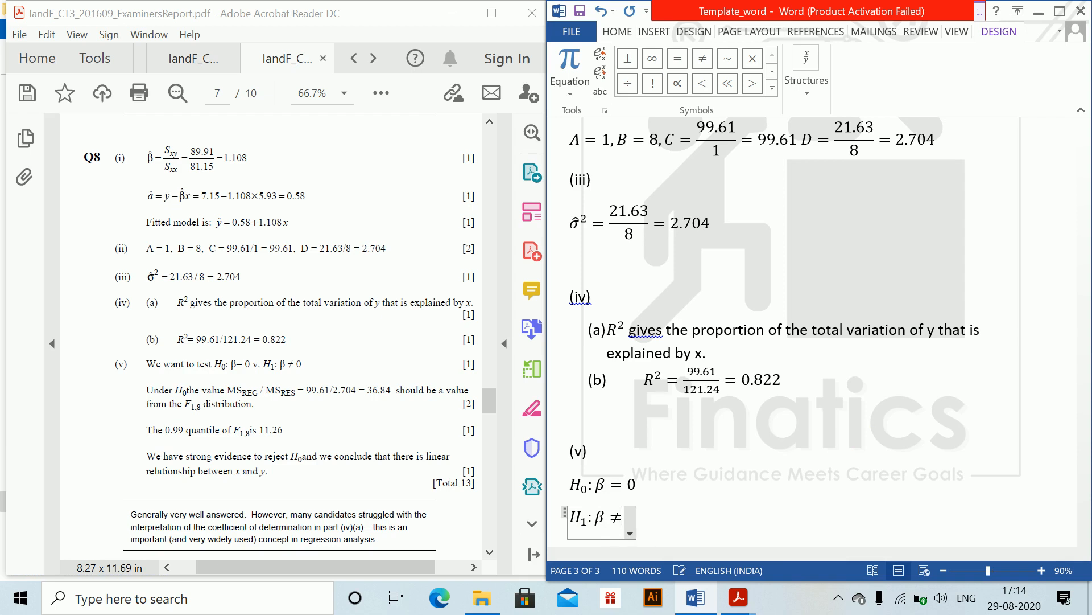
{"action": "type", "text": "0"}
{"action": "key", "text": "Return"}
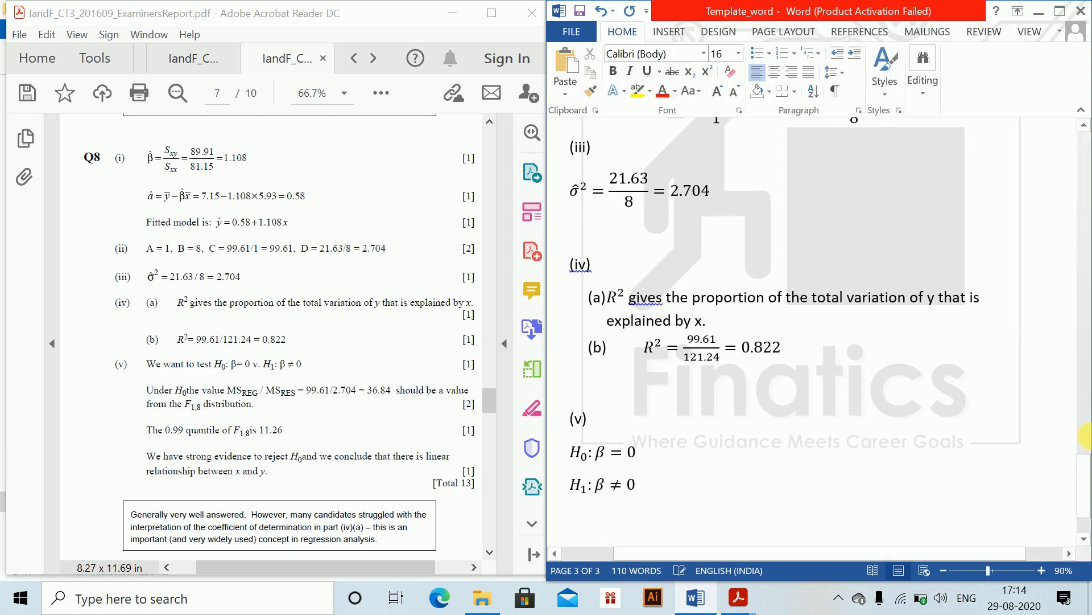
- Start a new equation on the next line and build the fraction MS_reg over MS_Res
{"action": "left_click_drag", "start_coordinate": [1084, 493], "coordinate": [1083, 496]}
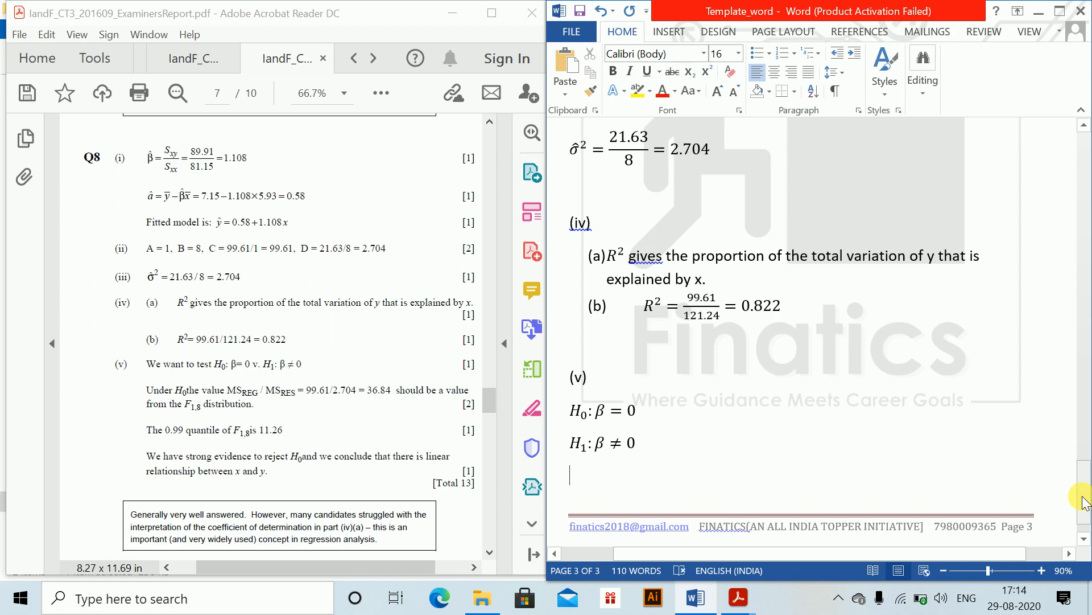
{"action": "key", "text": "alt+equal"}
{"action": "type", "text": "M"}
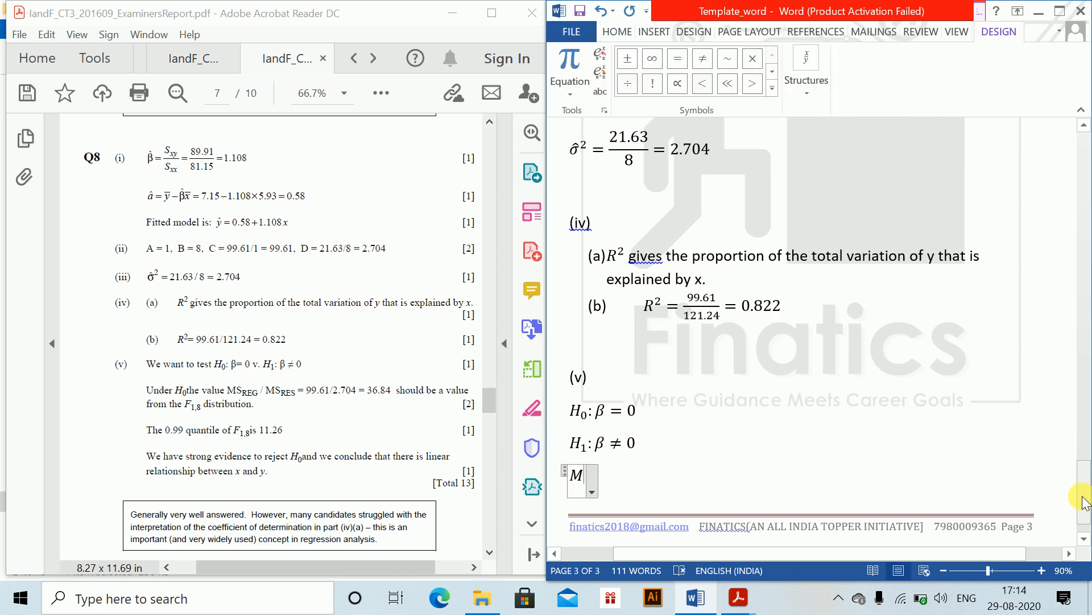
{"action": "type", "text": "S"}
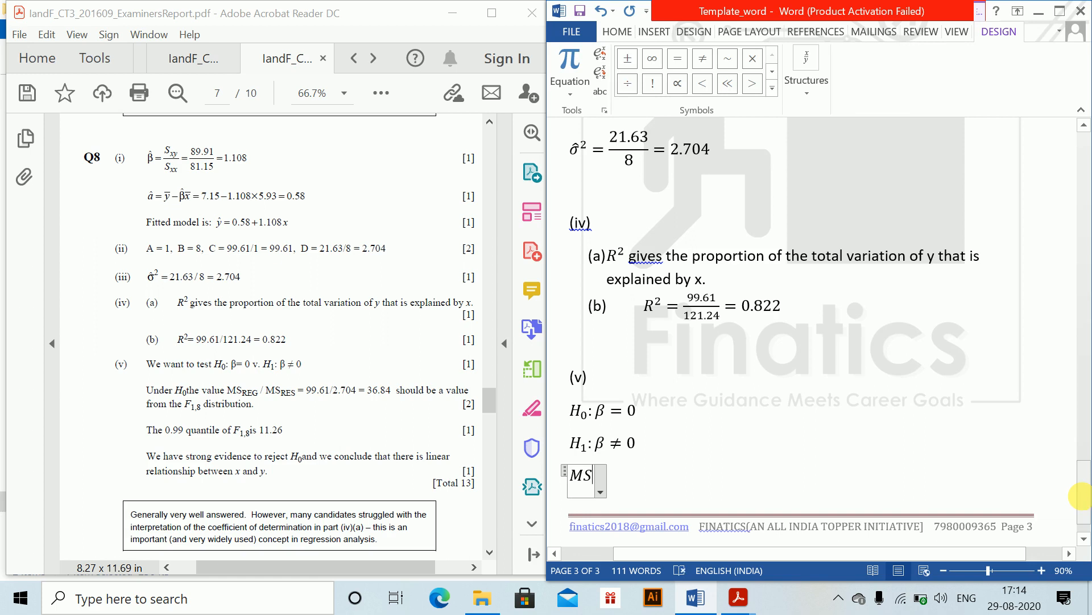
{"action": "type", "text": "_reg"}
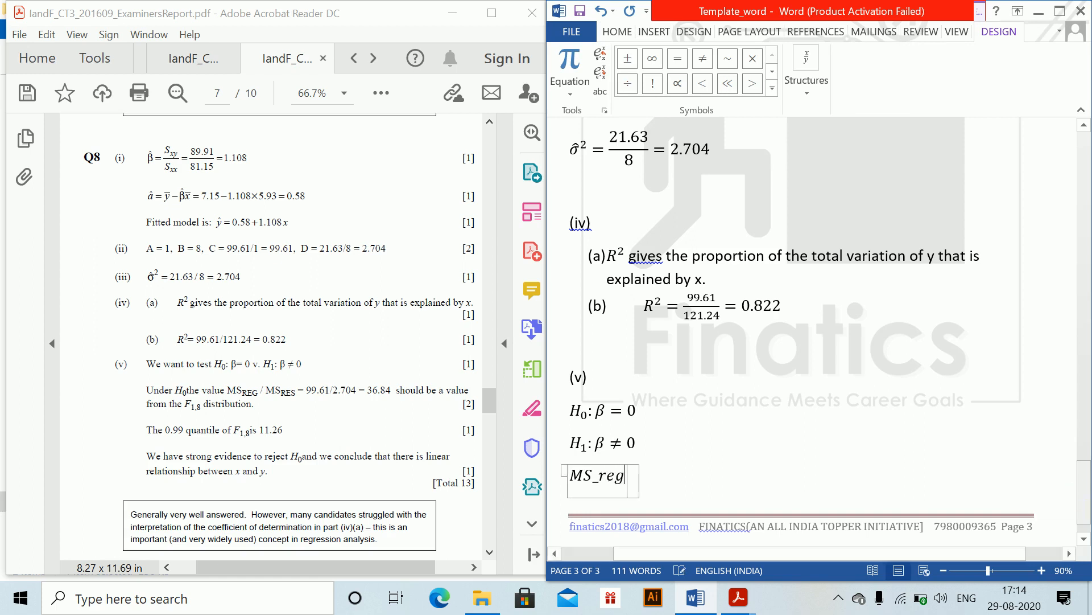
{"action": "key", "text": "space"}
{"action": "type", "text": "/"}
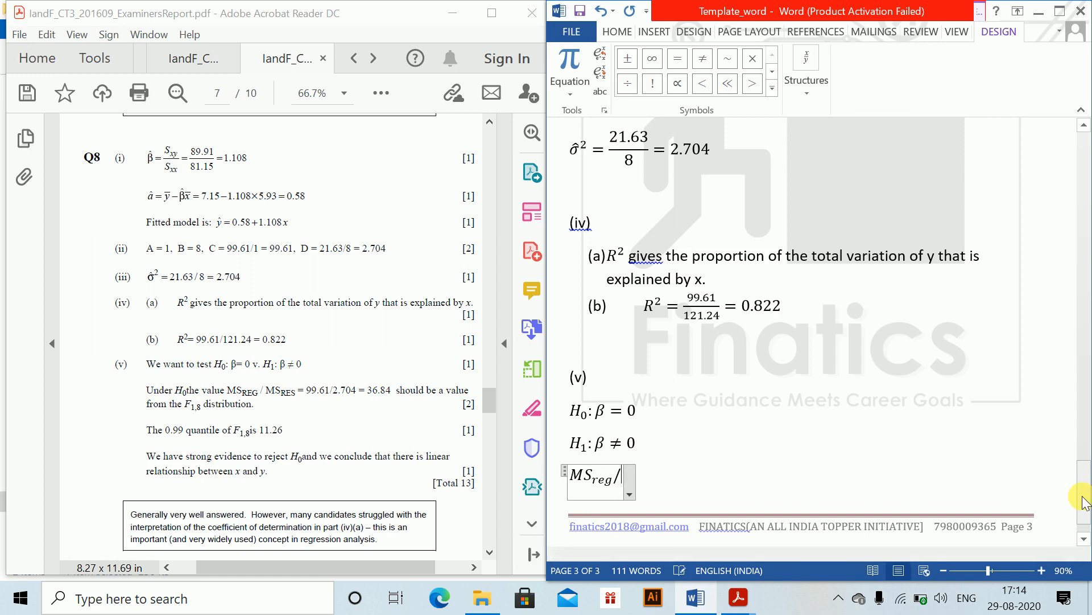
{"action": "type", "text": "MS_Res"}
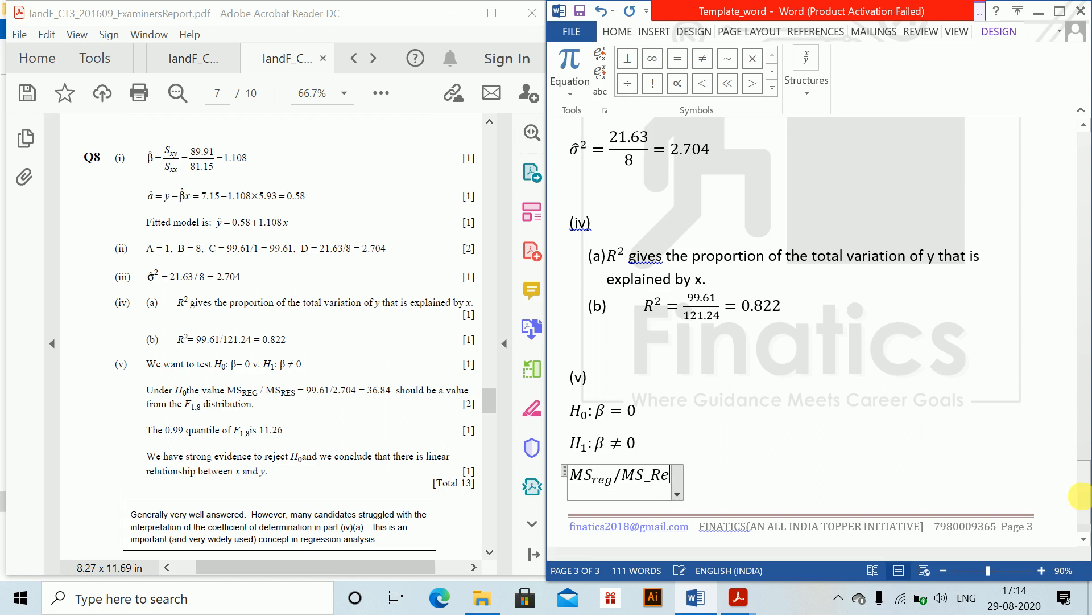
{"action": "key", "text": "space"}
{"action": "key", "text": "space"}
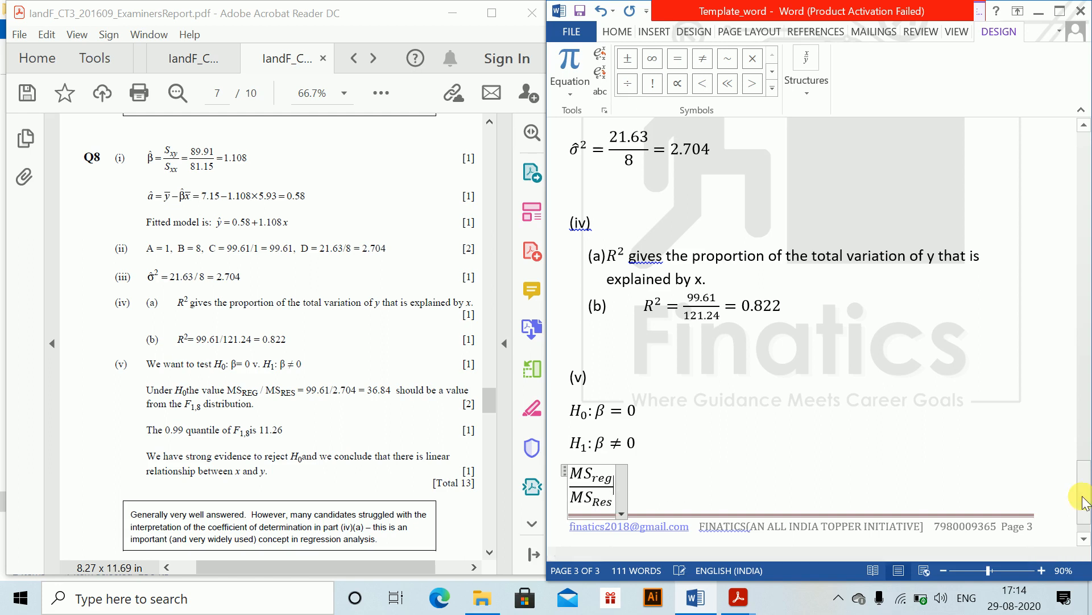
- Complete the equation with = 99.61/2.704 = 36.84 as a fraction and start a new line
{"action": "type", "text": "=99."}
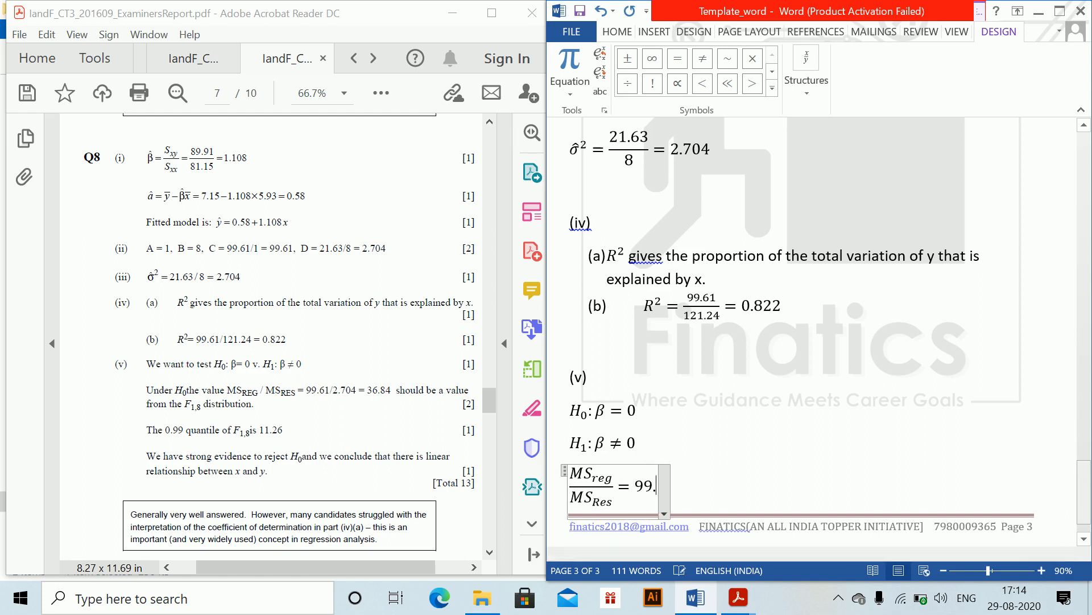
{"action": "type", "text": "61/2.6"}
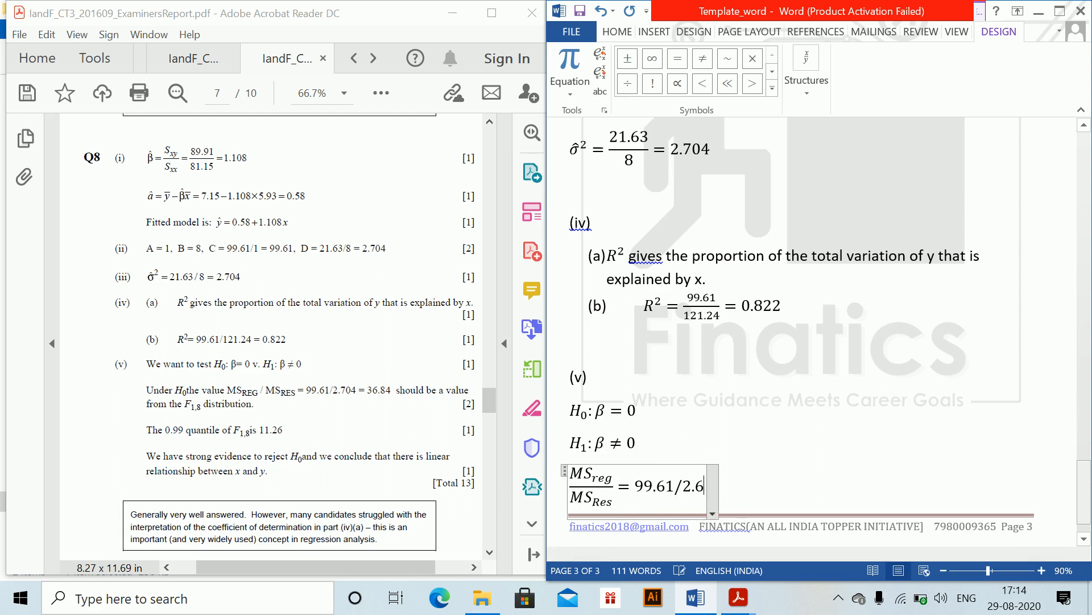
{"action": "key", "text": "BackSpace"}
{"action": "type", "text": "704"}
{"action": "key", "text": "space"}
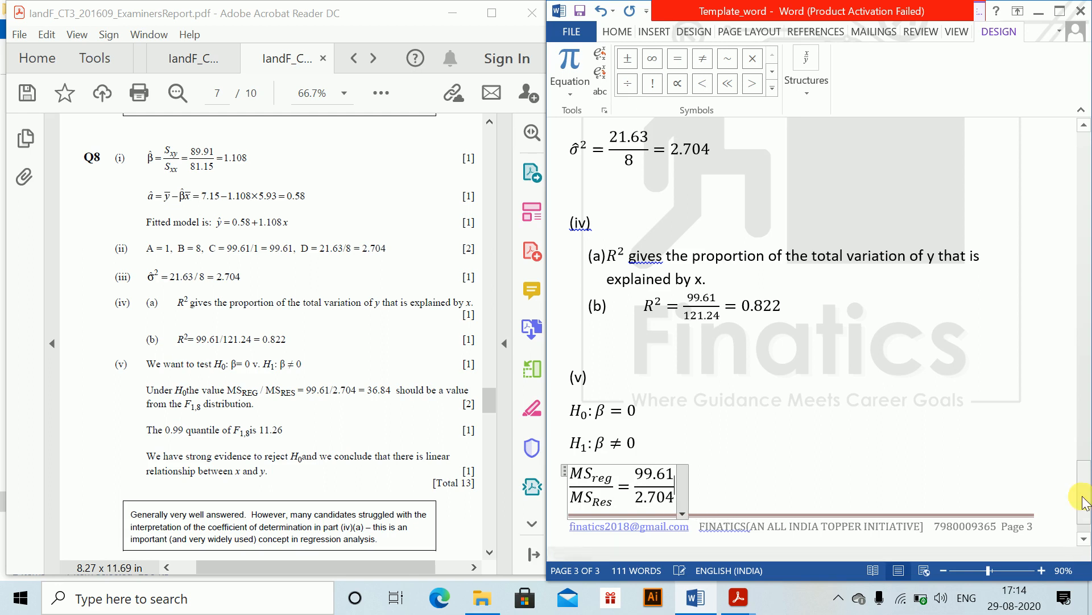
{"action": "type", "text": "= 36.84"}
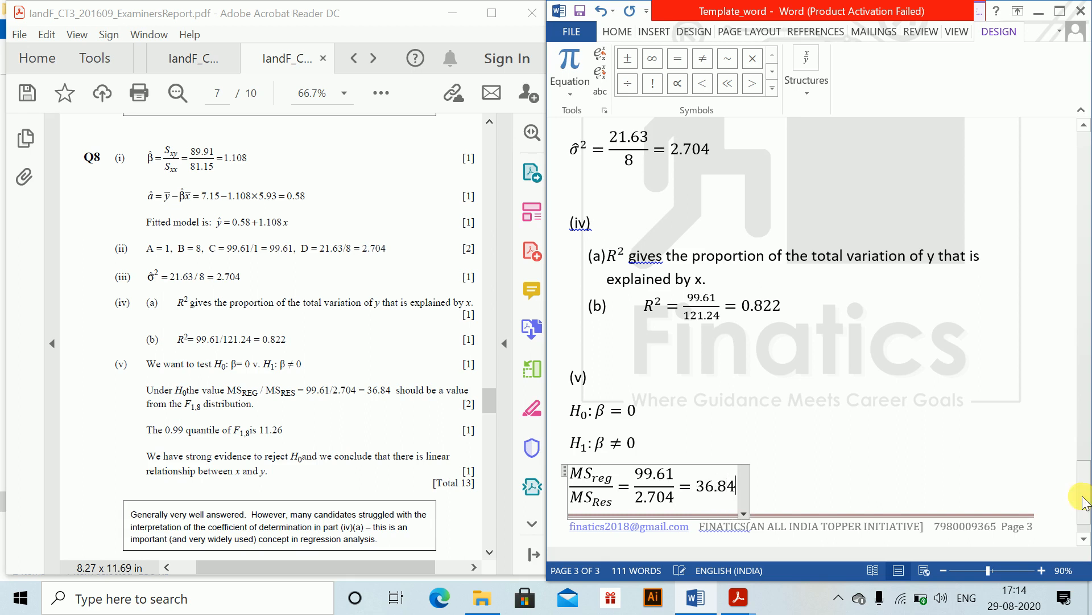
{"action": "key", "text": "Right"}
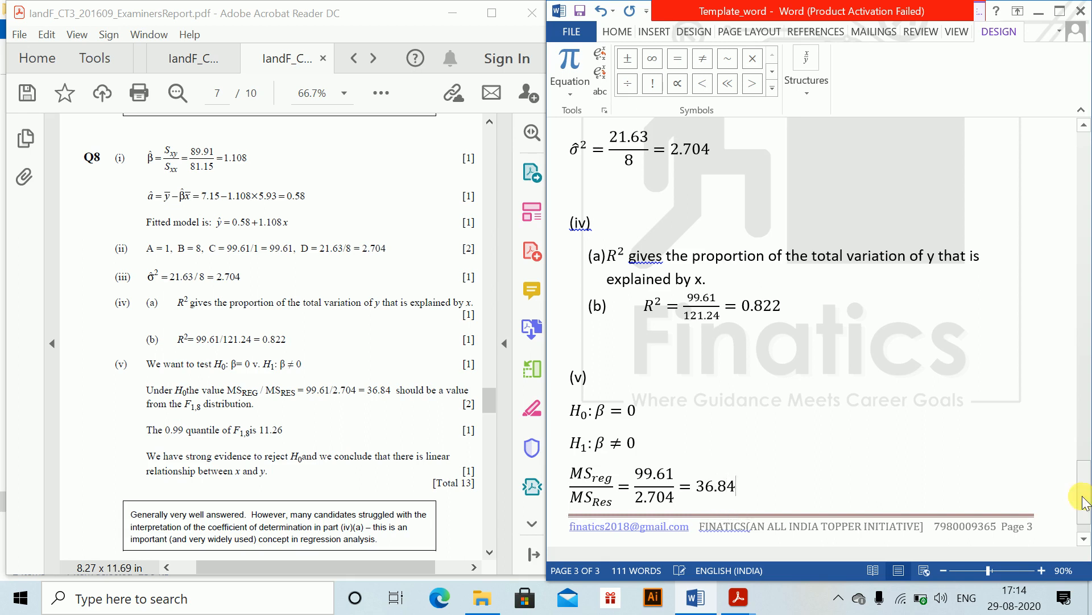
{"action": "key", "text": "Return"}
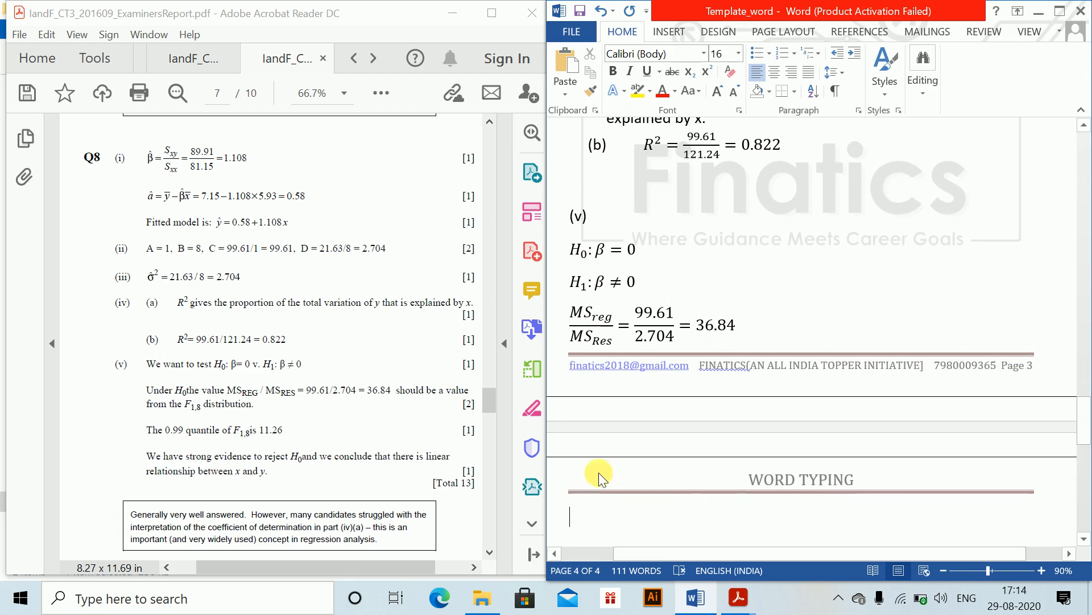
- Type "The 99% value from" followed by an inline equation F with subscript 1,8
{"action": "type", "text": "The "}
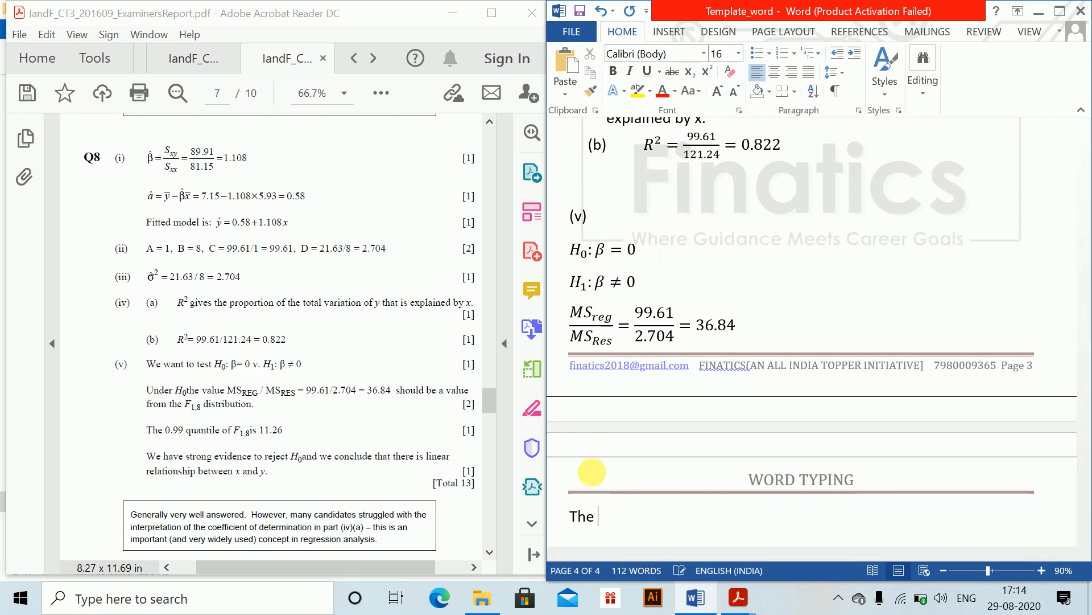
{"action": "type", "text": "99 % value f"}
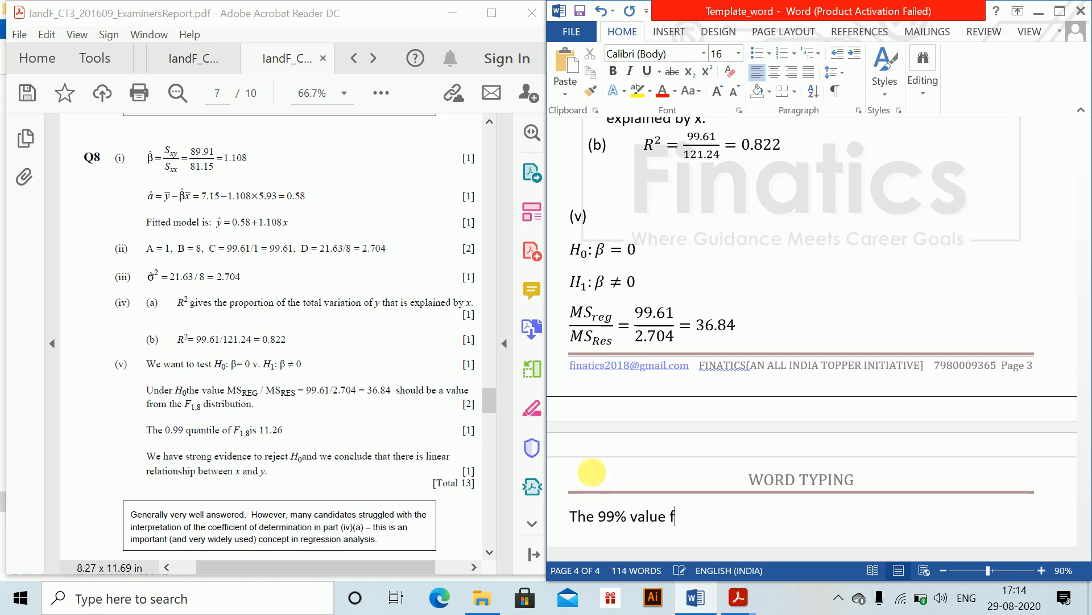
{"action": "type", "text": "ro,"}
{"action": "key", "text": "BackSpace"}
{"action": "type", "text": "m"}
{"action": "key", "text": "alt+equal"}
{"action": "type", "text": "F"}
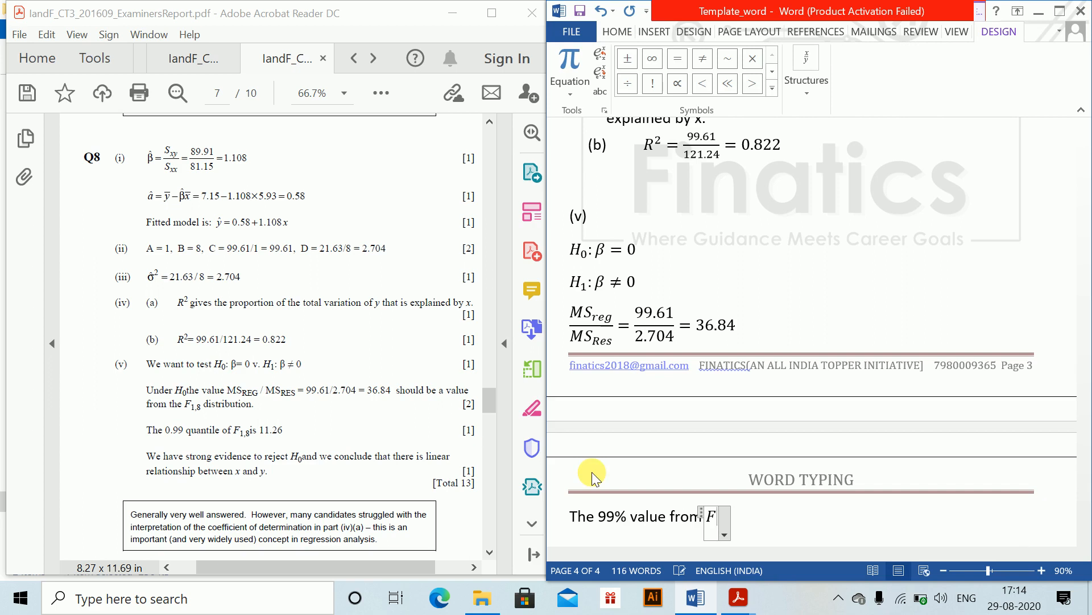
{"action": "type", "text": "_(1."}
{"action": "key", "text": "BackSpace"}
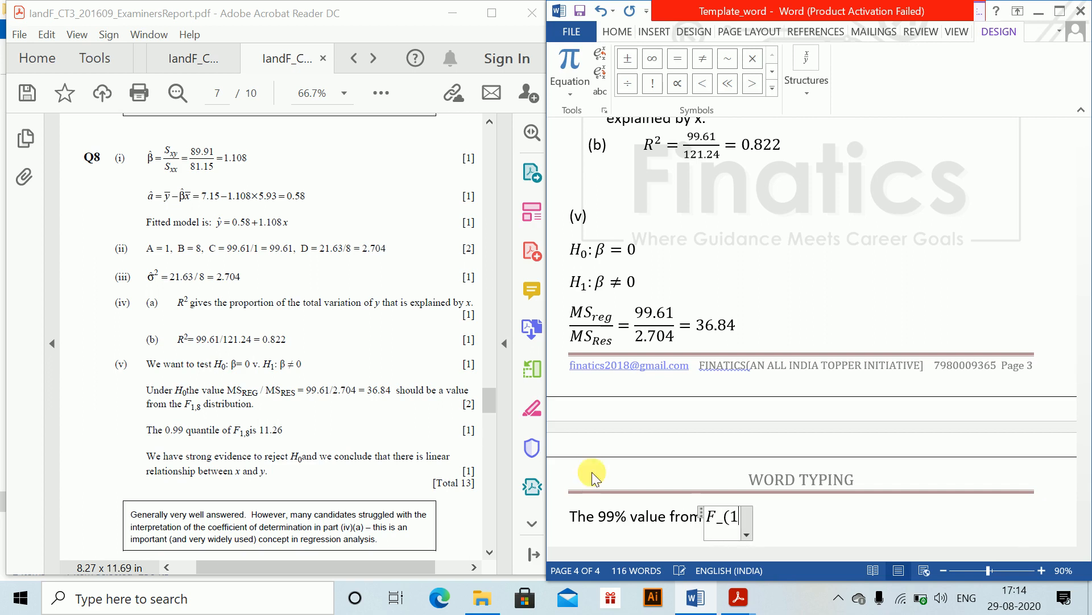
{"action": "type", "text": ",8)"}
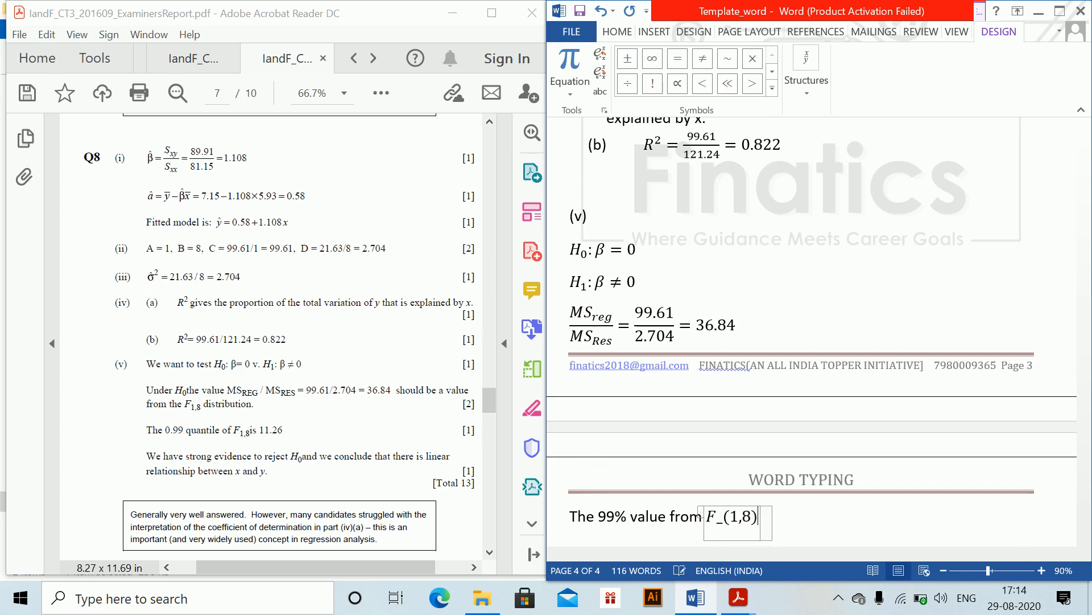
{"action": "key", "text": "Right"}
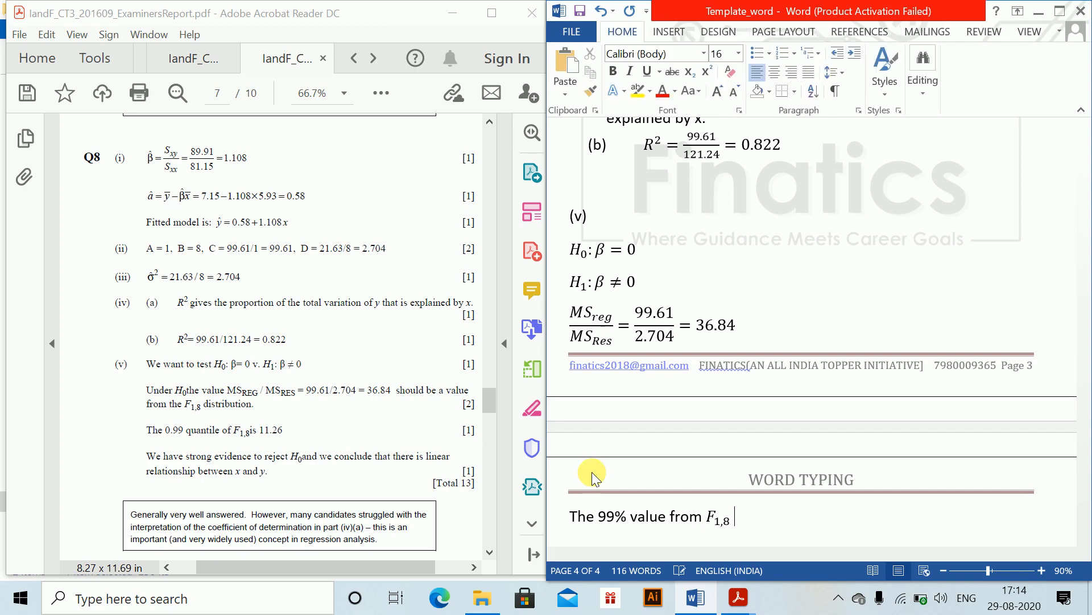
- Finish the sentence with "distribution is 11.26" and start a new line
{"action": "type", "text": "distribution is"}
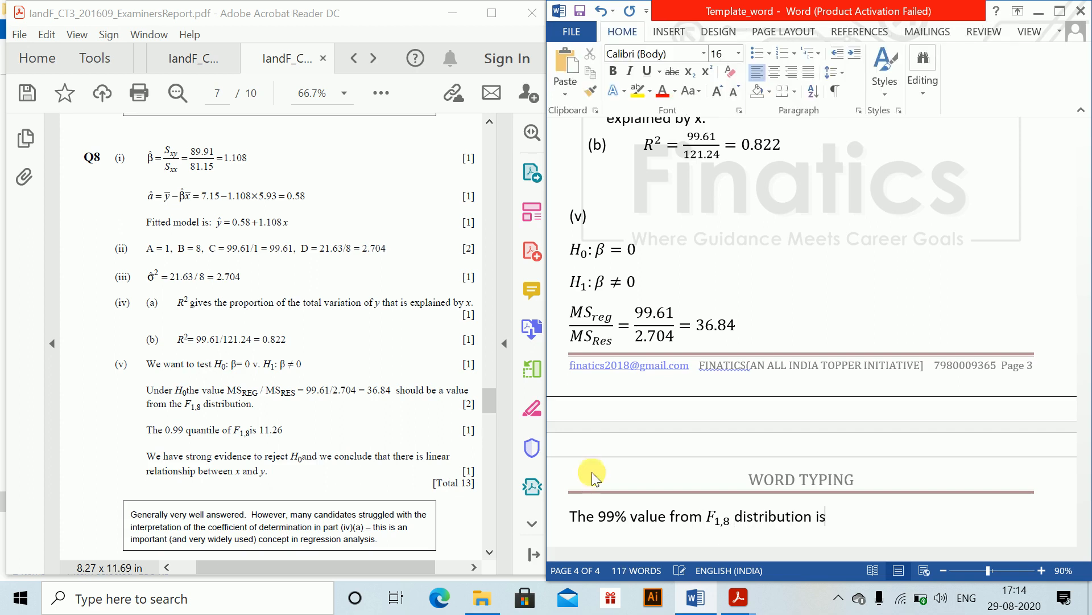
{"action": "type", "text": " 11.26"}
{"action": "key", "text": "Return"}
- Type "We have strong evidence to reject", correcting the misspelled word "have"
{"action": "type", "text": "We"}
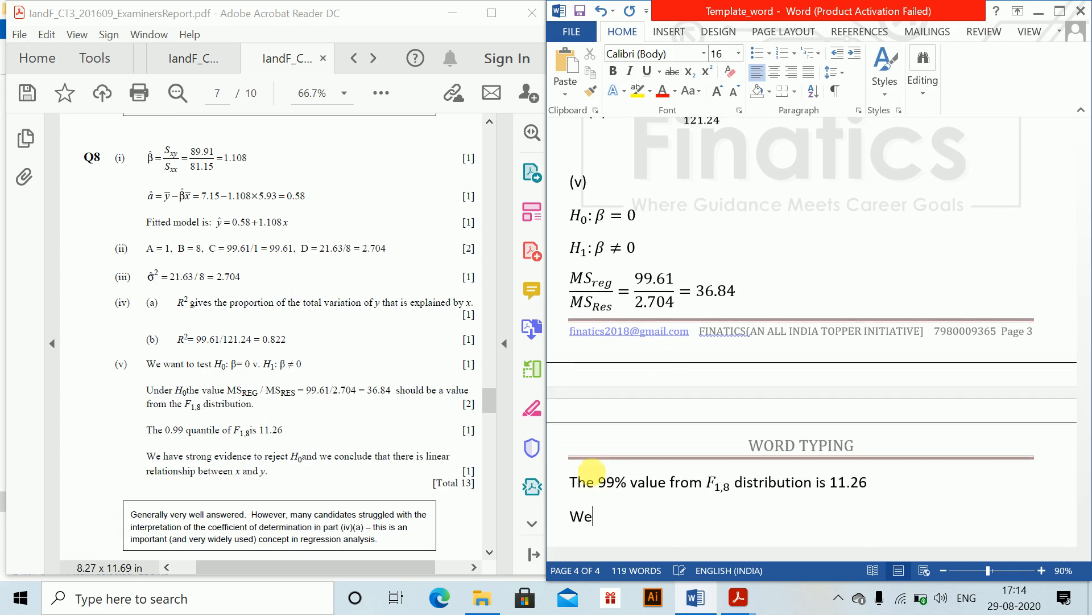
{"action": "type", "text": " hav estron"}
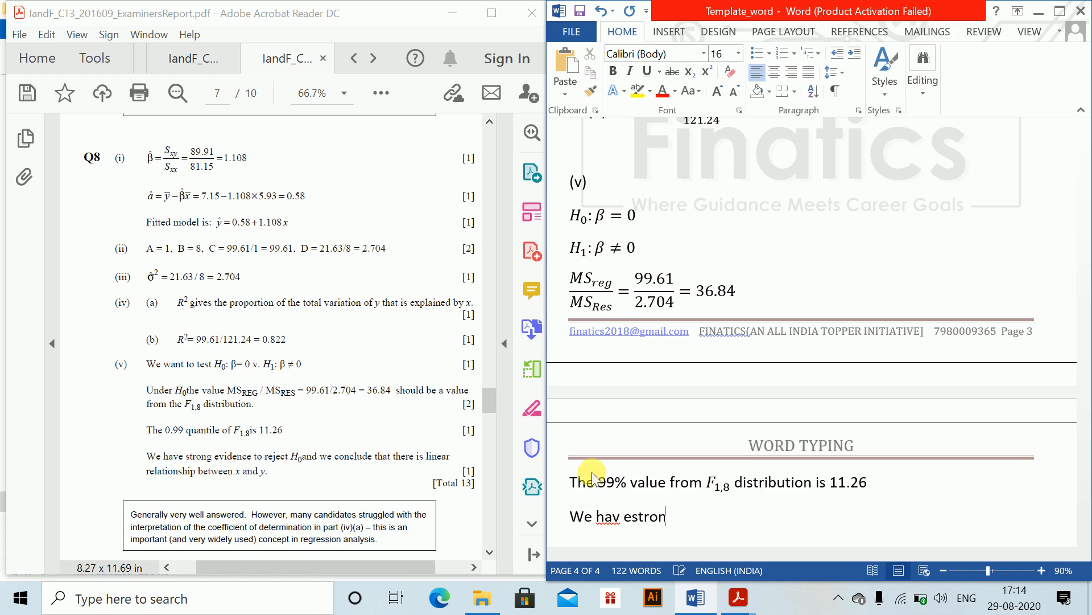
{"action": "type", "text": "g"}
{"action": "key", "text": "Left"}
{"action": "key", "text": "Left"}
{"action": "key", "text": "Left"}
{"action": "key", "text": "Left"}
{"action": "key", "text": "Left"}
{"action": "type", "text": "e"}
{"action": "key", "text": "Right"}
{"action": "type", "text": "evidence "}
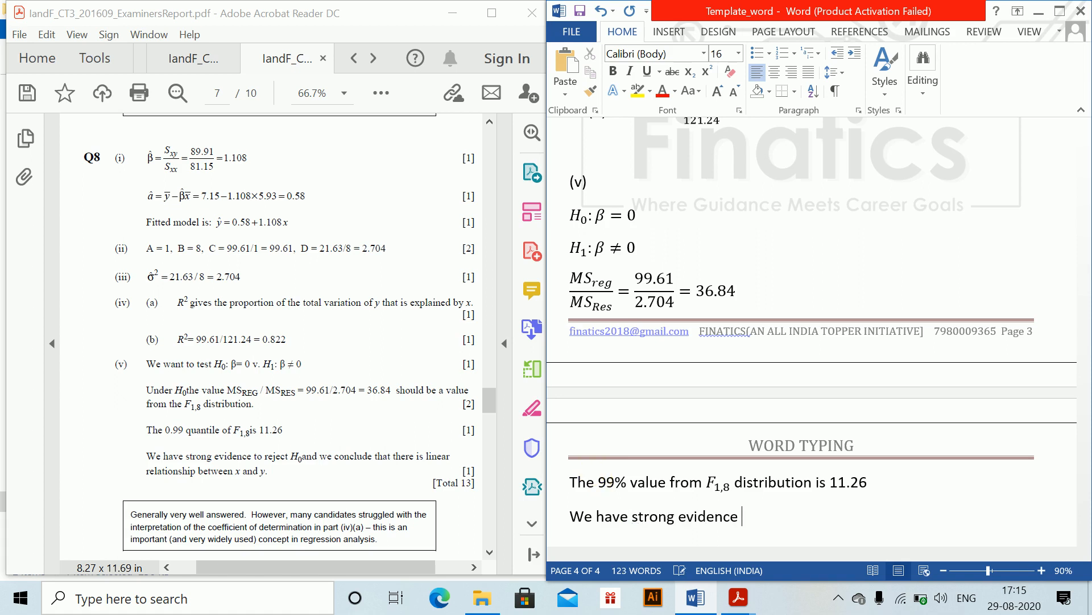
{"action": "type", "text": "to reject"}
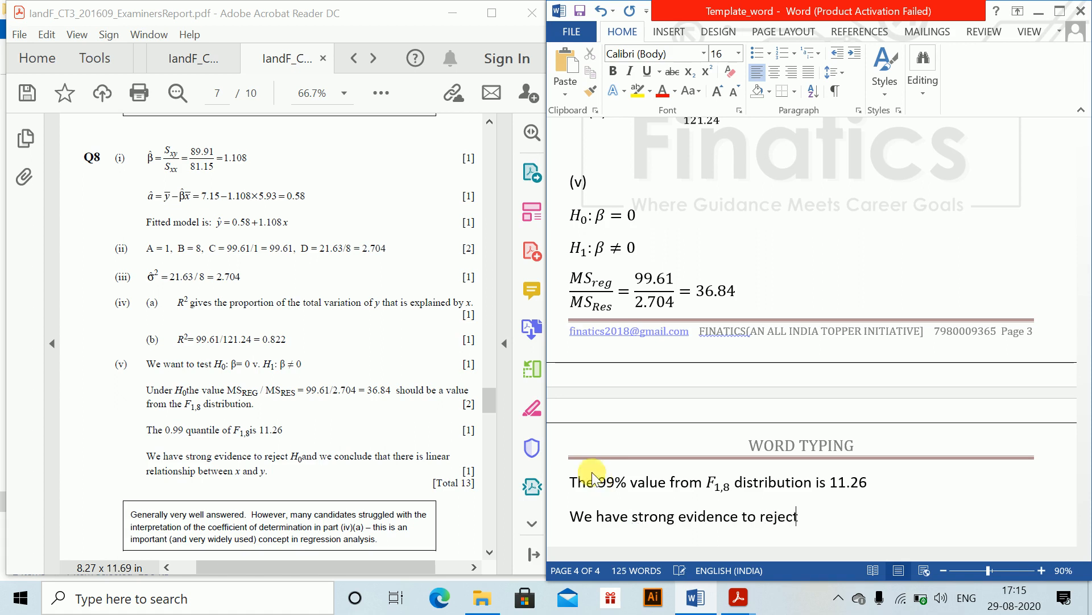
- Insert an inline equation H_0 at the end of the sentence and leave the equation
{"action": "key", "text": "alt+equal"}
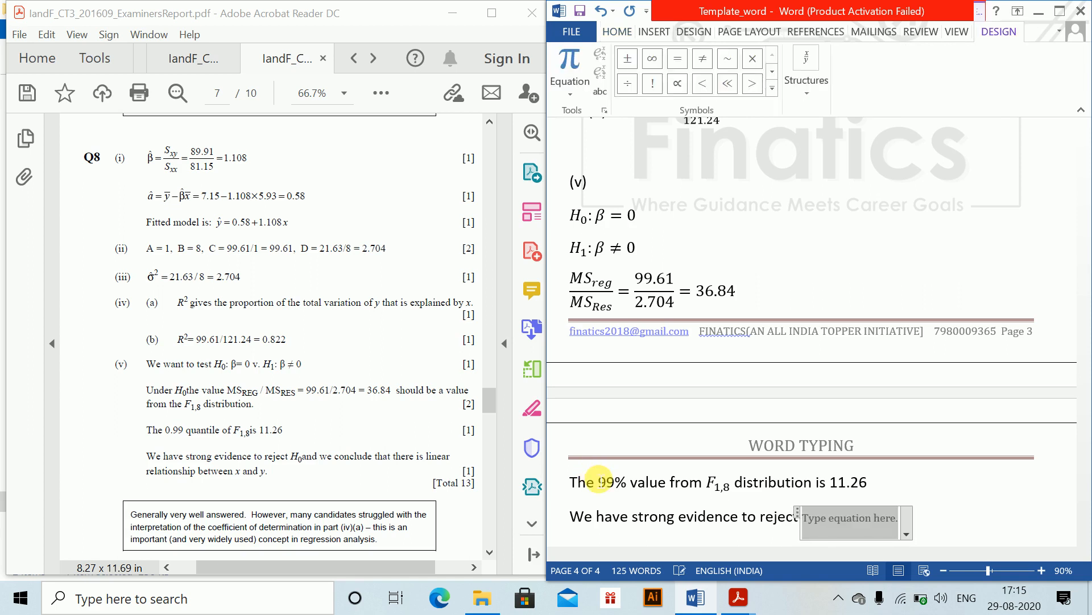
{"action": "type", "text": "H_0"}
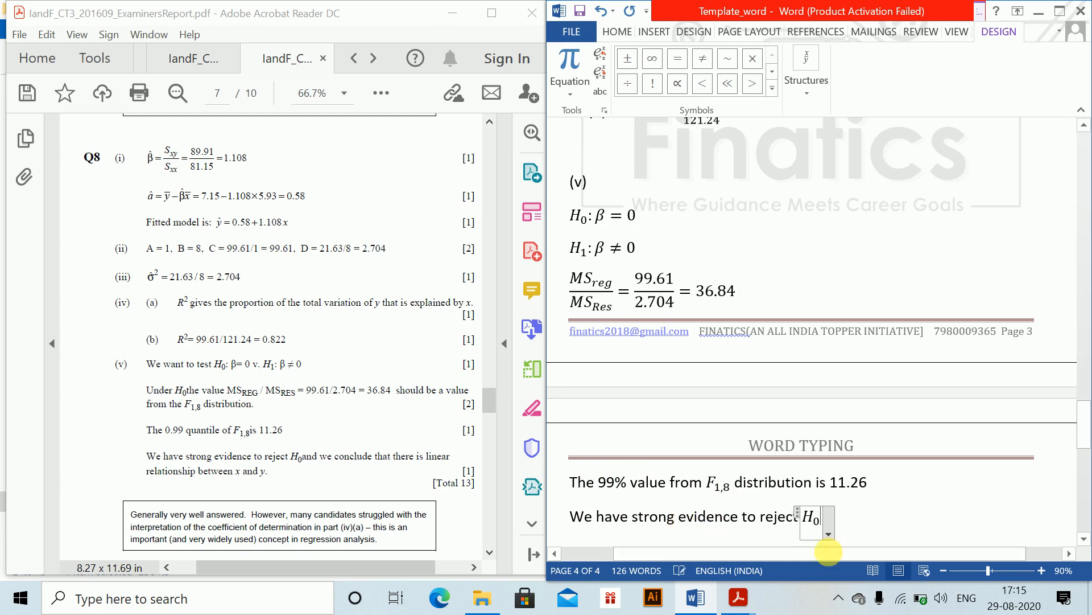
{"action": "left_click", "coordinate": [937, 532]}
{"action": "scroll", "coordinate": [1083, 466], "scroll_direction": "down", "scroll_amount": 3}
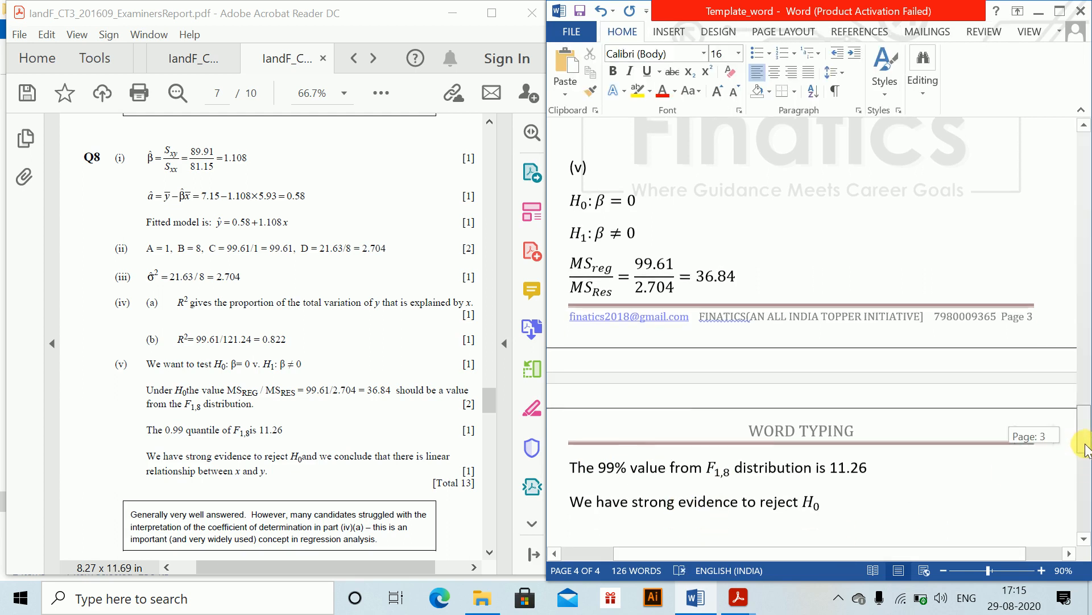